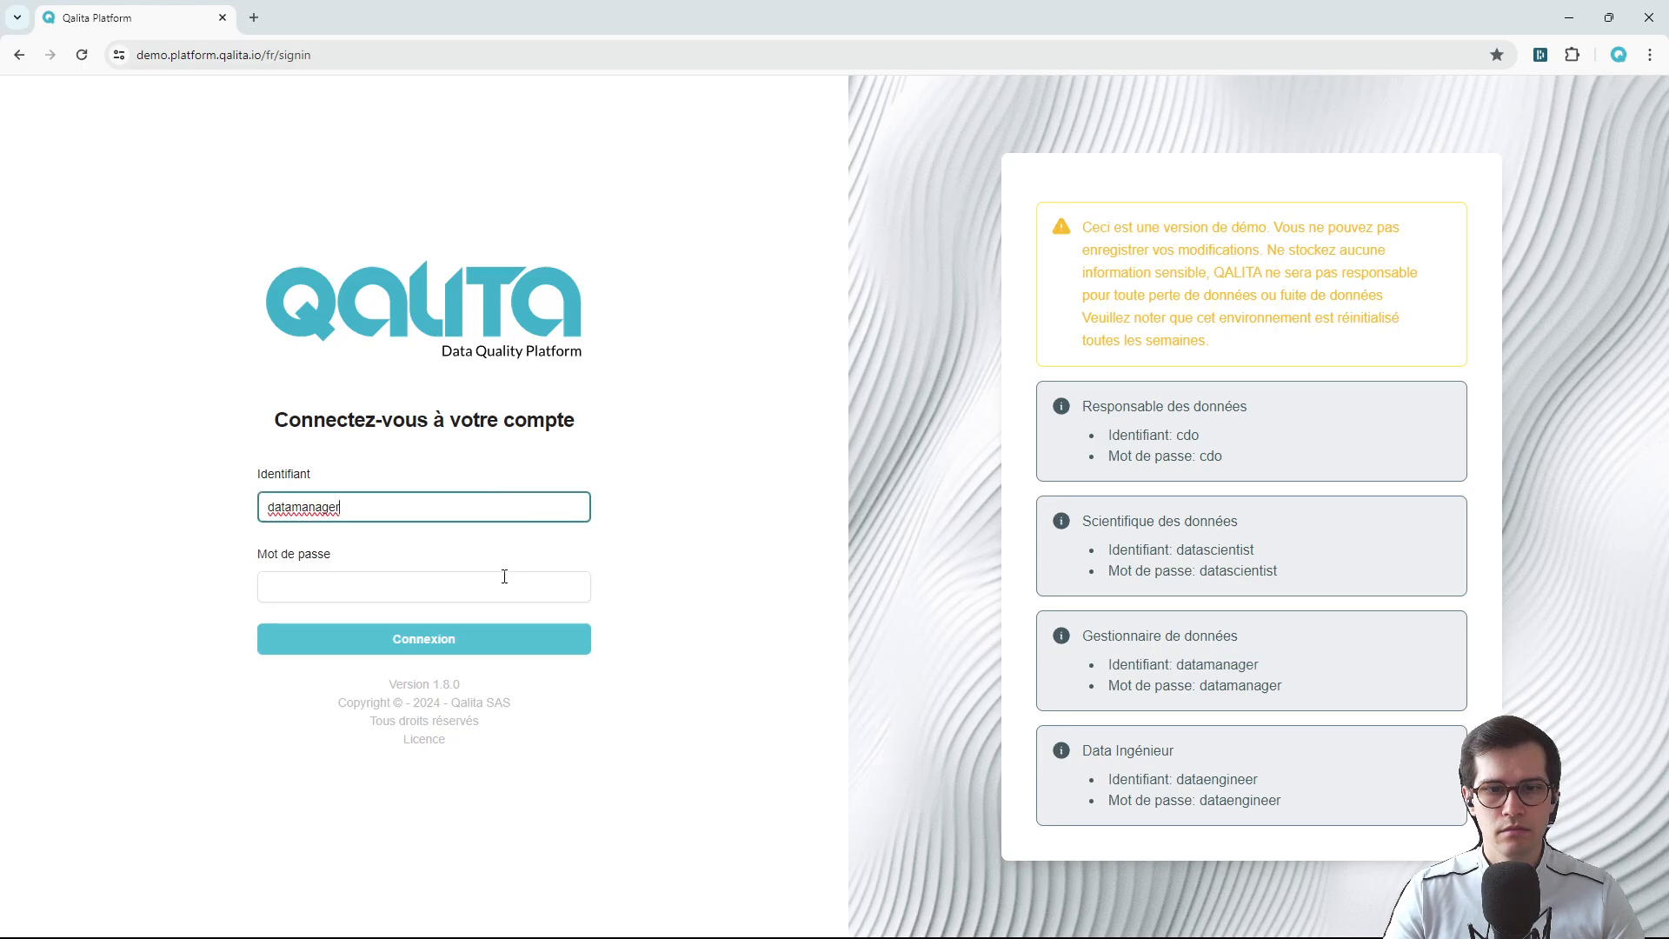
Enter the data manager account's password and sign in to the demo platform.
left_click(506, 578)
key("ctrl+v")
left_click(533, 637)
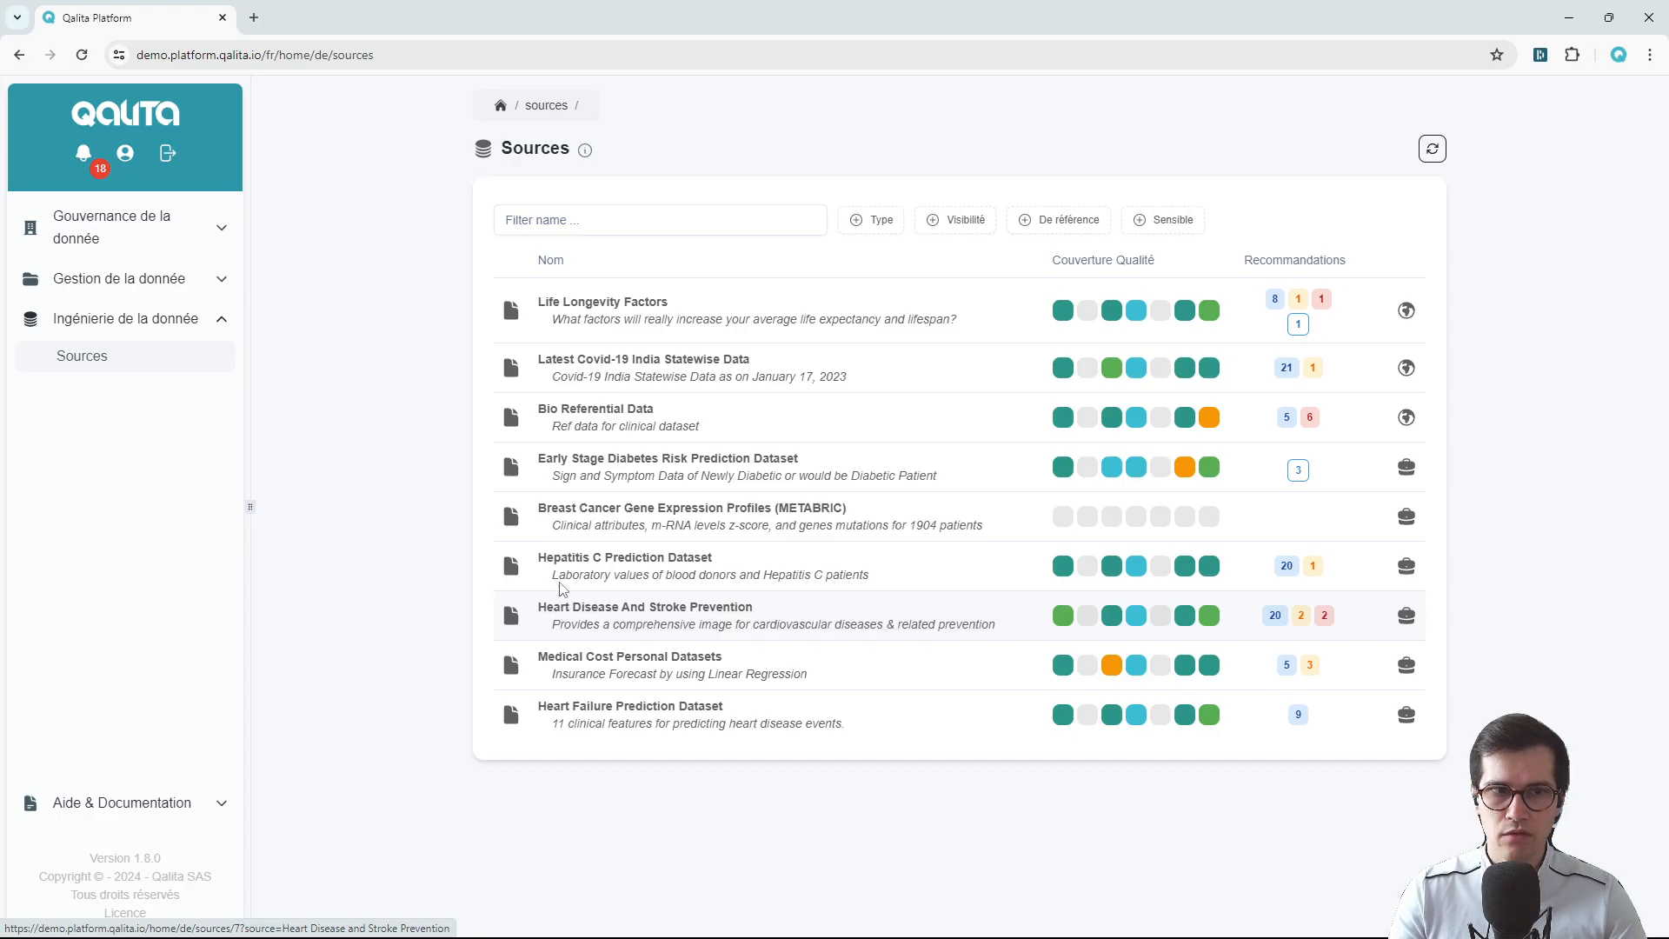
Open the Health Study project from the data management projects.
left_click(139, 278)
left_click(78, 316)
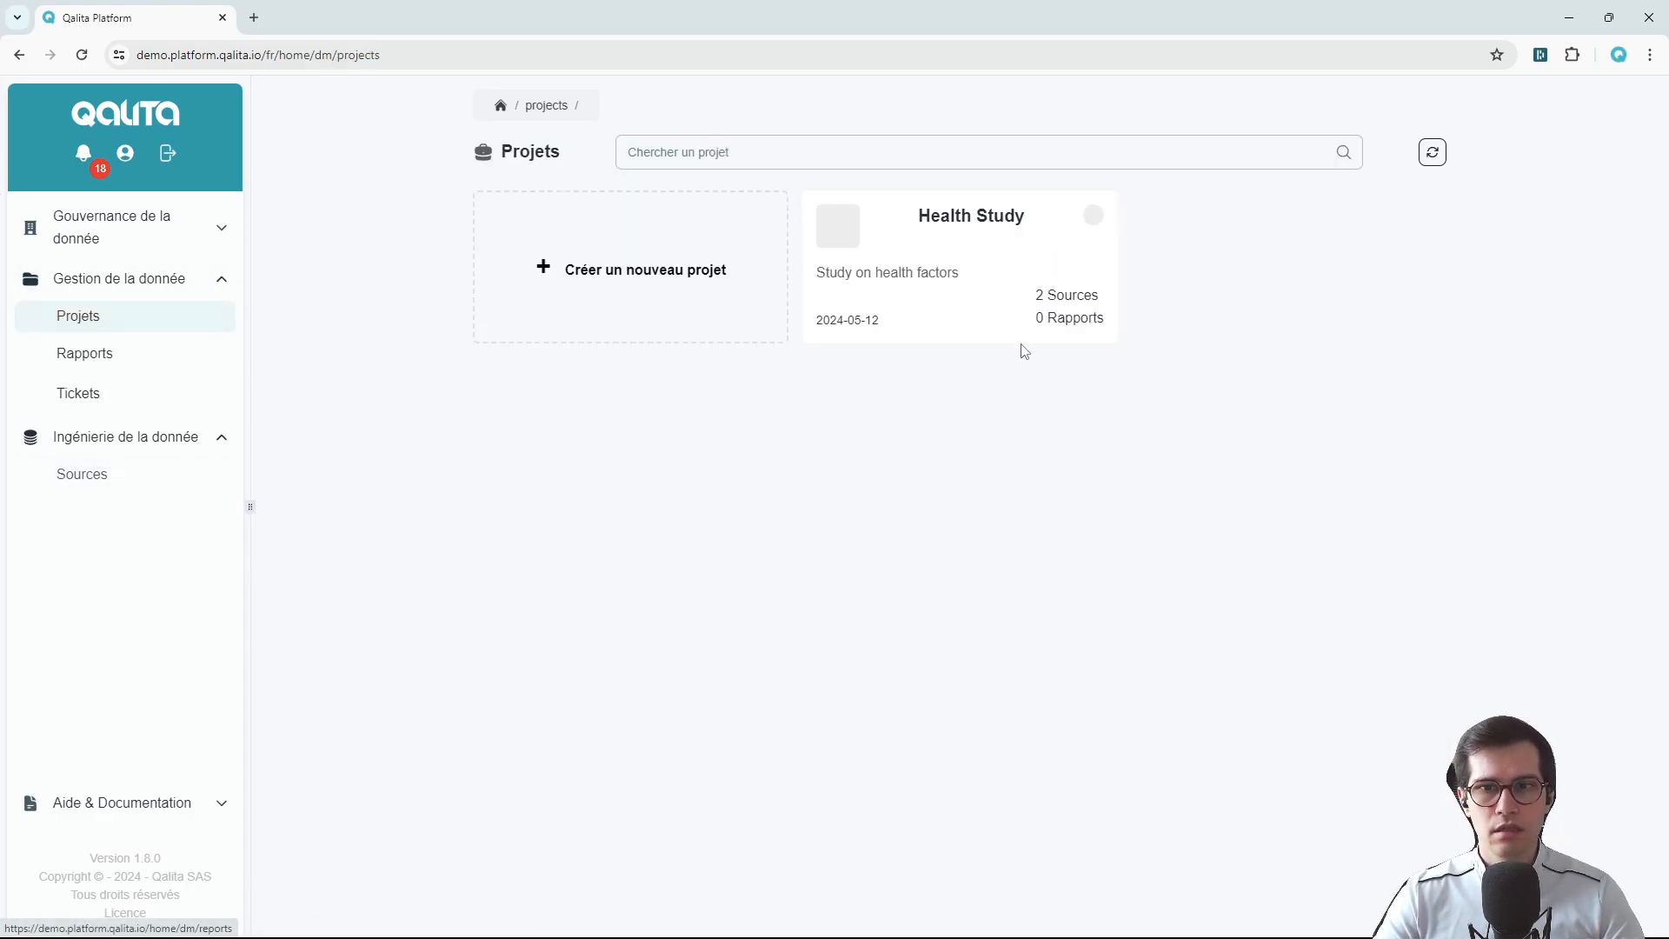
left_click(1013, 225)
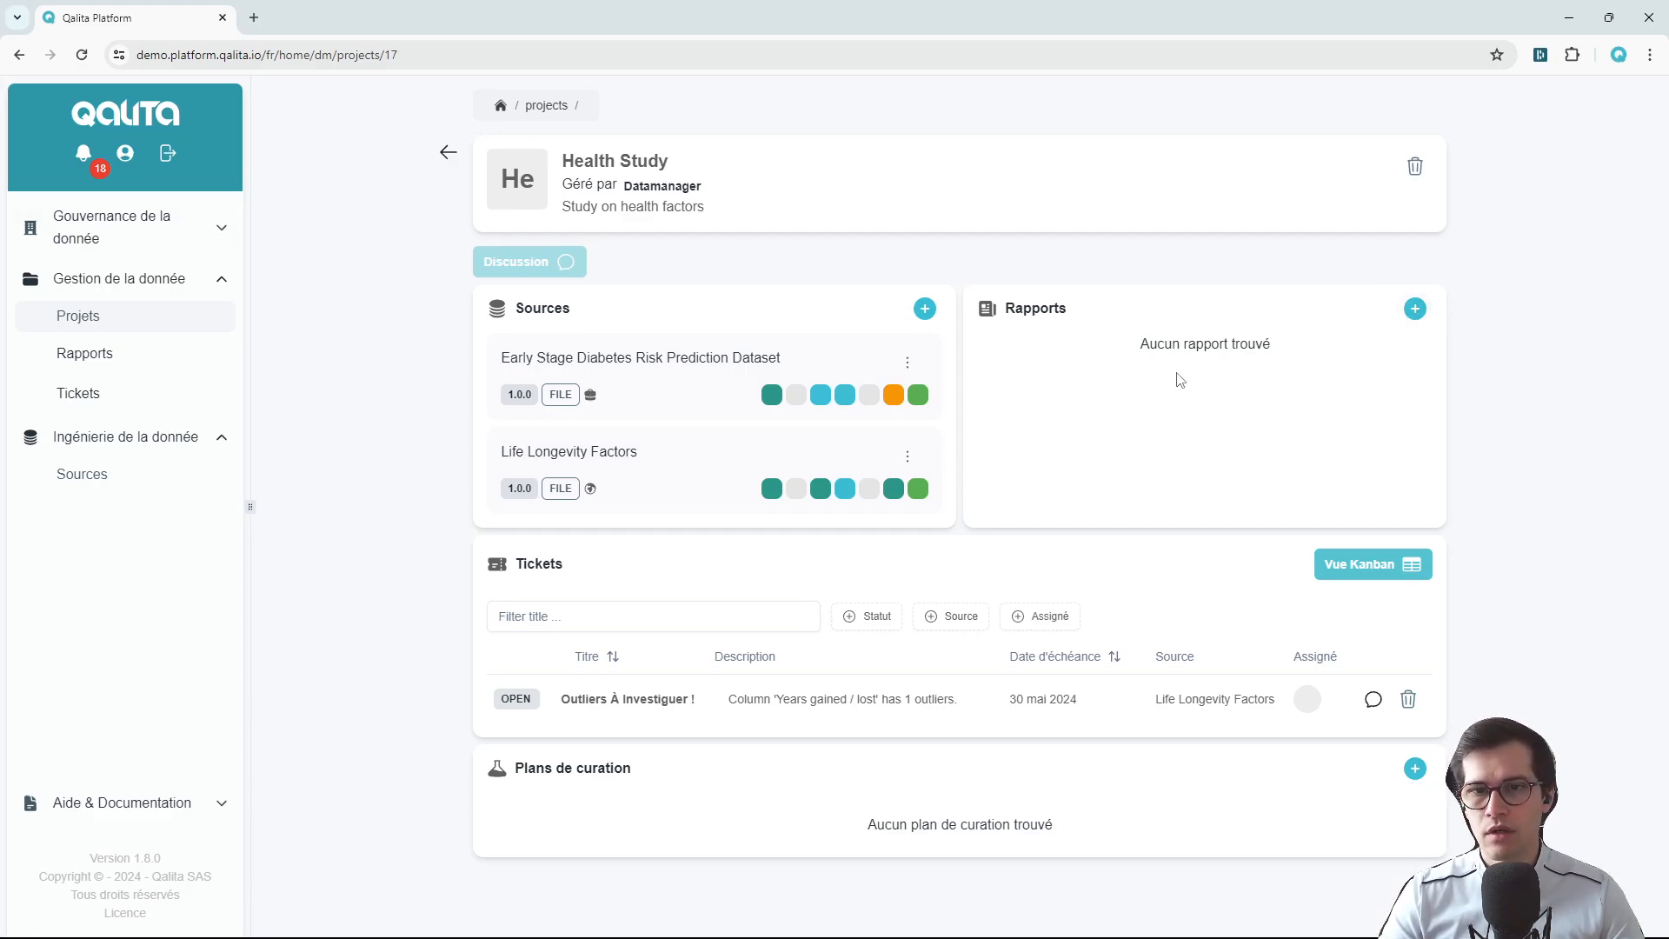
Create a new report in the Health Study project and look over its preview.
left_click(1416, 310)
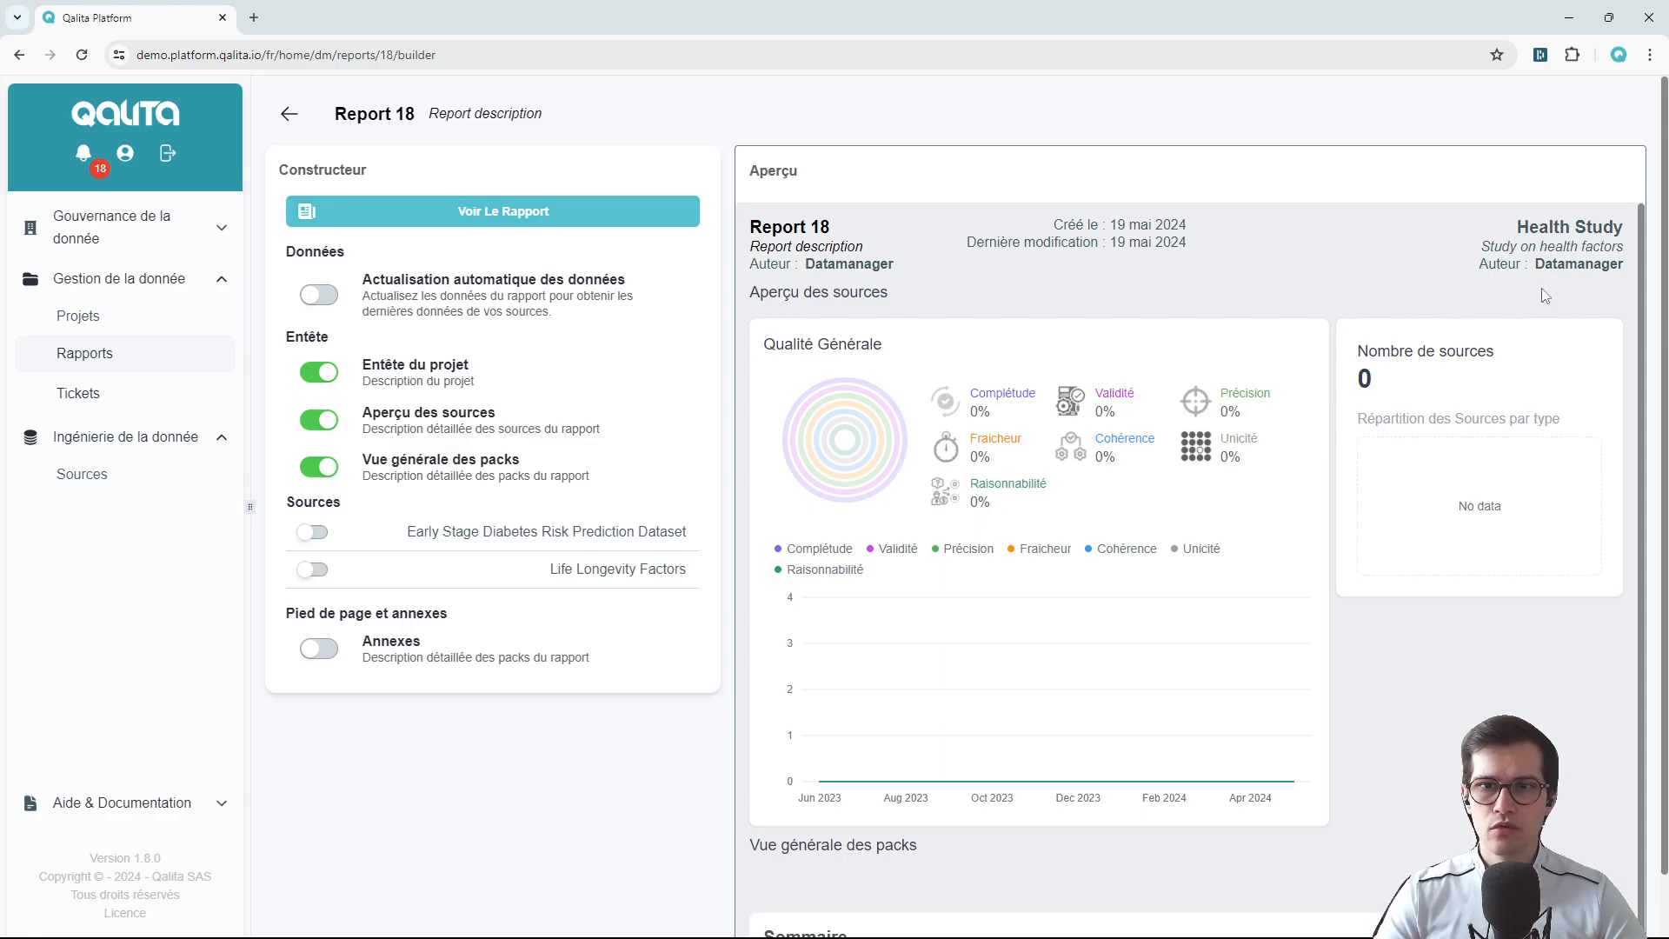
mouse_move(1304, 687)
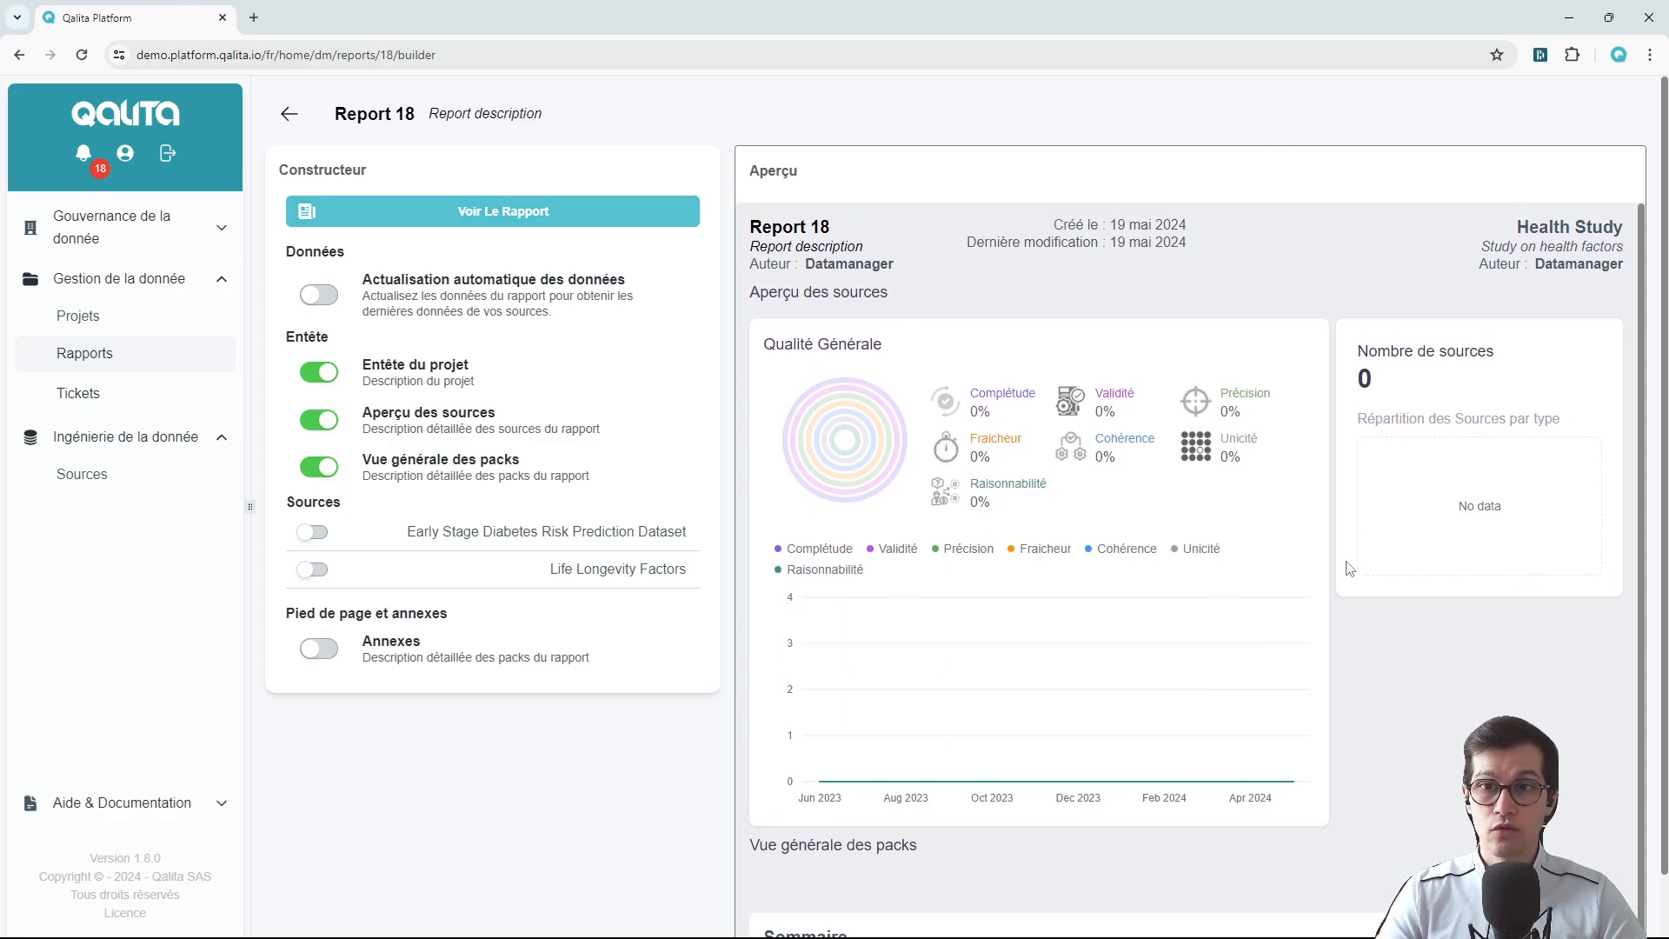
scroll(1321, 704, "down", 1)
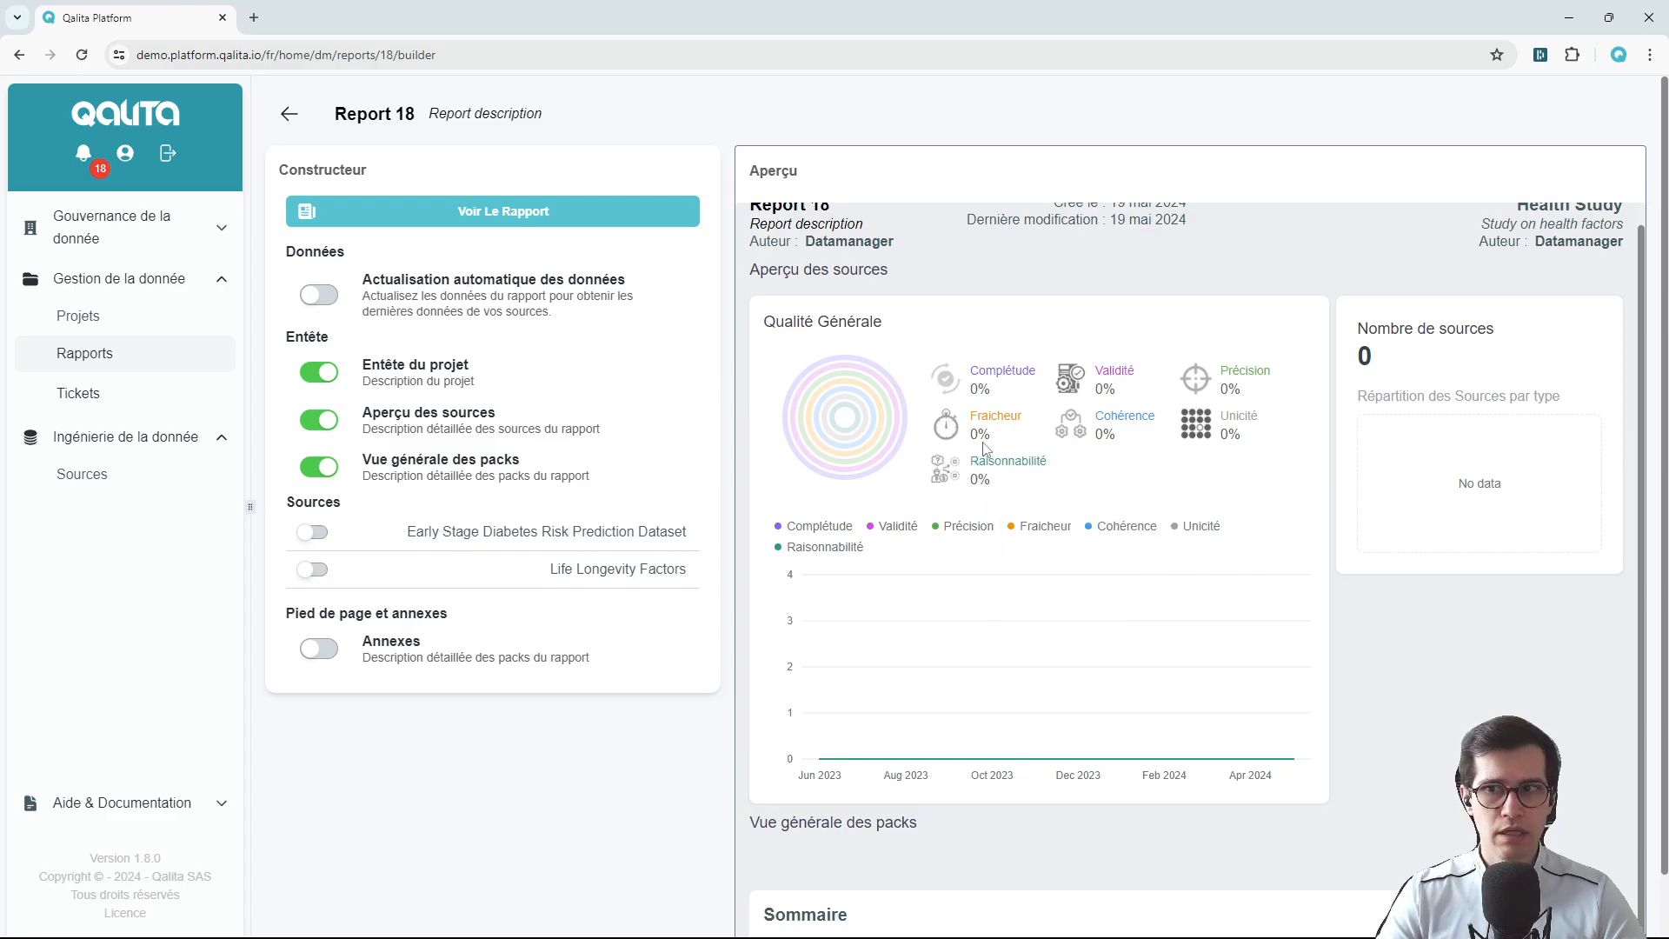
scroll(985, 447, "up", 1)
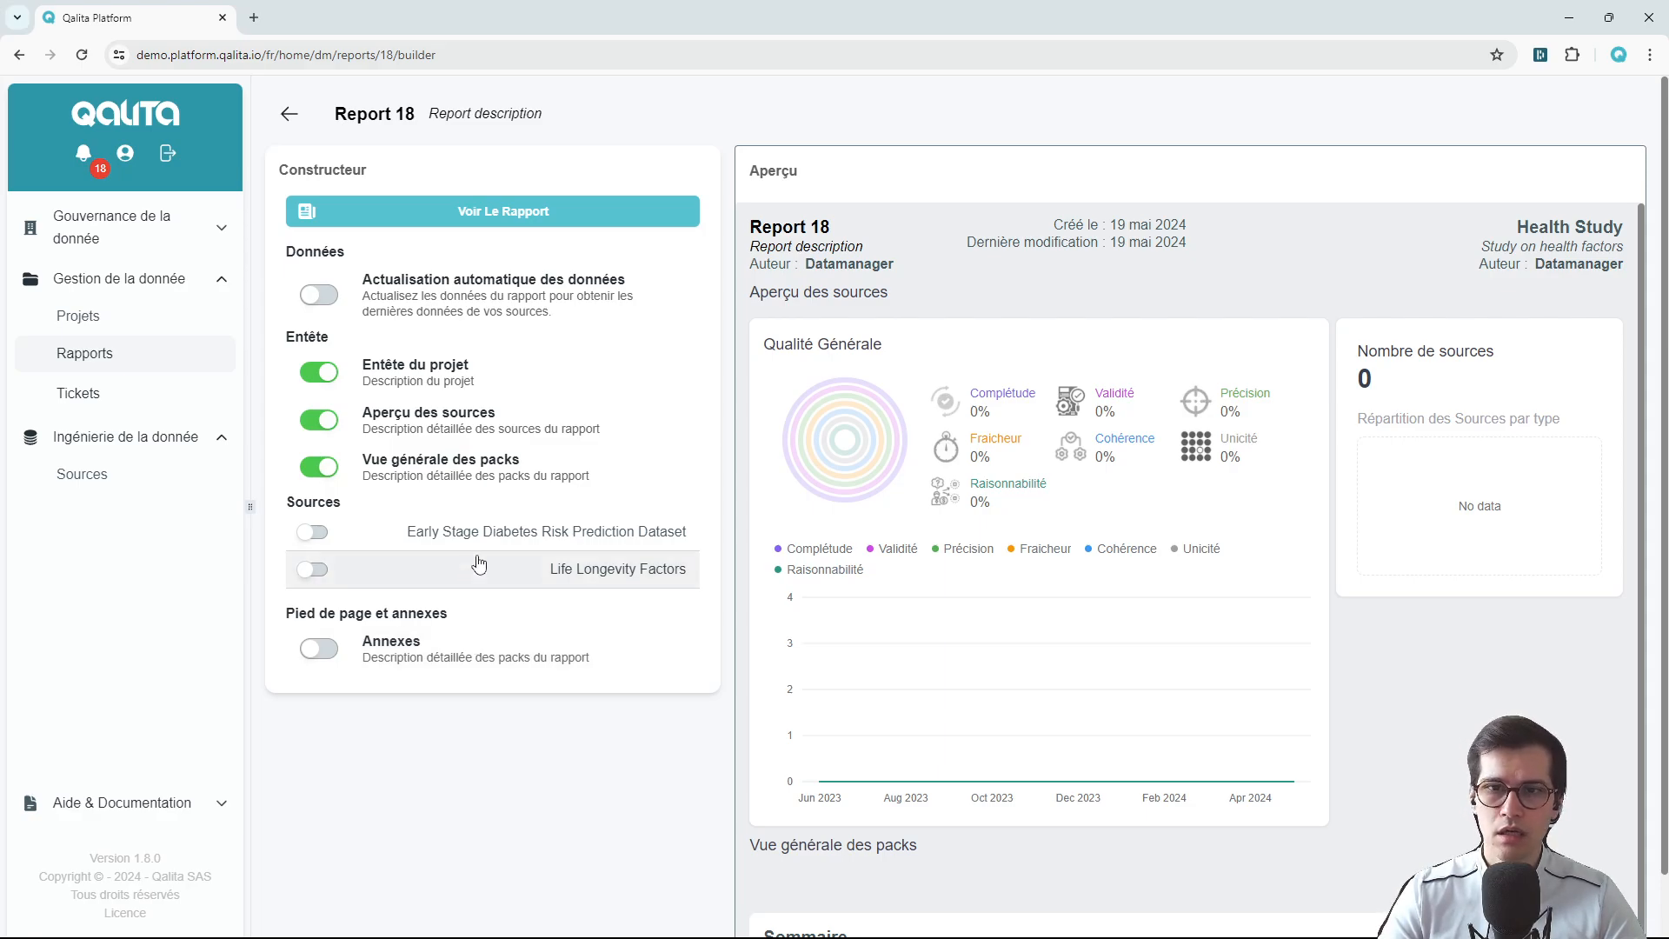
scroll(982, 635, "down", 1)
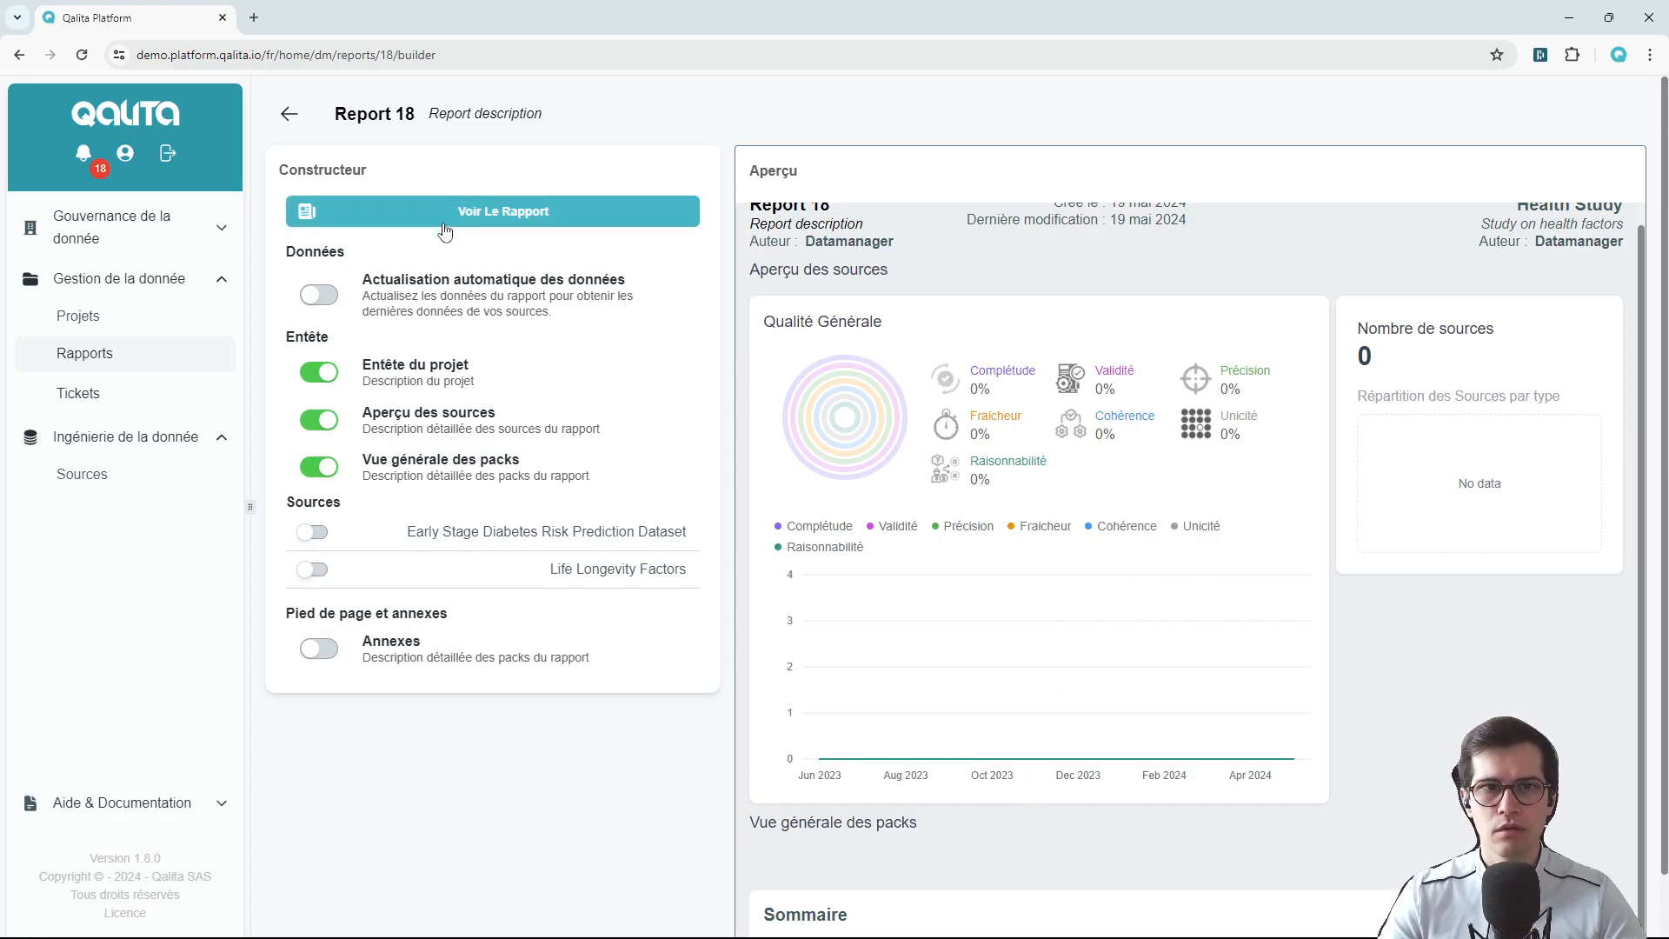
Rename the new report as "Rapport initial".
left_click(359, 118)
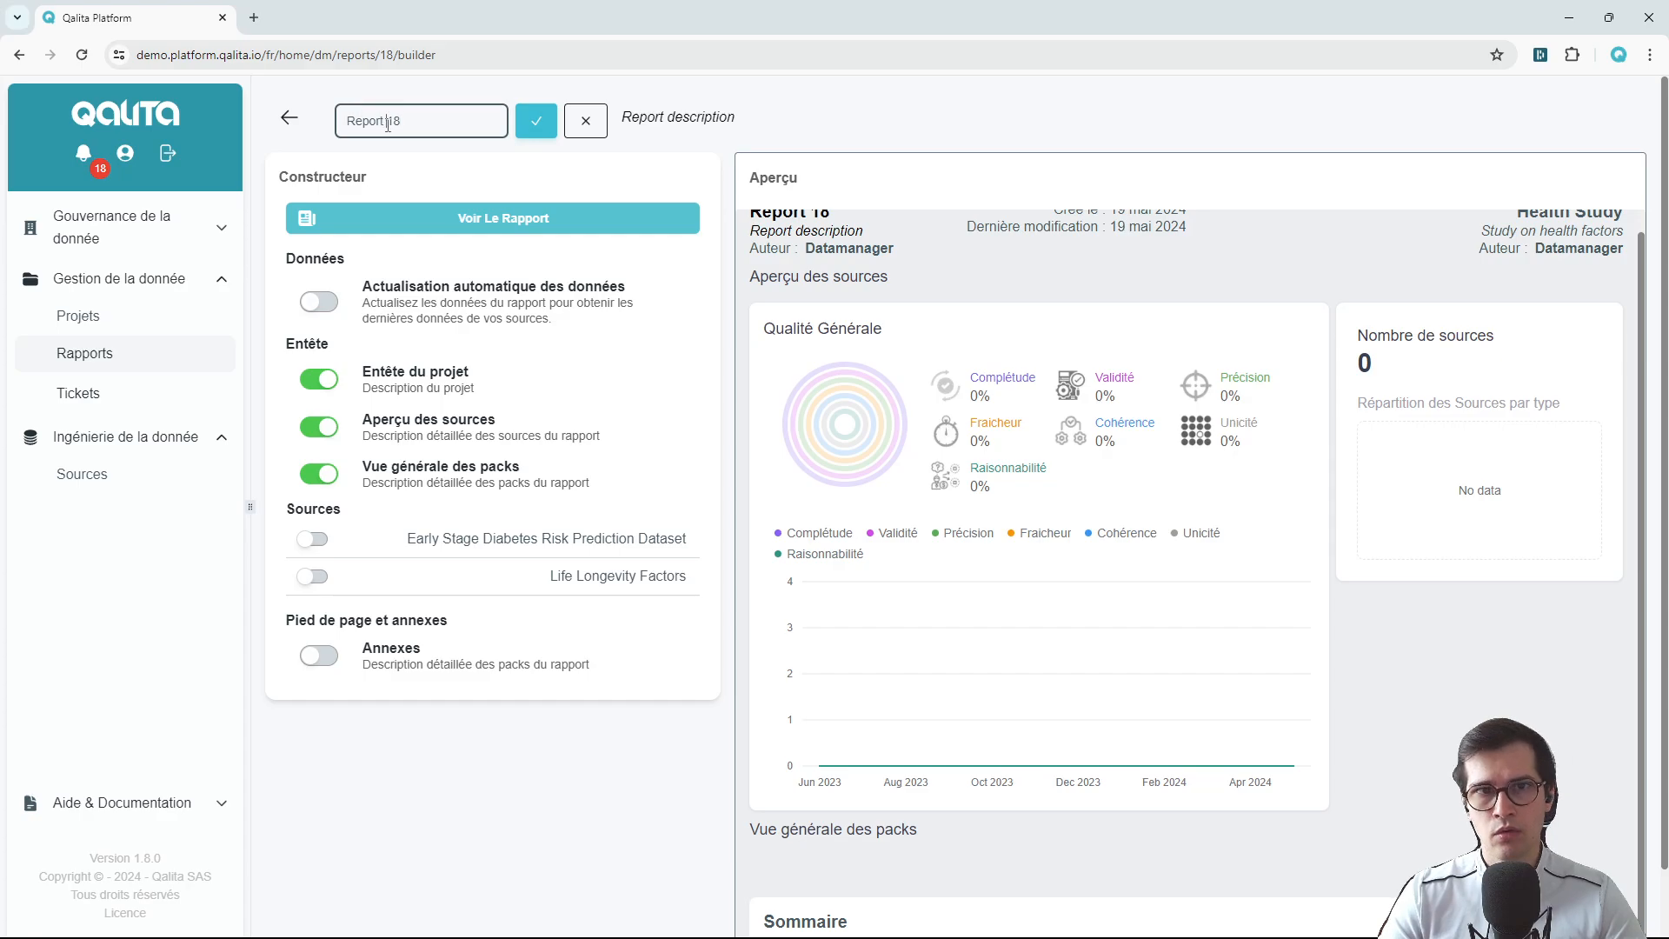
triple_click(388, 124)
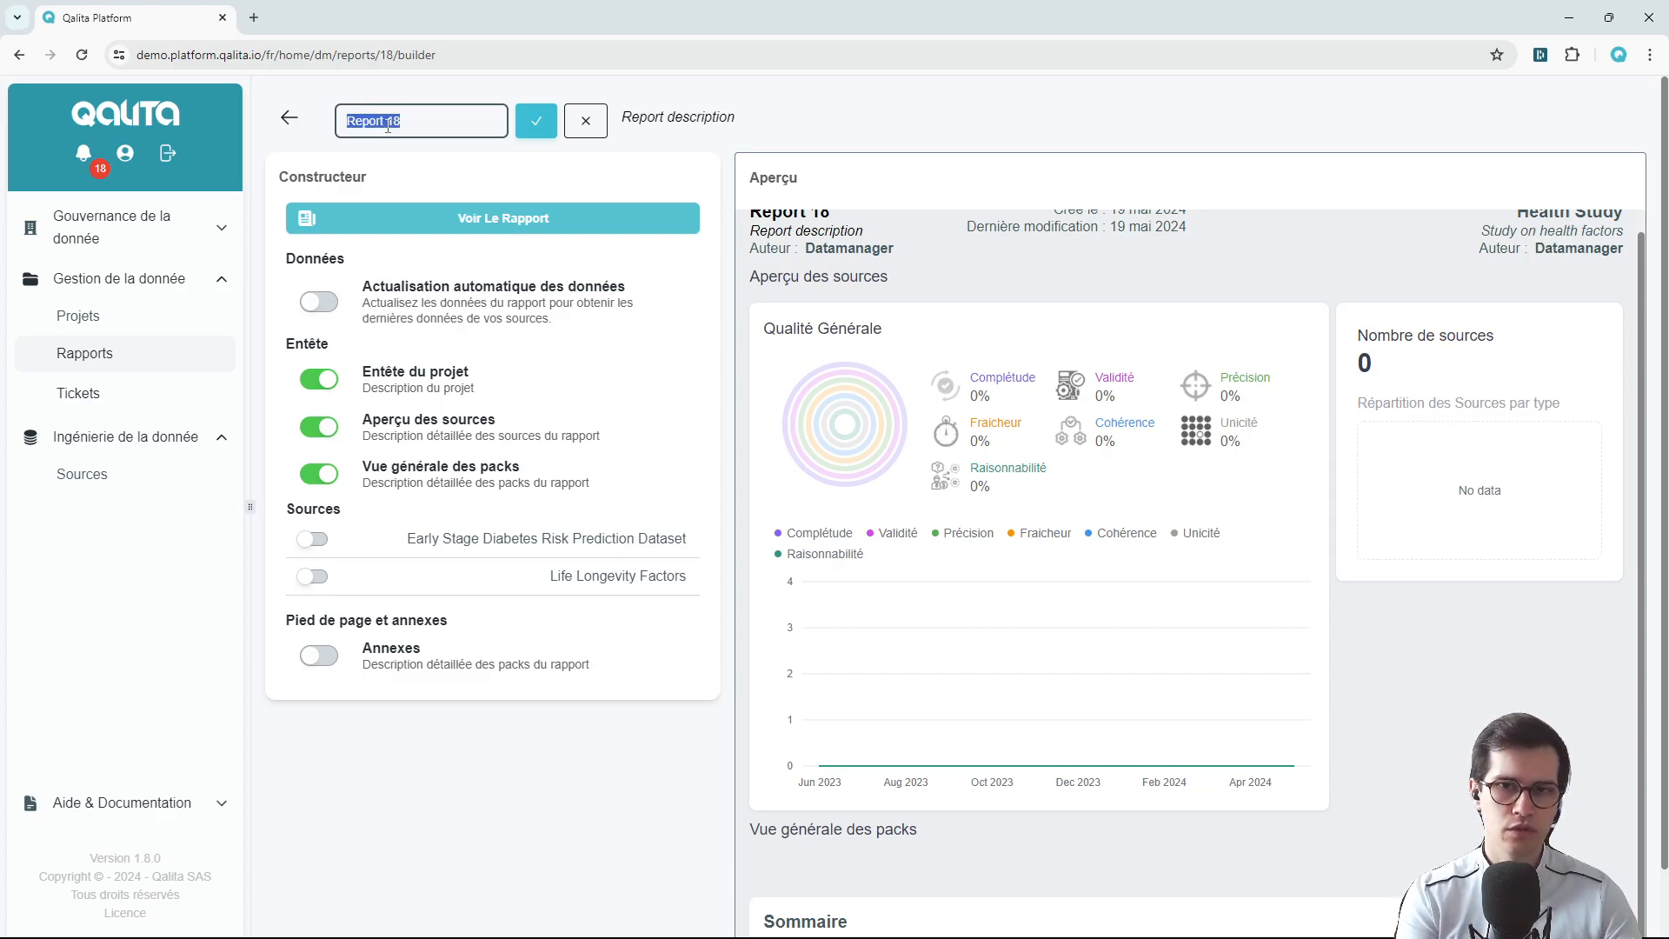
type("R")
key("Caps_Lock")
type("ap")
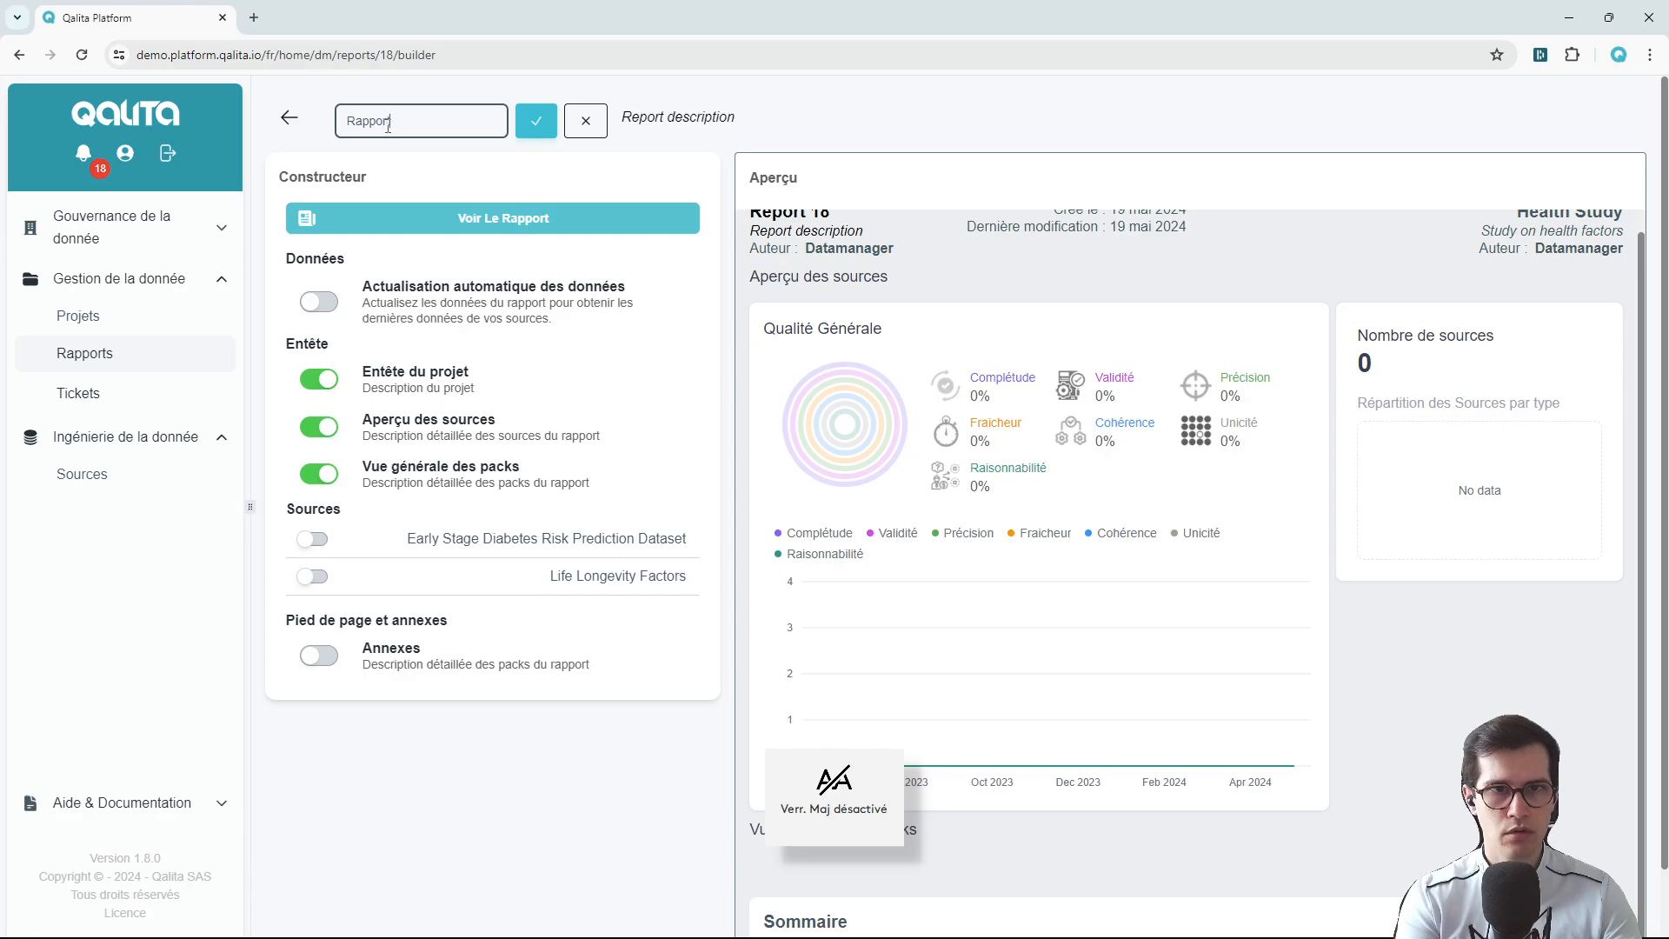
type("port initial")
key("Return")
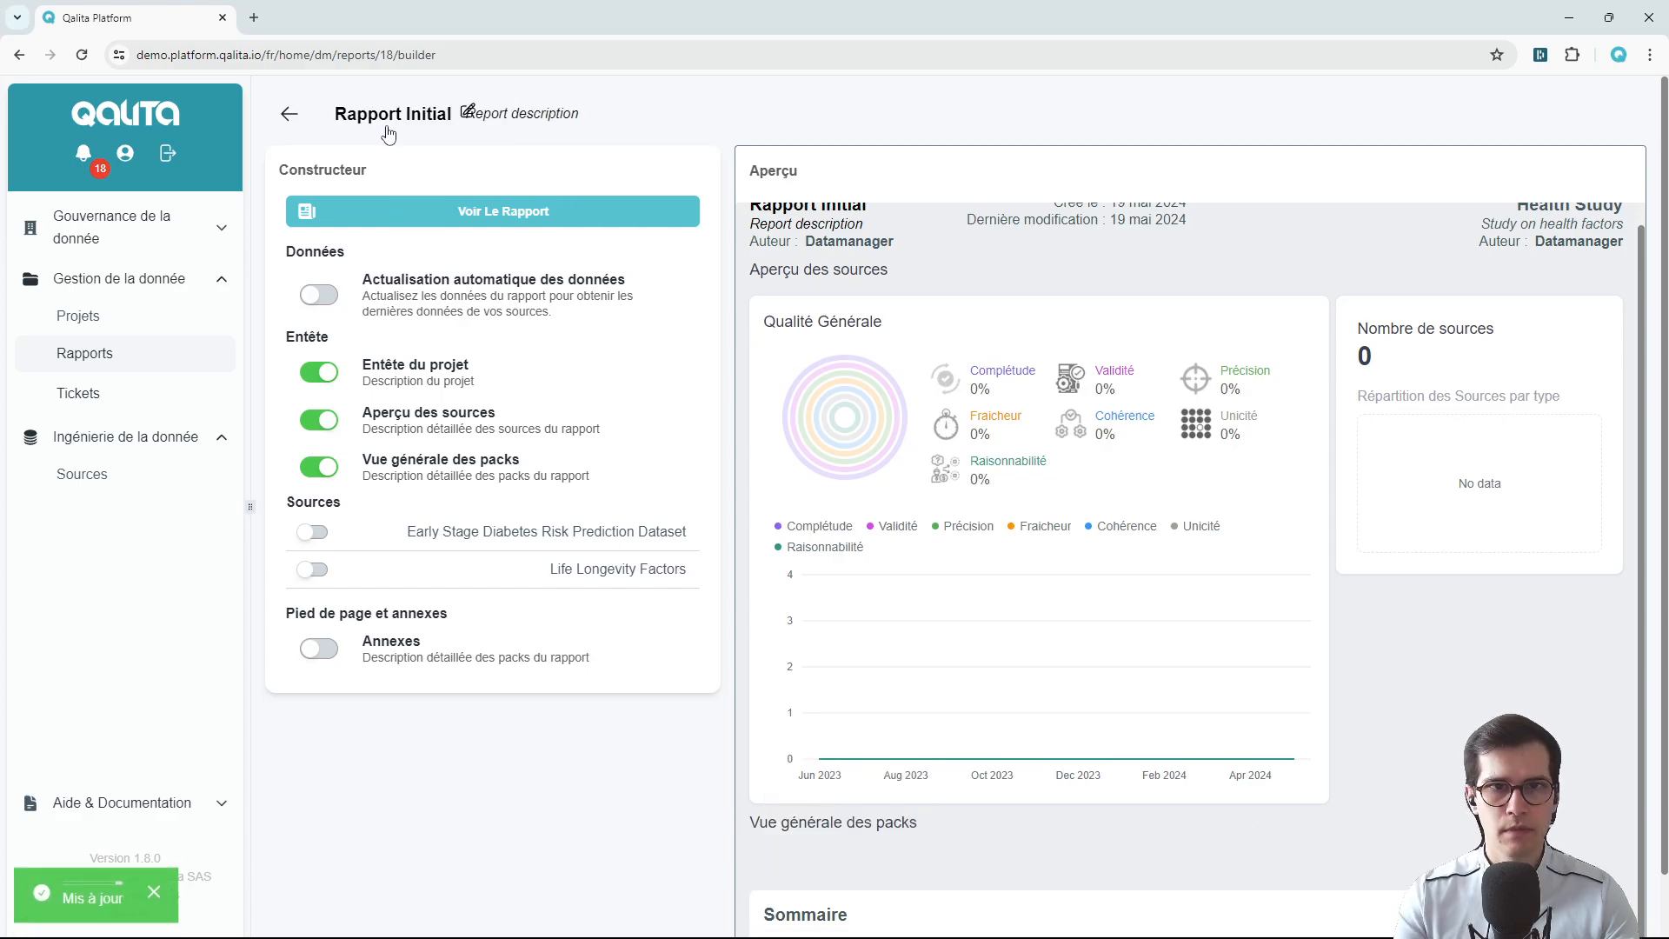
Set the report's description to "premier rapport produit pour le démarrage du projet".
left_click(551, 112)
double_click(548, 120)
triple_click(548, 111)
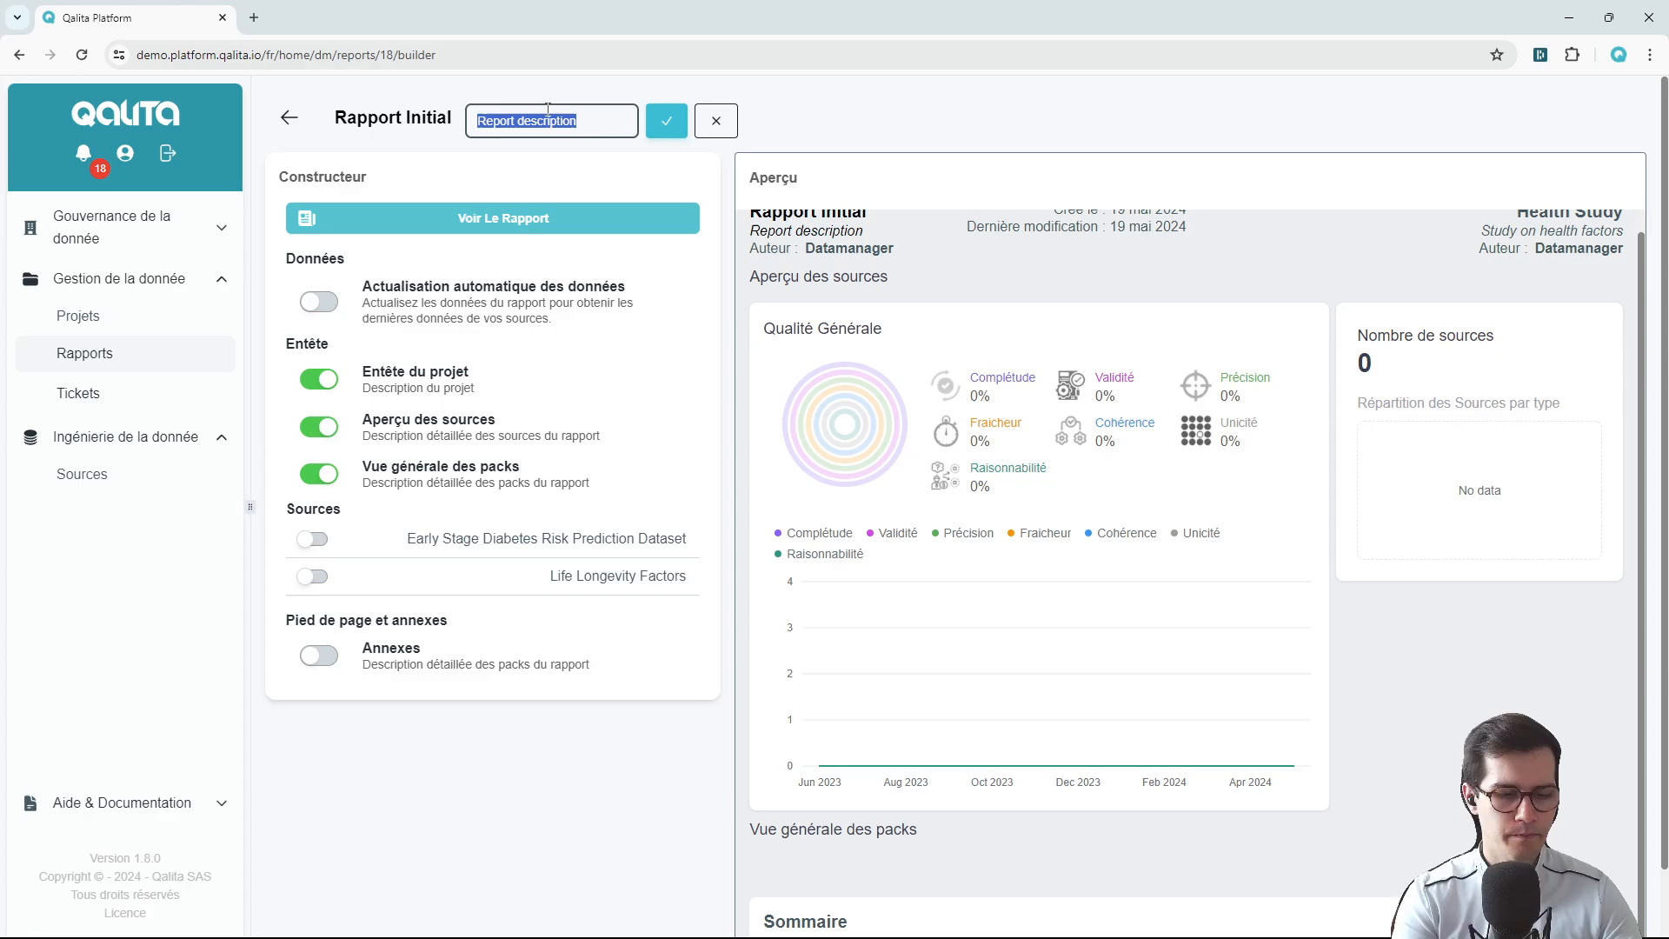
type("premier rapport produit ")
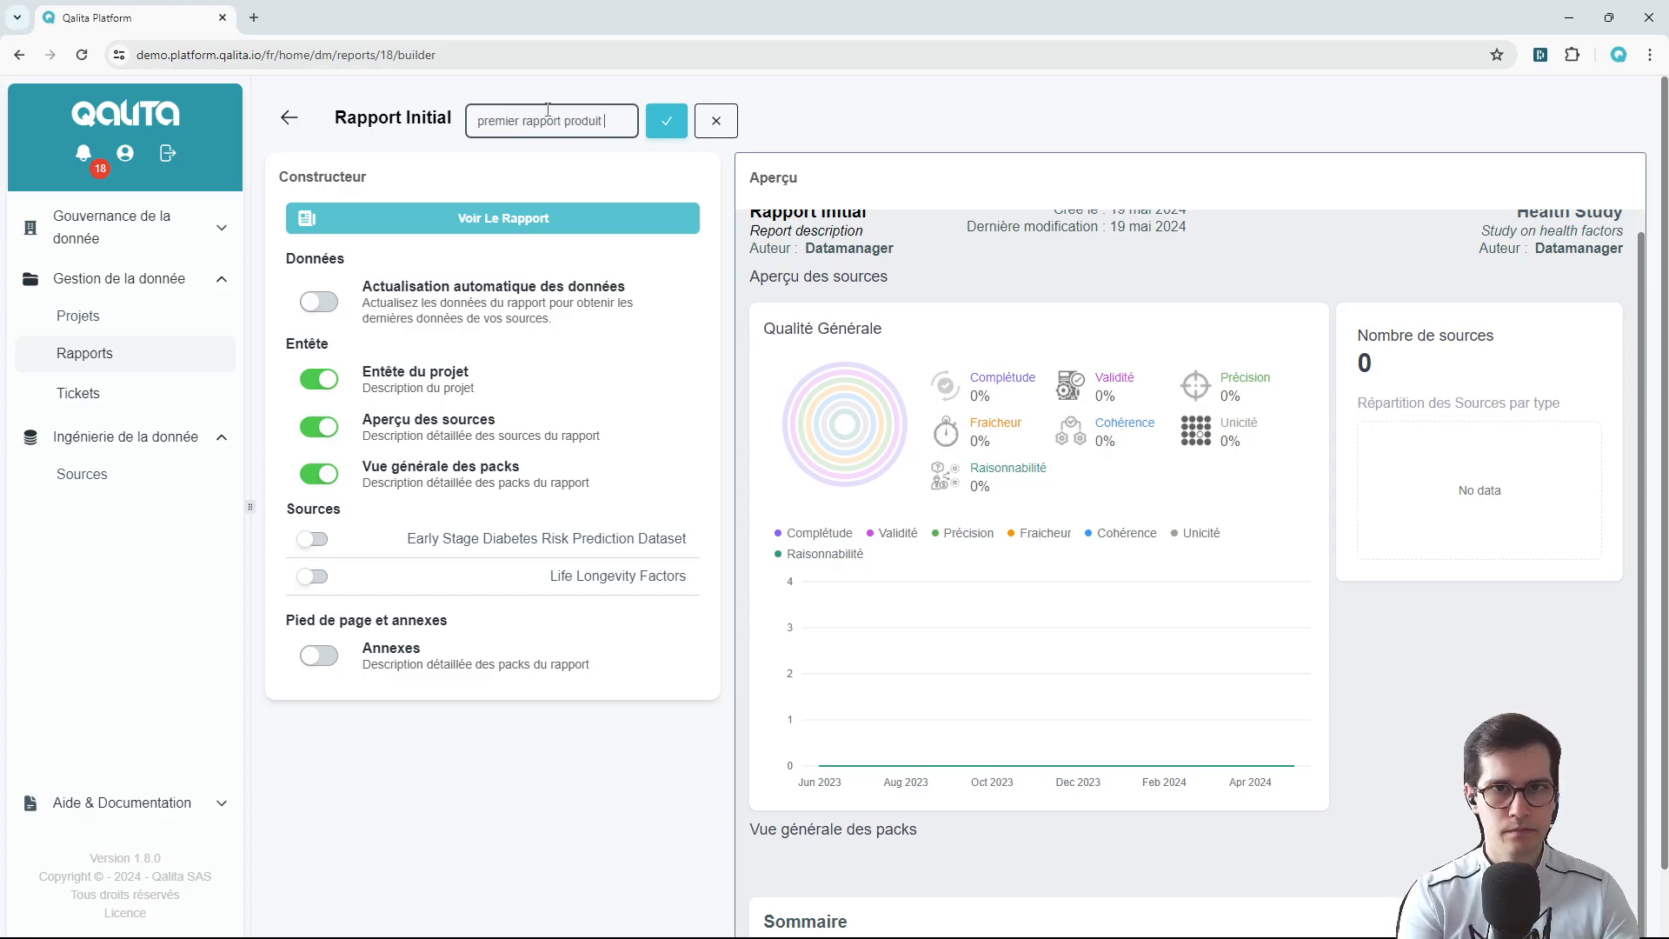
type("pour le démarrage")
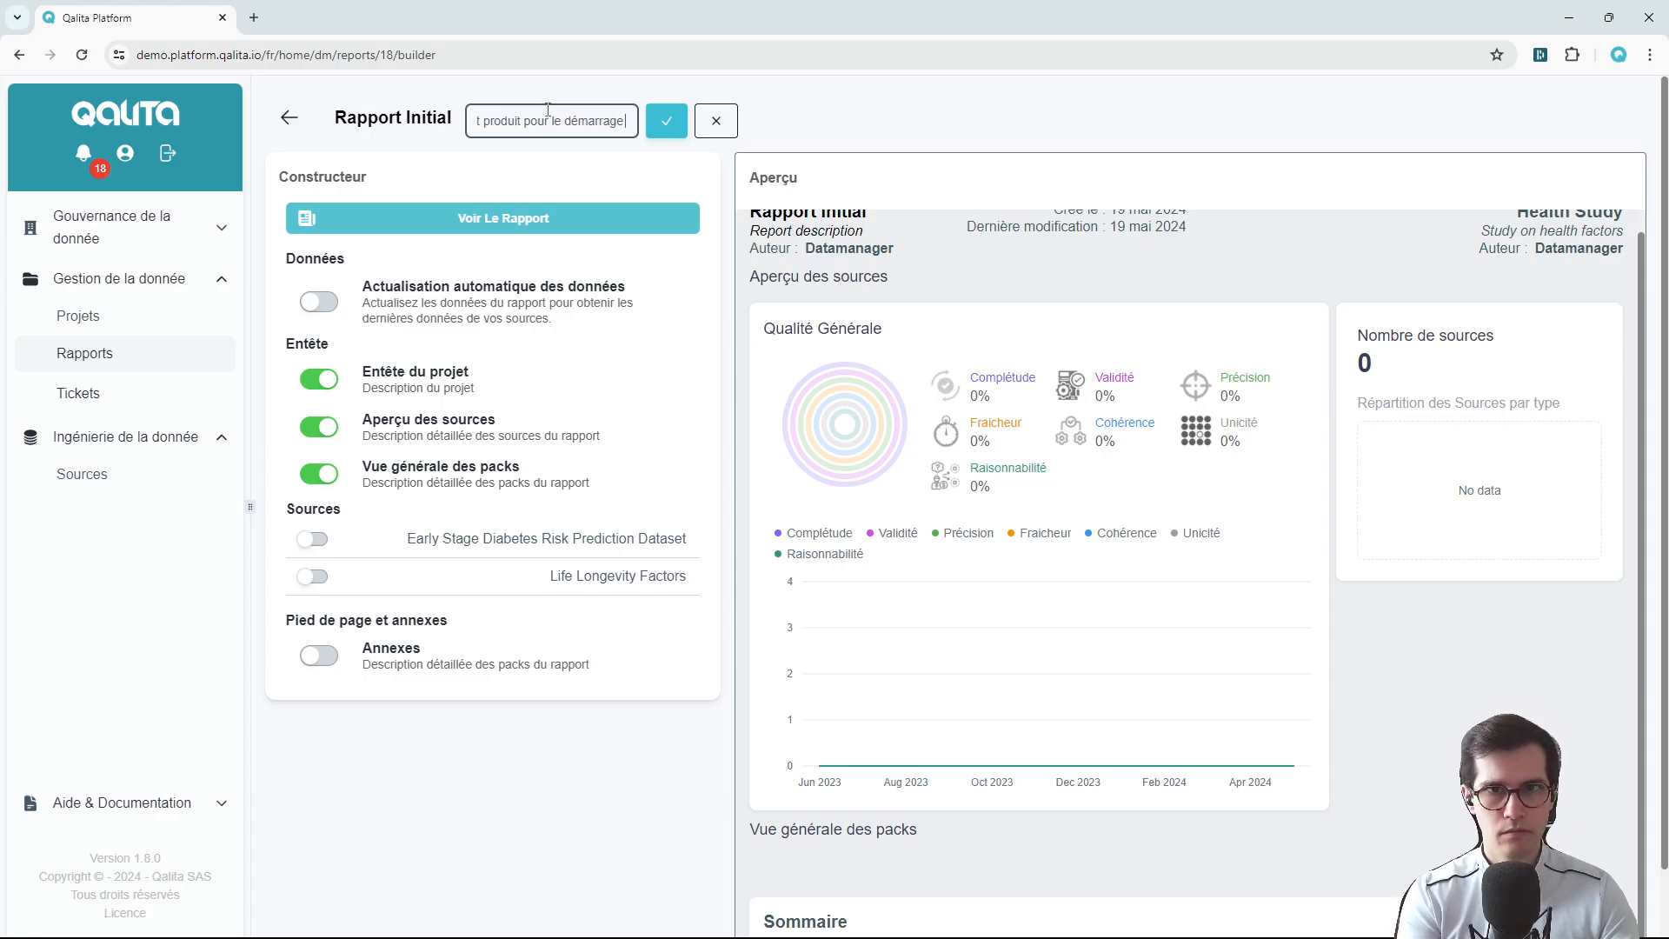
type(" du projet")
key("Return")
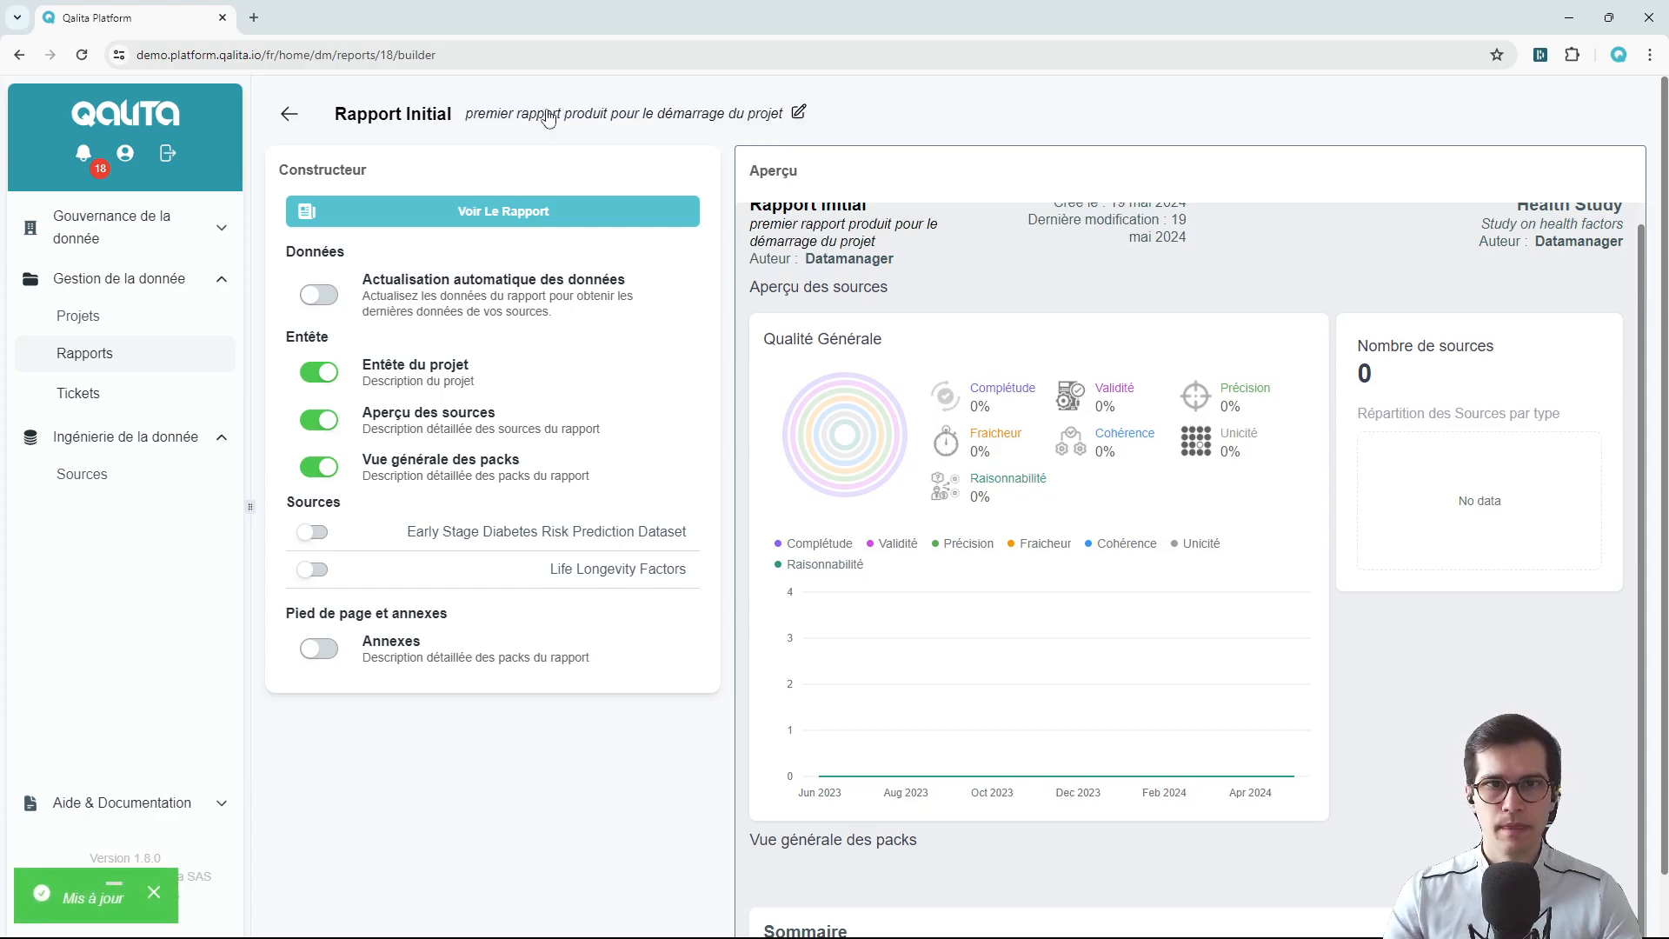
View the report's full page and return to editing it in the report builder.
left_click(522, 211)
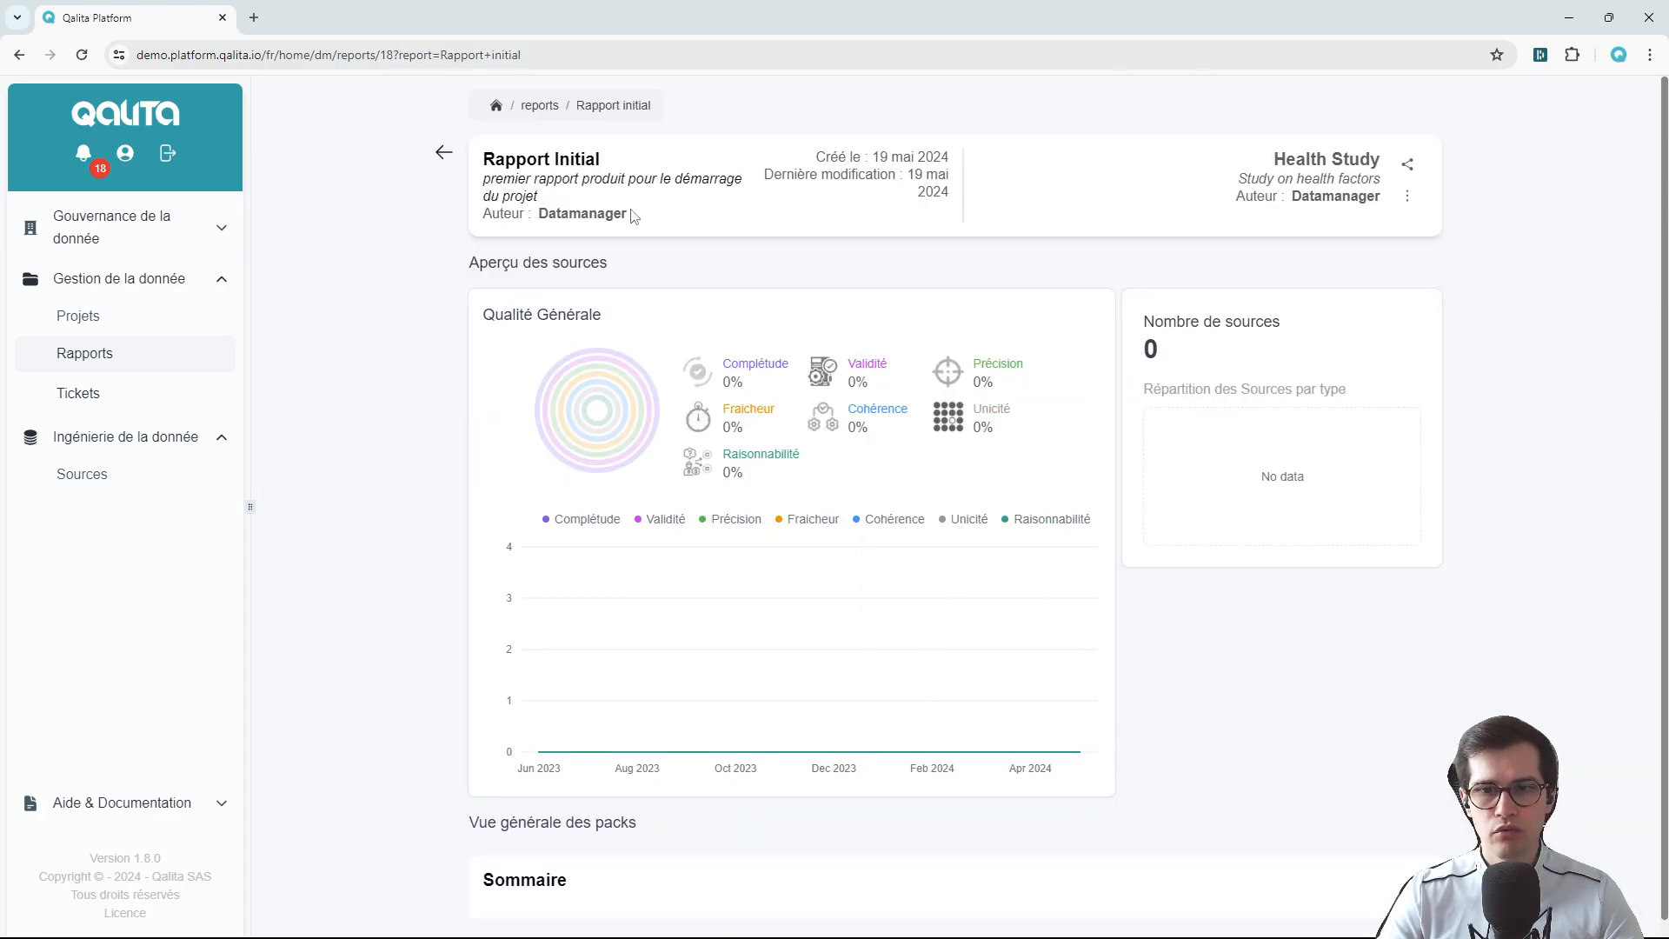
scroll(976, 510, "down", 1)
scroll(1097, 688, "up", 1)
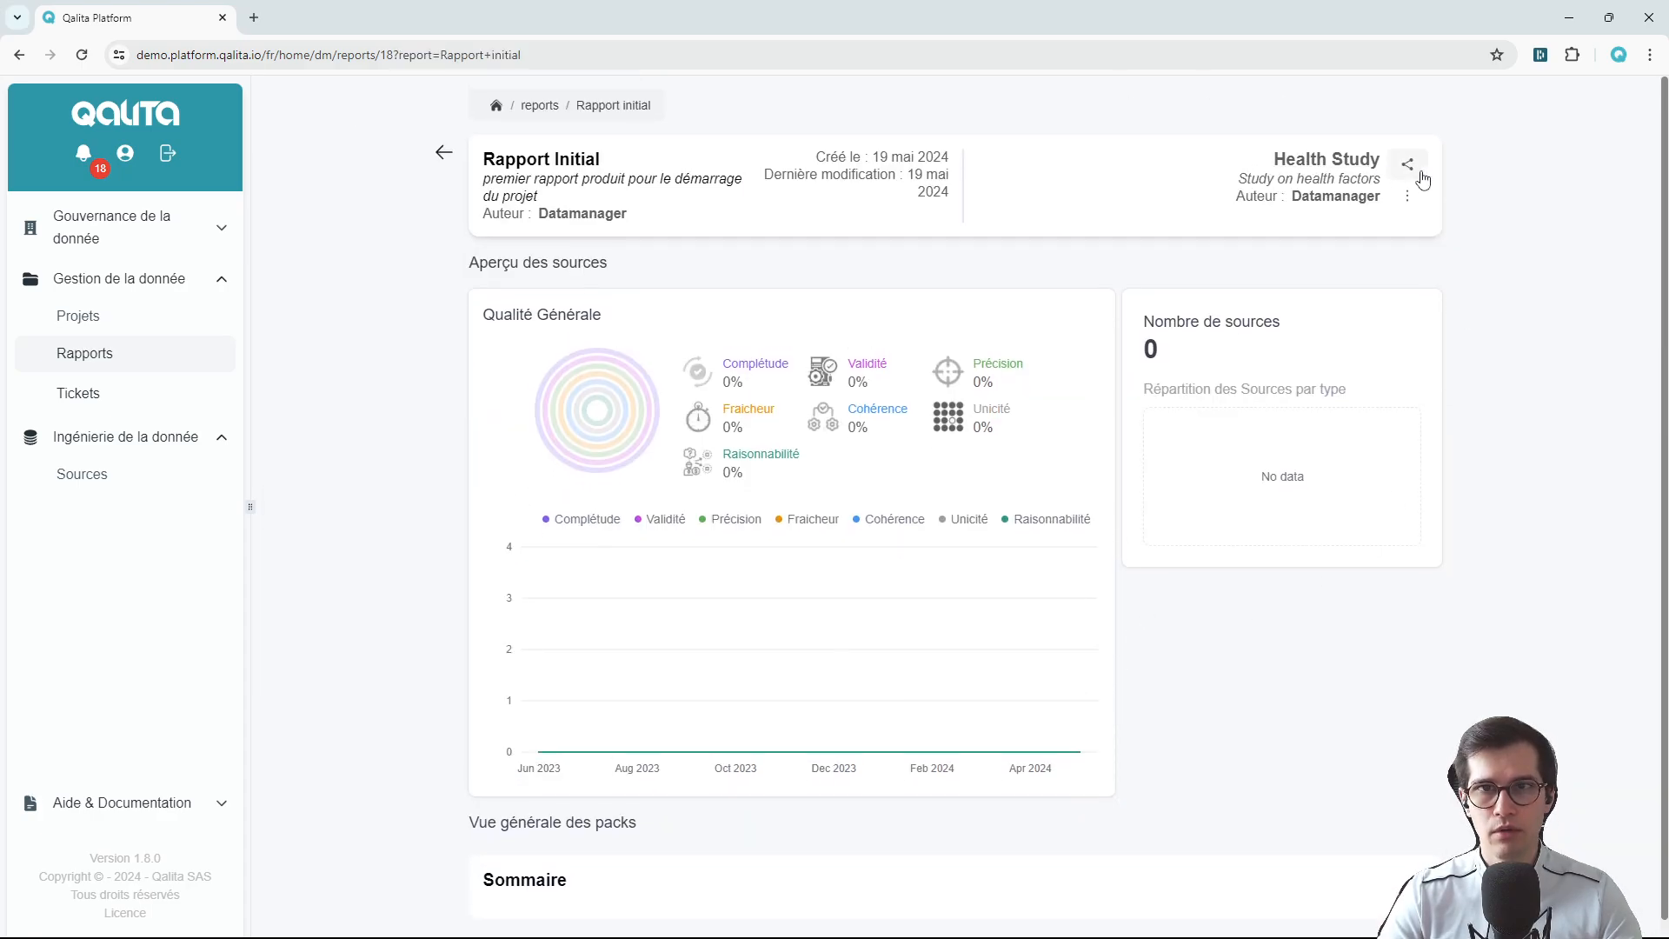
left_click(1407, 195)
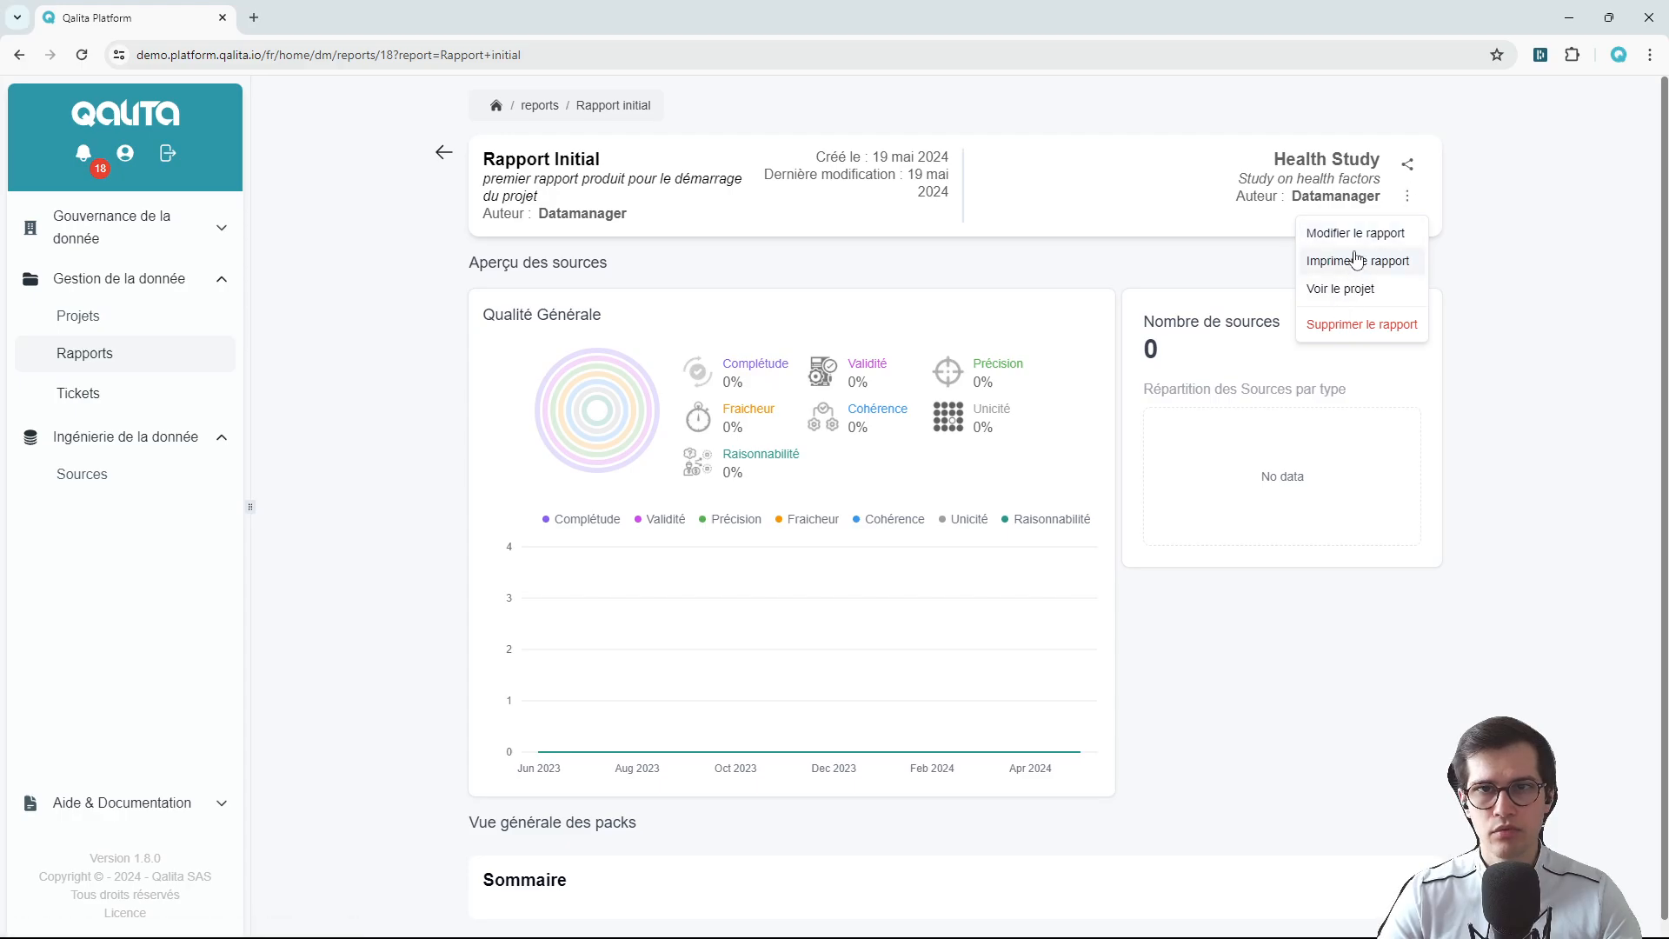
left_click(1328, 233)
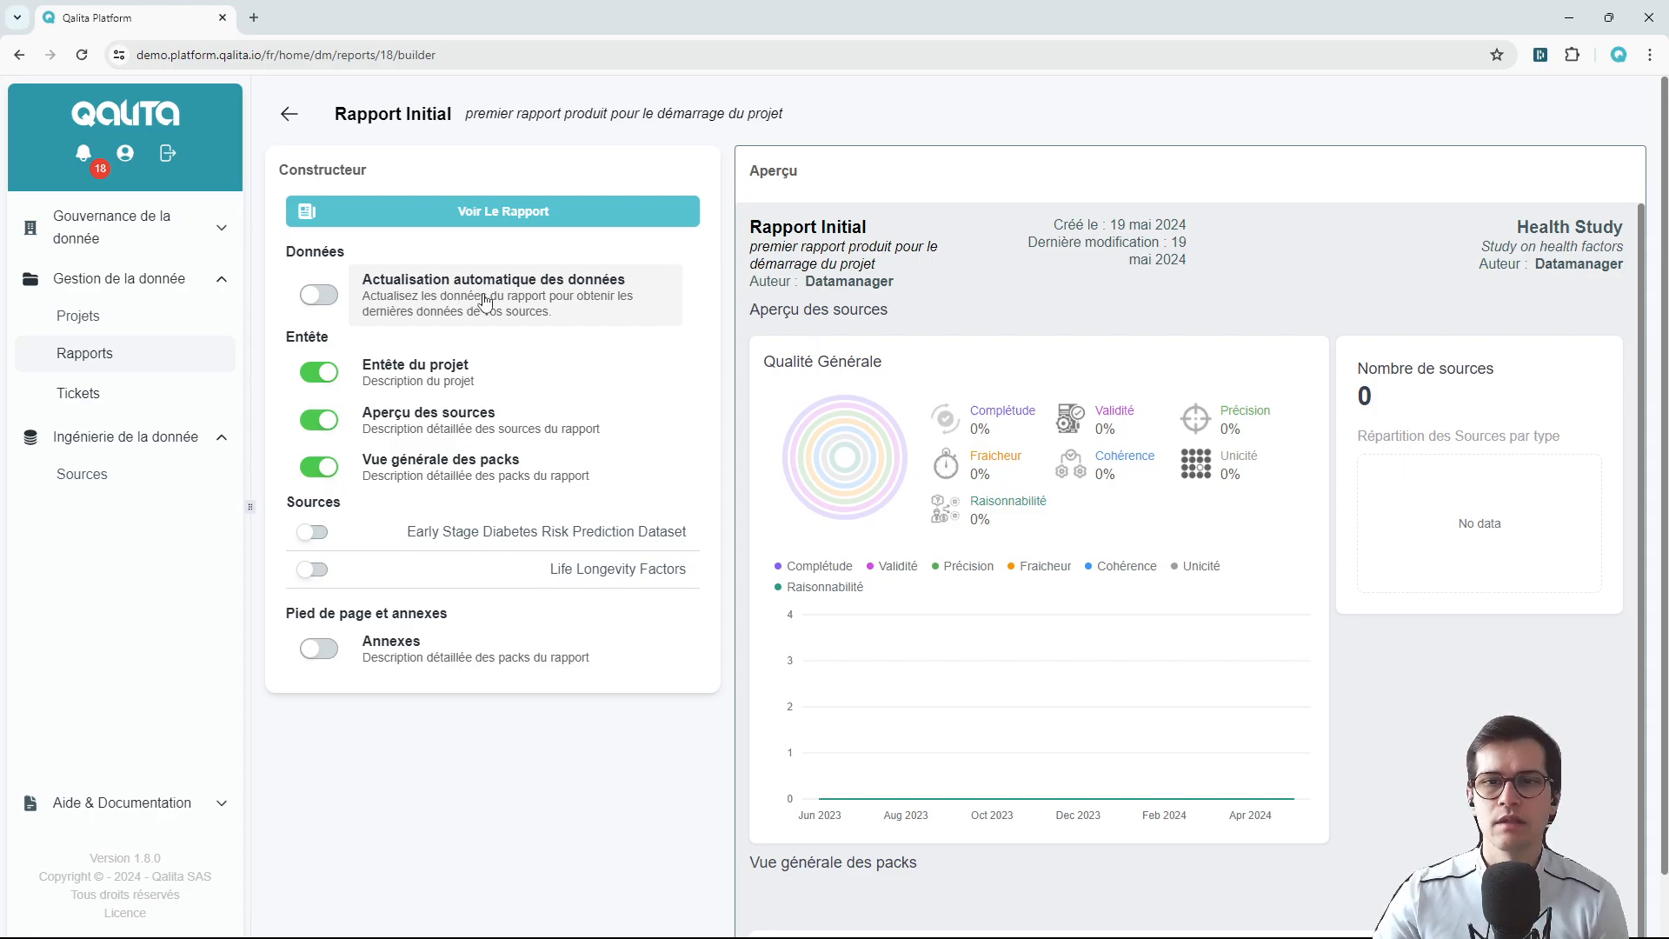
scroll(1244, 704, "down", 1)
scroll(1288, 658, "up", 1)
scroll(1288, 658, "up", 1)
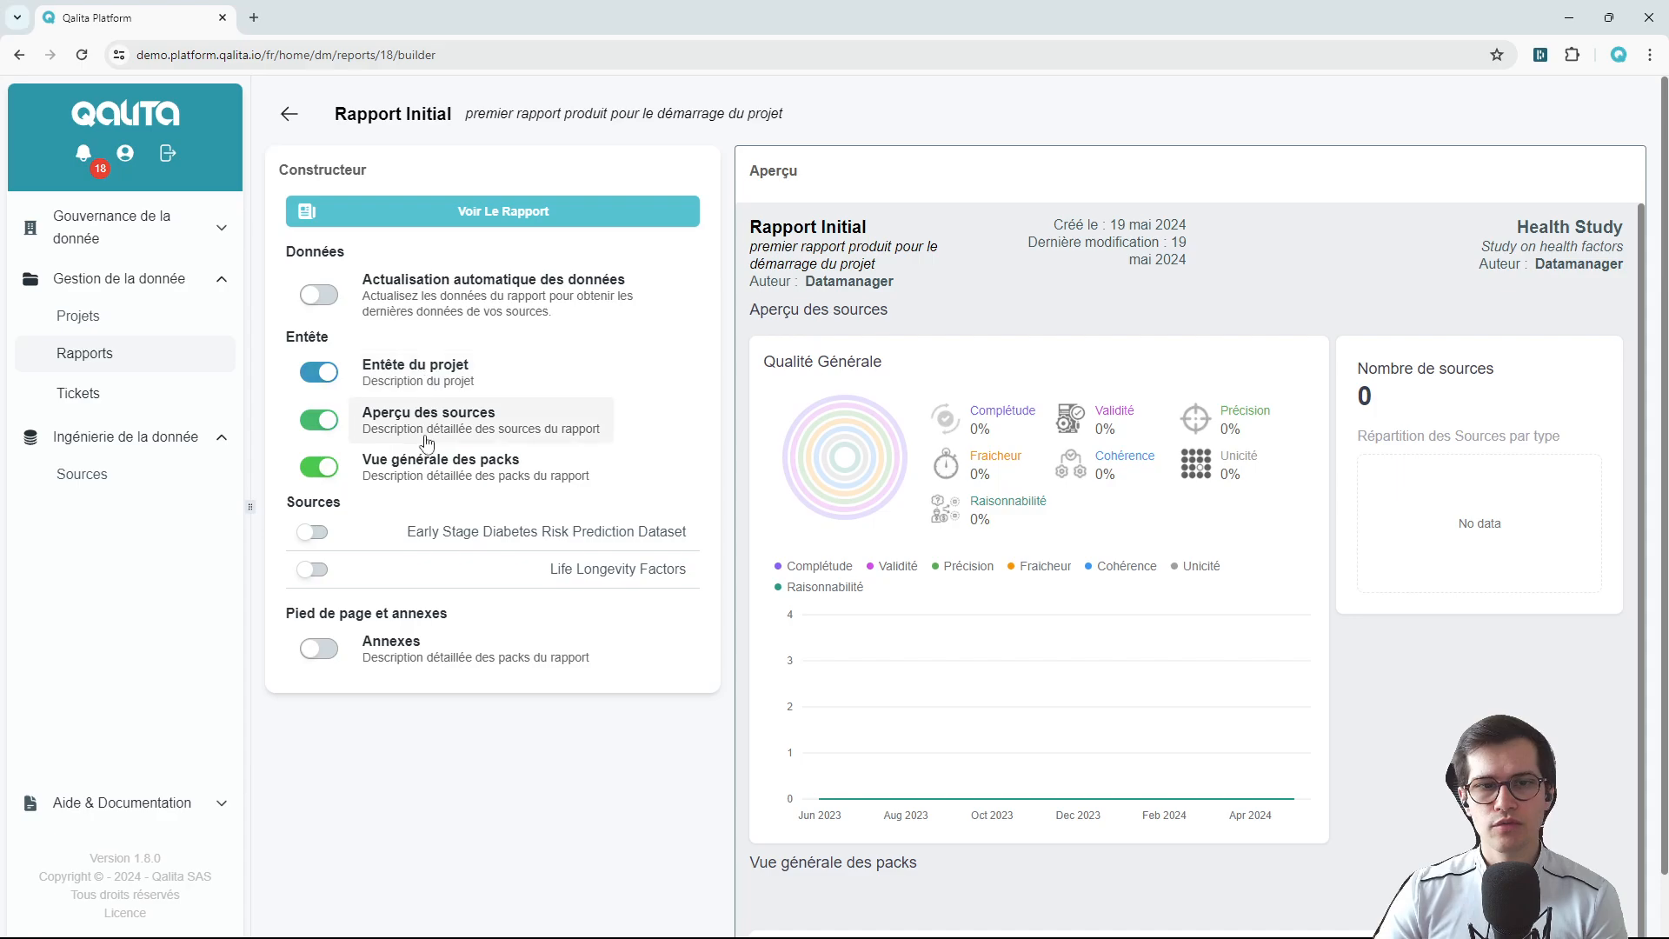
scroll(1130, 408, "down", 1)
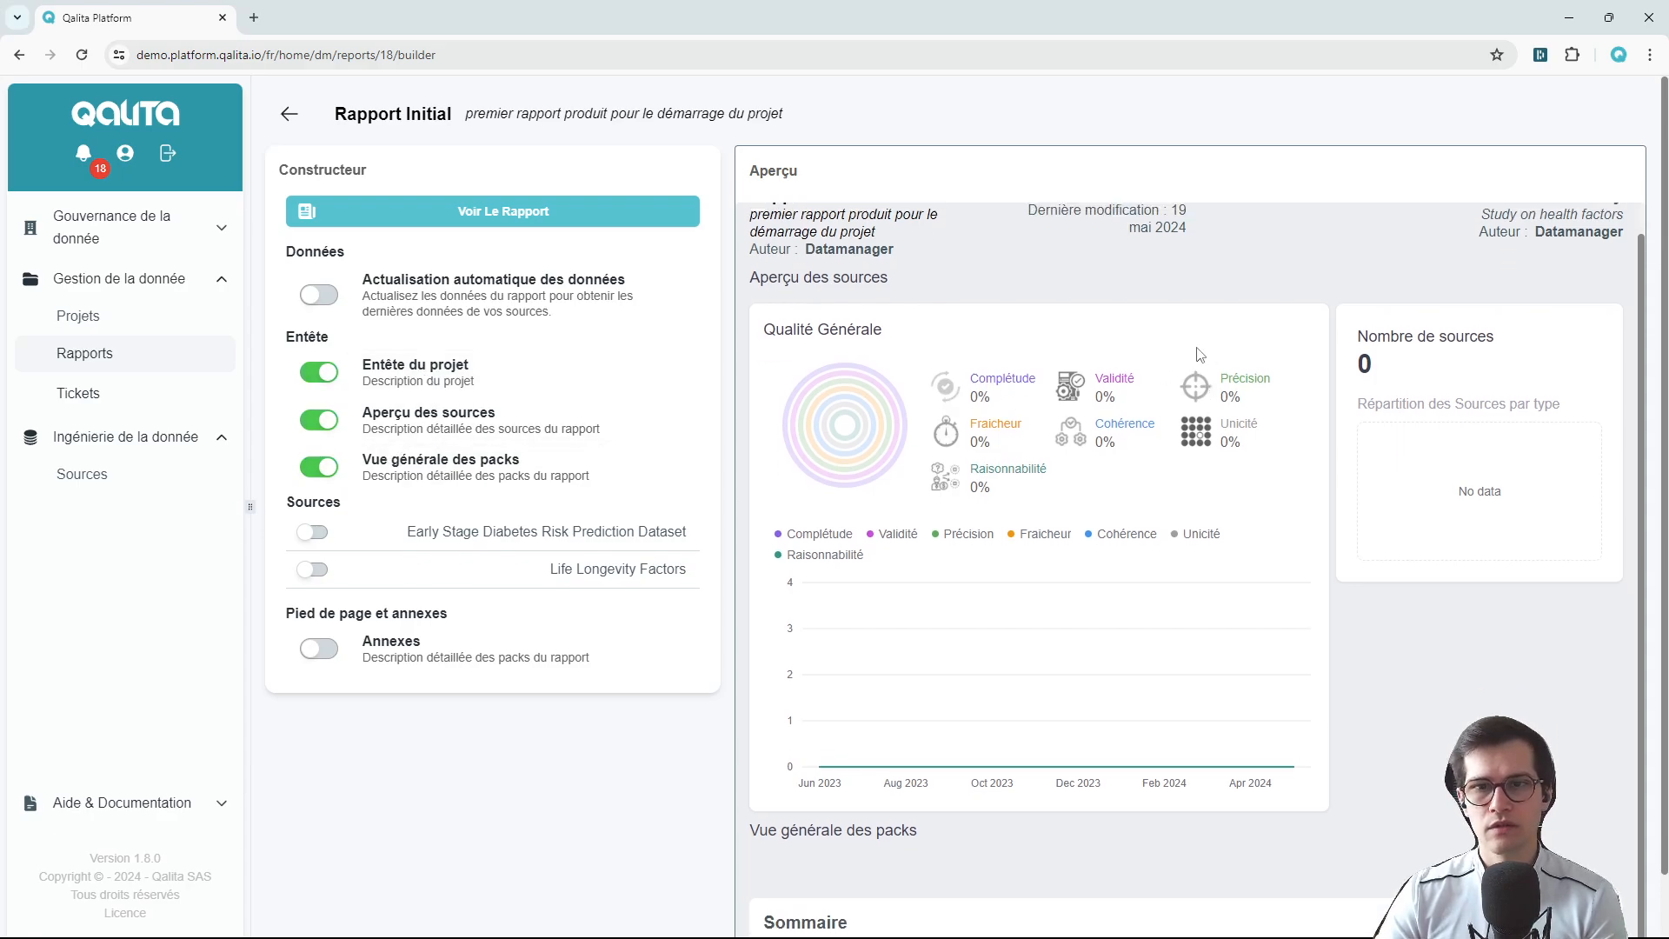
scroll(1190, 356, "up", 1)
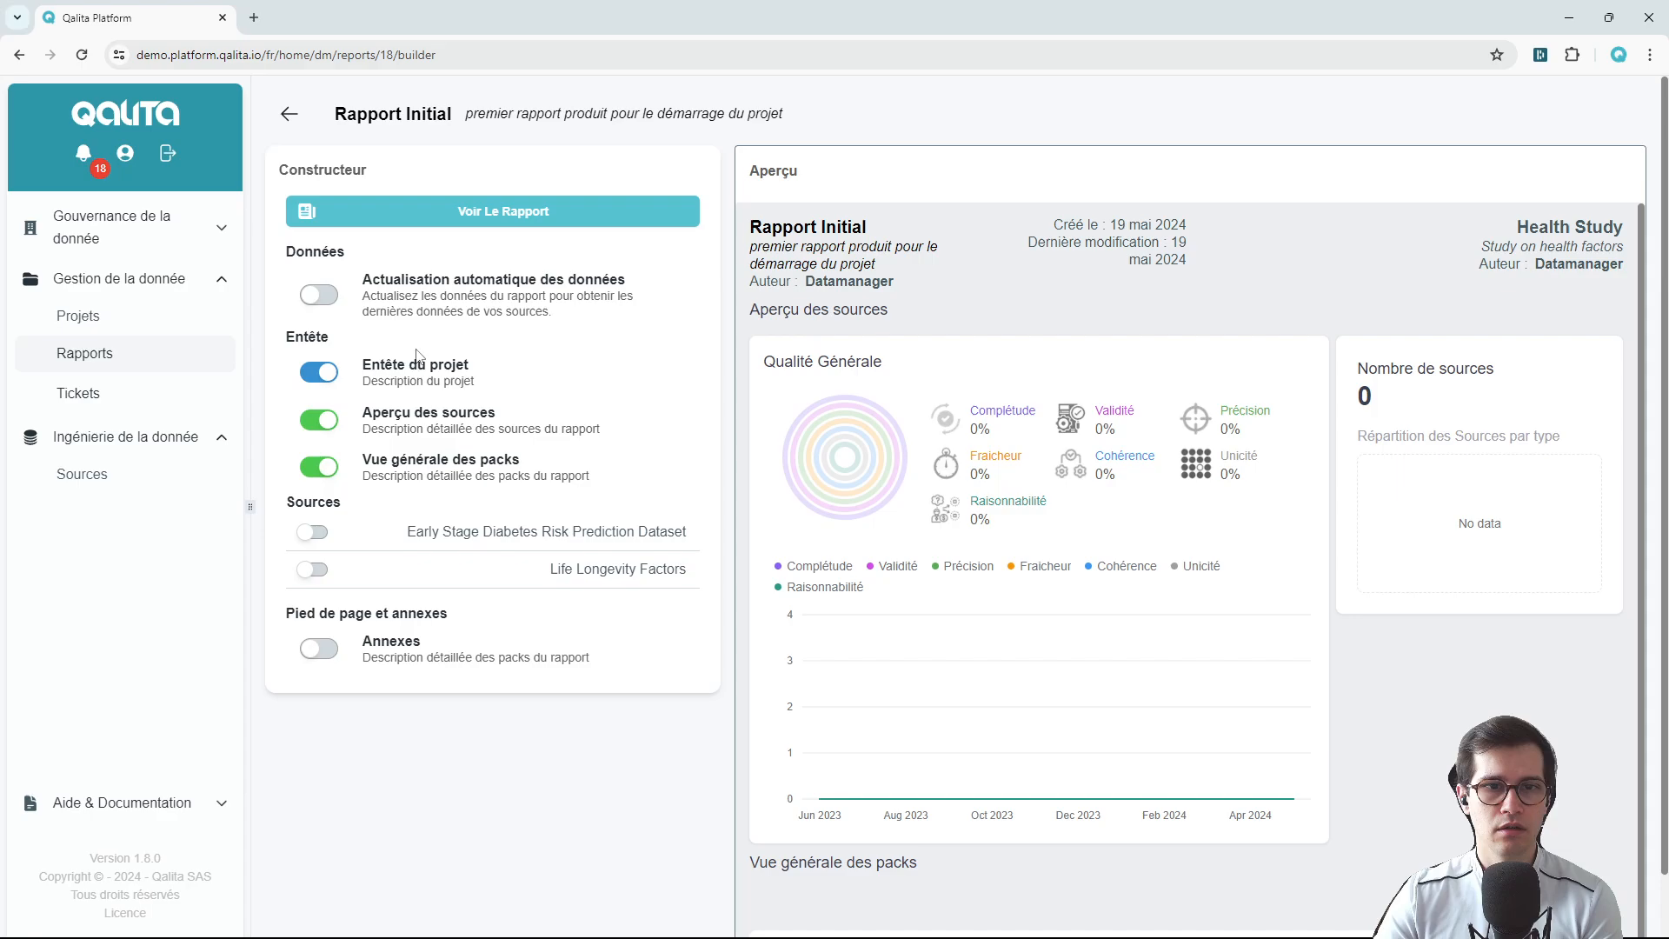
Switch the project header section (Entête du projet) off and back on to check its effect on the preview.
left_click(446, 368)
left_click(419, 379)
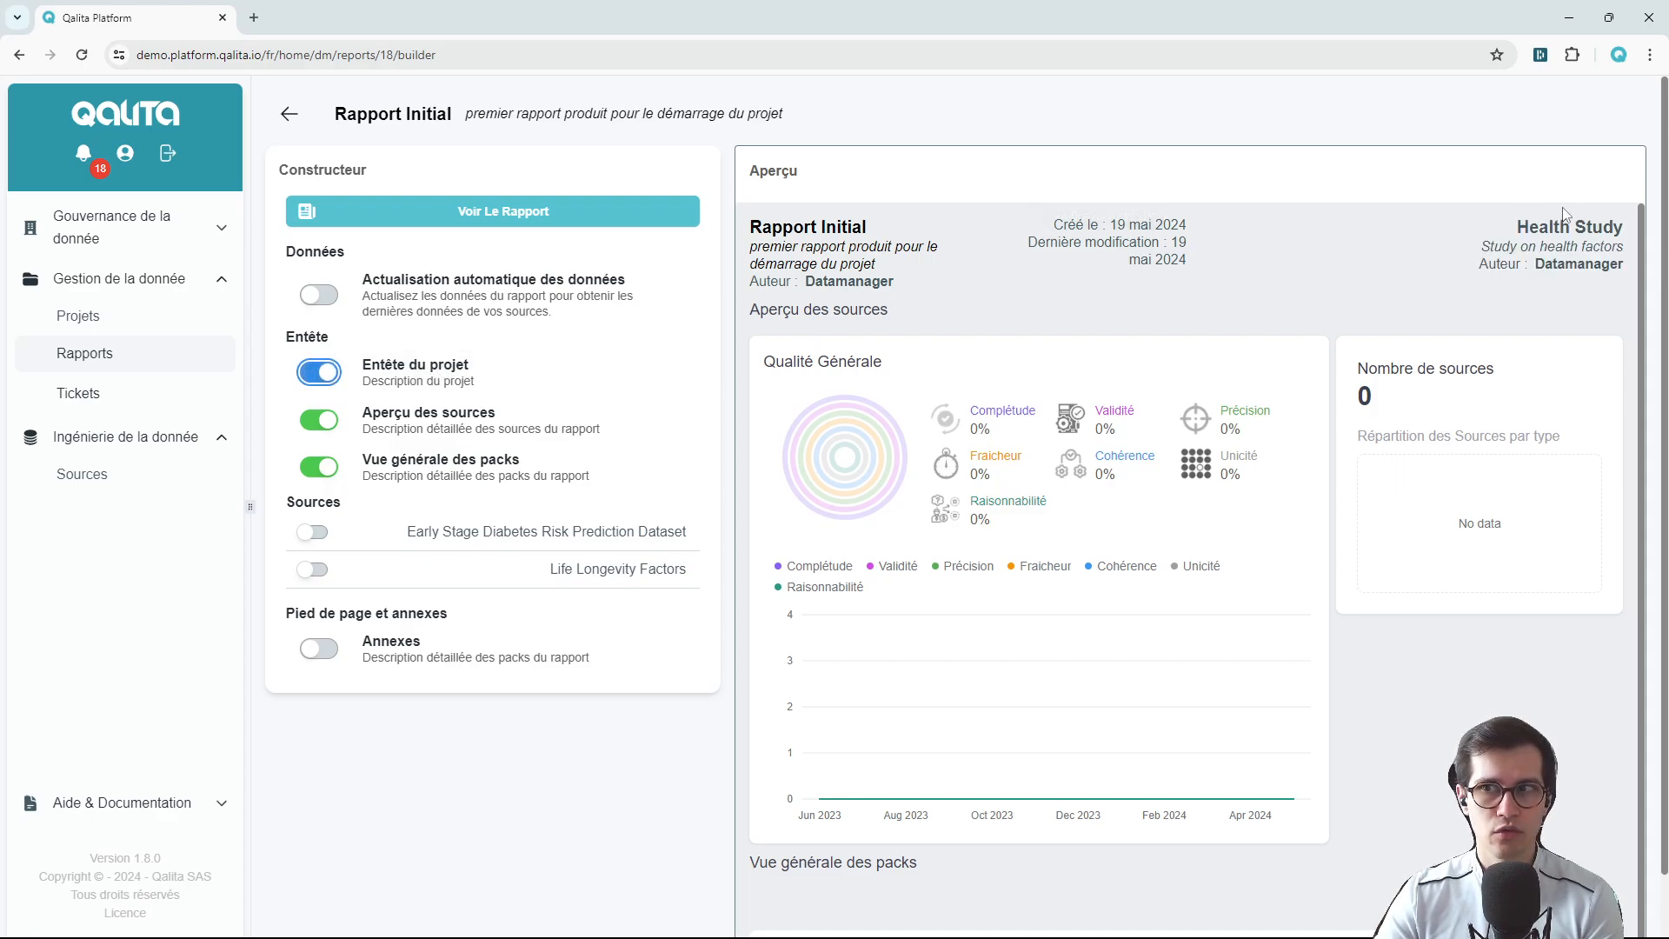
left_click(436, 375)
left_click(438, 376)
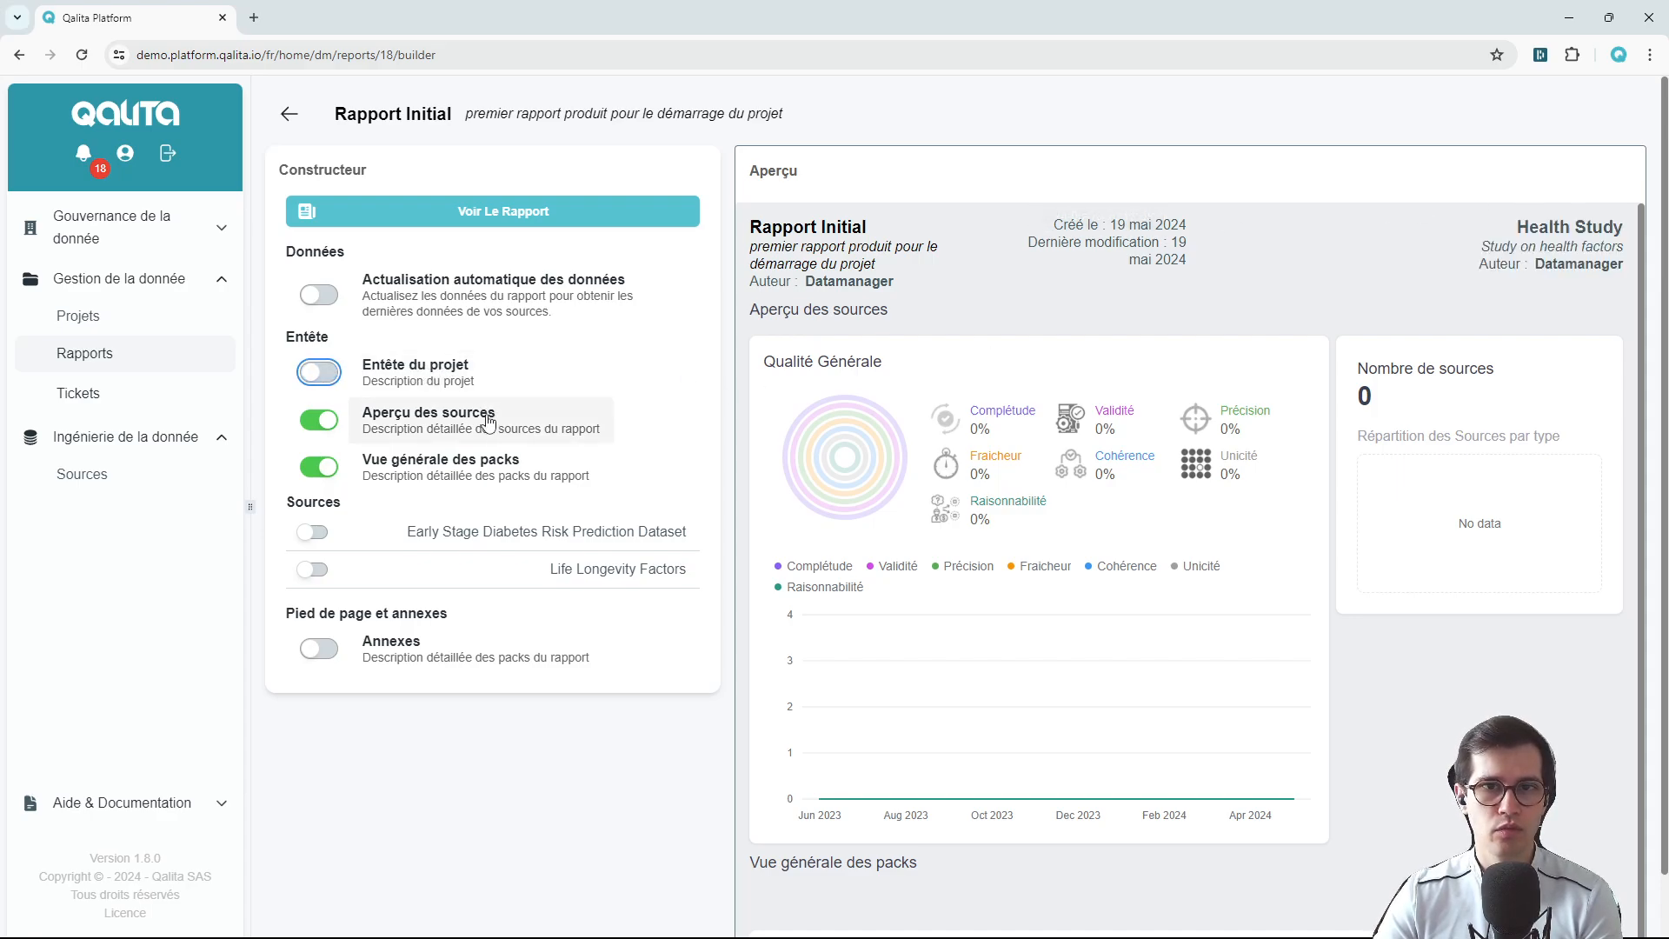
Switch the sources overview section (Aperçu des sources) off and back on to compare the report preview.
left_click(461, 432)
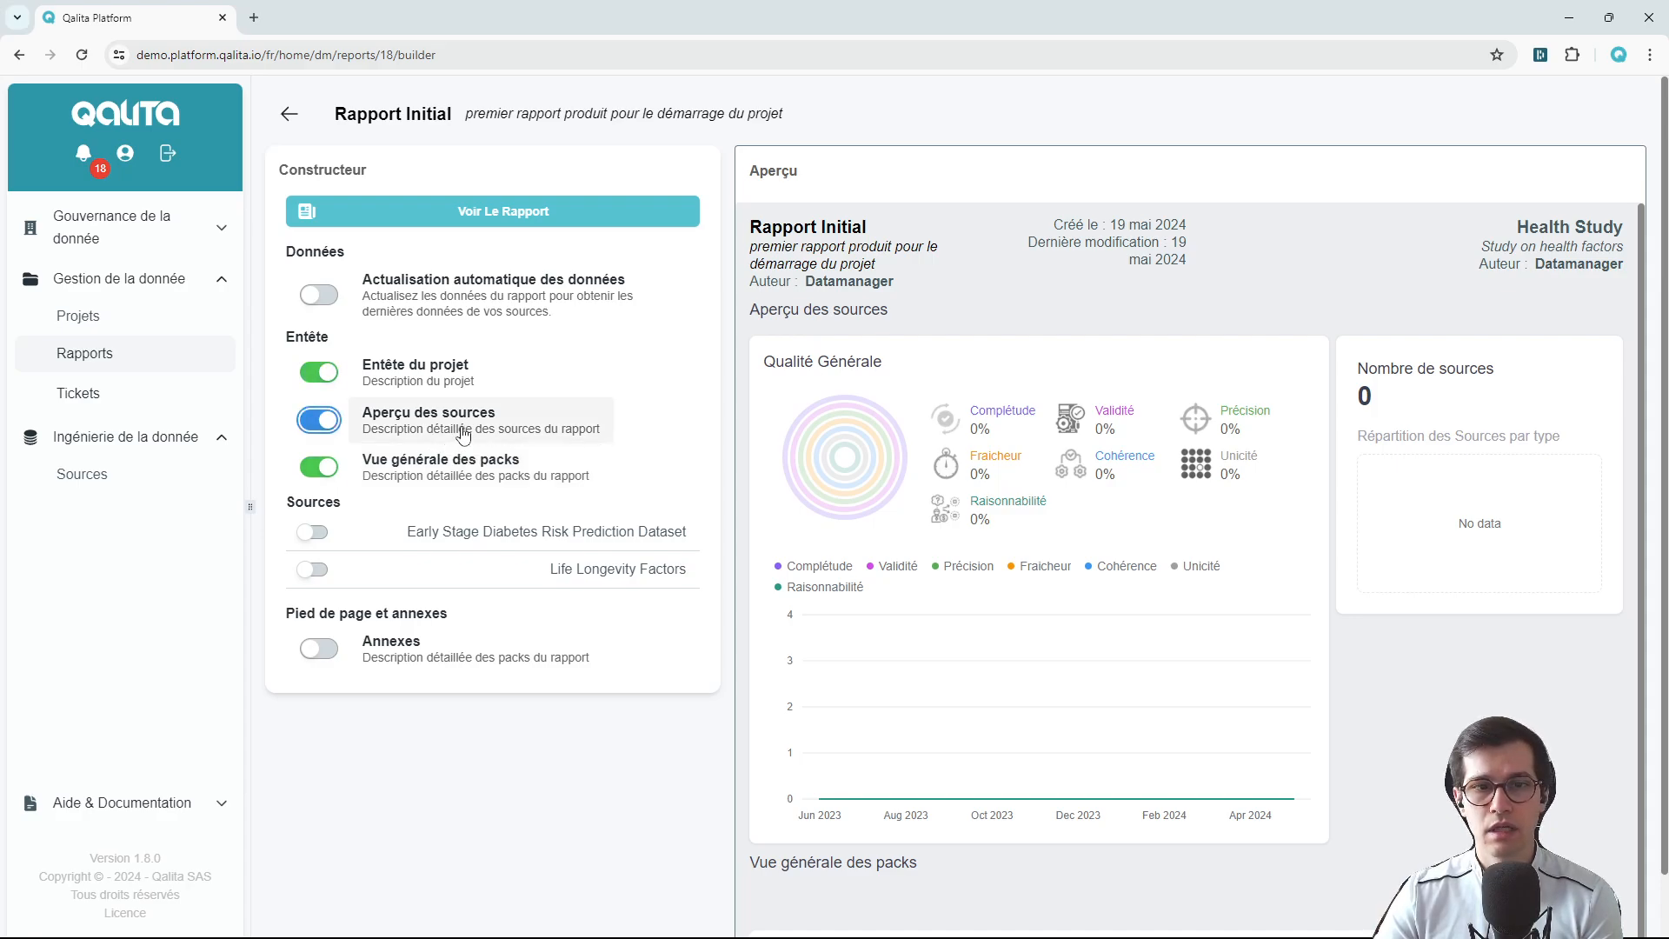
left_click(461, 432)
left_click(417, 432)
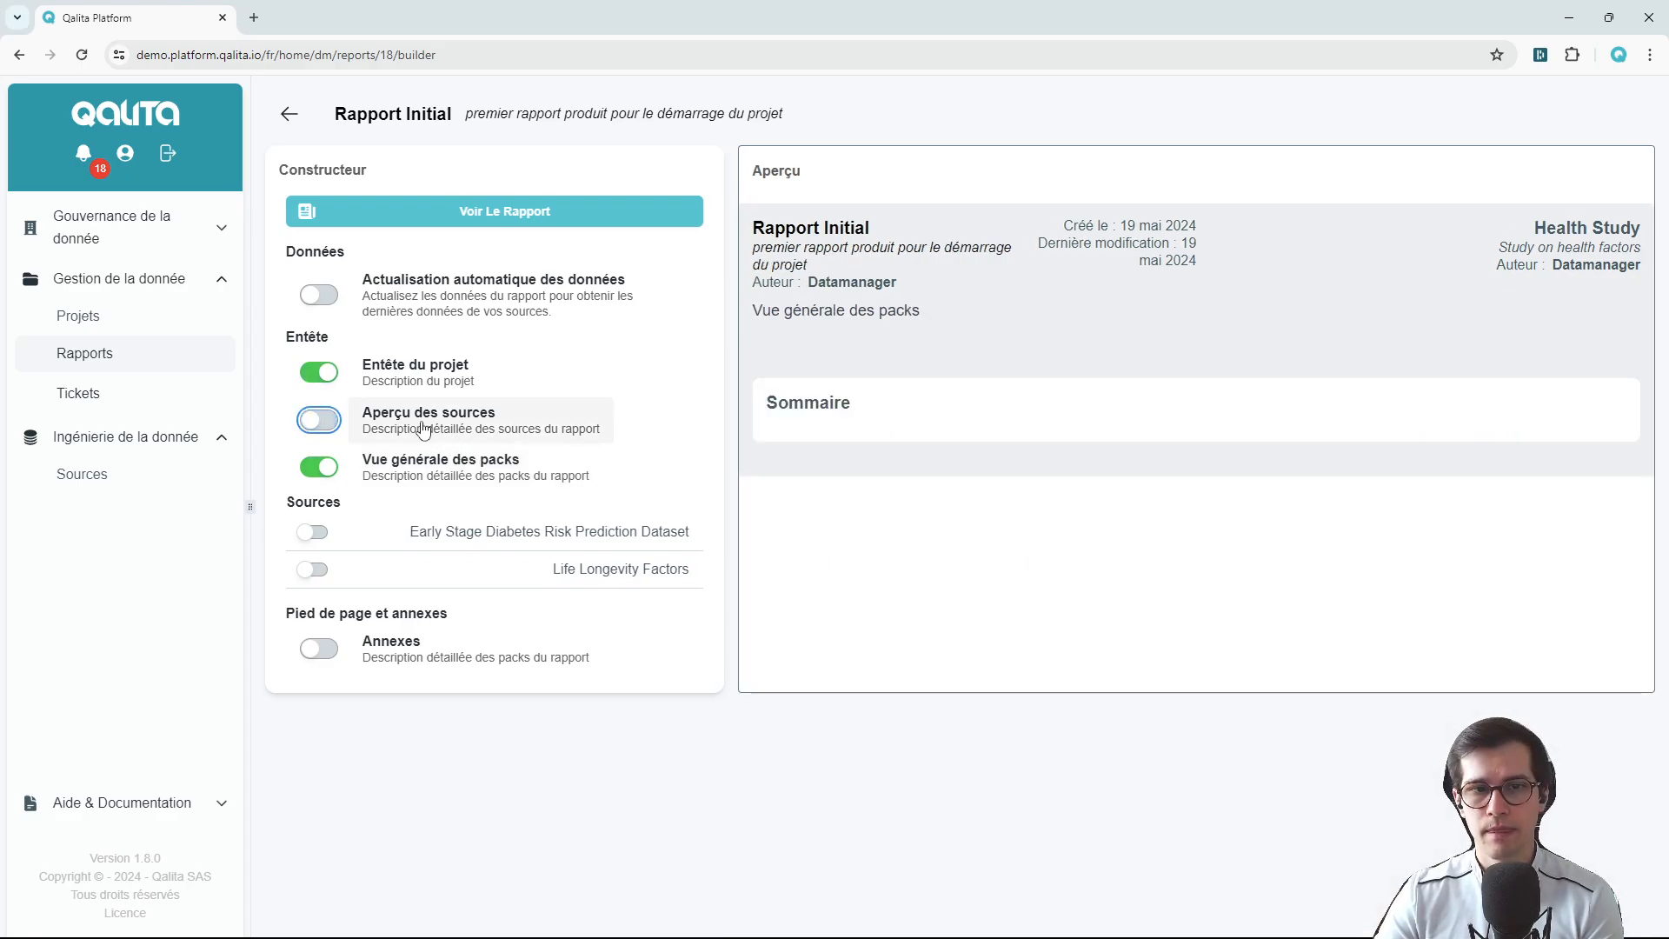
left_click(417, 432)
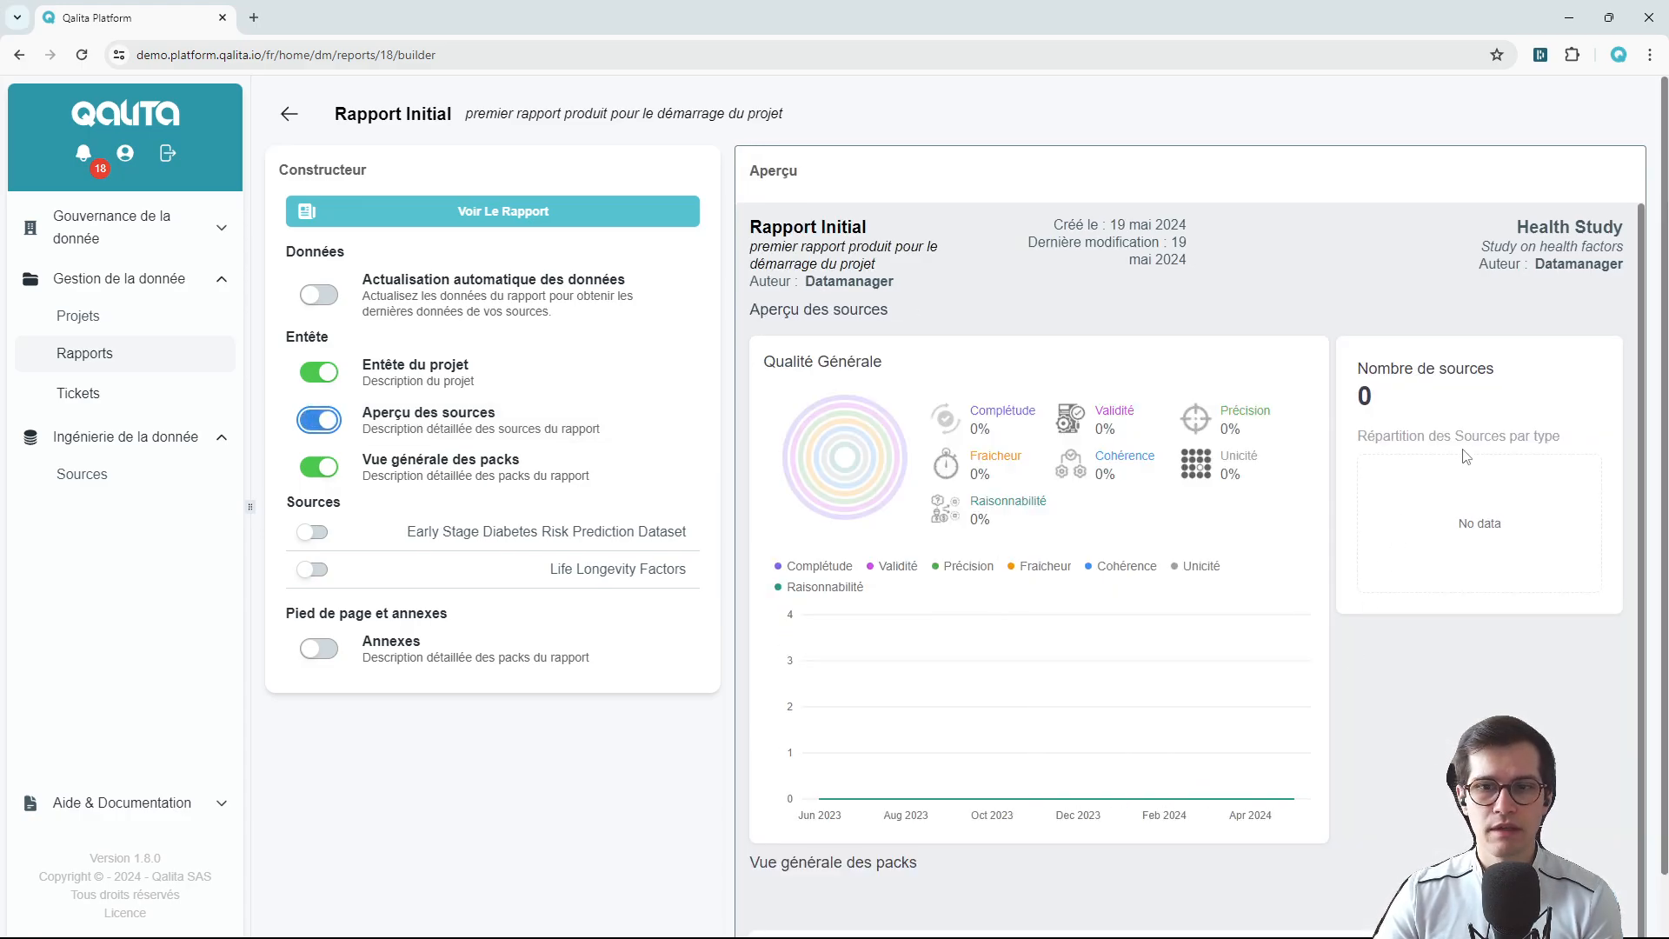
Examine the source distribution and packs overview in the preview, and the builder's list of sources.
left_click_drag(1368, 422, 1527, 552)
left_click(1527, 552)
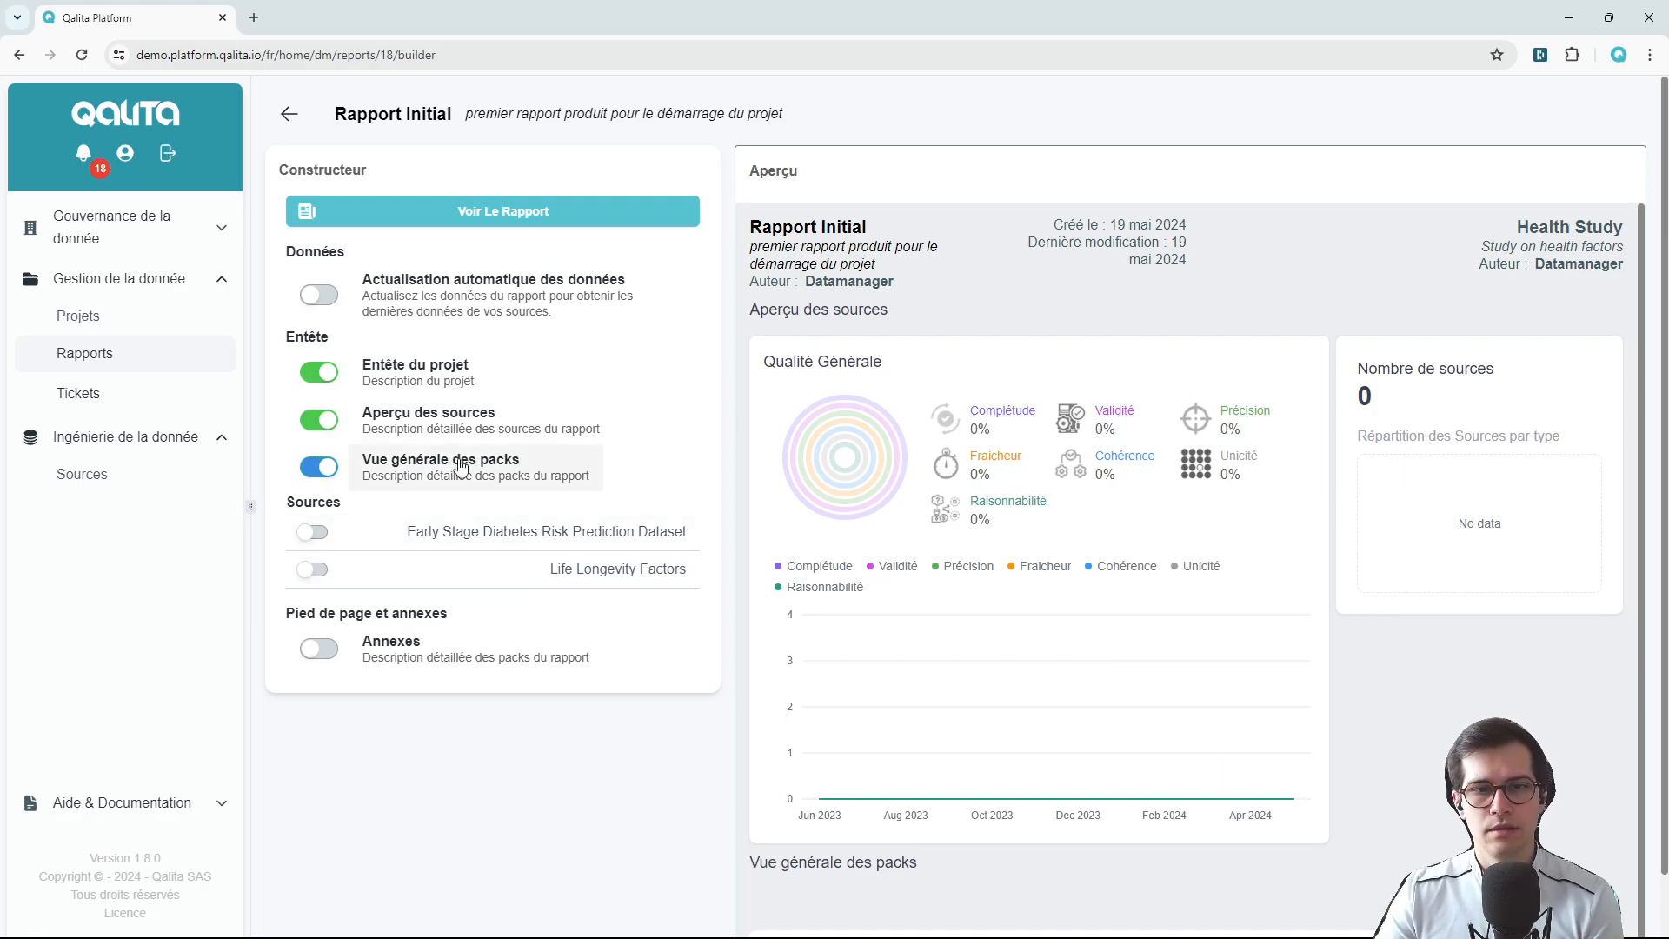
scroll(1213, 434, "down", 1)
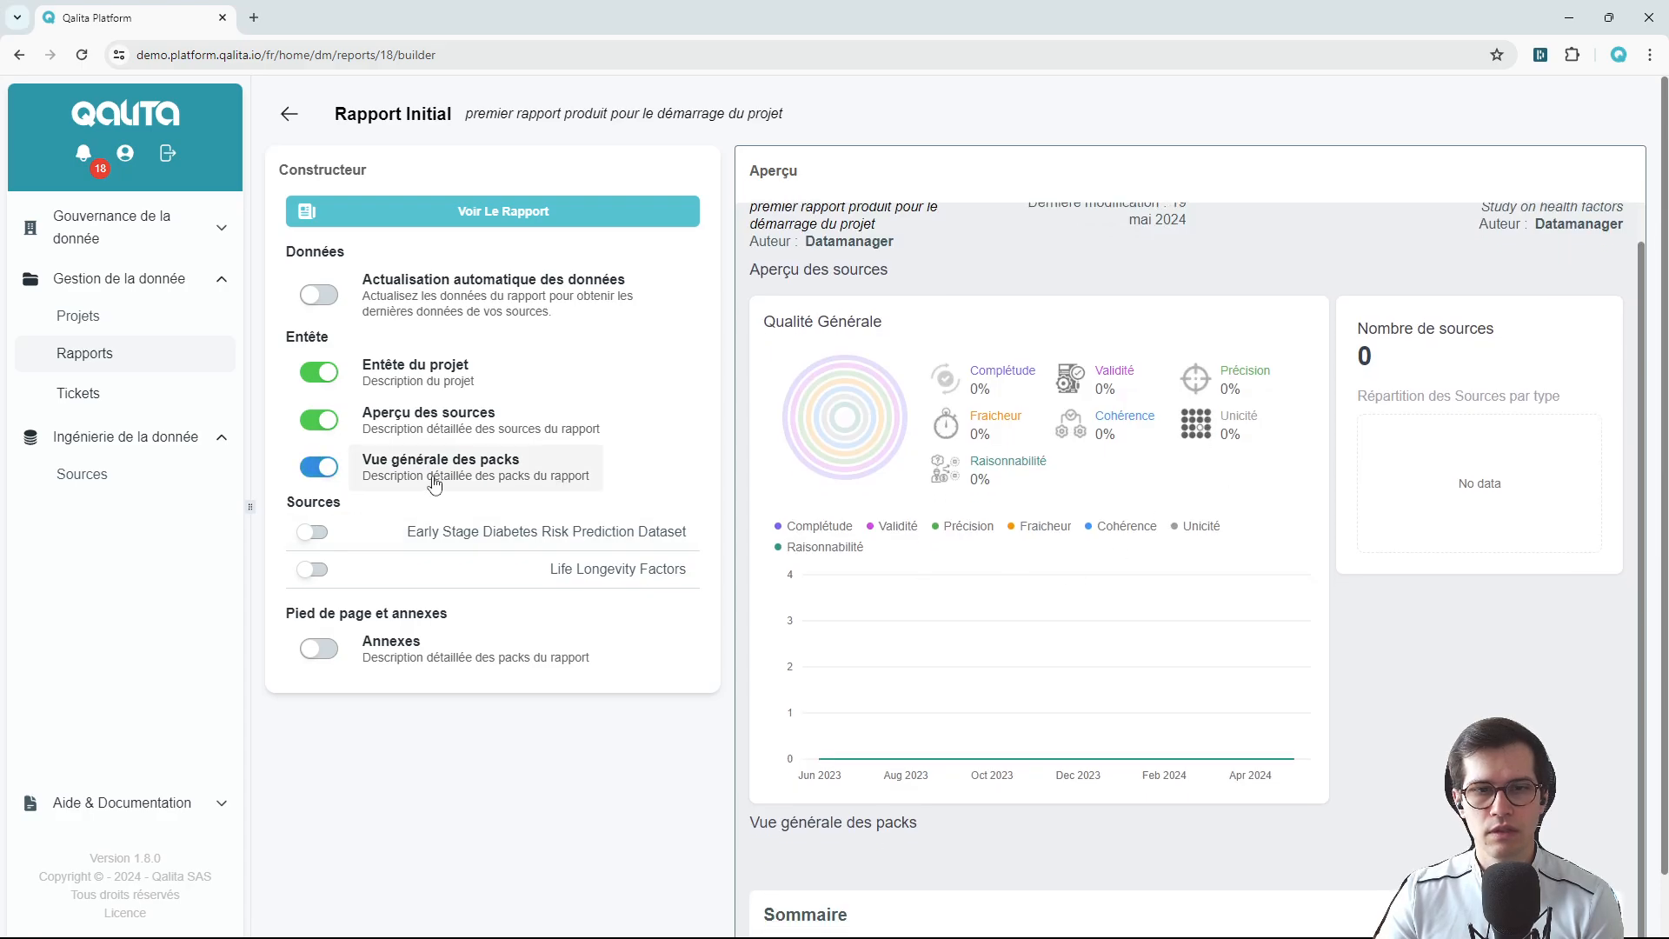
scroll(1317, 547, "up", 1)
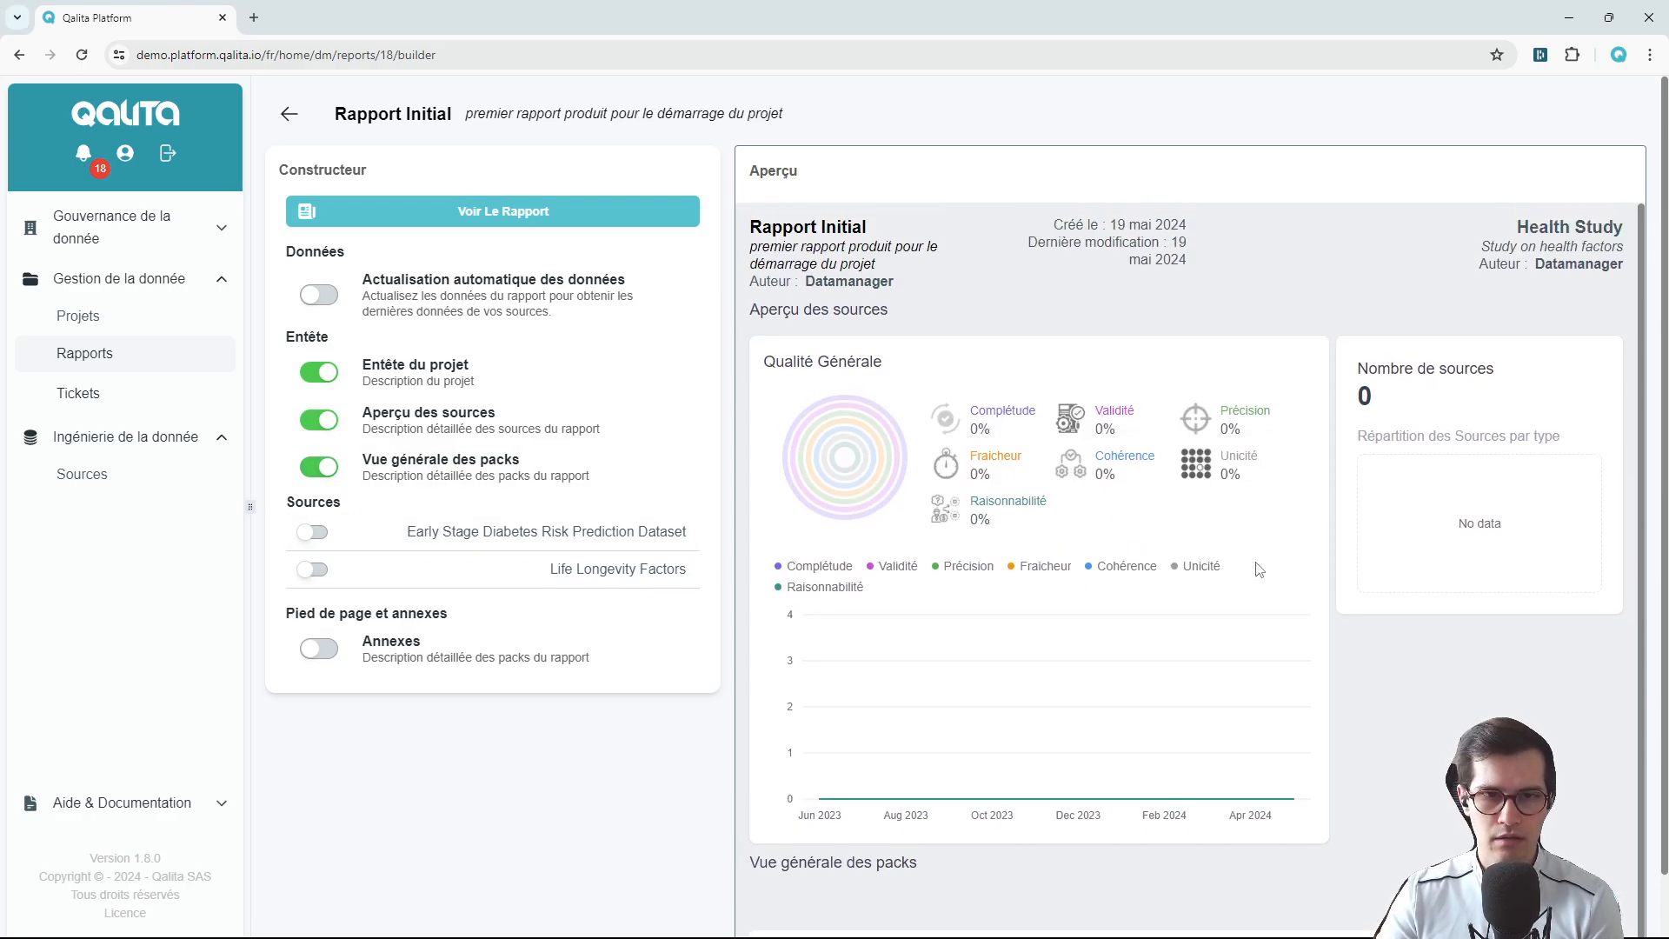
scroll(968, 861, "down", 1)
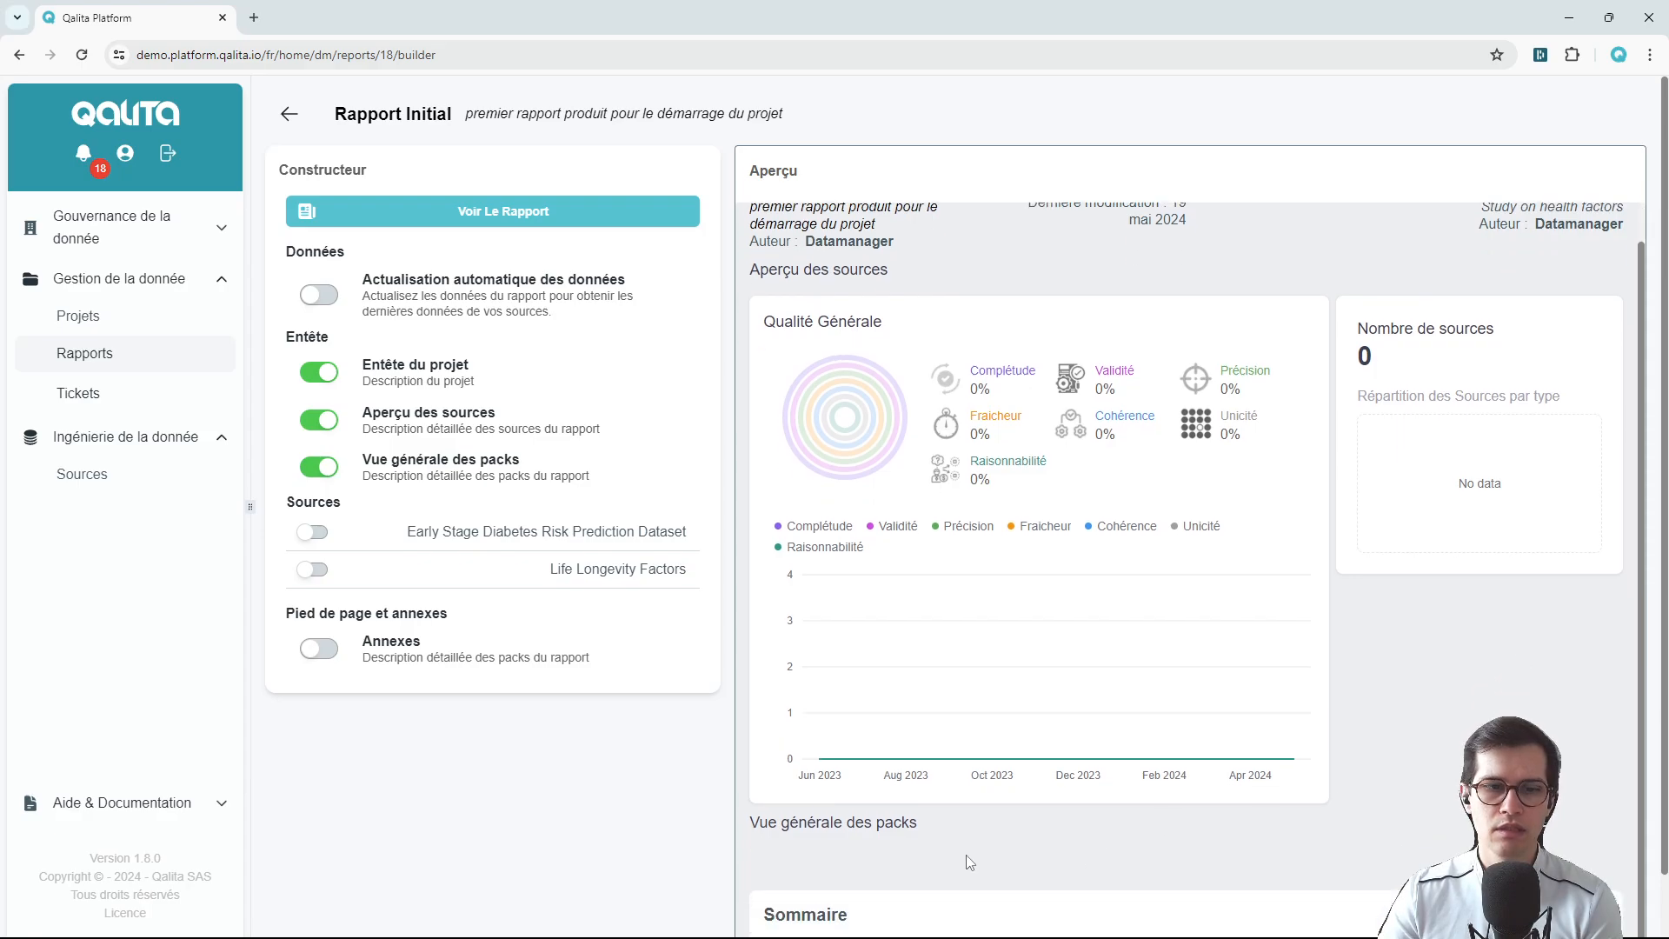
scroll(956, 856, "up", 1)
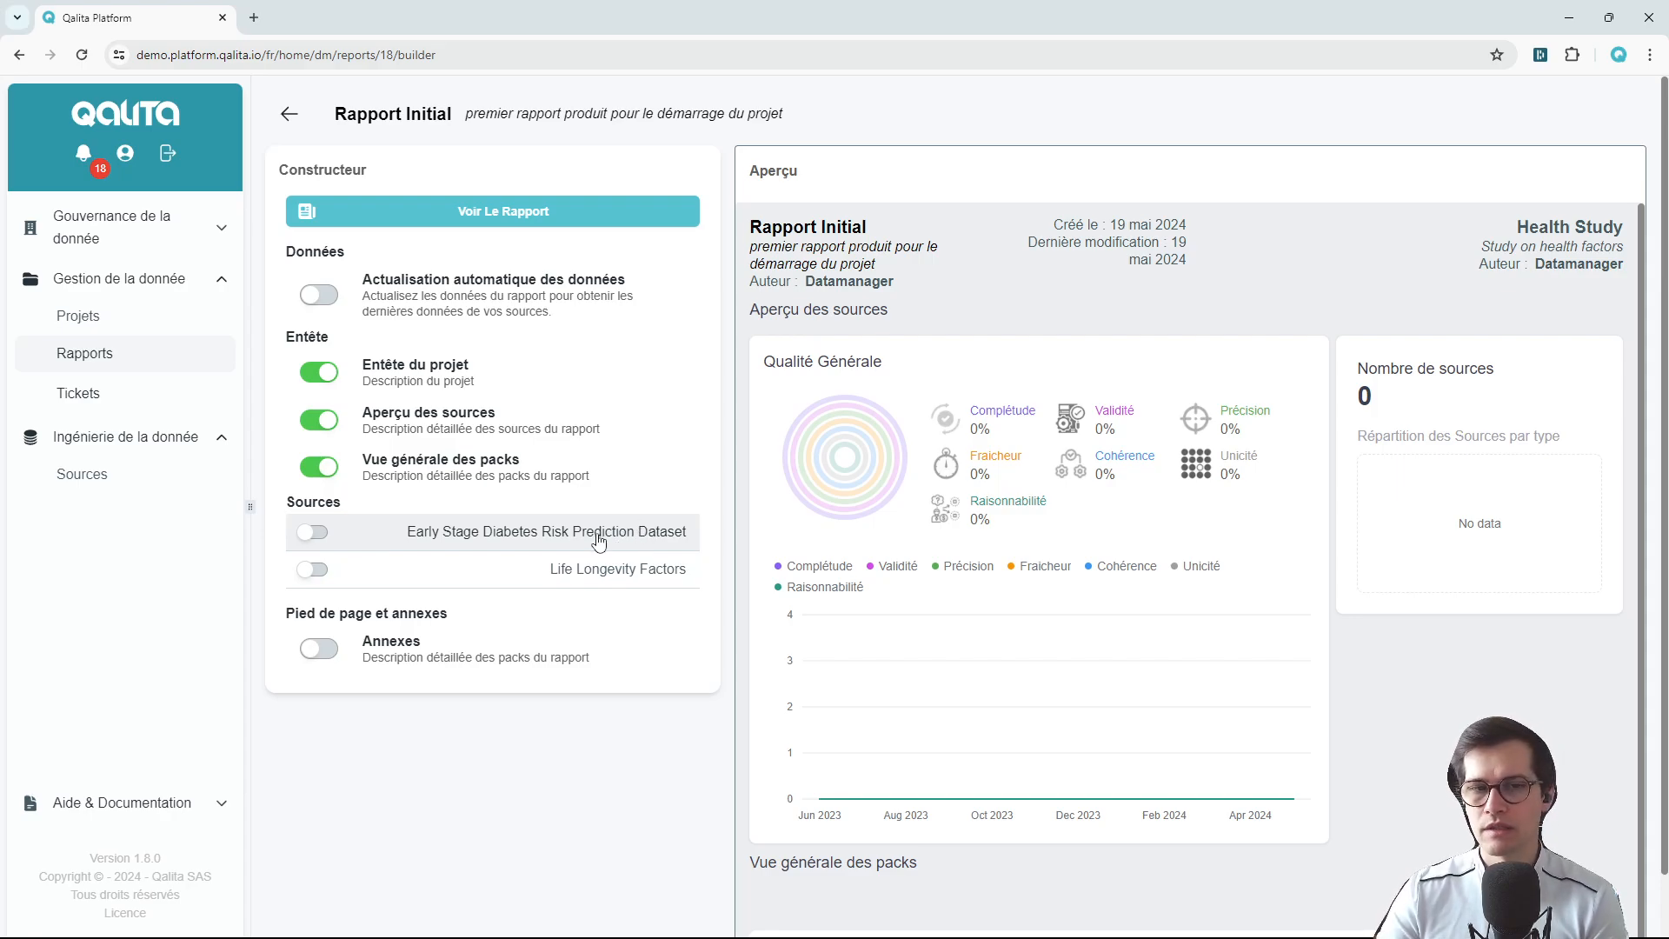
left_click_drag(274, 511, 365, 509)
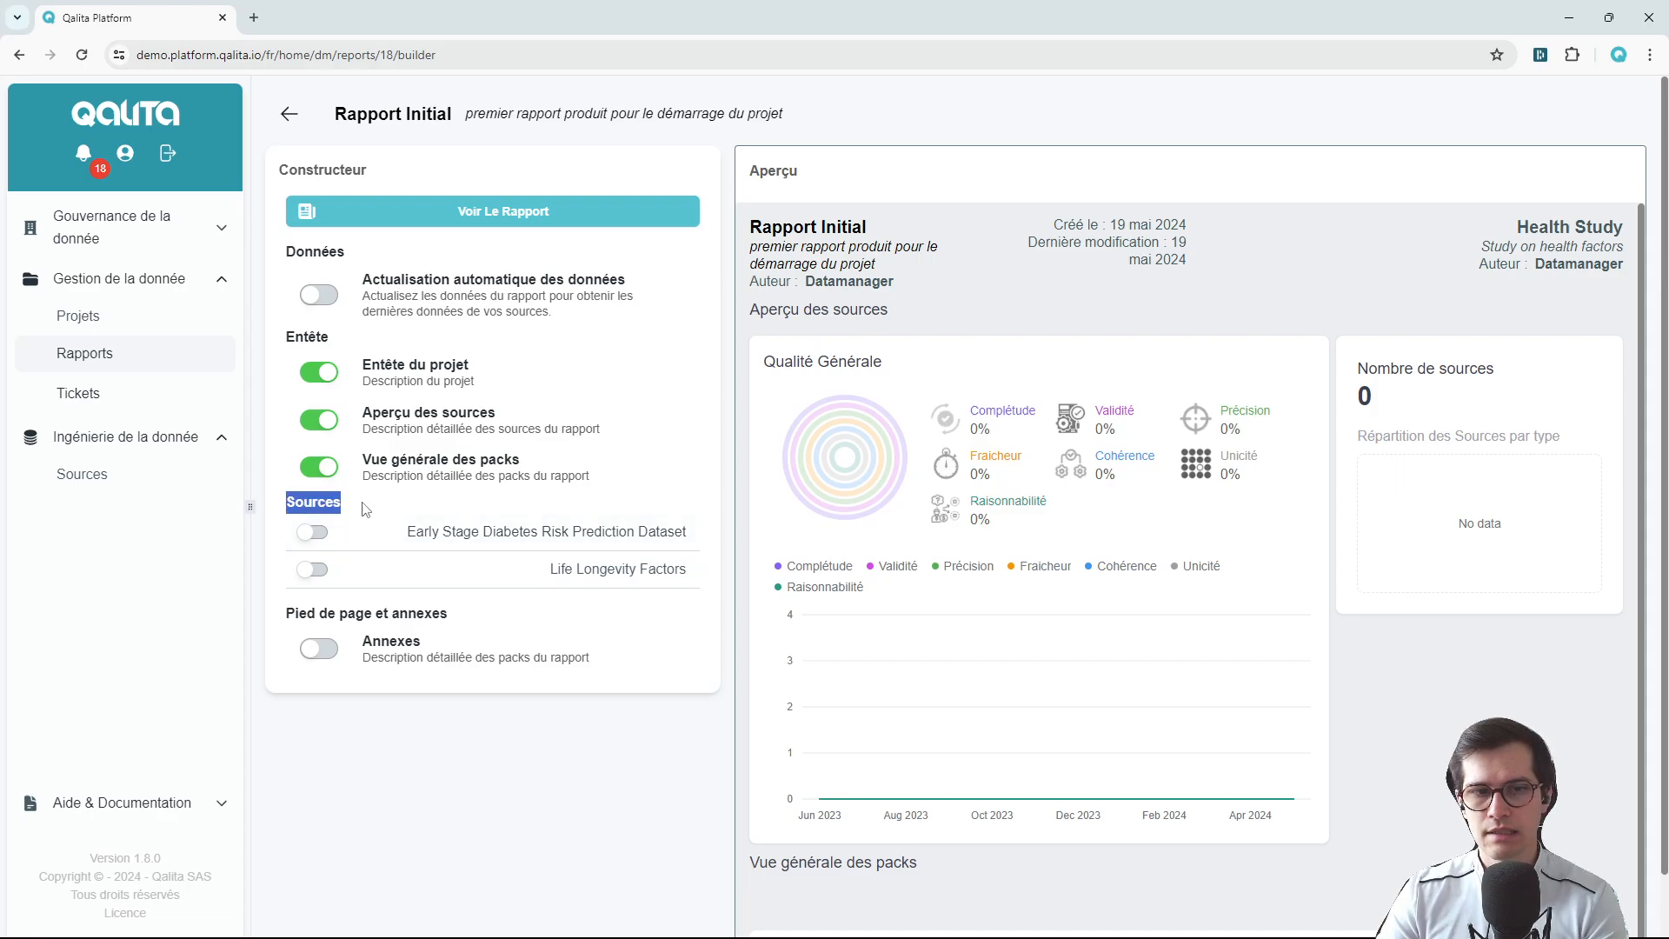
left_click(387, 508)
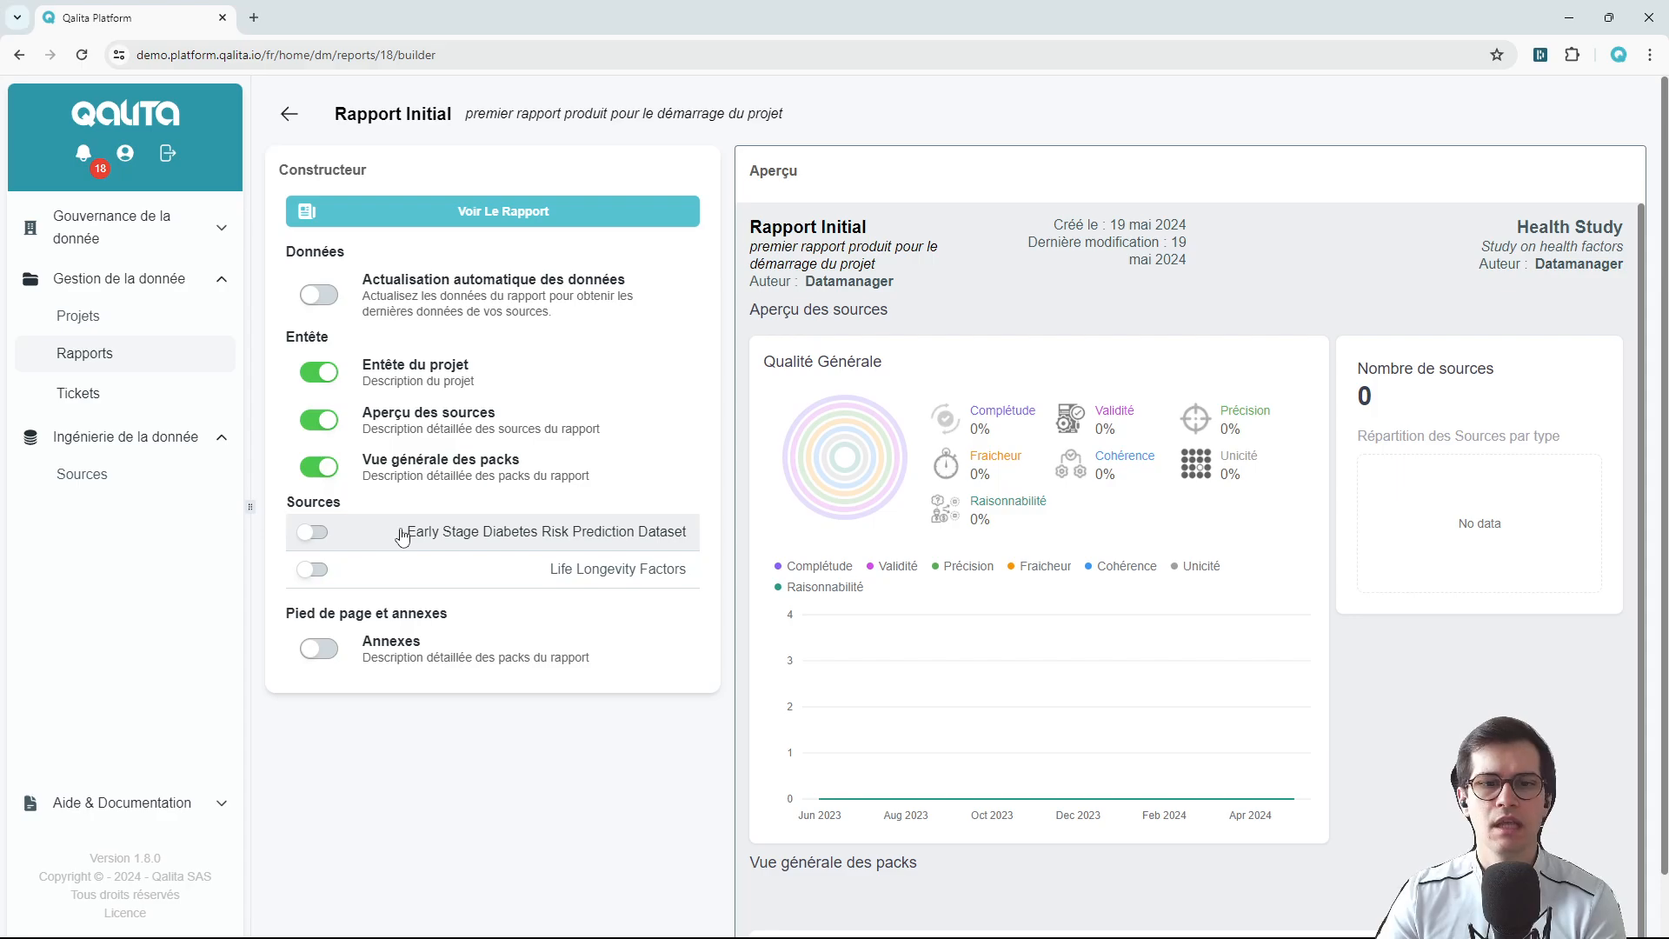
Include the Early Stage Diabetes Risk Prediction Dataset source in the report and check its overview card and general quality chart.
left_click(312, 532)
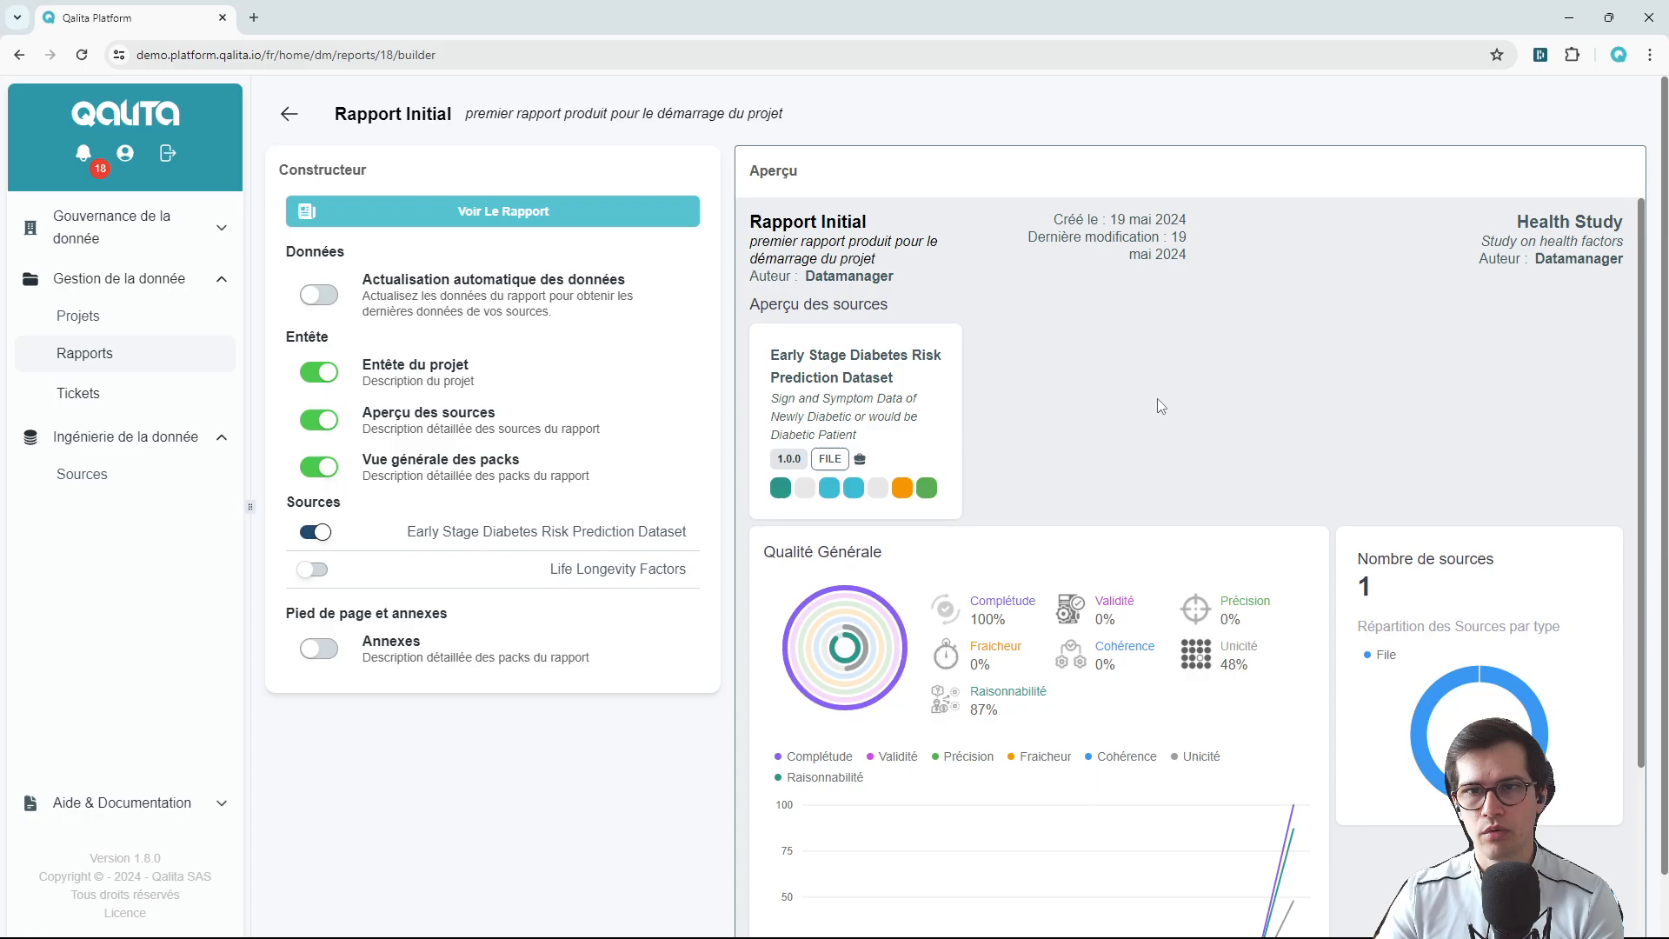
left_click(437, 408)
left_click(444, 415)
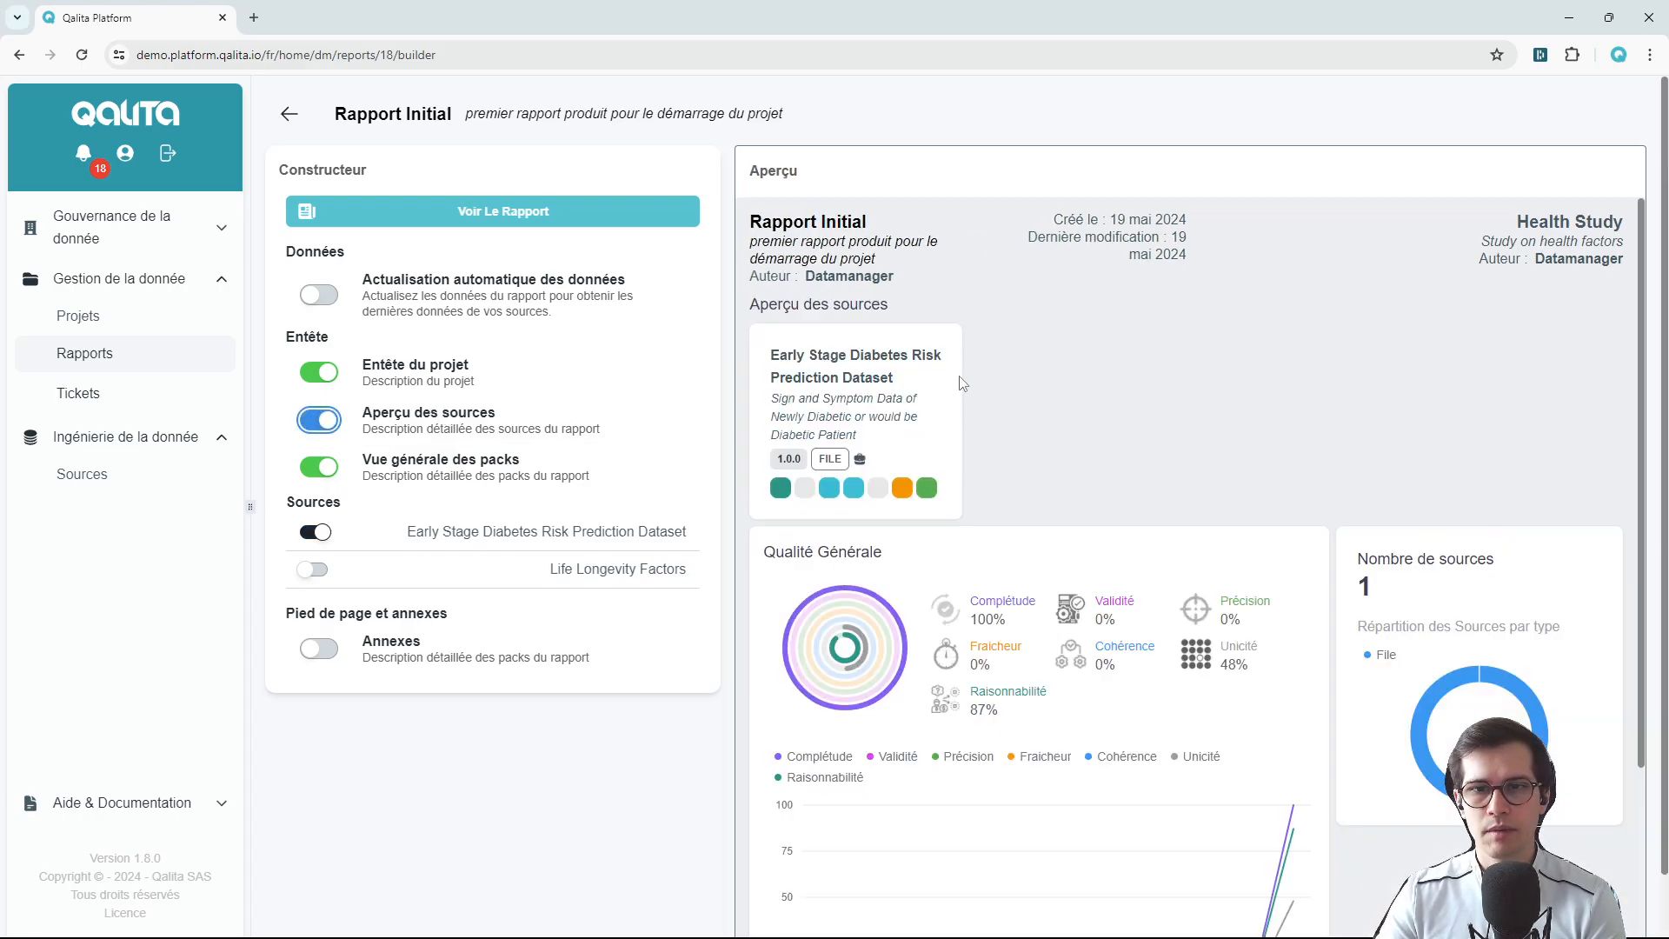
left_click_drag(758, 360, 916, 503)
left_click(948, 506)
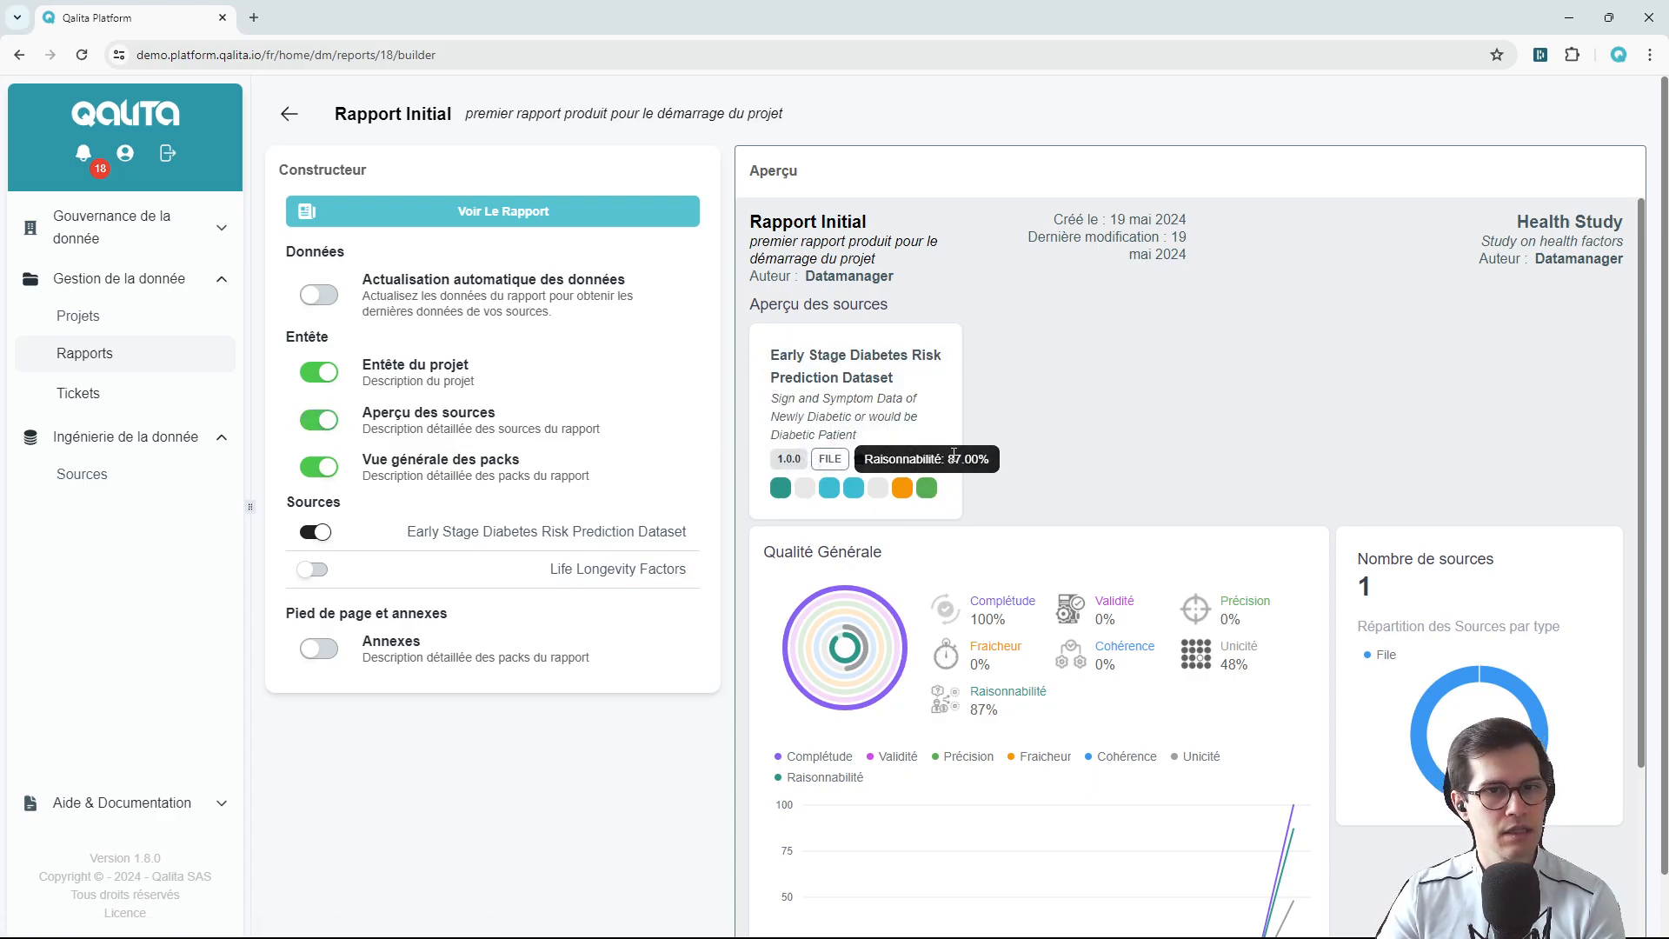
scroll(891, 461, "down", 3)
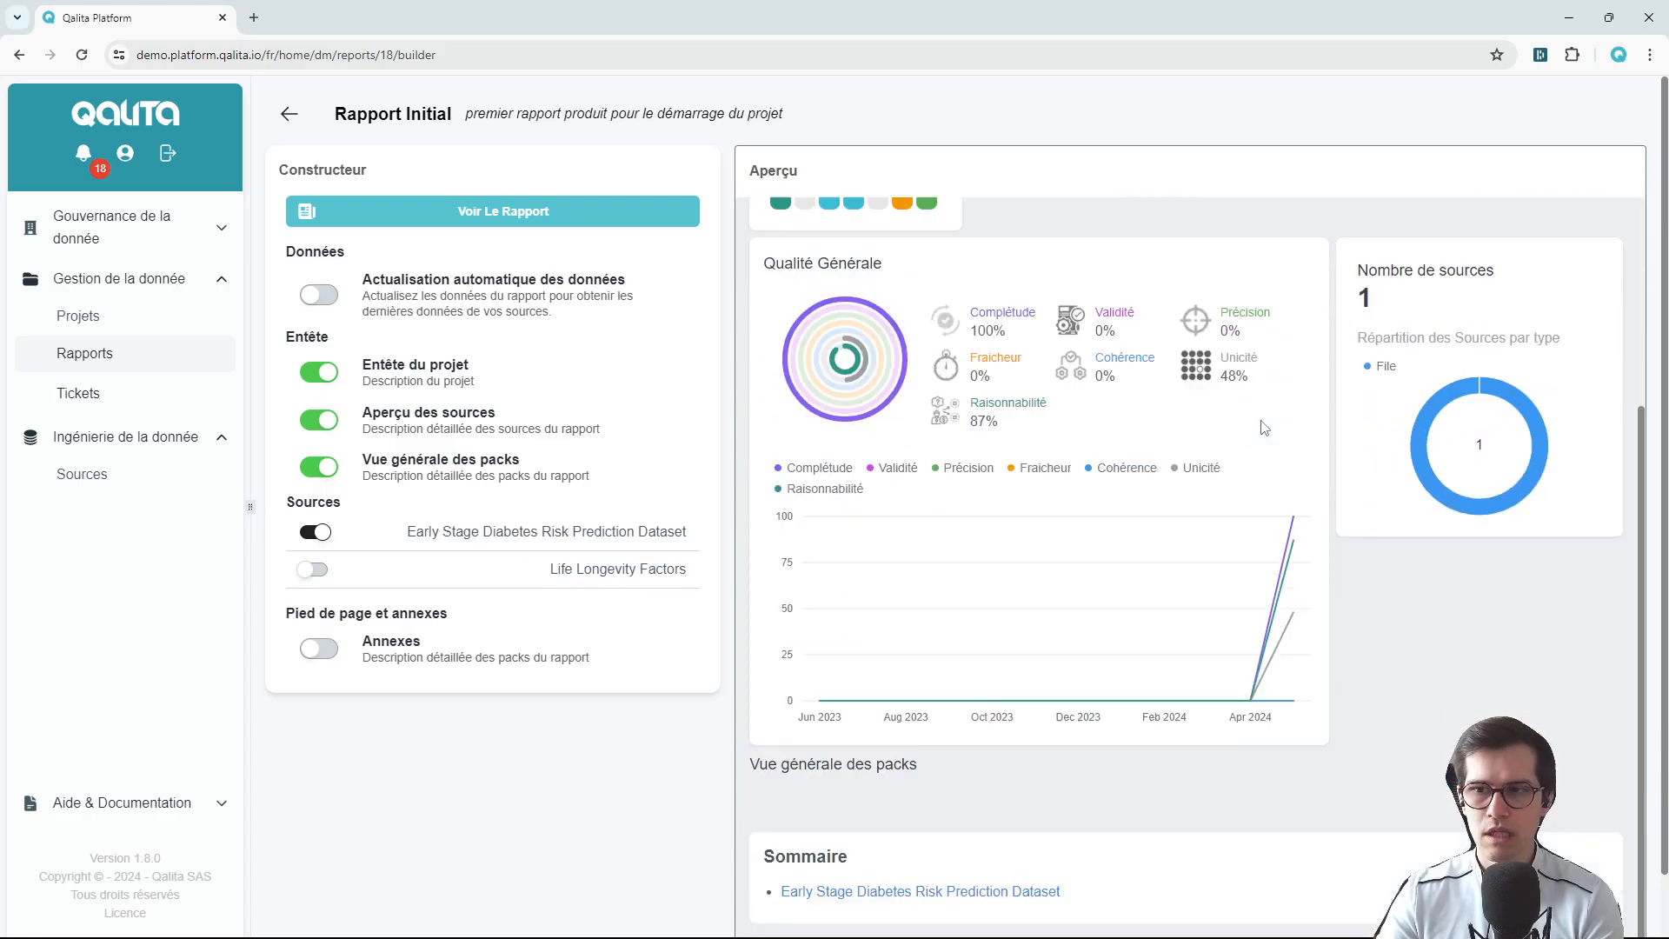
mouse_move(1298, 557)
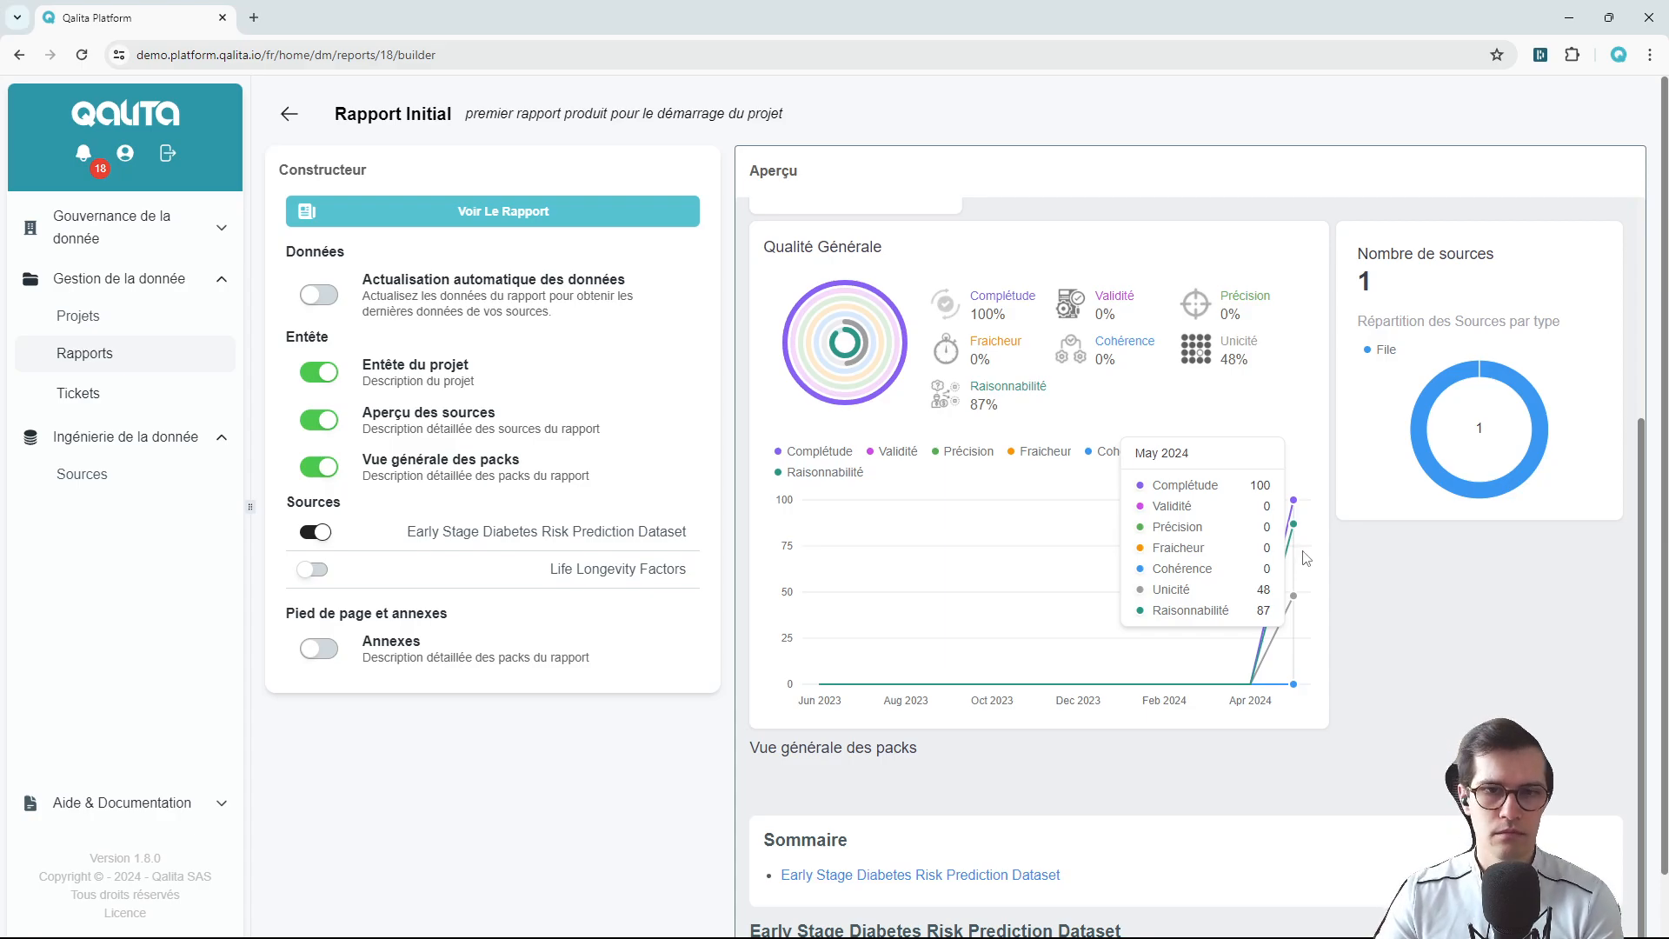
Include the Life Longevity Factors source in the report and check the combined quality metrics and source cards.
left_click(314, 570)
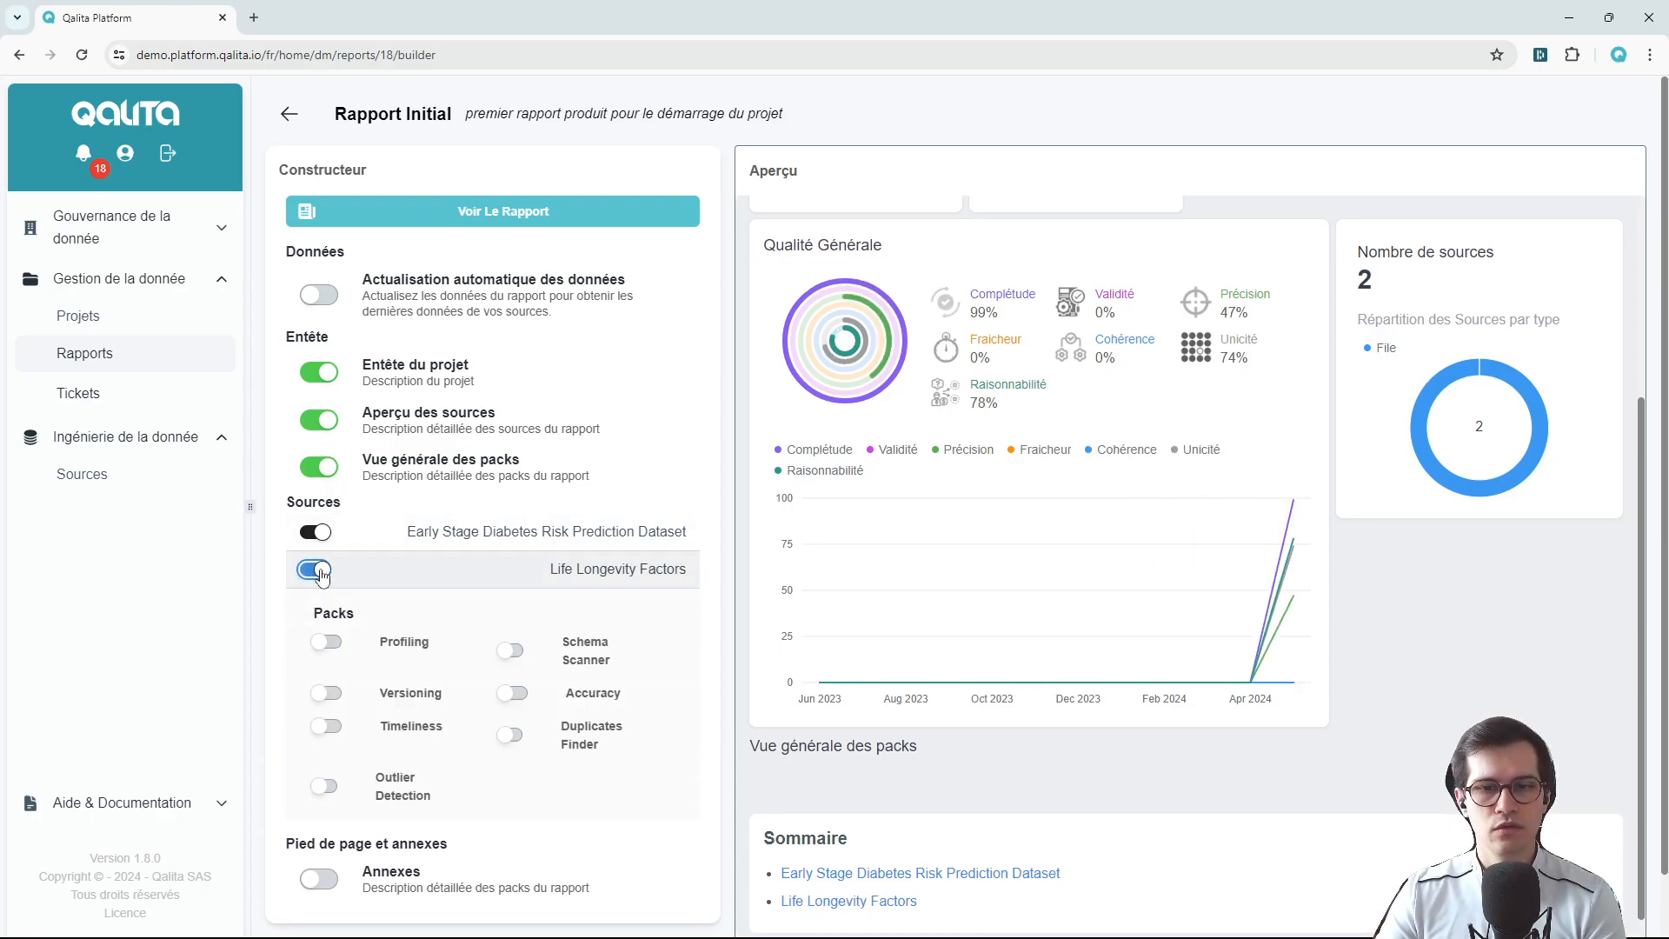
mouse_move(1303, 542)
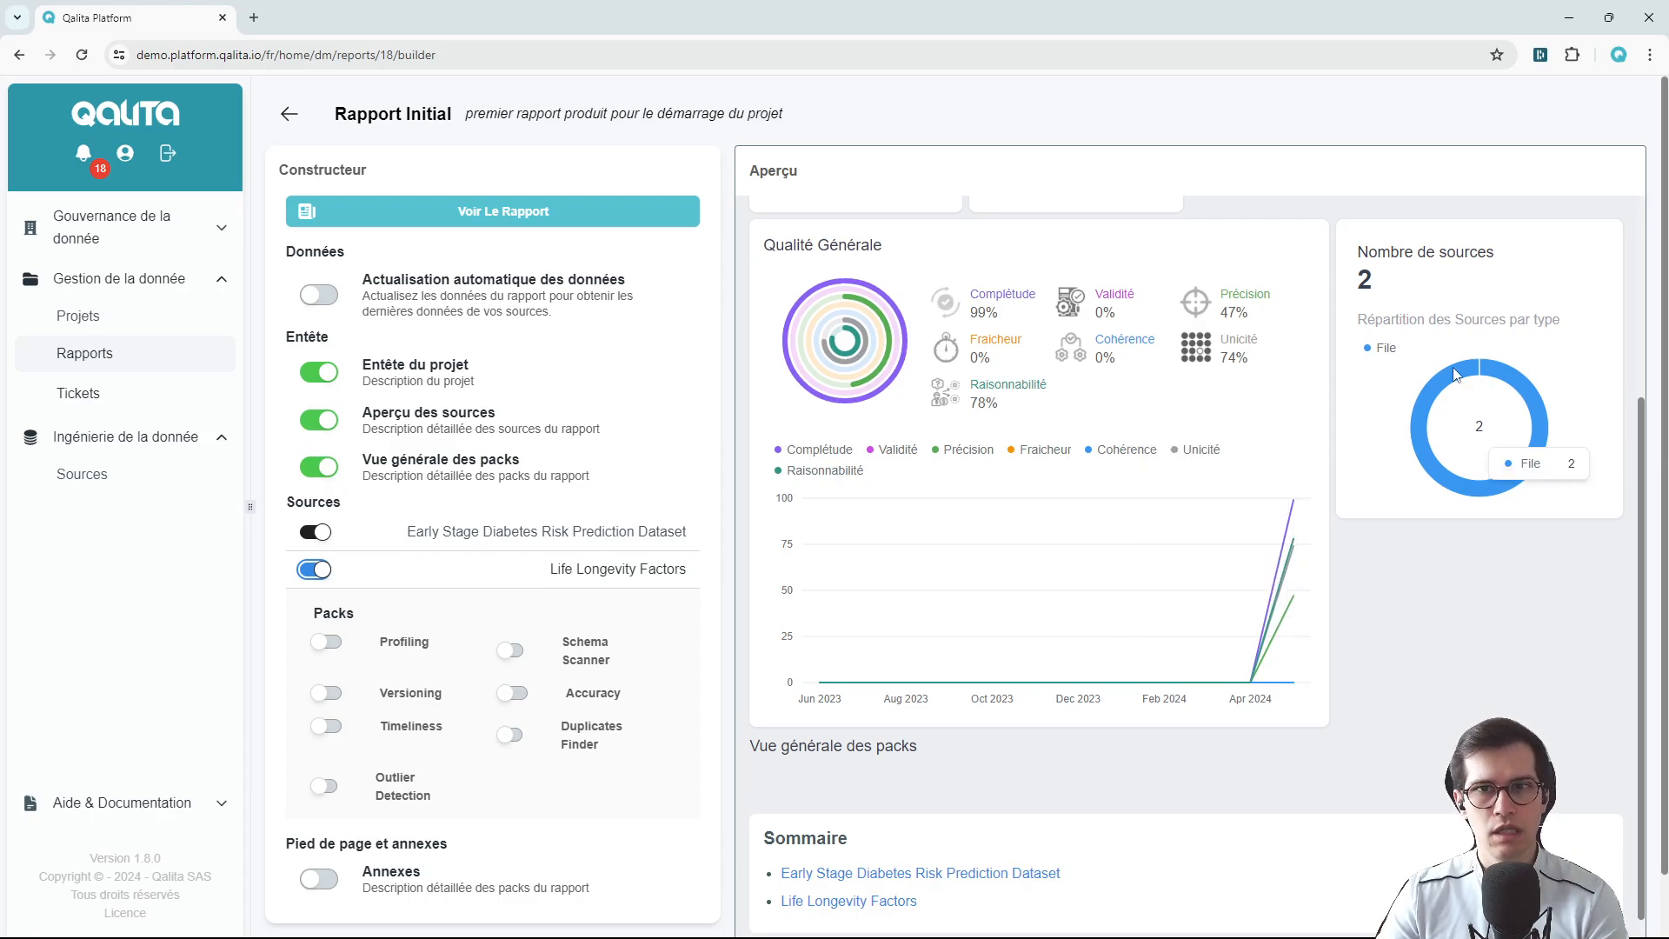
scroll(1495, 461, "up", 4)
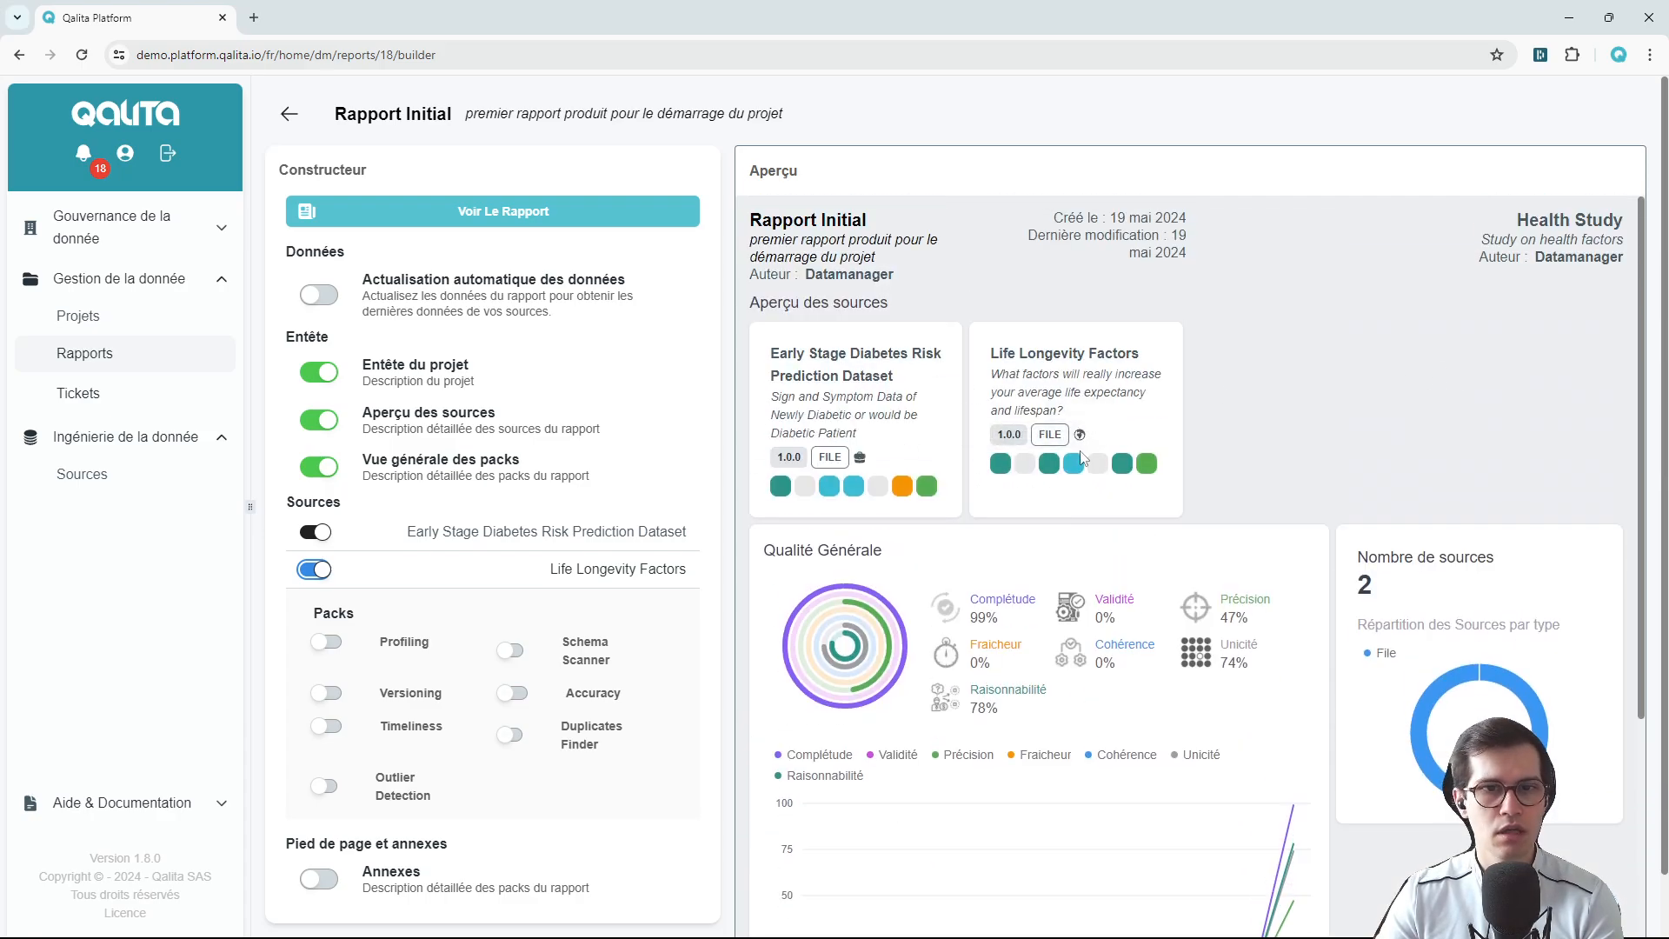
scroll(1348, 420, "down", 4)
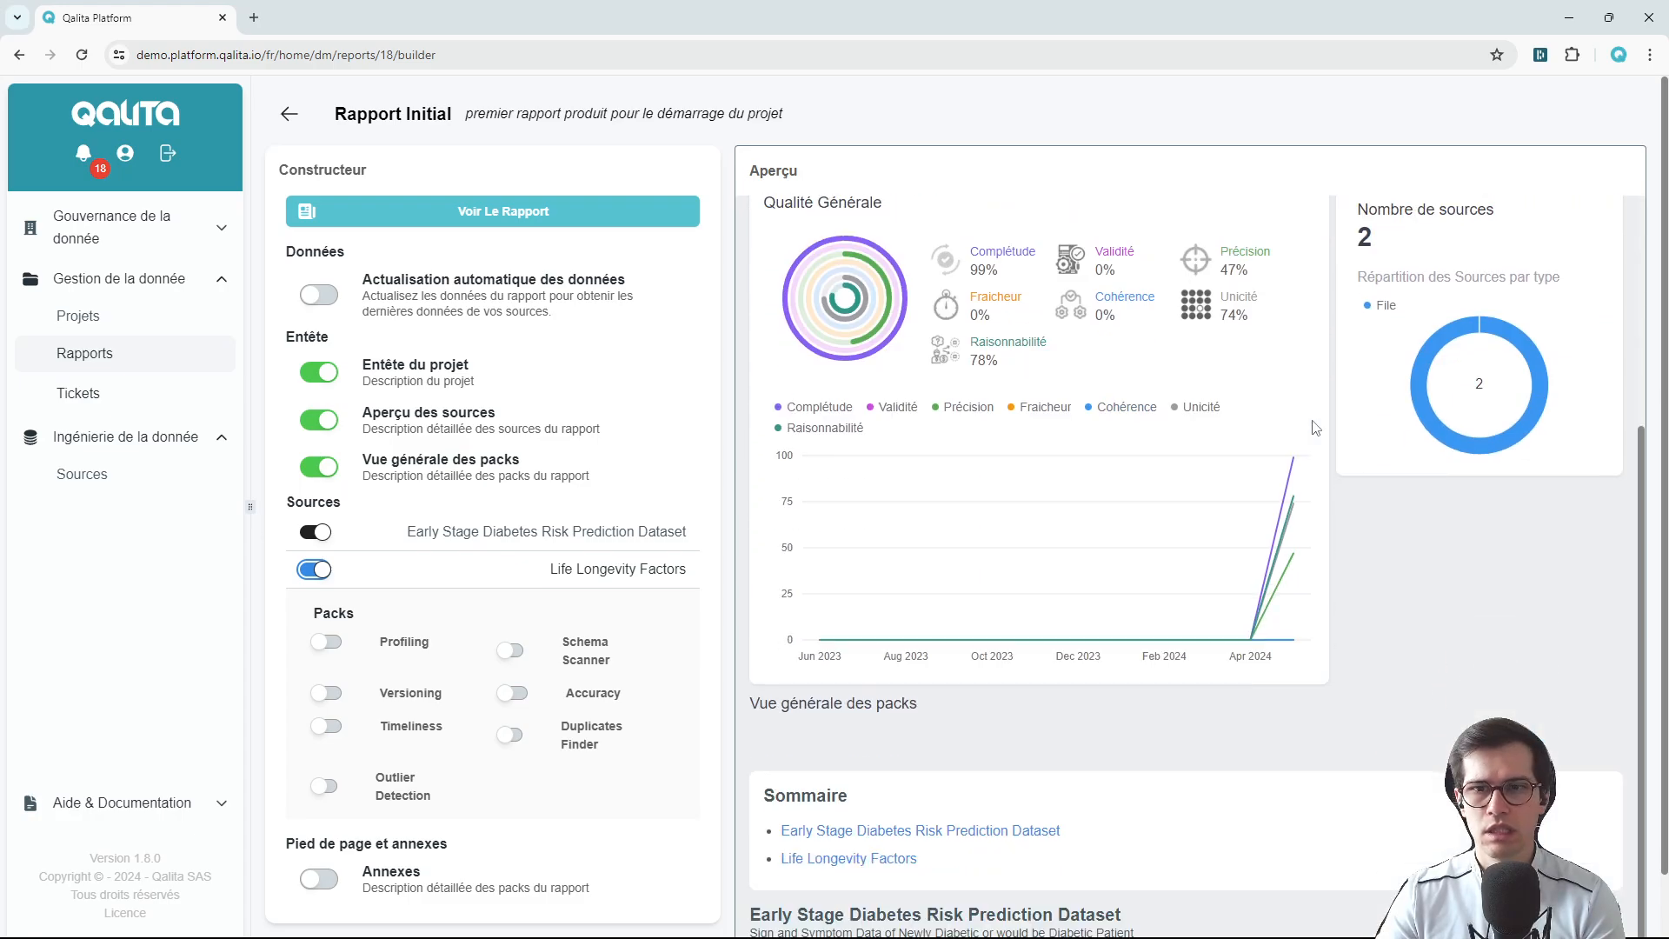
Collapse the Life Longevity Factors packs in favour of the Early Stage Diabetes Risk Prediction Dataset packs, and hide the navigation sidebar.
left_click(644, 575)
scroll(1452, 548, "down", 1)
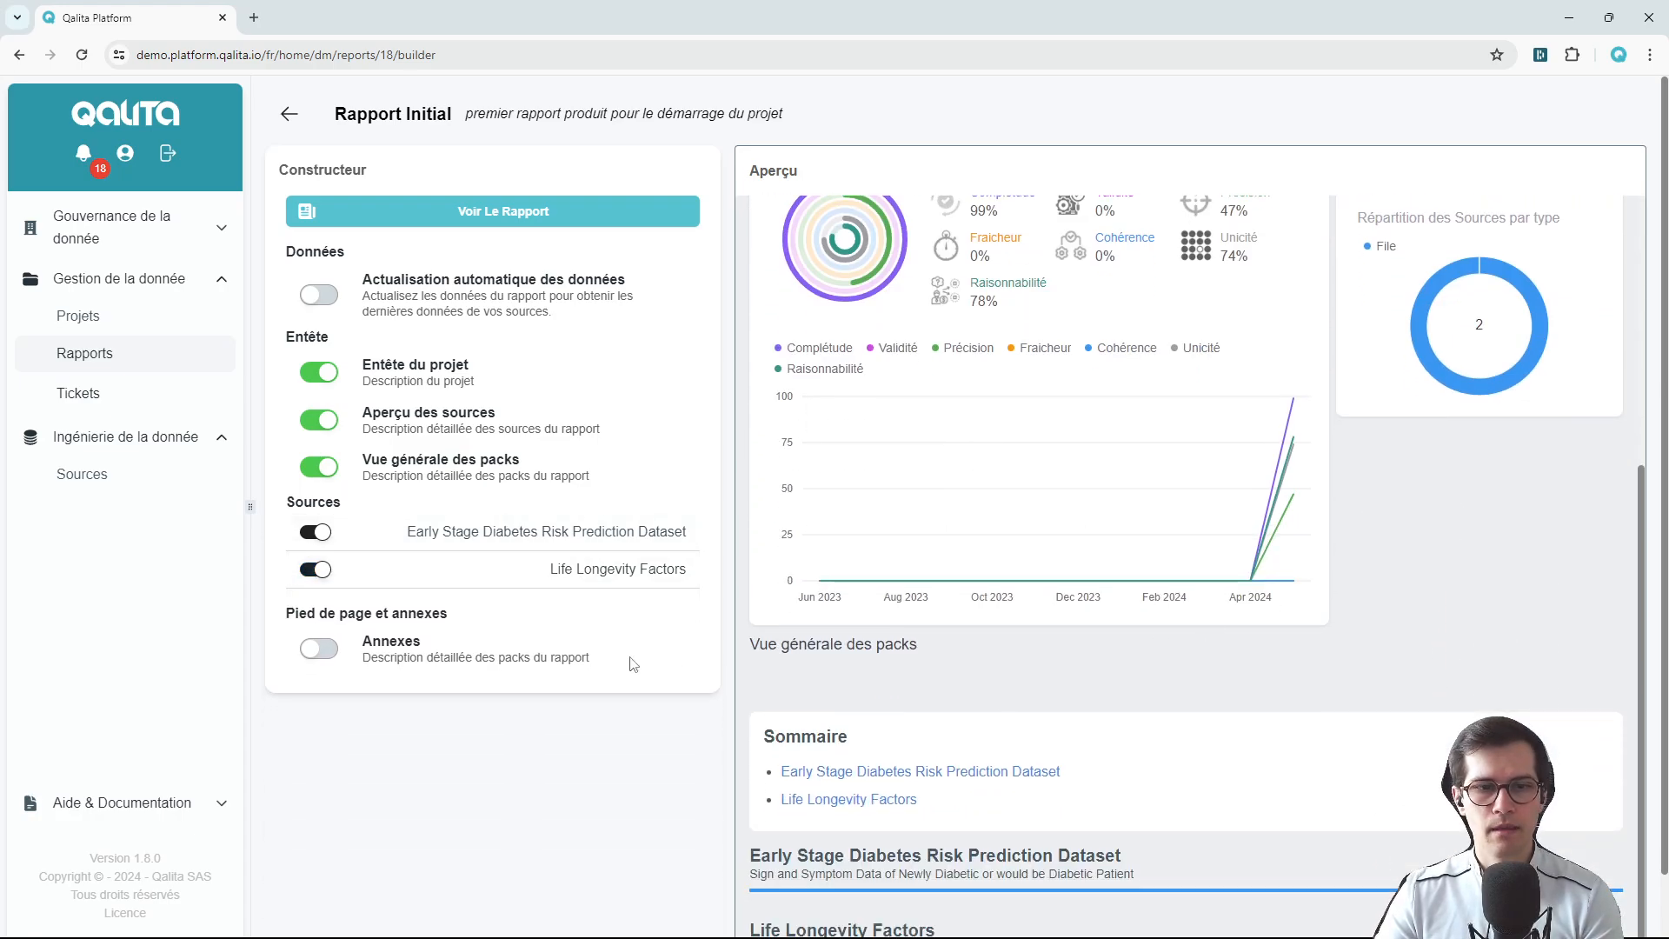
left_click(452, 543)
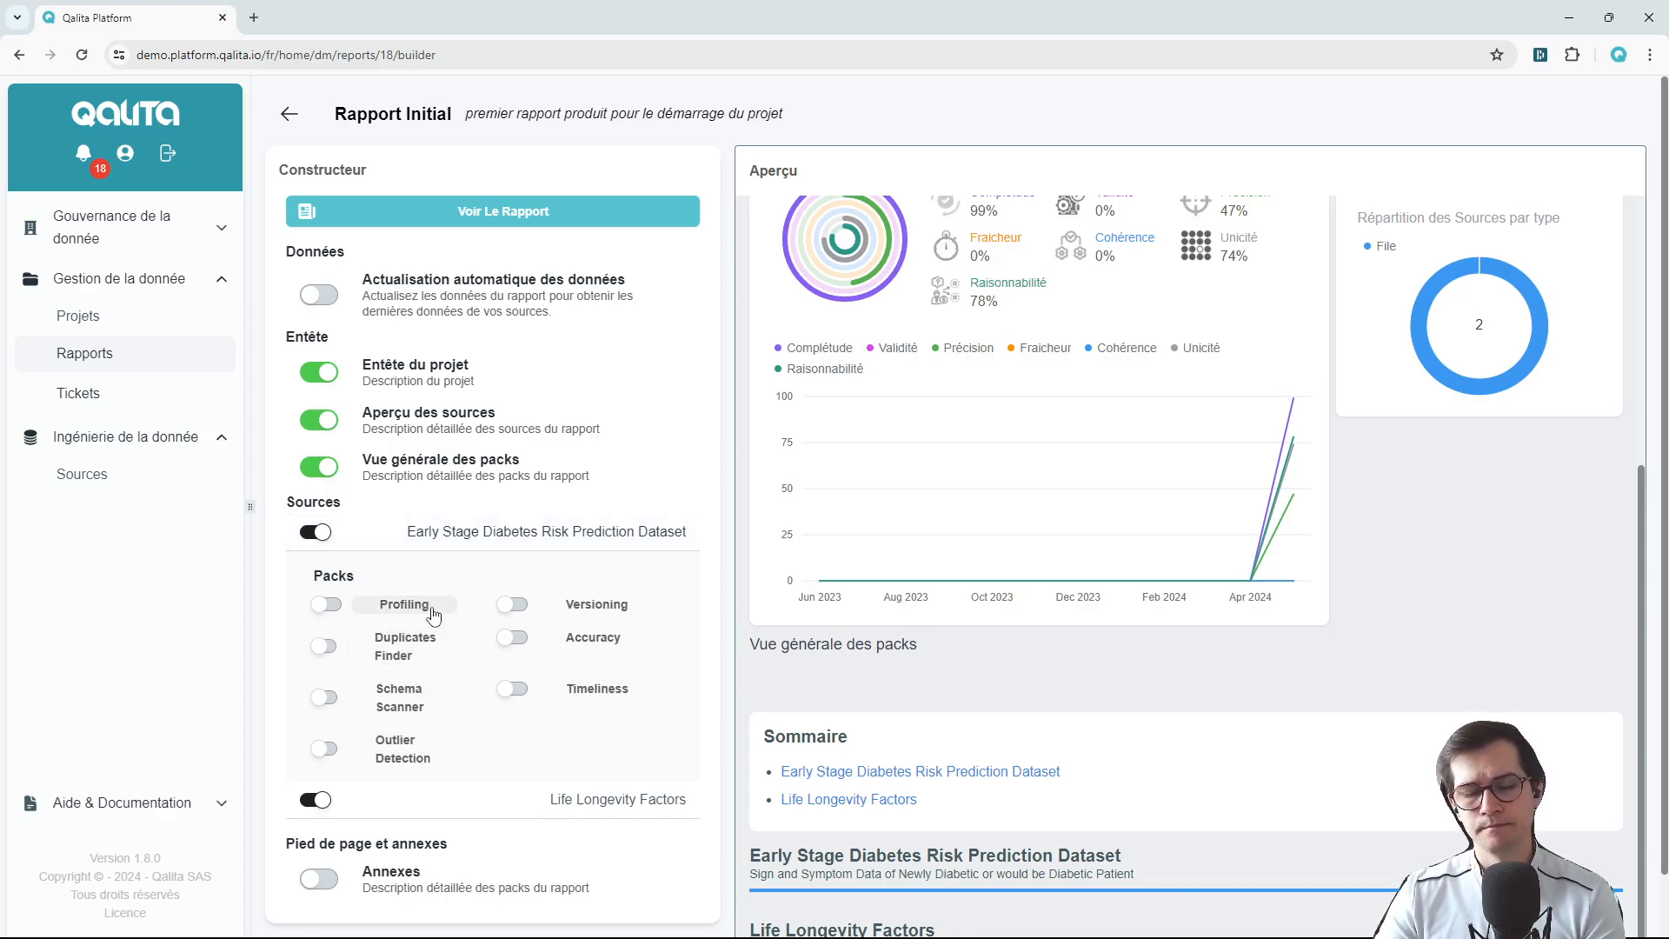
left_click(250, 506)
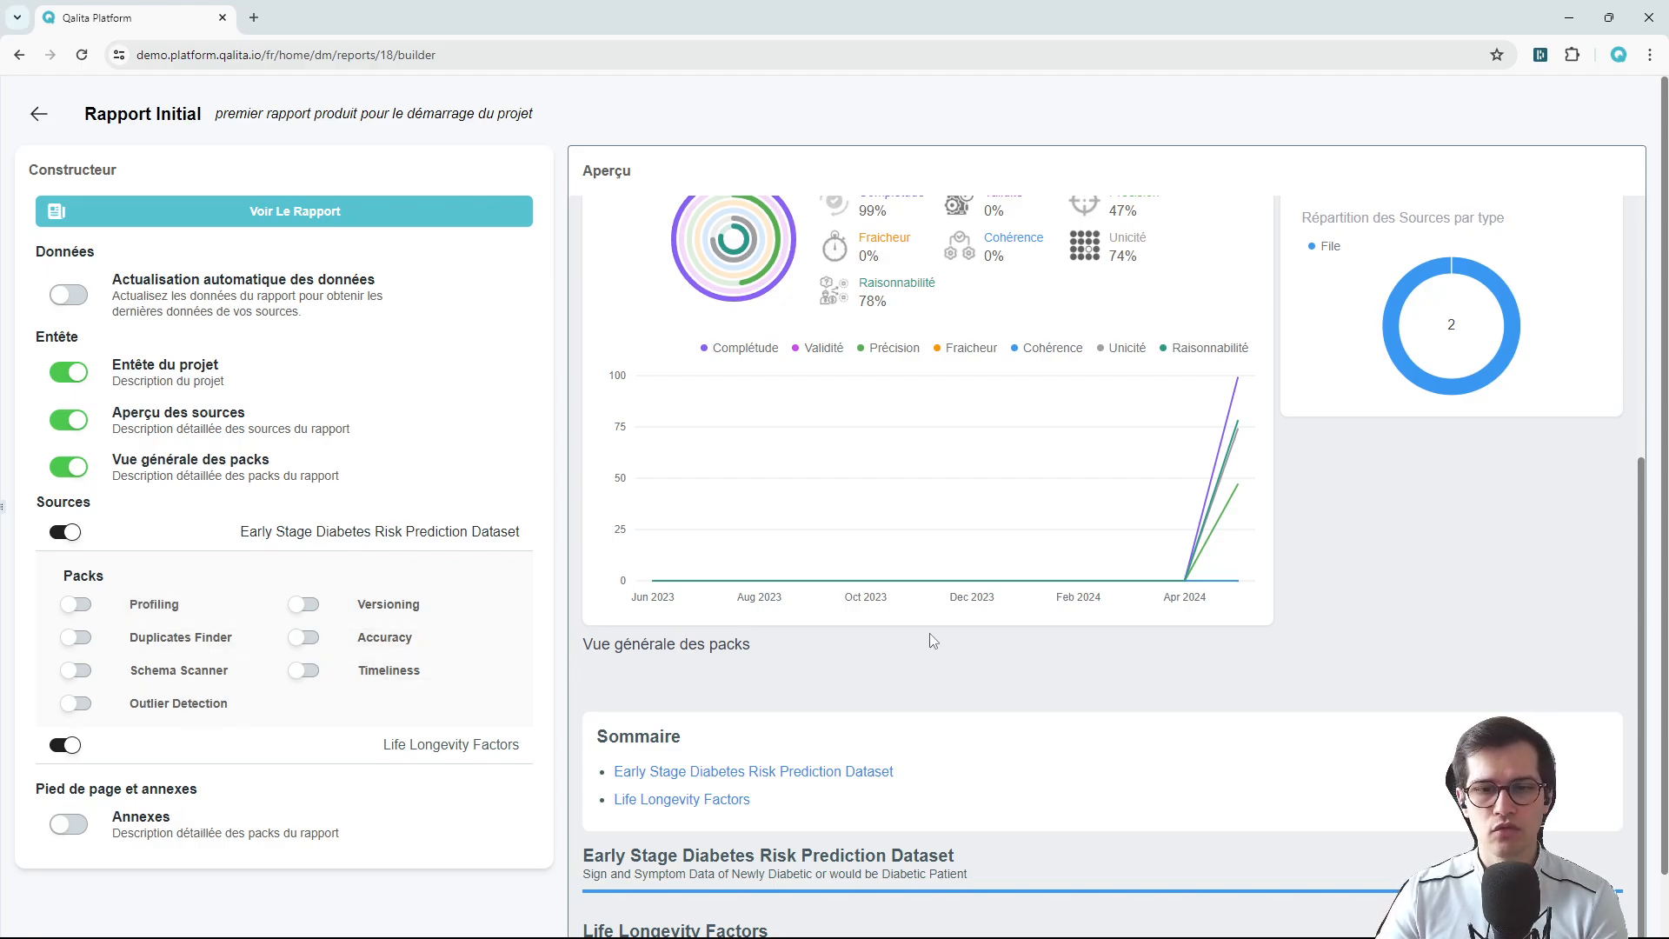
scroll(930, 633, "down", 1)
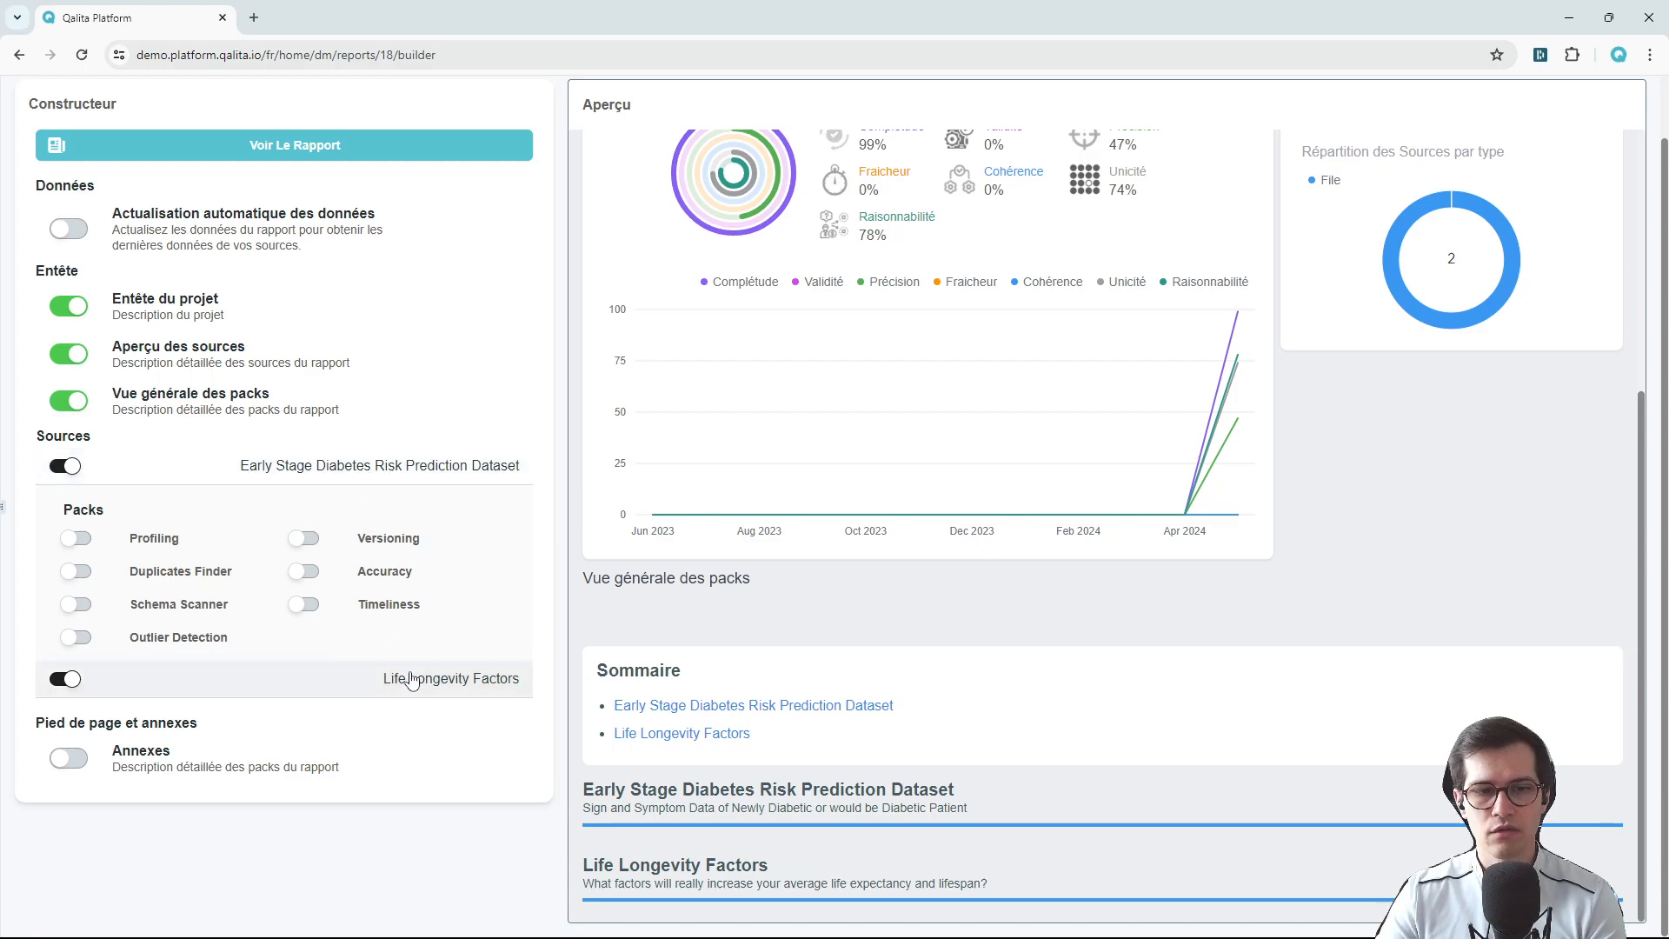
Add the Profiling pack of the Early Stage Diabetes Risk Prediction Dataset and review its card and section in the preview.
left_click(169, 542)
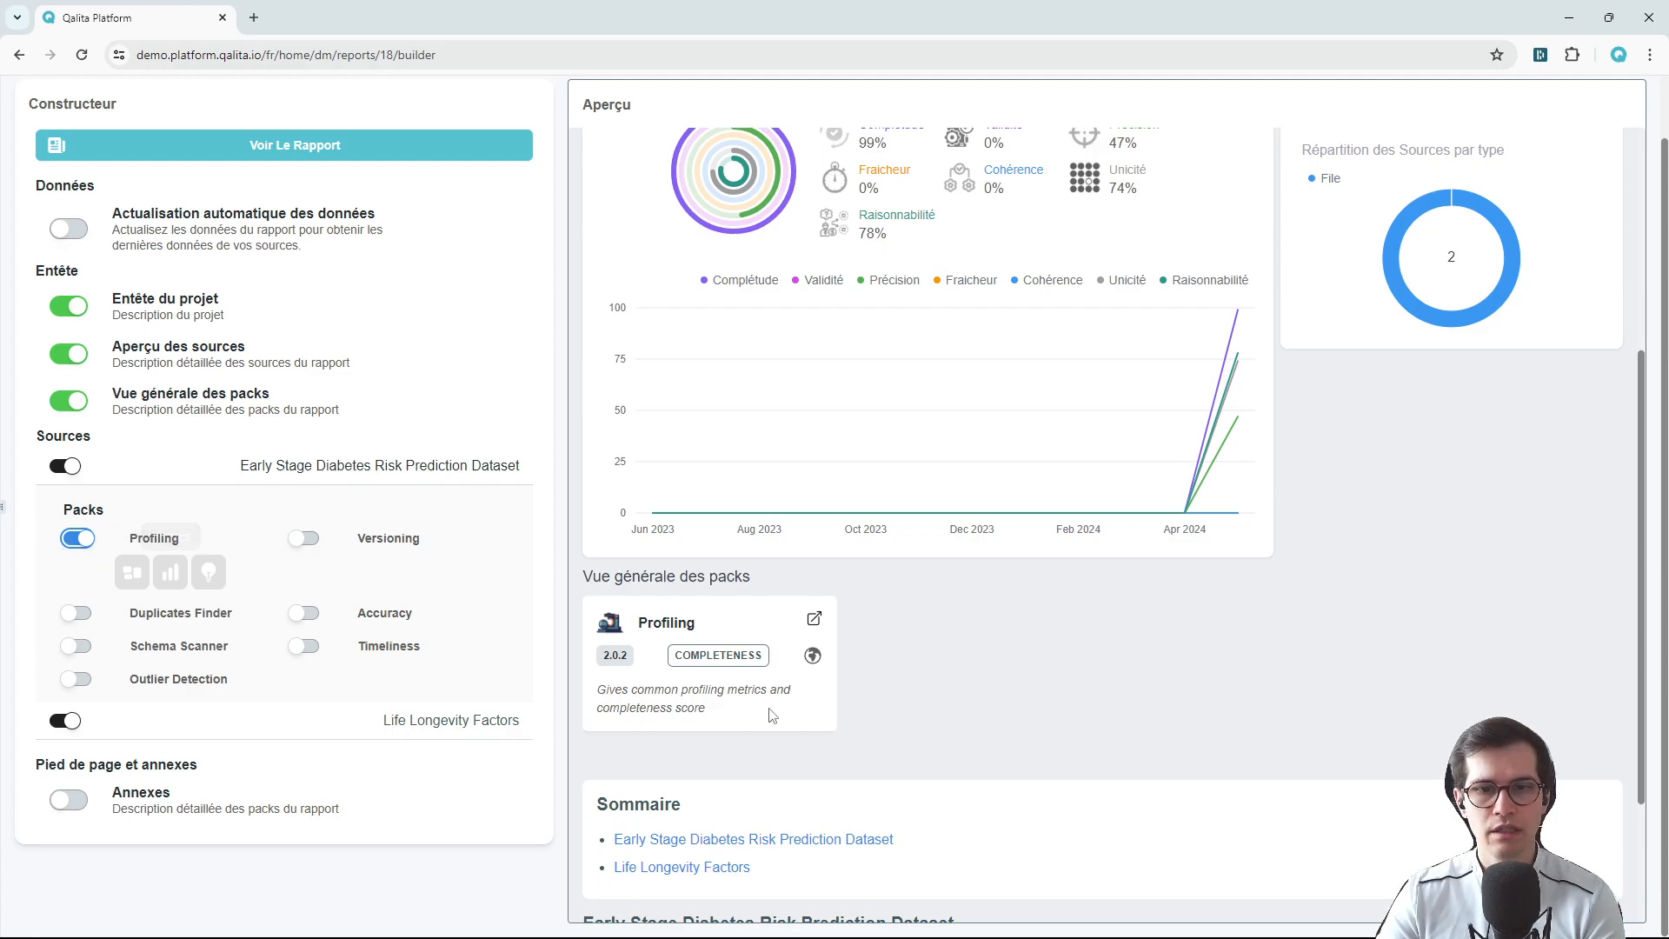
left_click_drag(608, 606, 806, 713)
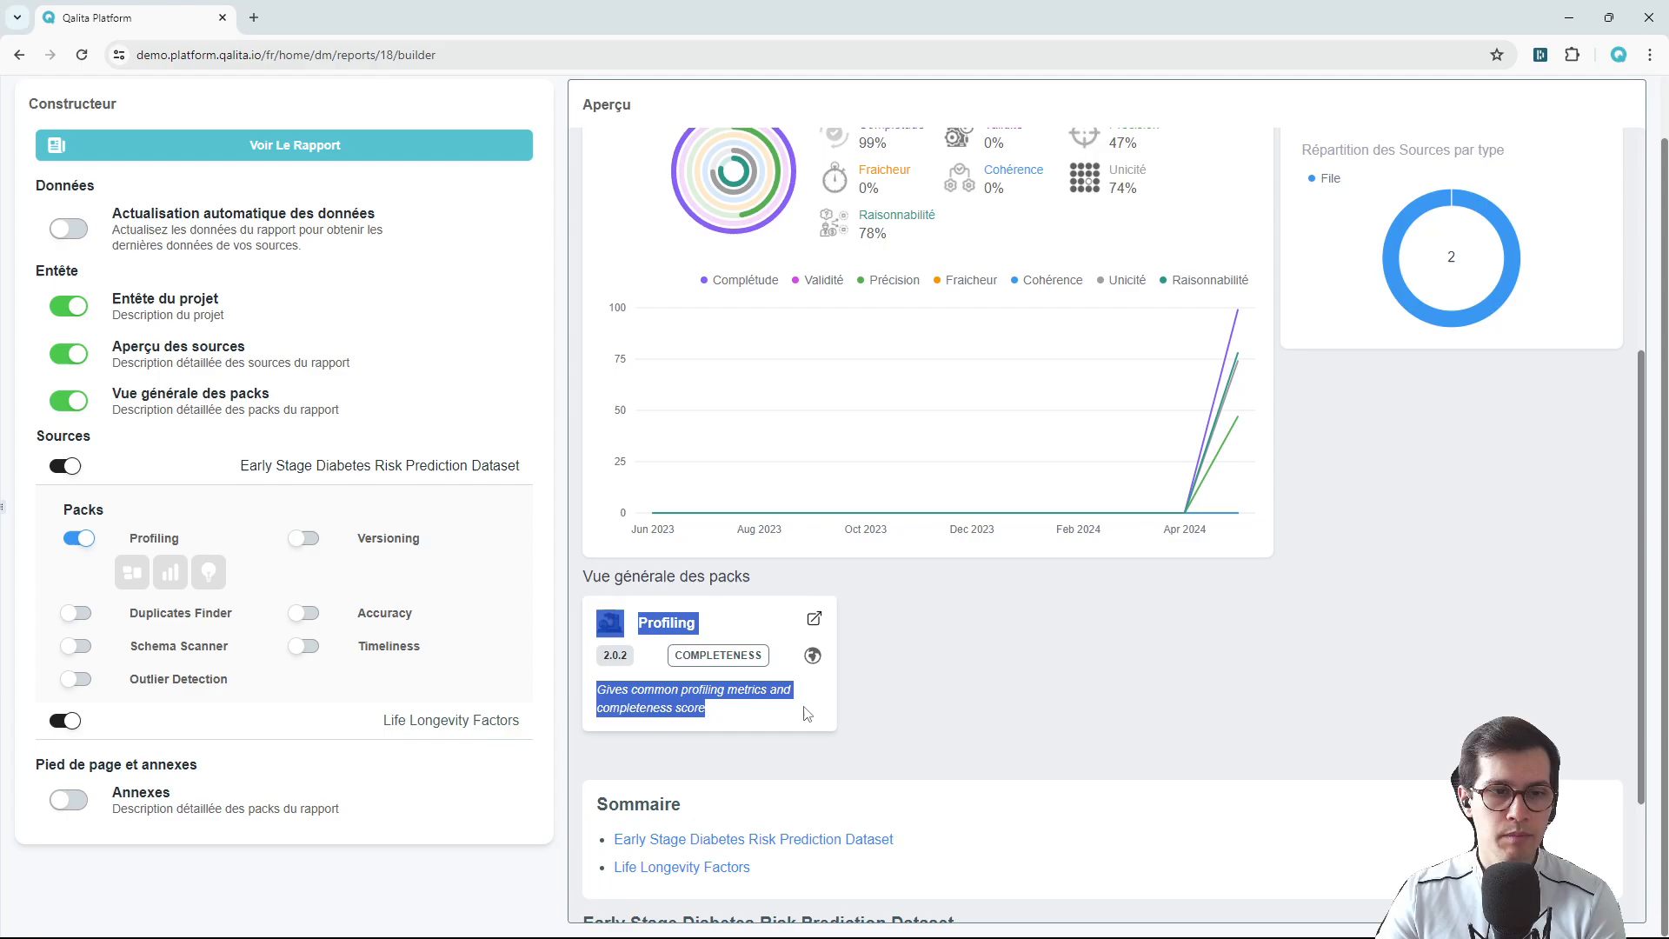
left_click(807, 713)
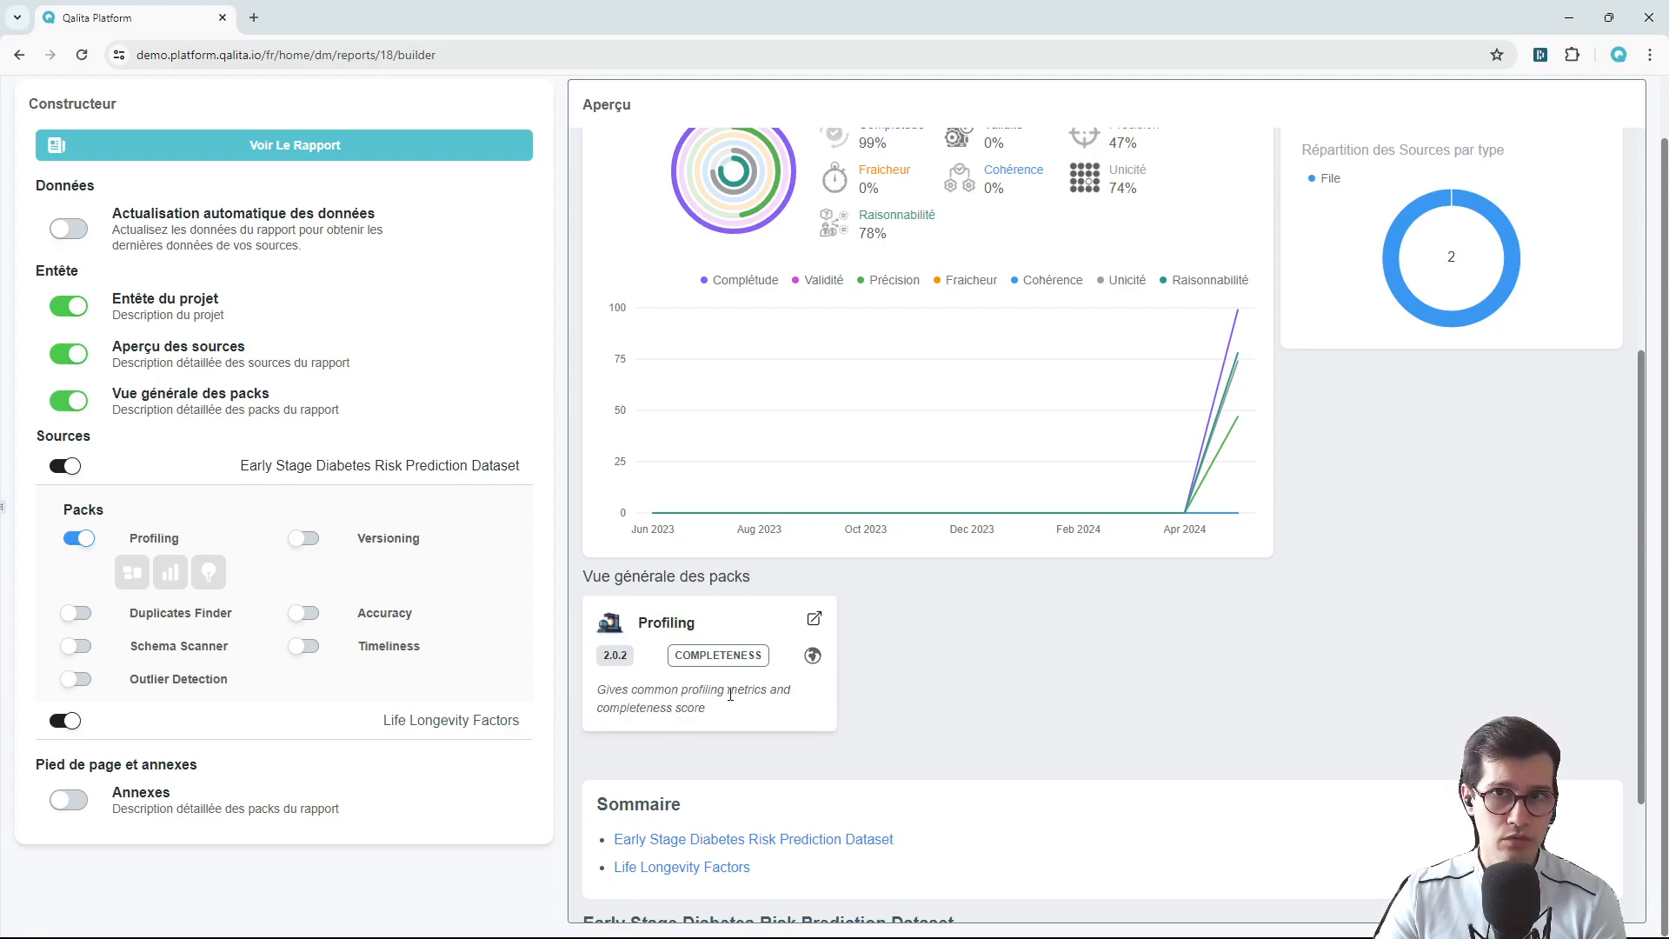
scroll(841, 771, "up", 4)
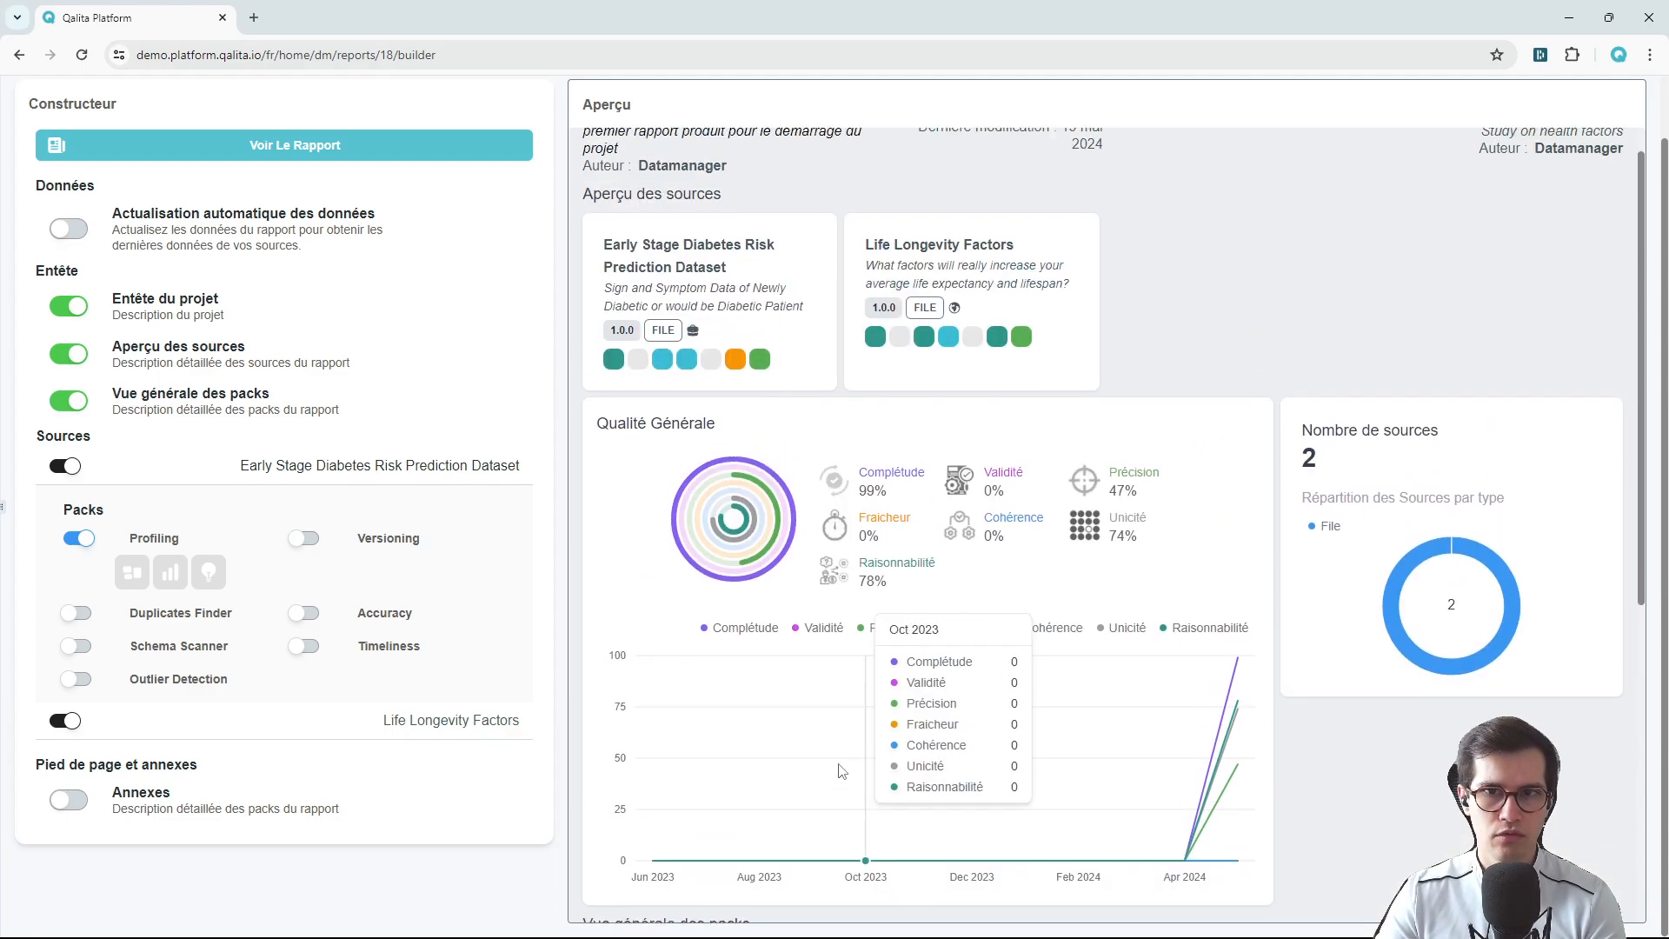
scroll(900, 517, "up", 1)
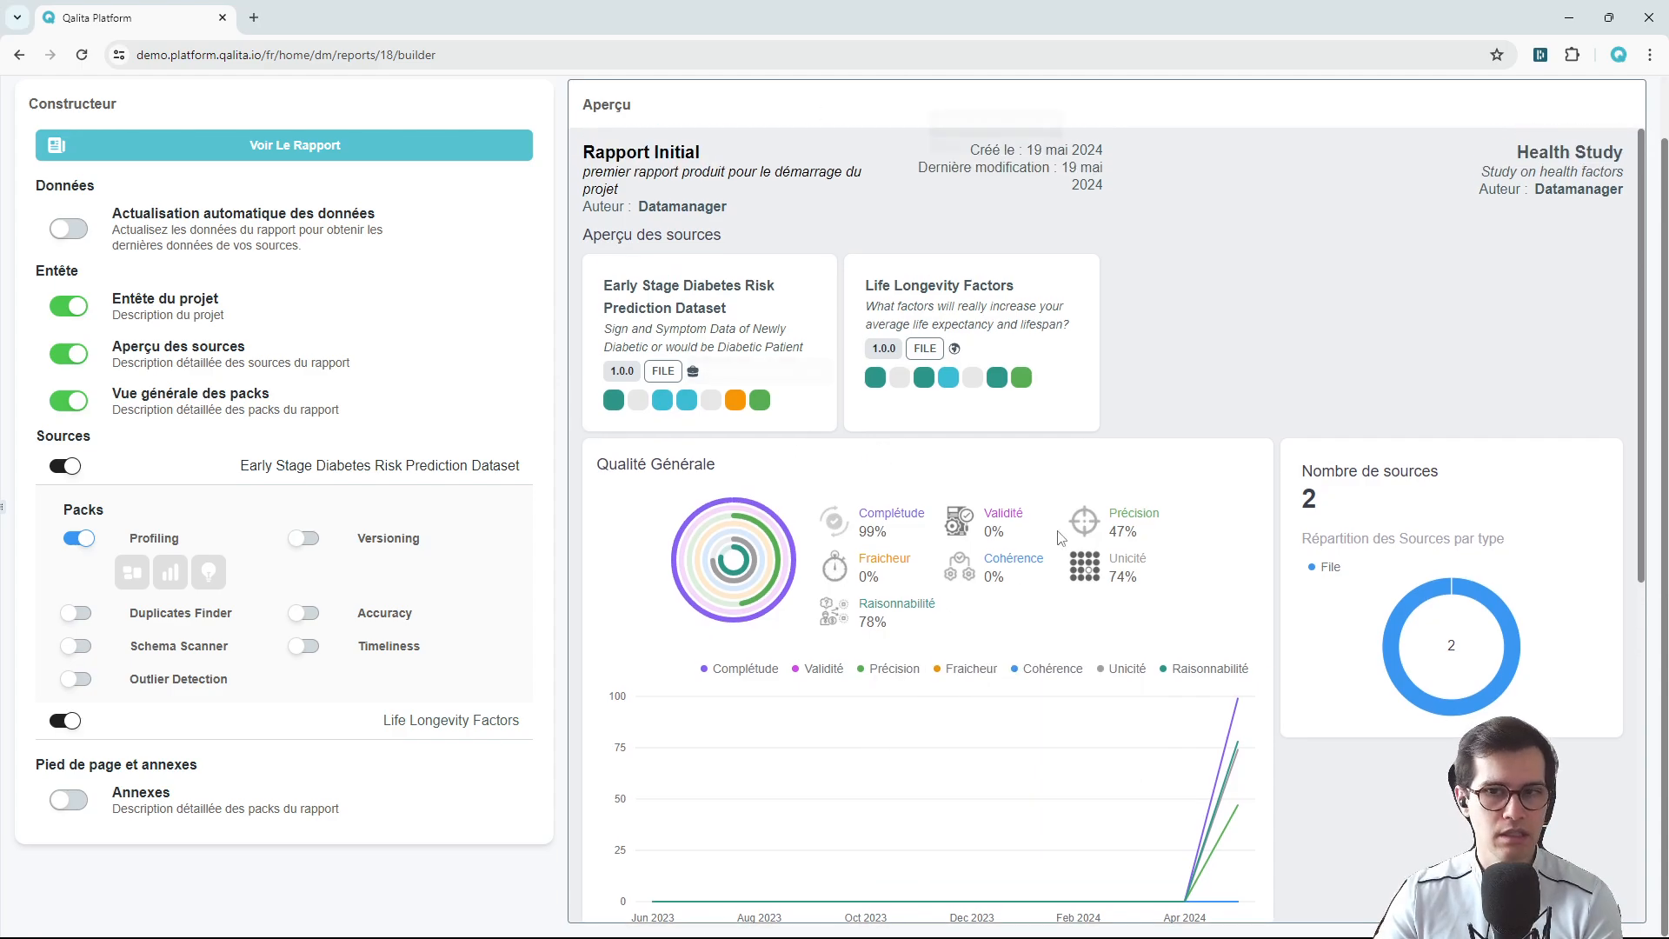
scroll(1013, 602, "down", 6)
scroll(836, 677, "down", 1)
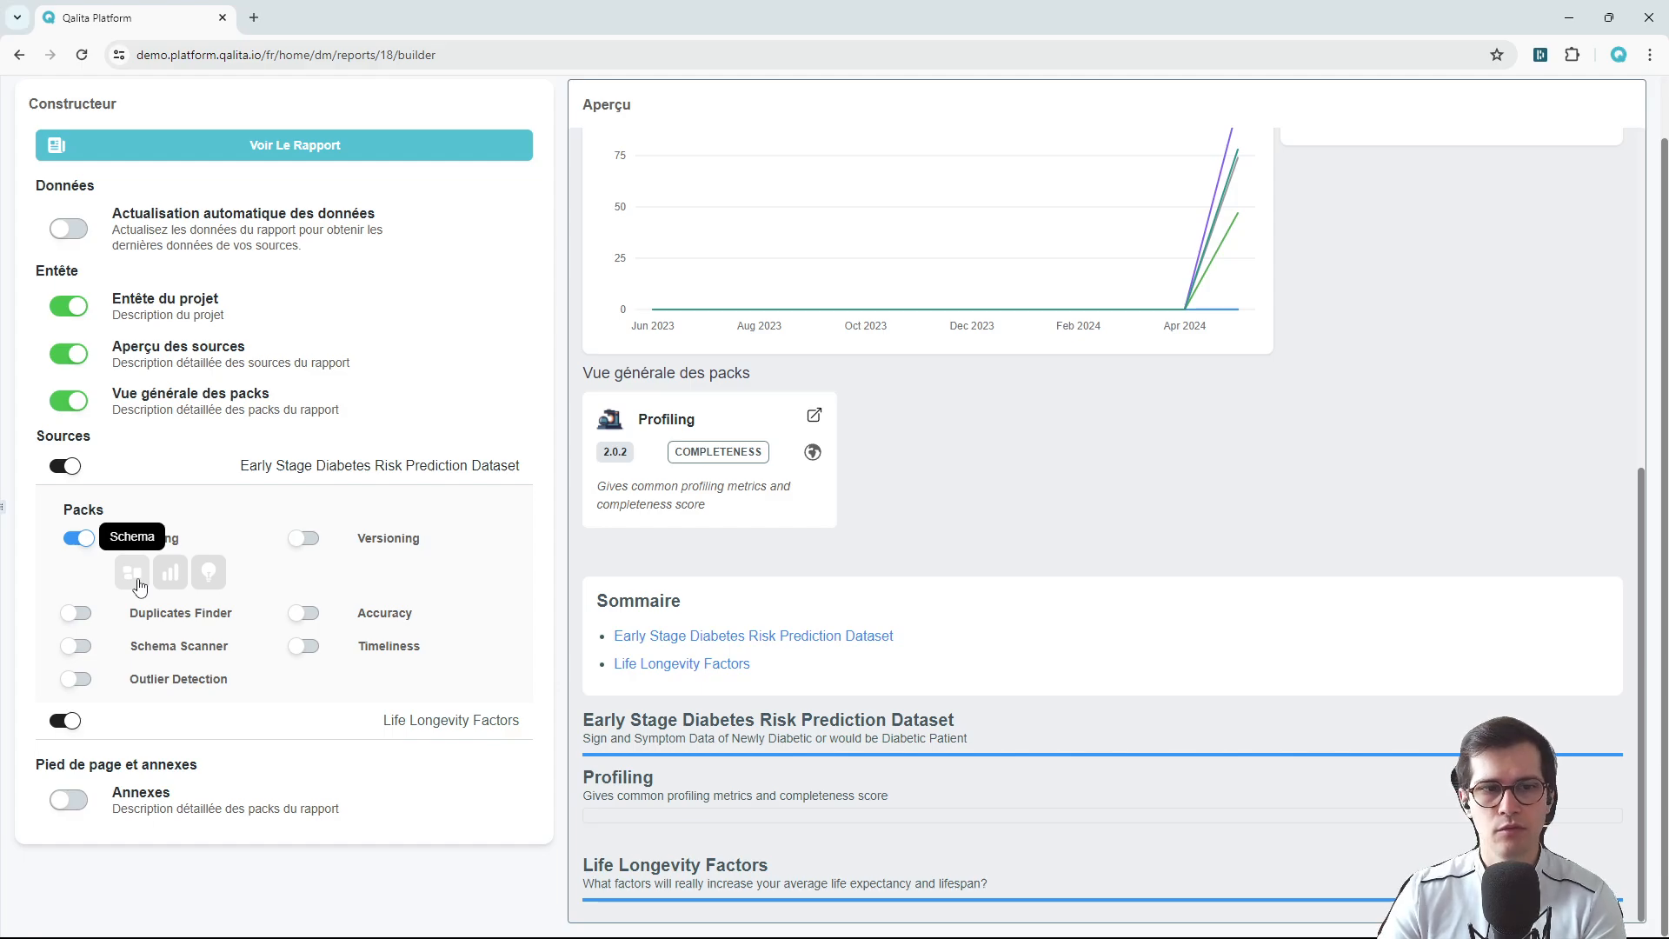
Switch the Profiling pack's Recommendations and Metrics on and off one at a time to compare the preview.
left_click(210, 571)
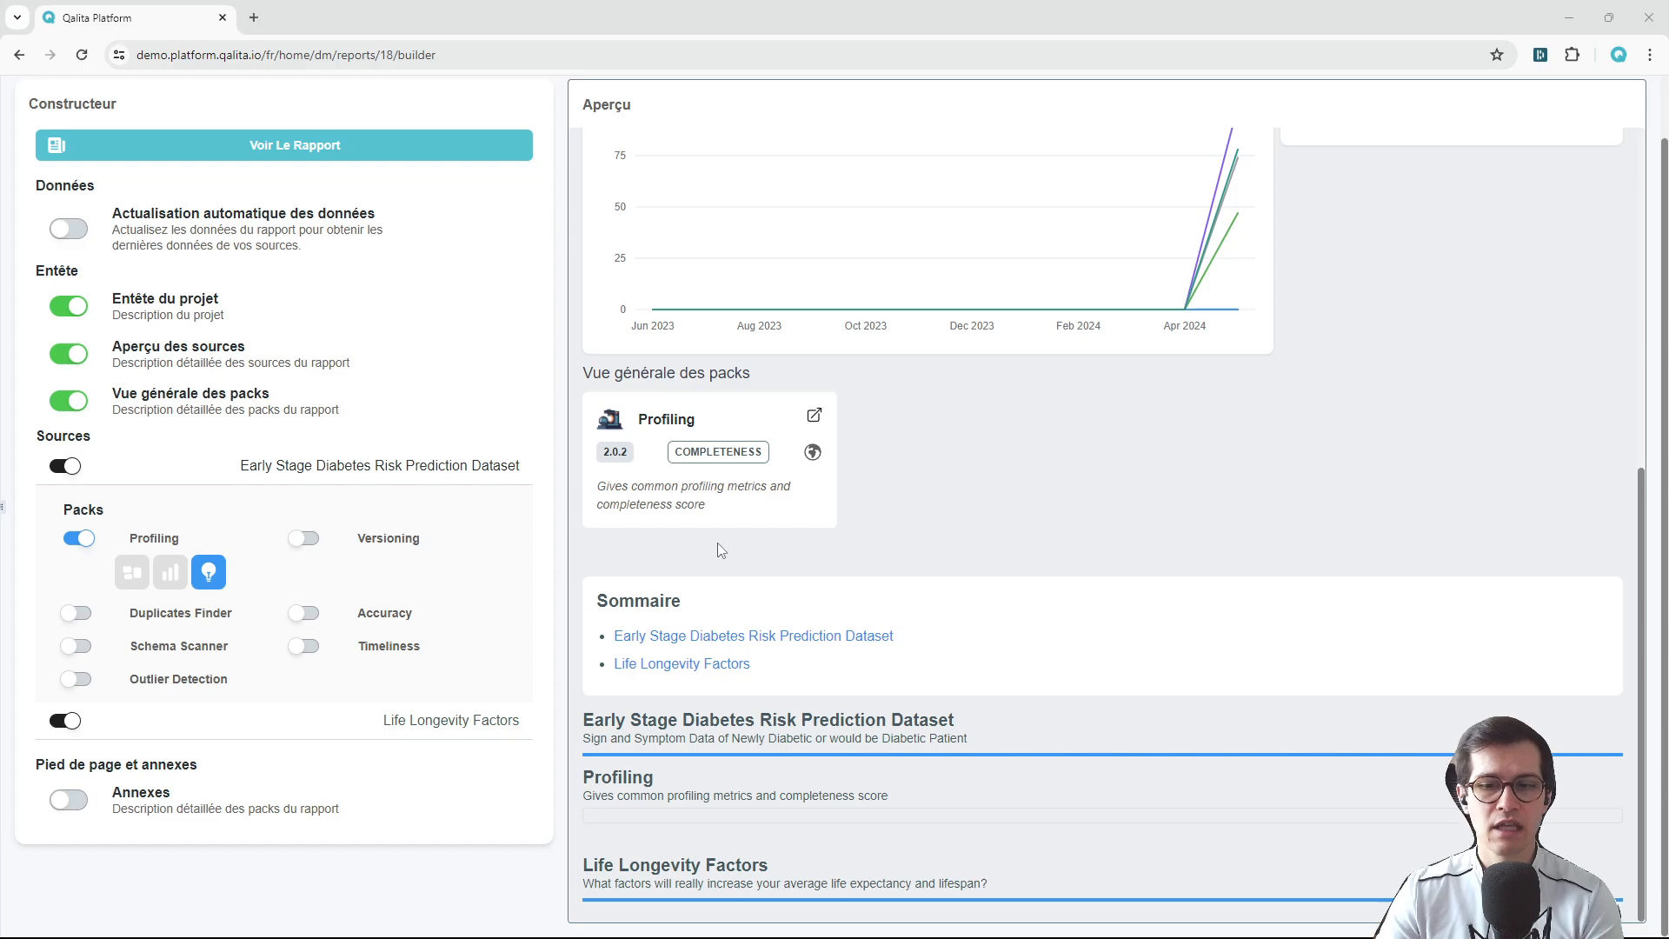
left_click(211, 591)
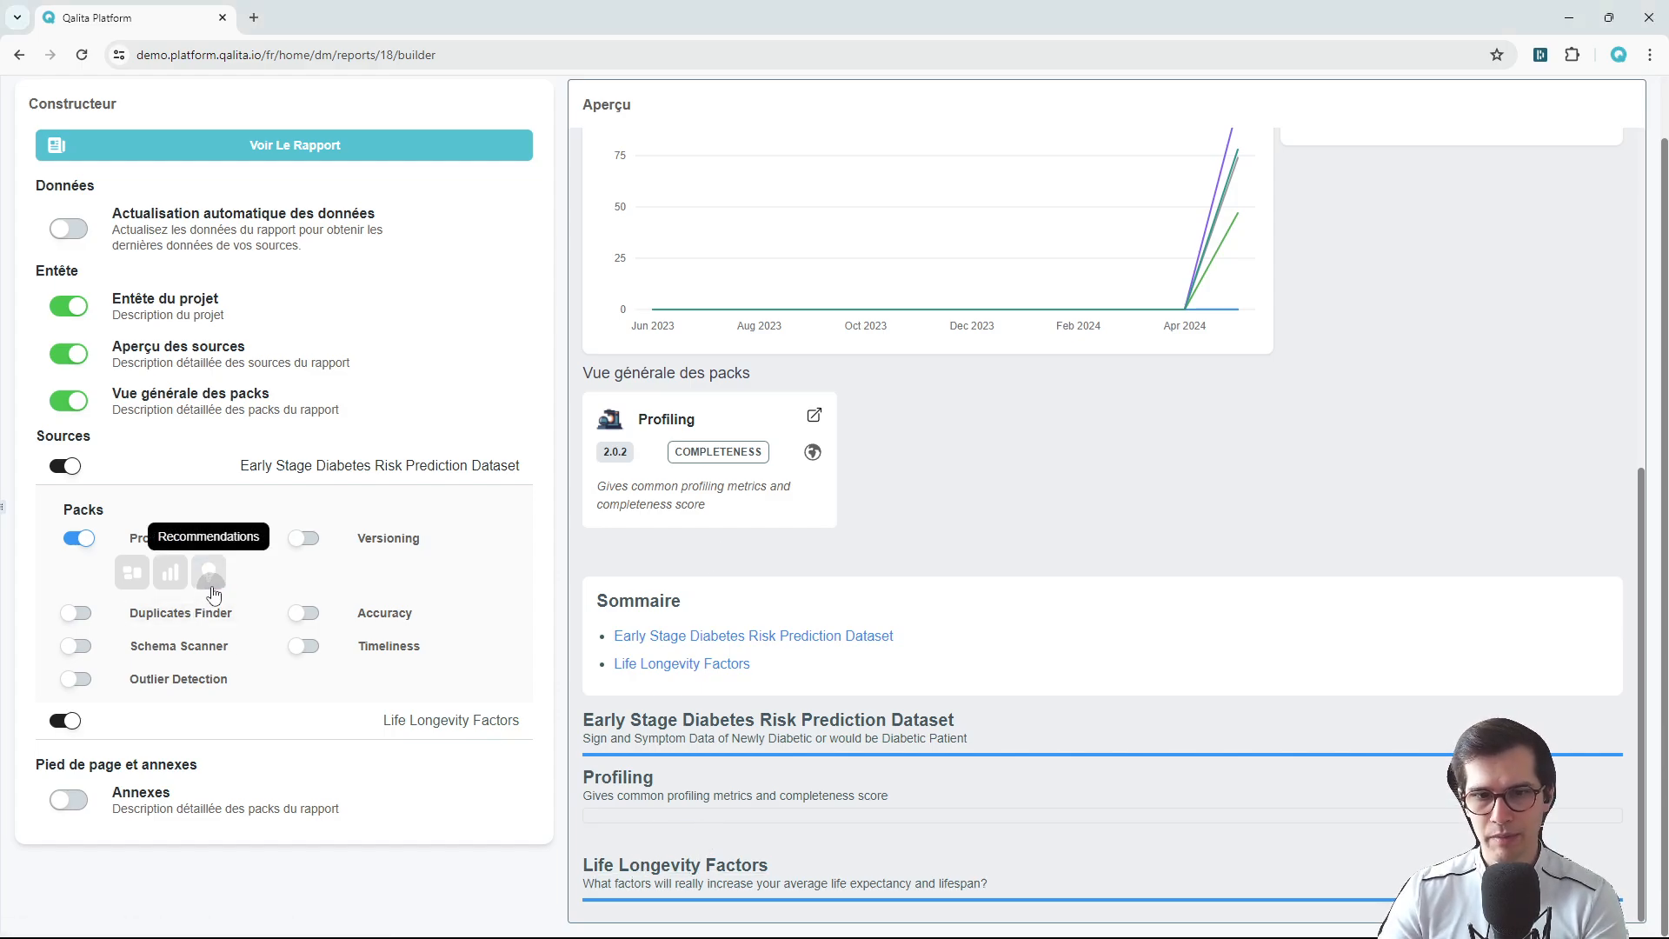
left_click(161, 574)
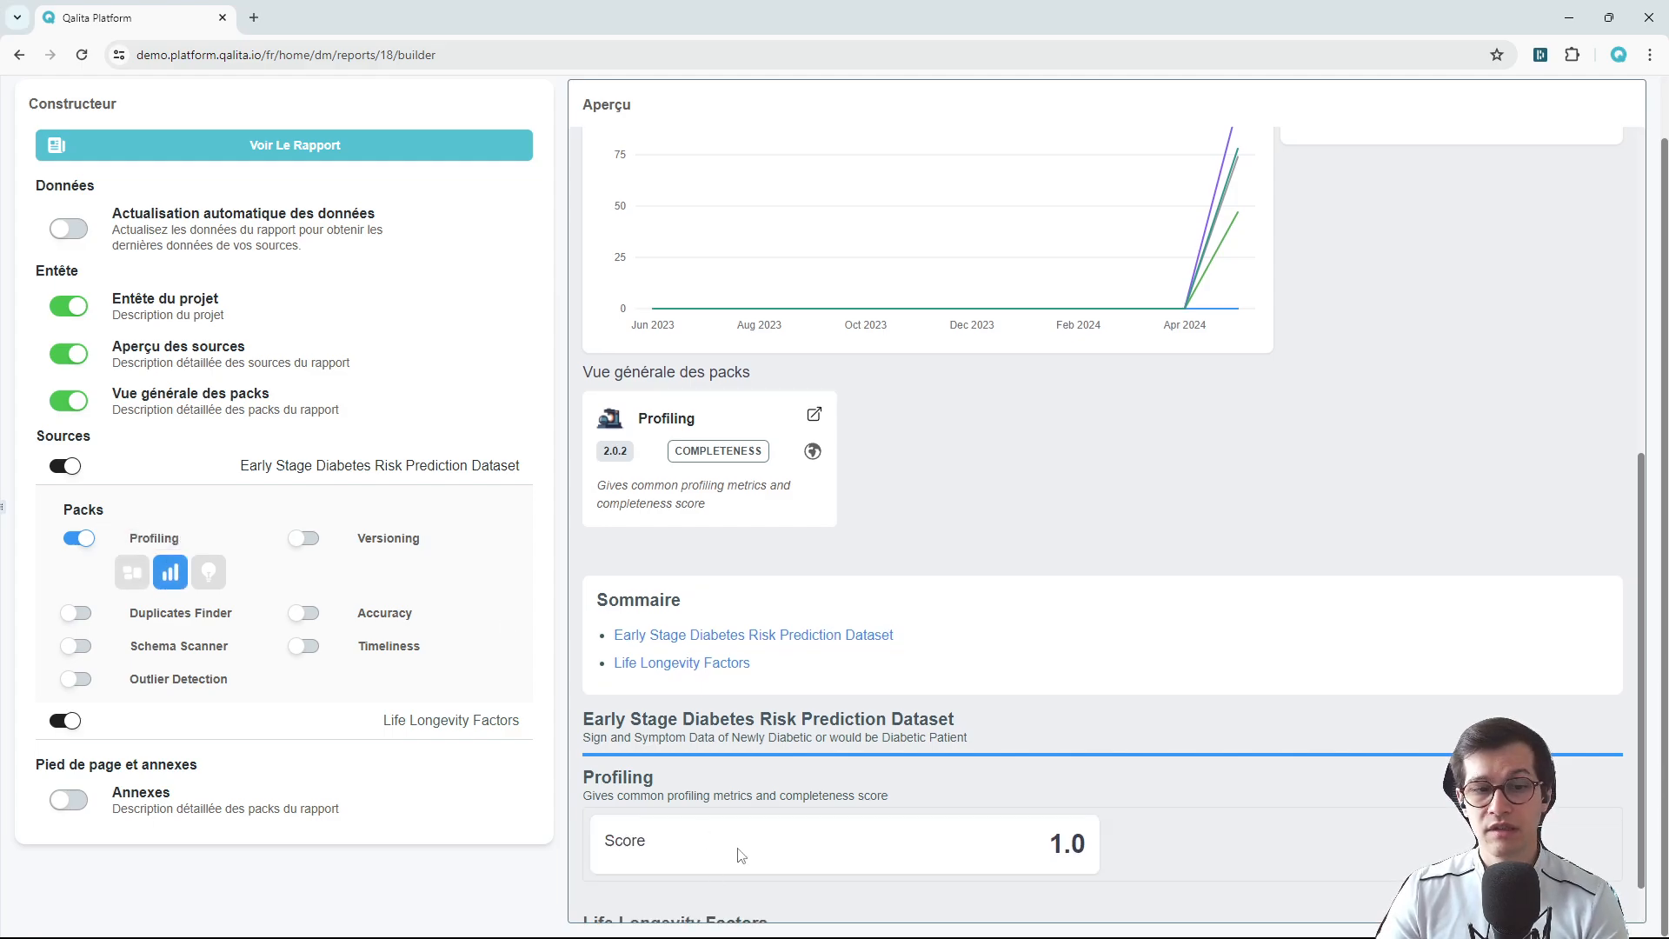
scroll(746, 841, "down", 1)
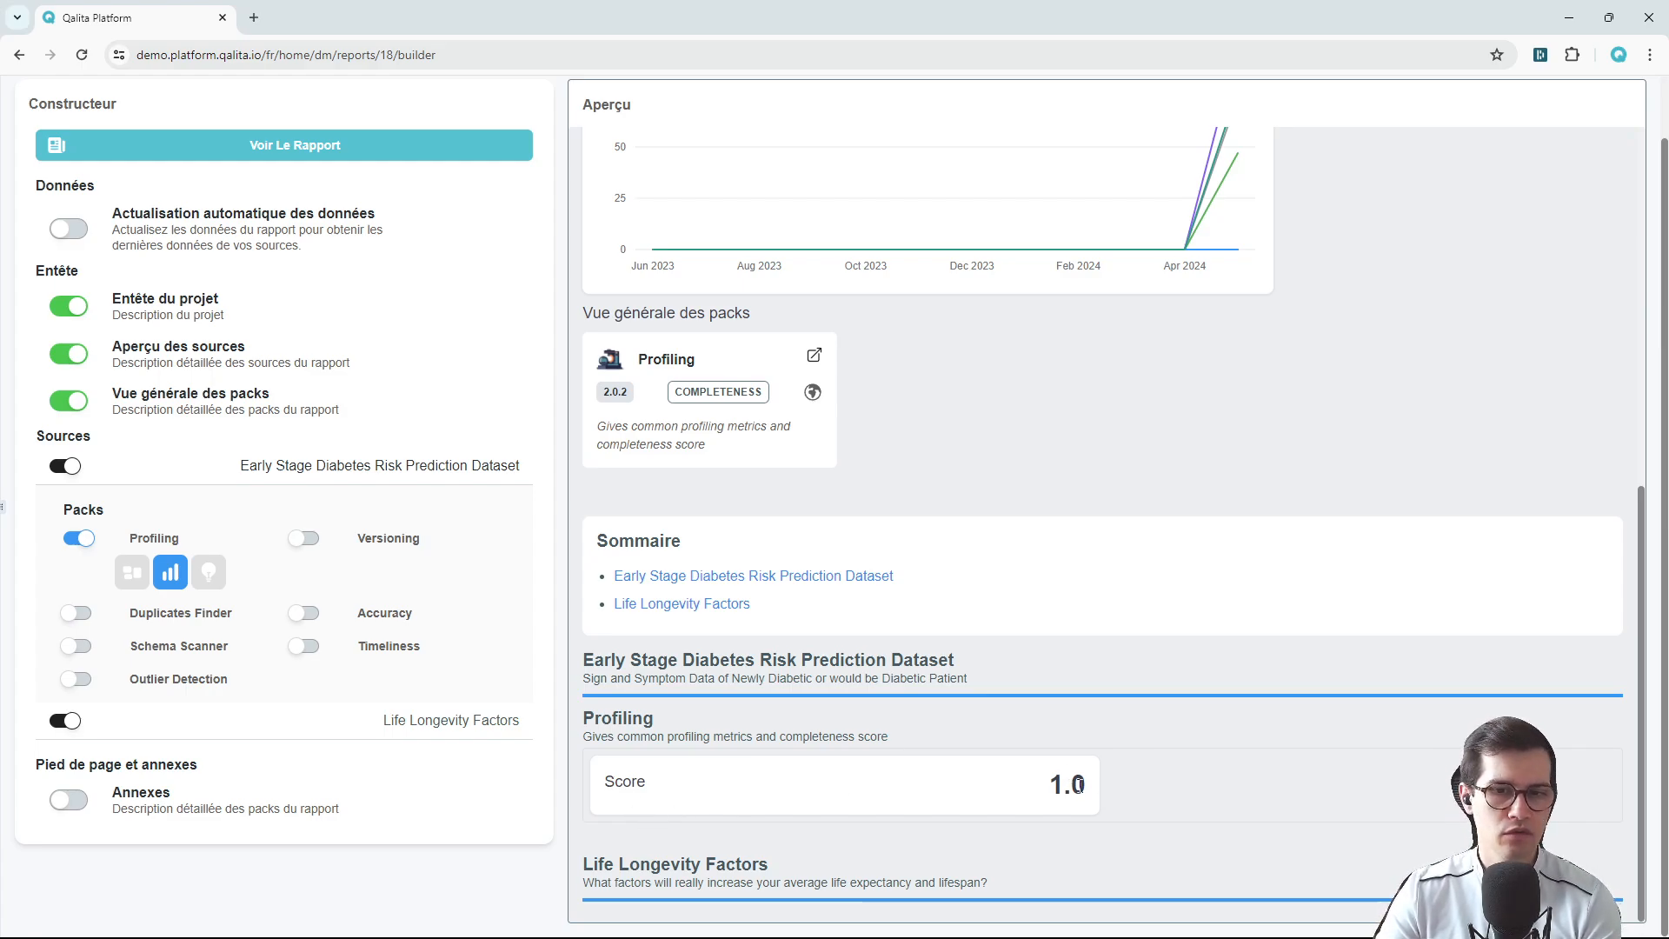
left_click(170, 572)
Show the Profiling pack's Schema to inspect its columns, hide it again and remove the pack from the report.
left_click(139, 575)
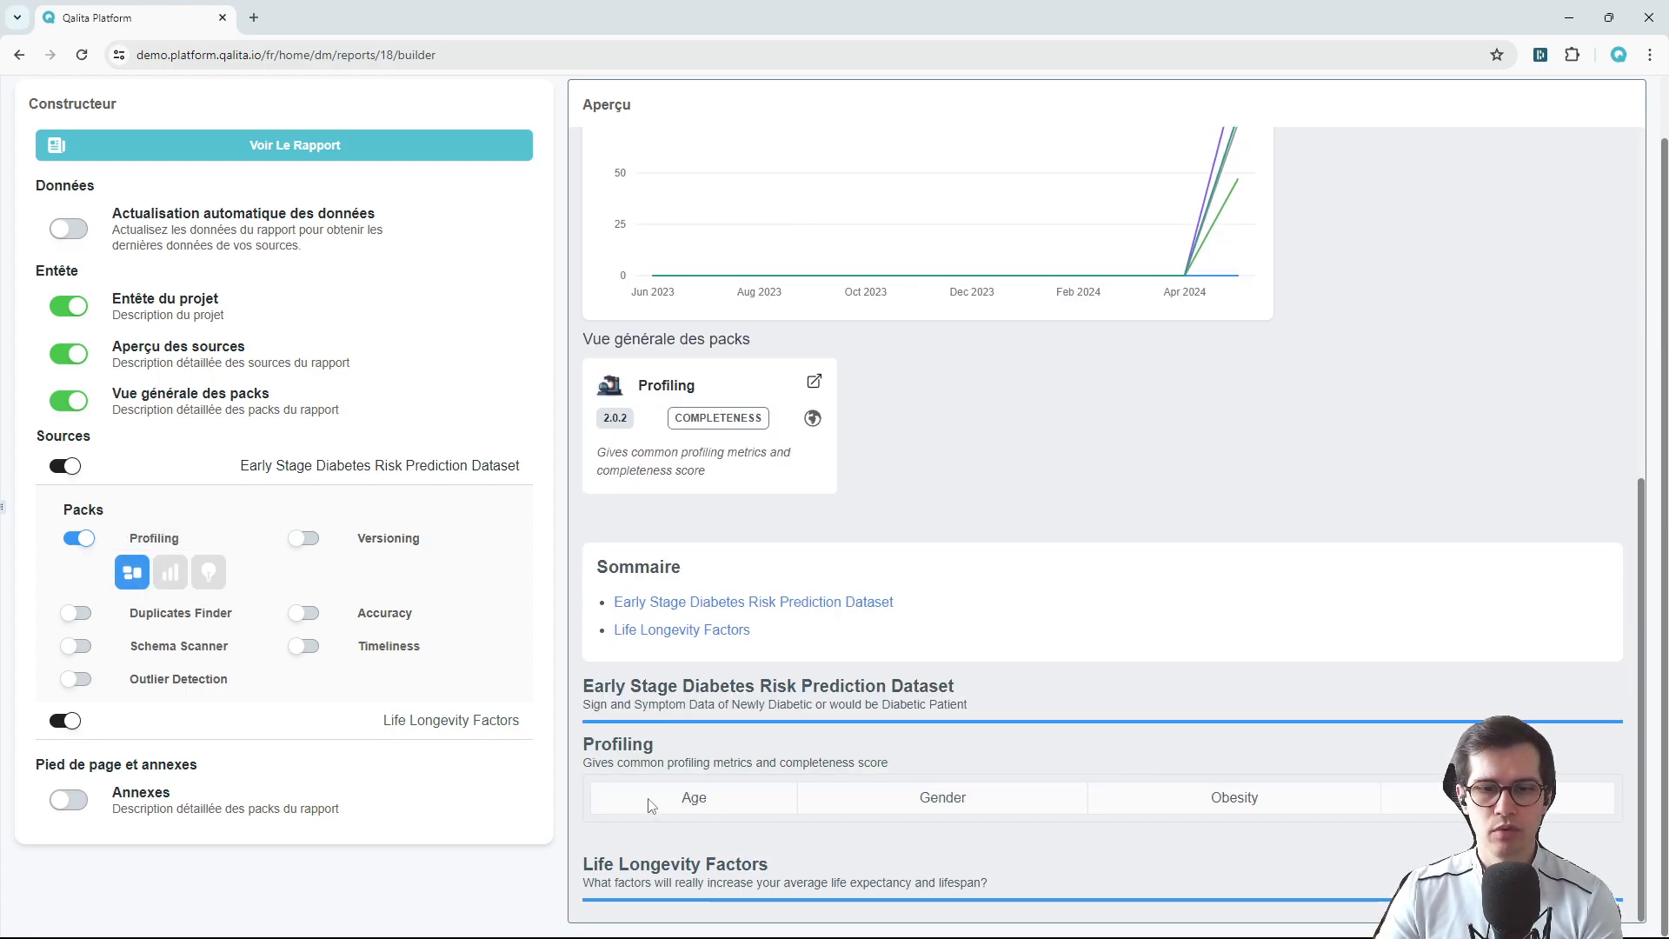
left_click_drag(648, 797, 1477, 797)
left_click(1469, 827)
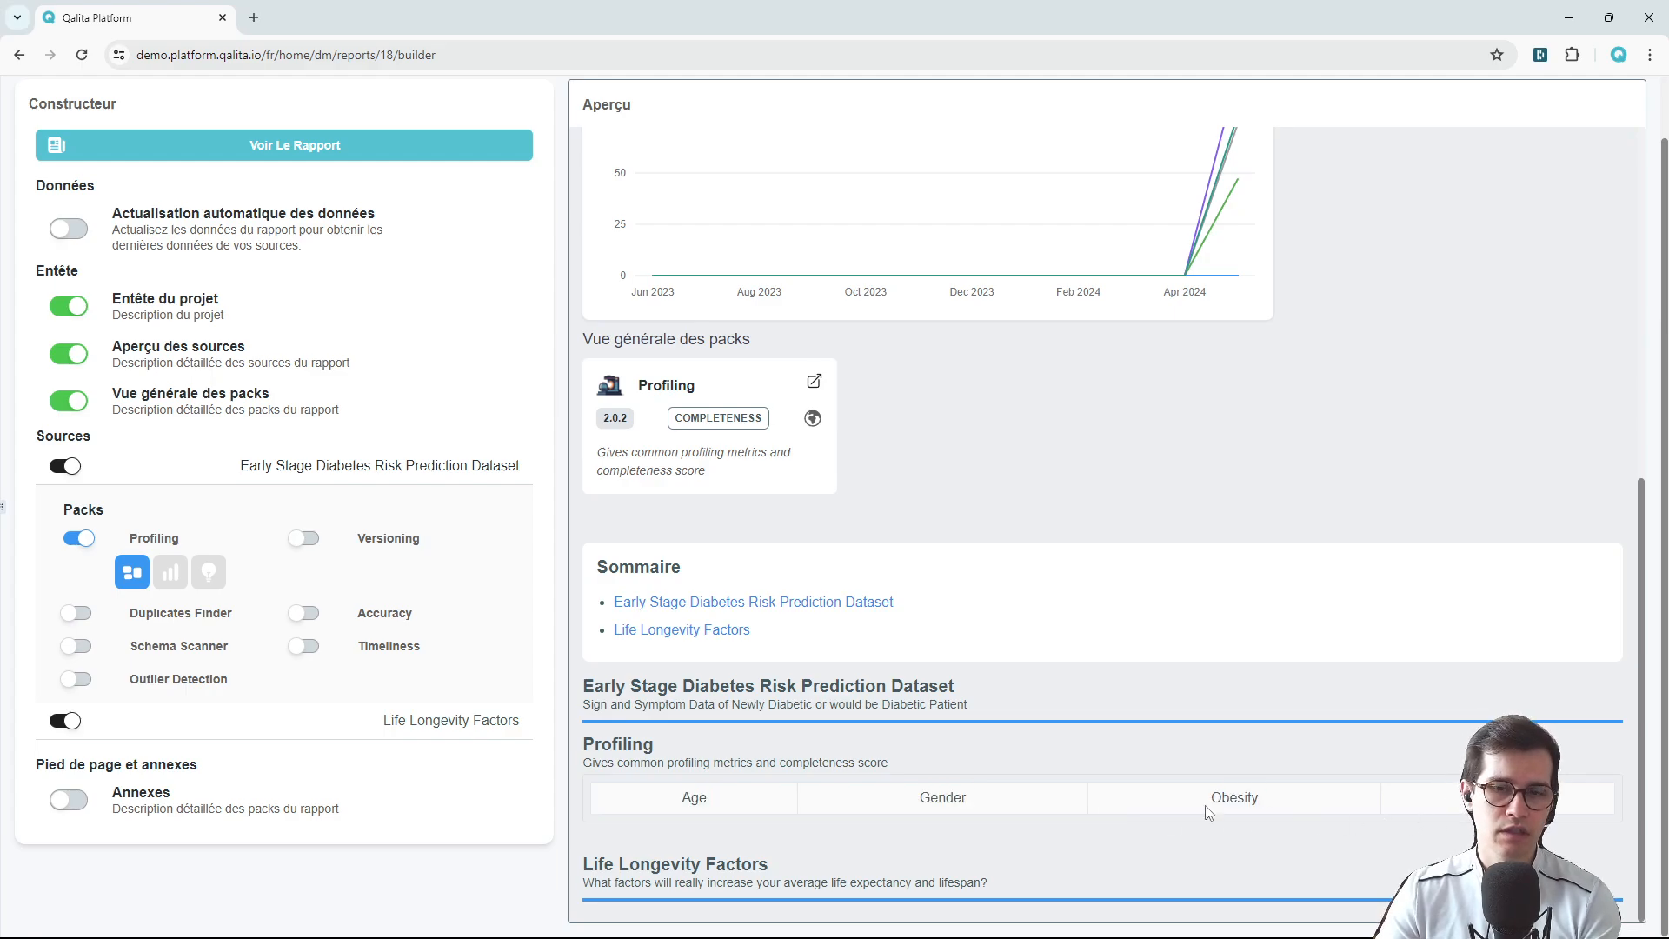
left_click(132, 571)
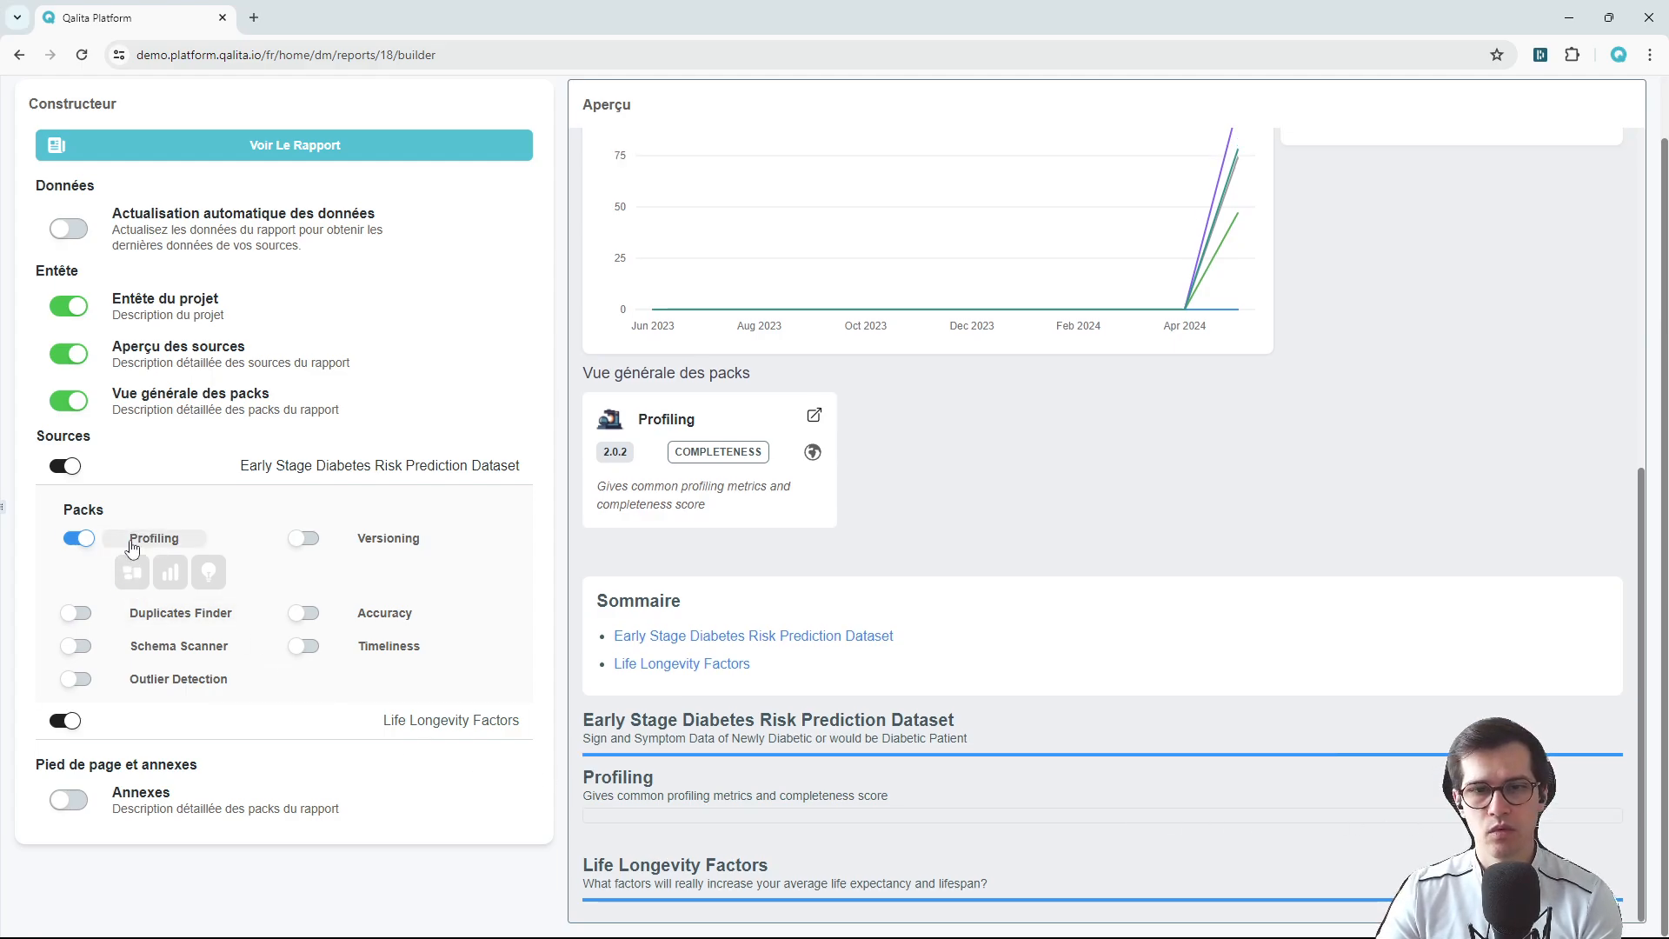
left_click(132, 545)
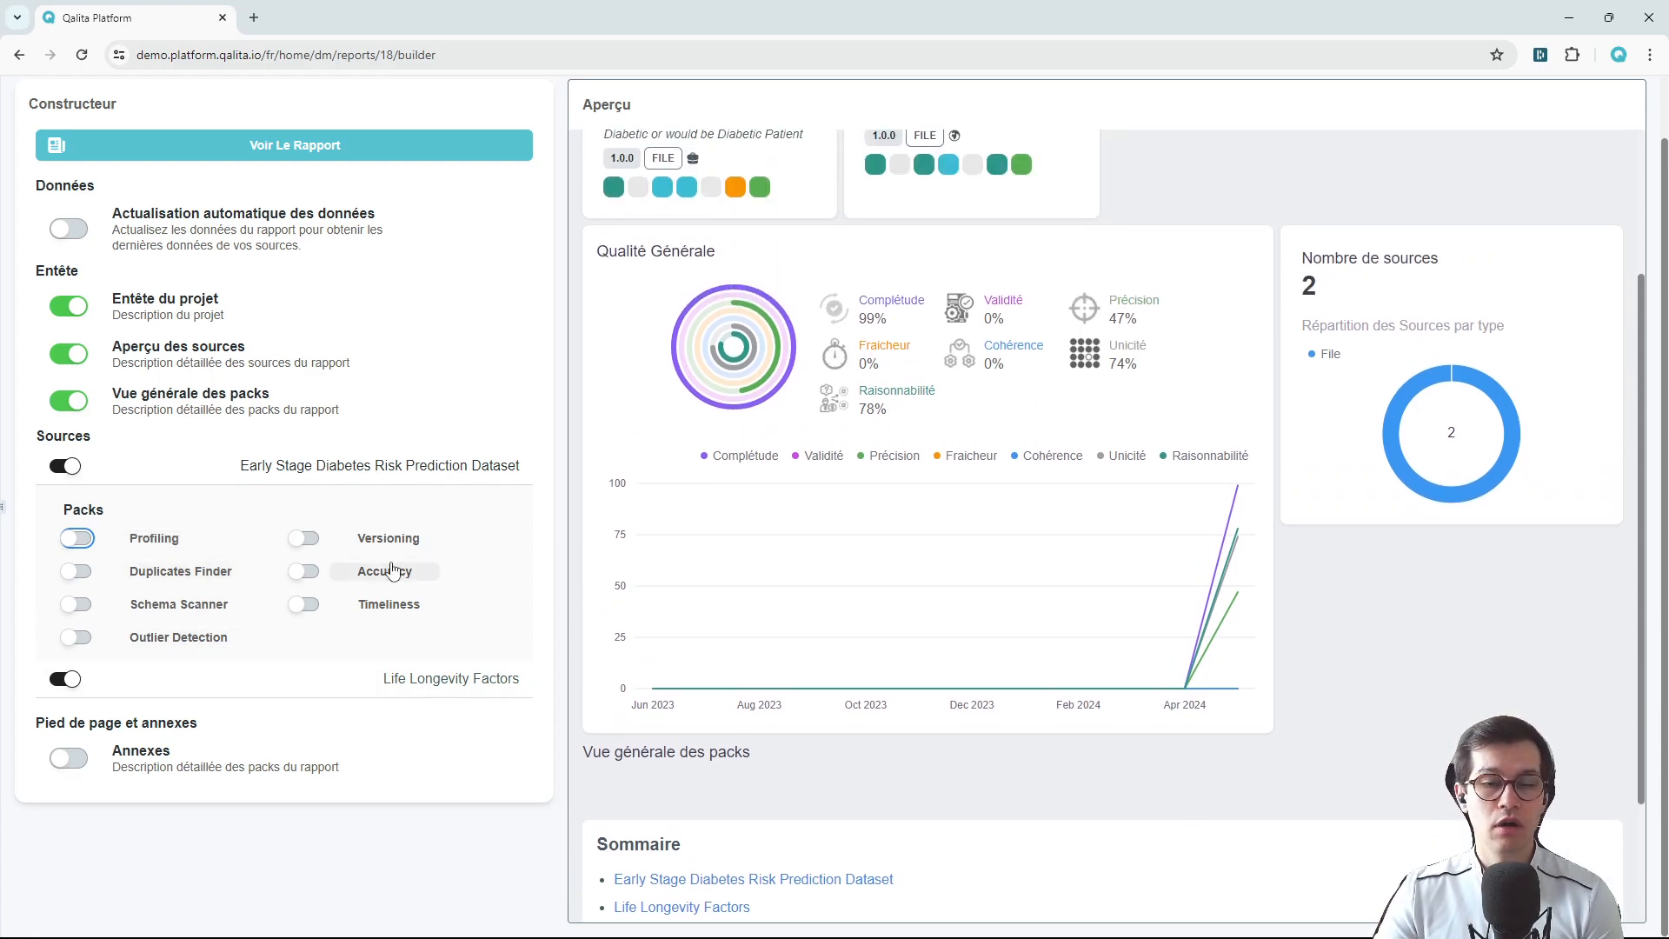
Examine the general quality section and the per-dimension scores on the Early Stage Diabetes Risk Prediction Dataset card.
scroll(829, 608, "up", 2)
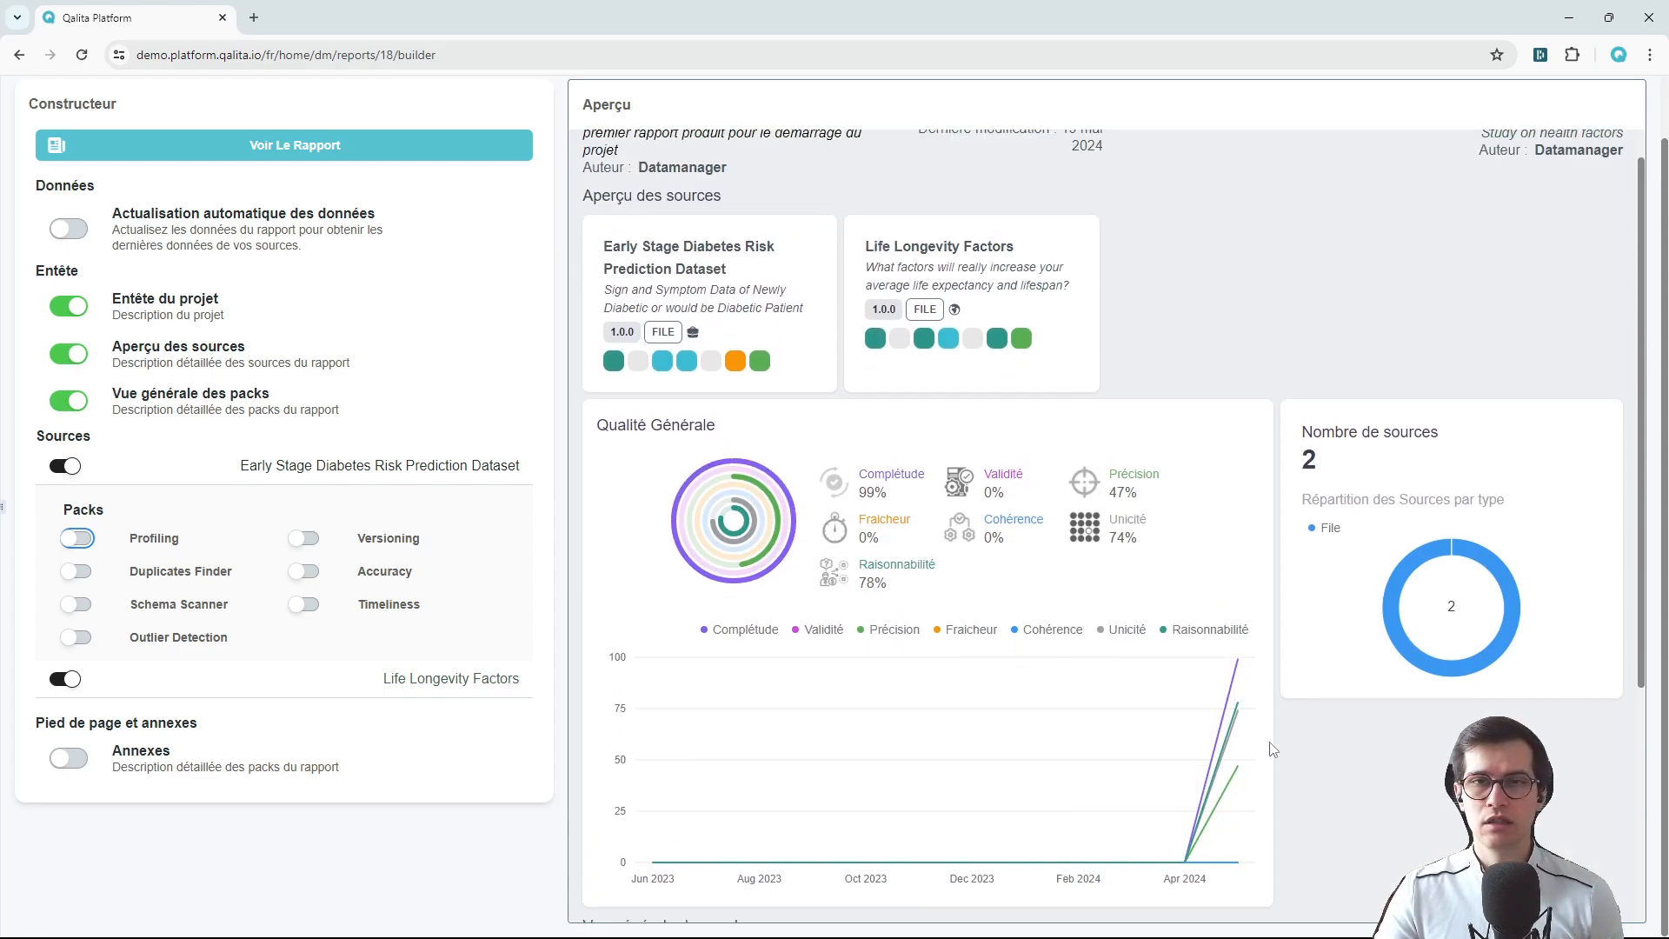
scroll(1271, 749, "up", 1)
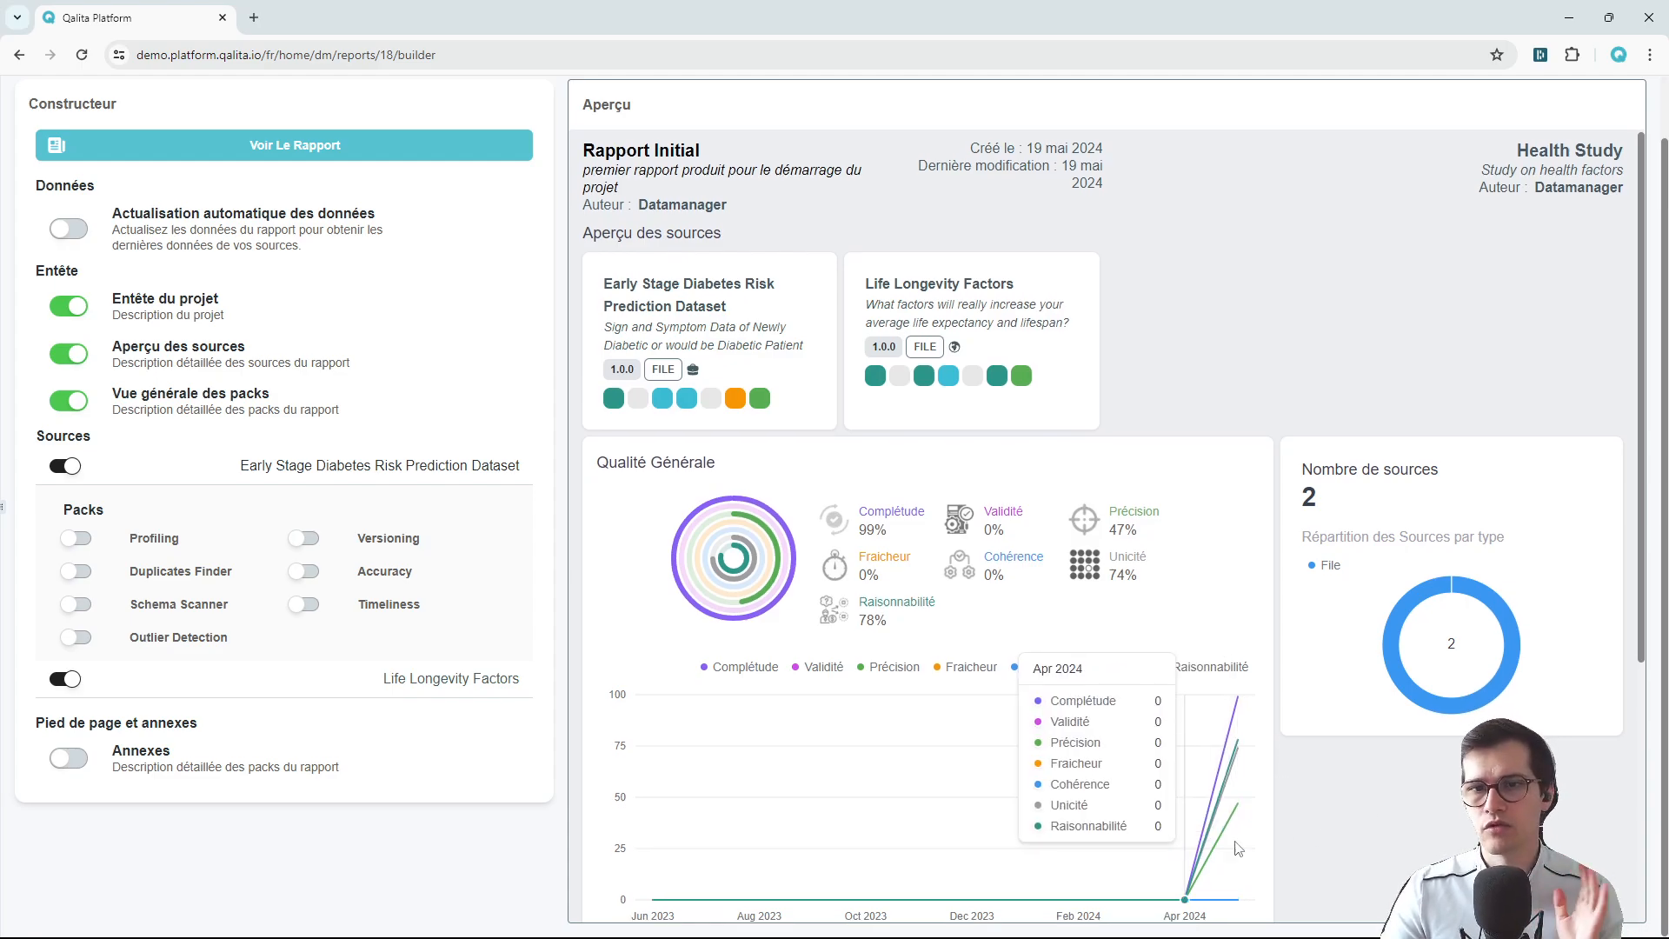
scroll(1275, 832, "down", 3)
scroll(1276, 832, "up", 3)
mouse_move(612, 407)
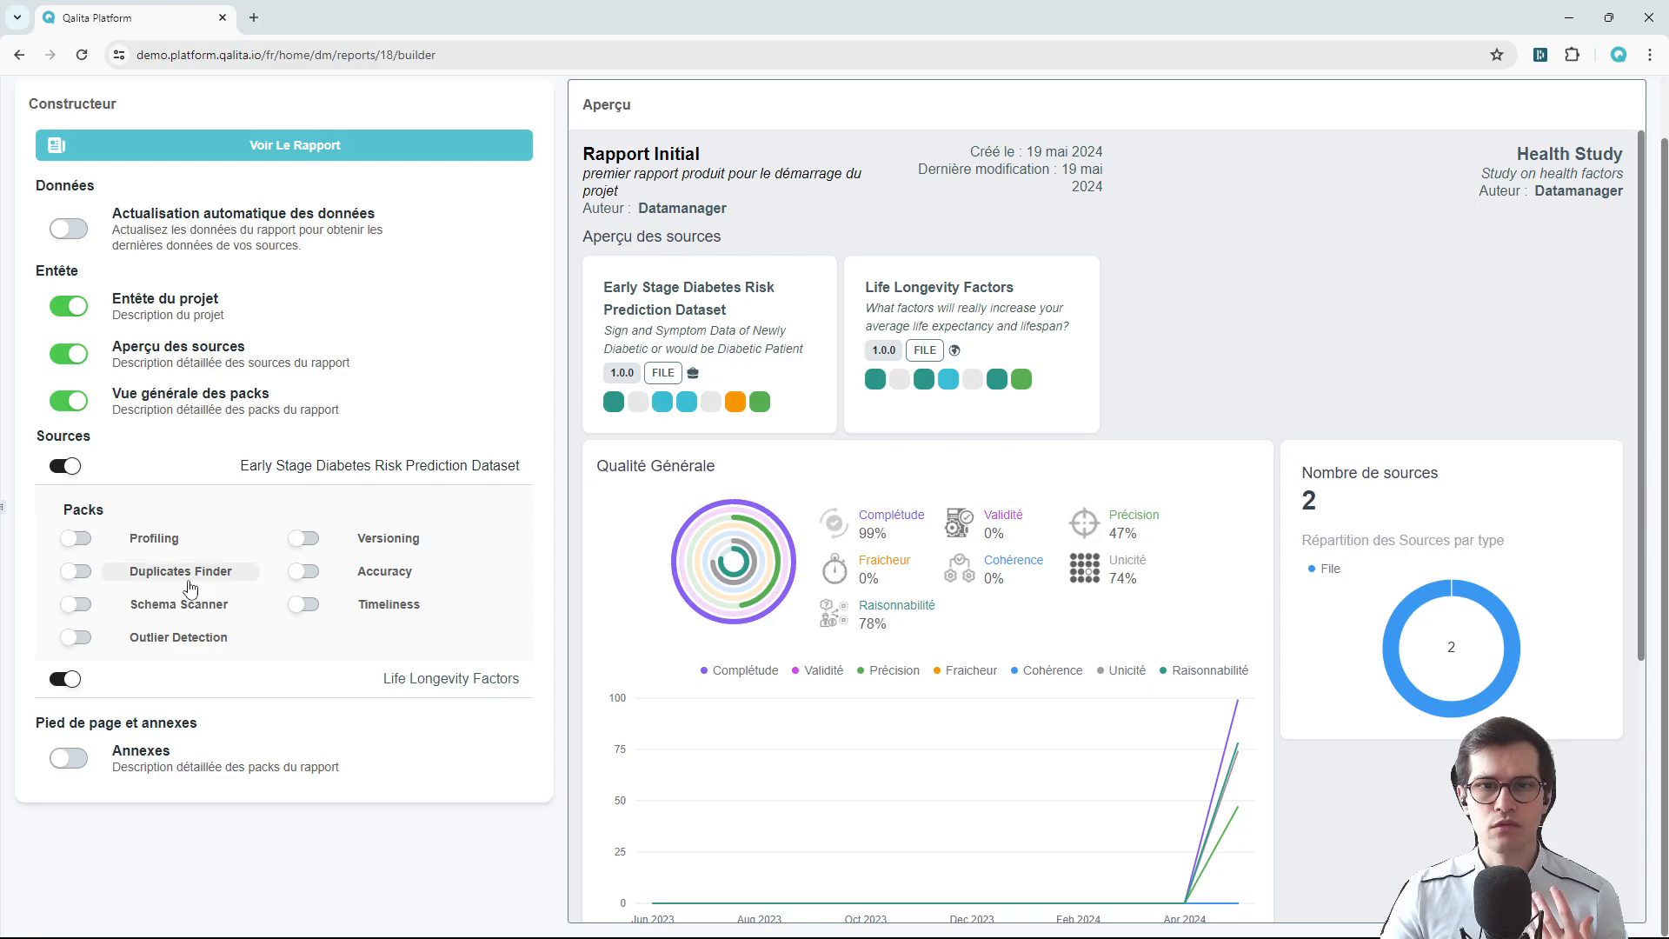
mouse_move(737, 407)
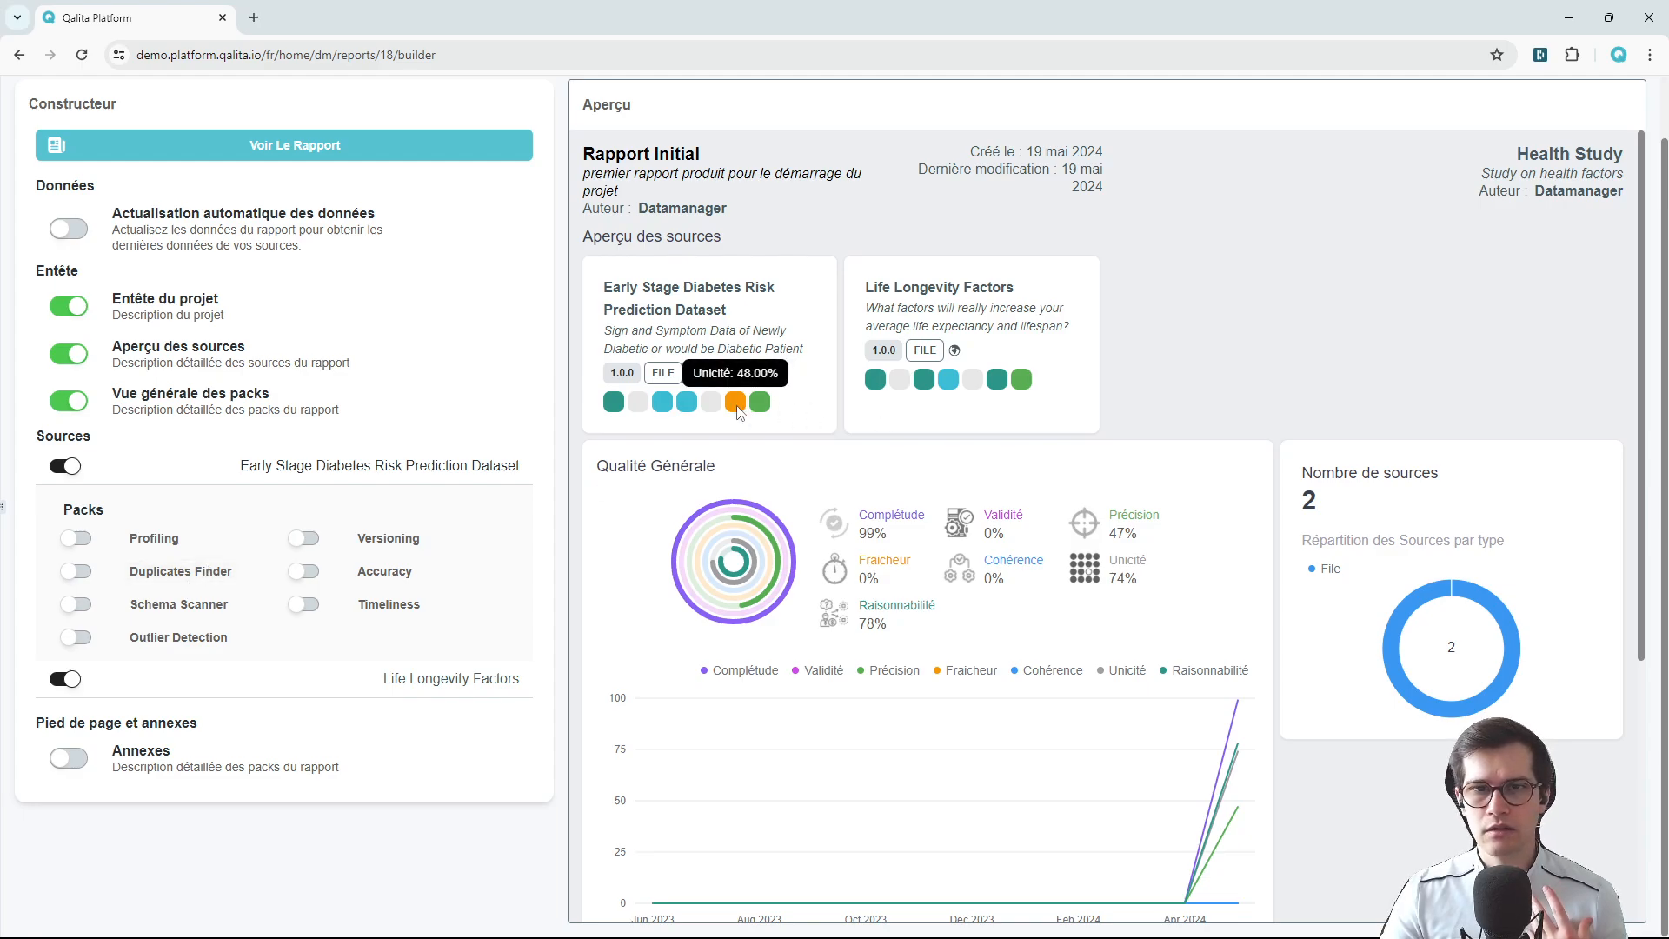
Add the Duplicates Finder pack for the Early Stage Diabetes Risk Prediction Dataset with its Schema, Metrics and Recommendations.
left_click(185, 573)
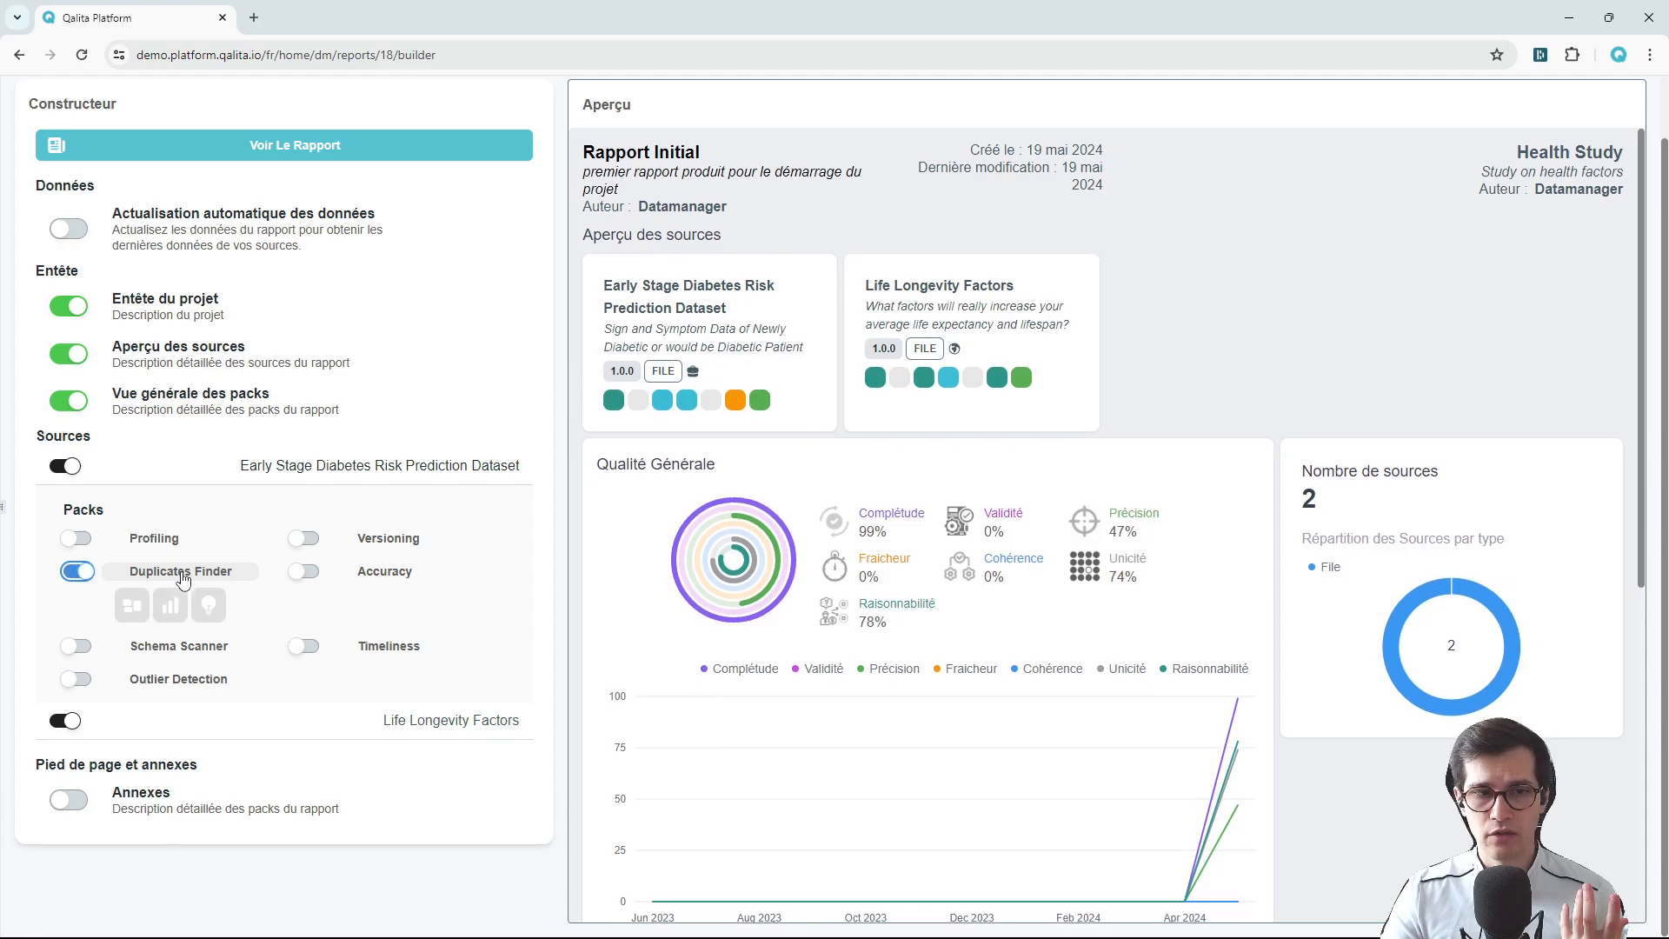
scroll(718, 548, "down", 6)
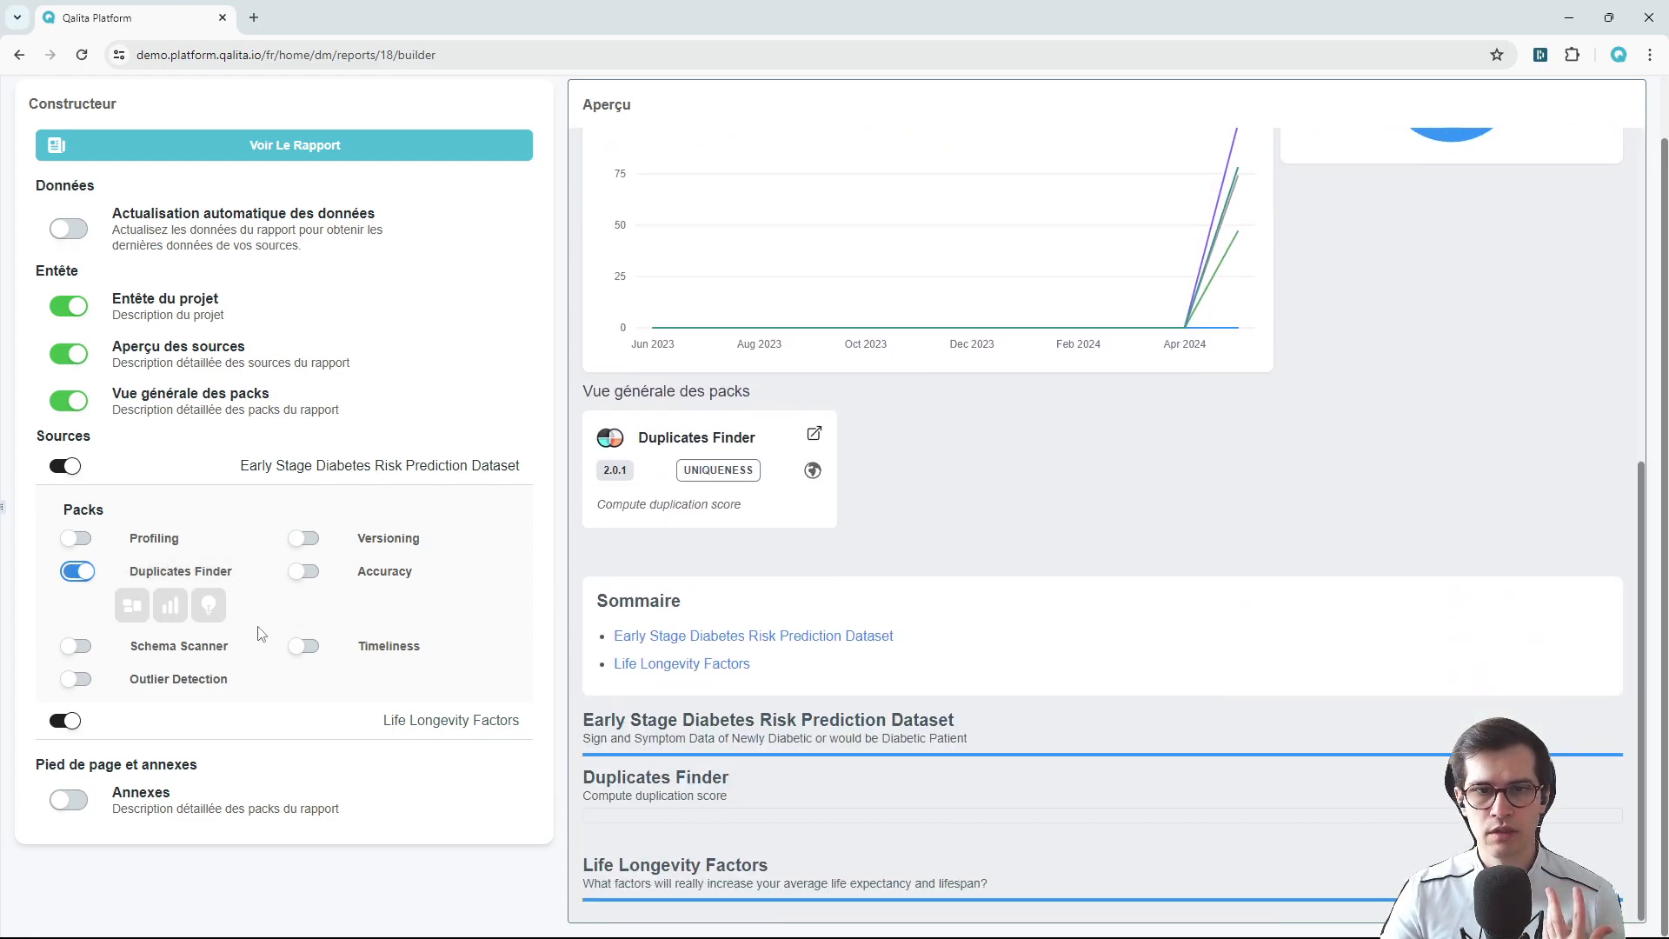
left_click(132, 605)
left_click(170, 606)
left_click(215, 606)
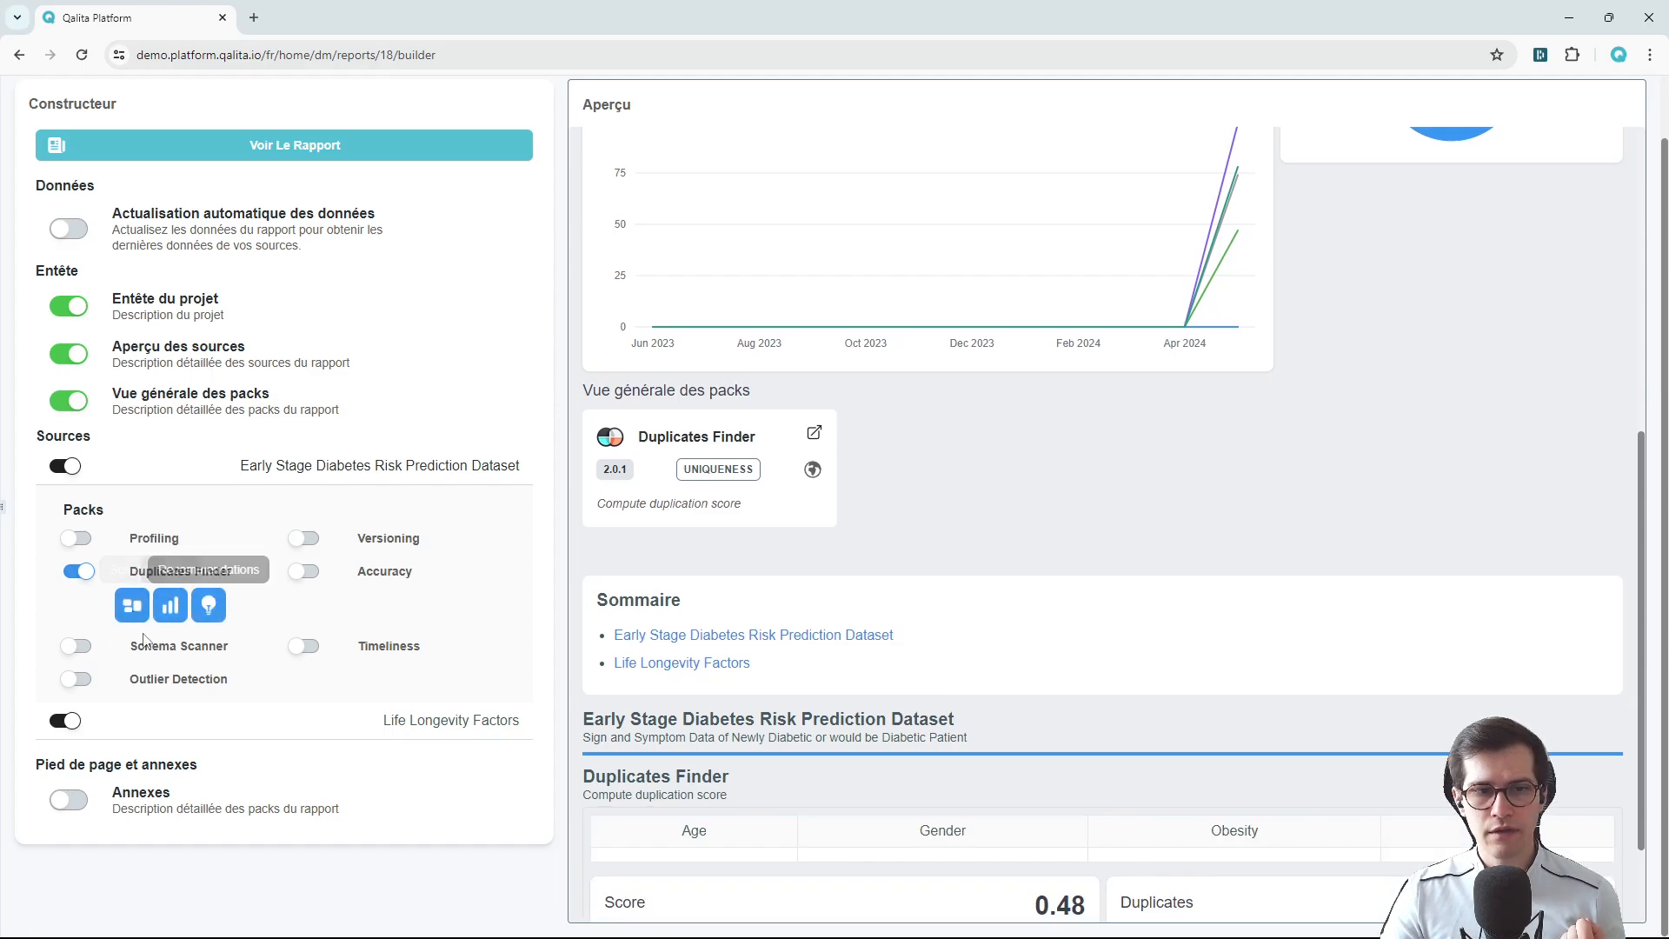
scroll(910, 529, "down", 2)
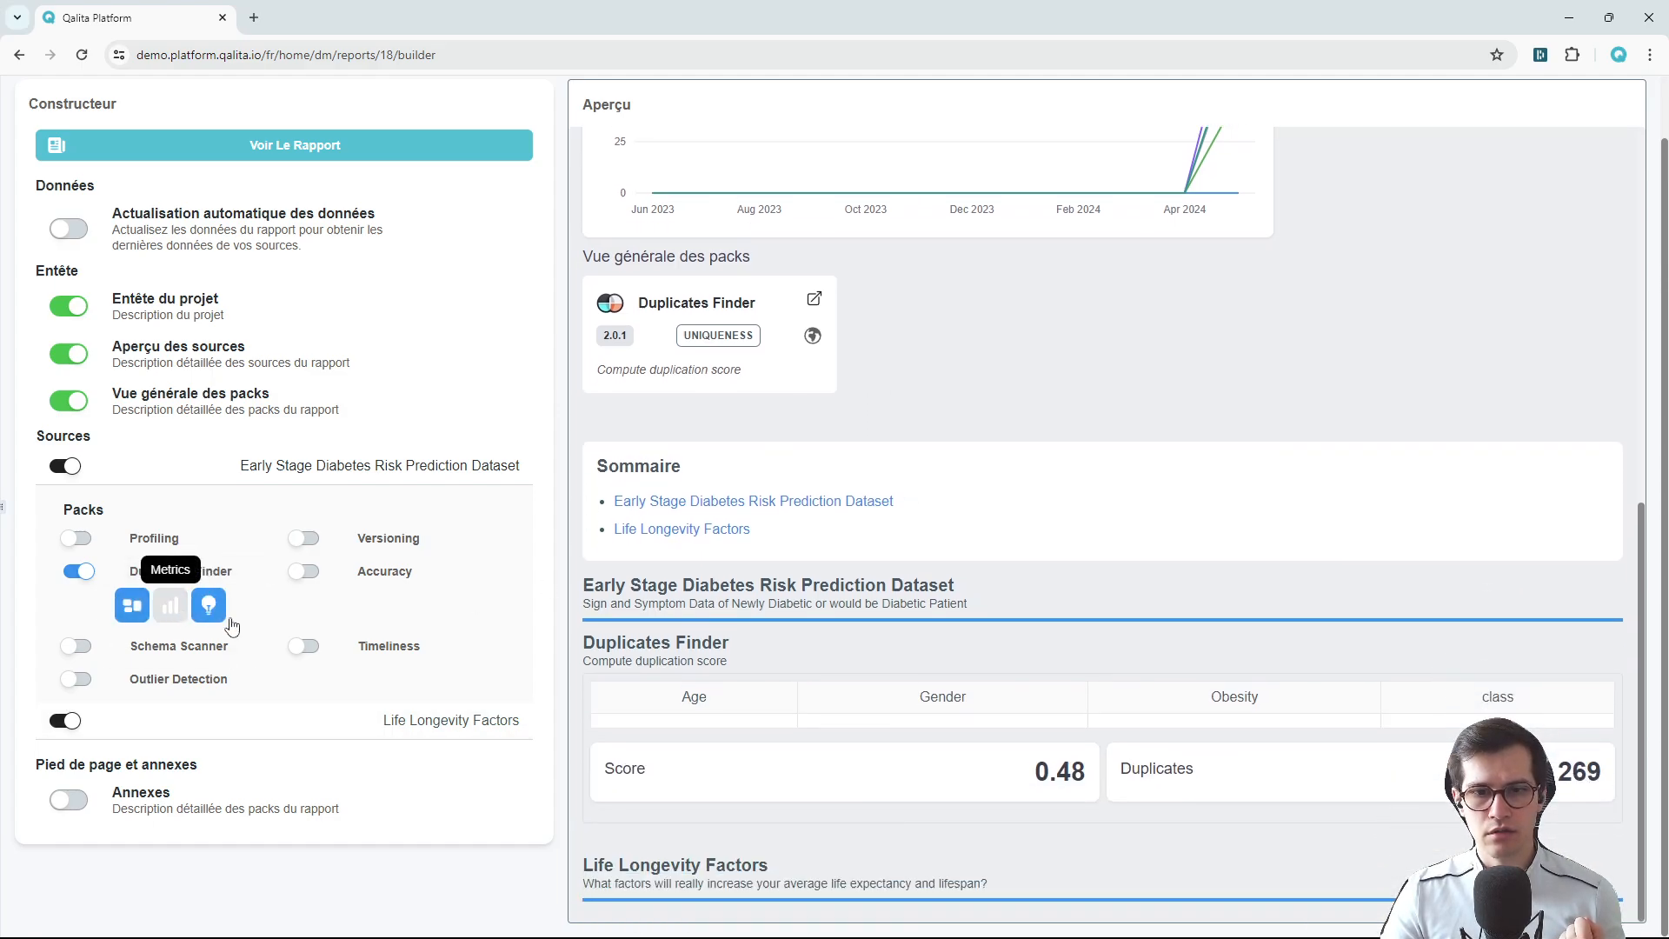
Switch the Duplicates Finder pack's Recommendations off and on again to compare the preview.
left_click_drag(1003, 815, 1139, 789)
left_click(1611, 779)
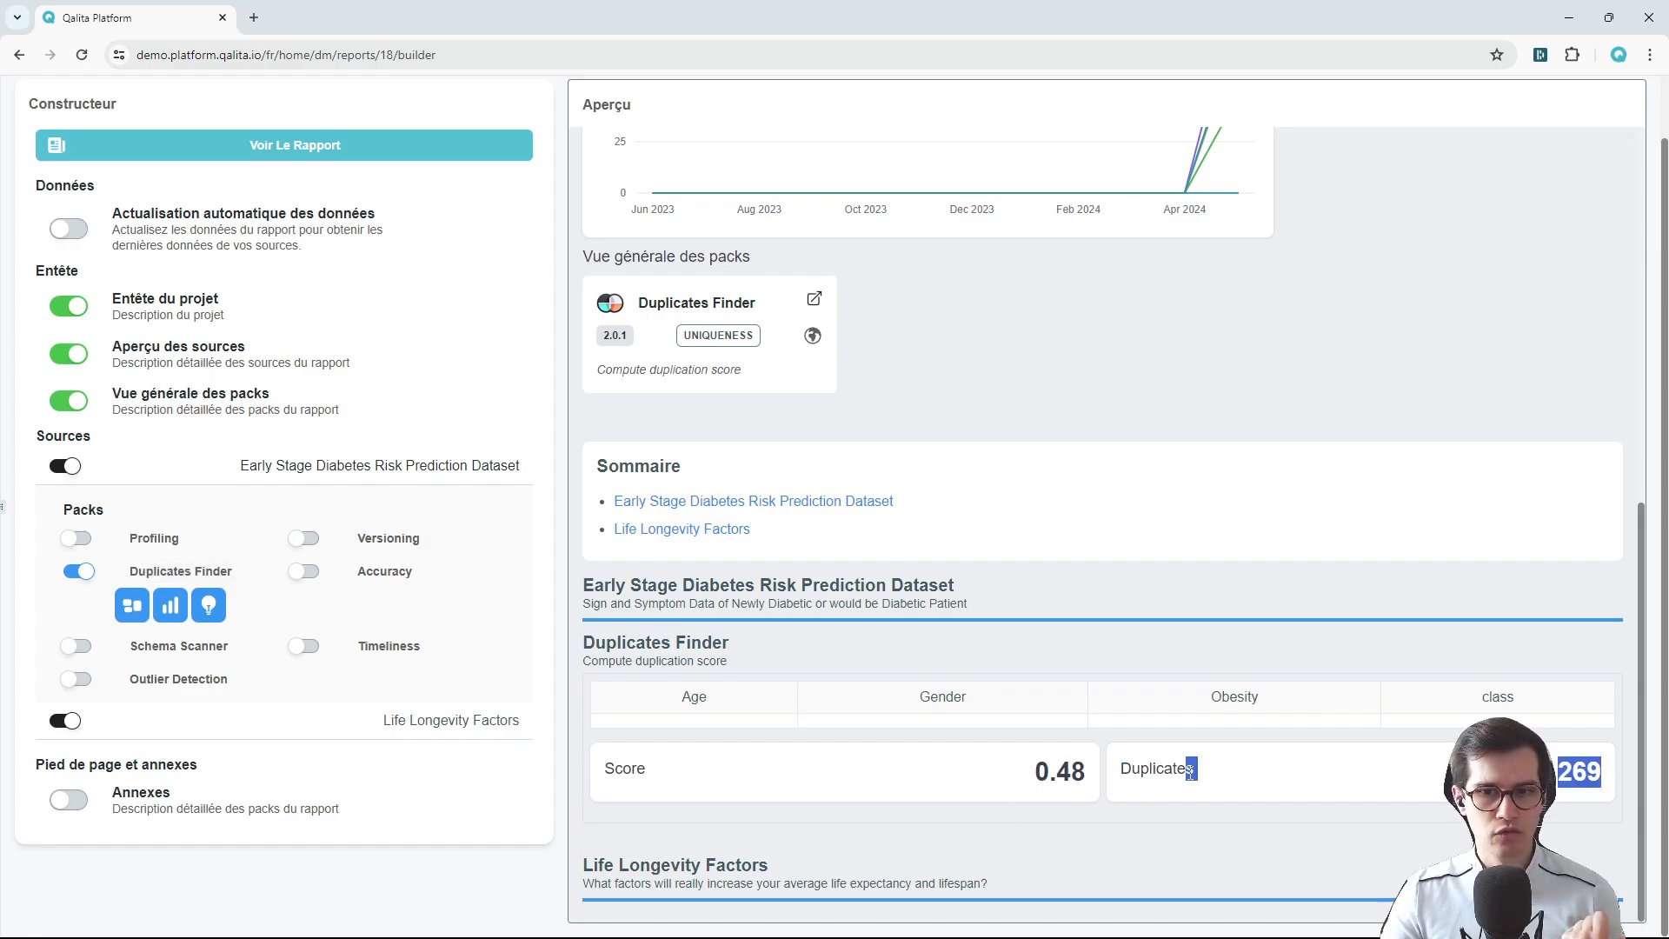
left_click(198, 617)
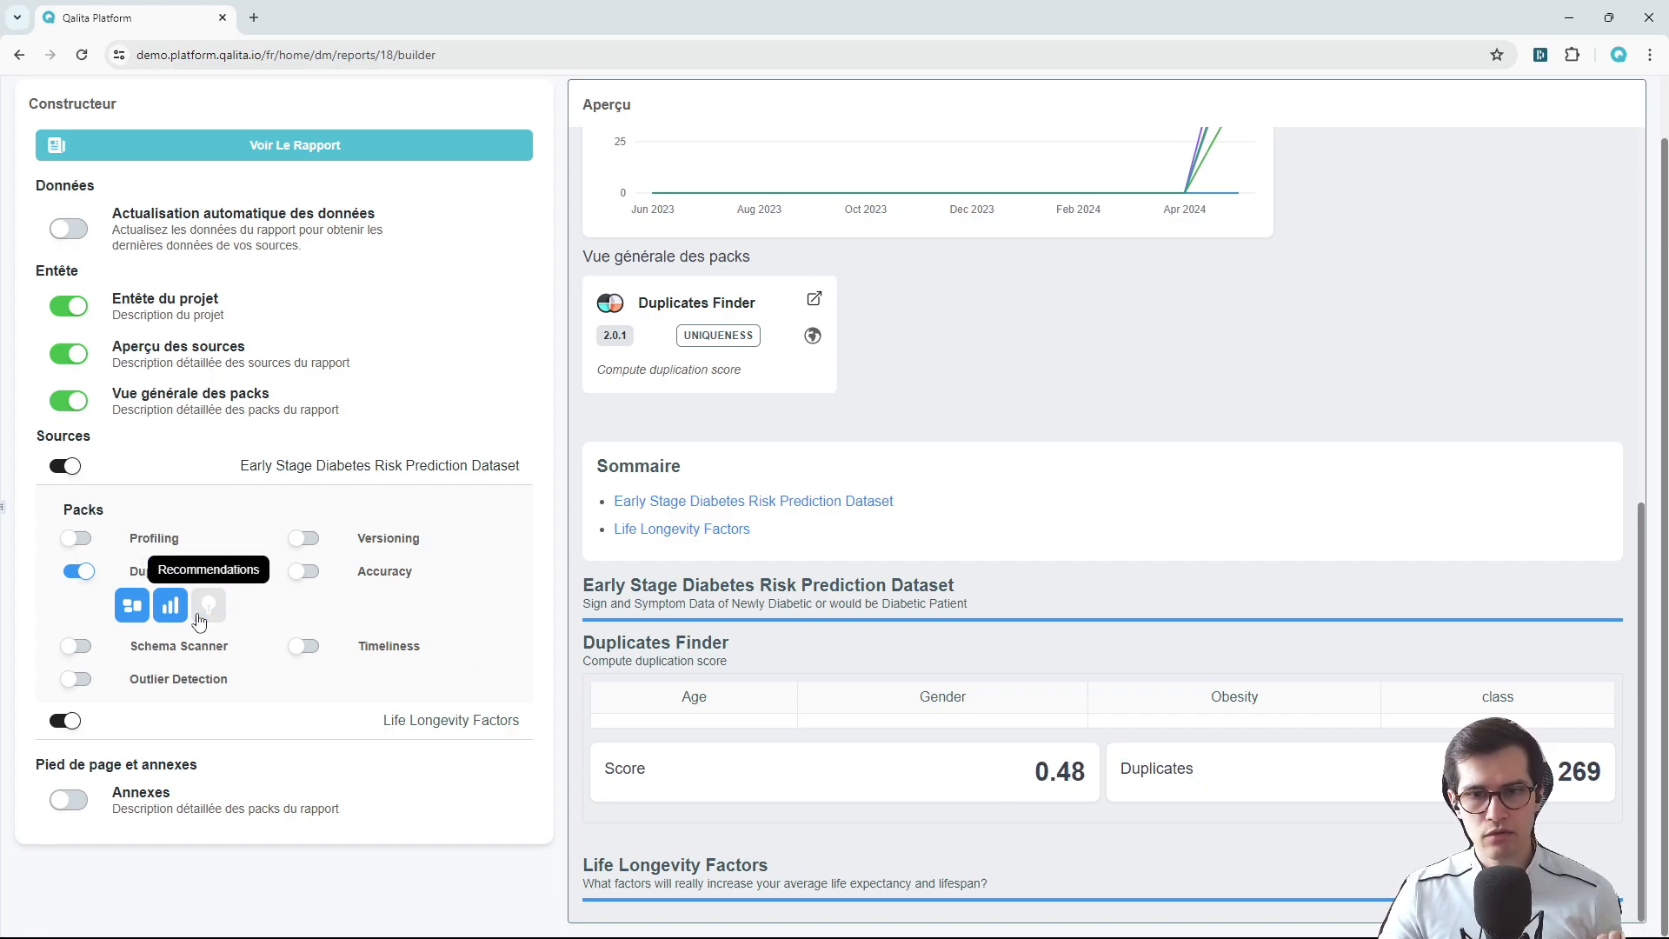
left_click(222, 614)
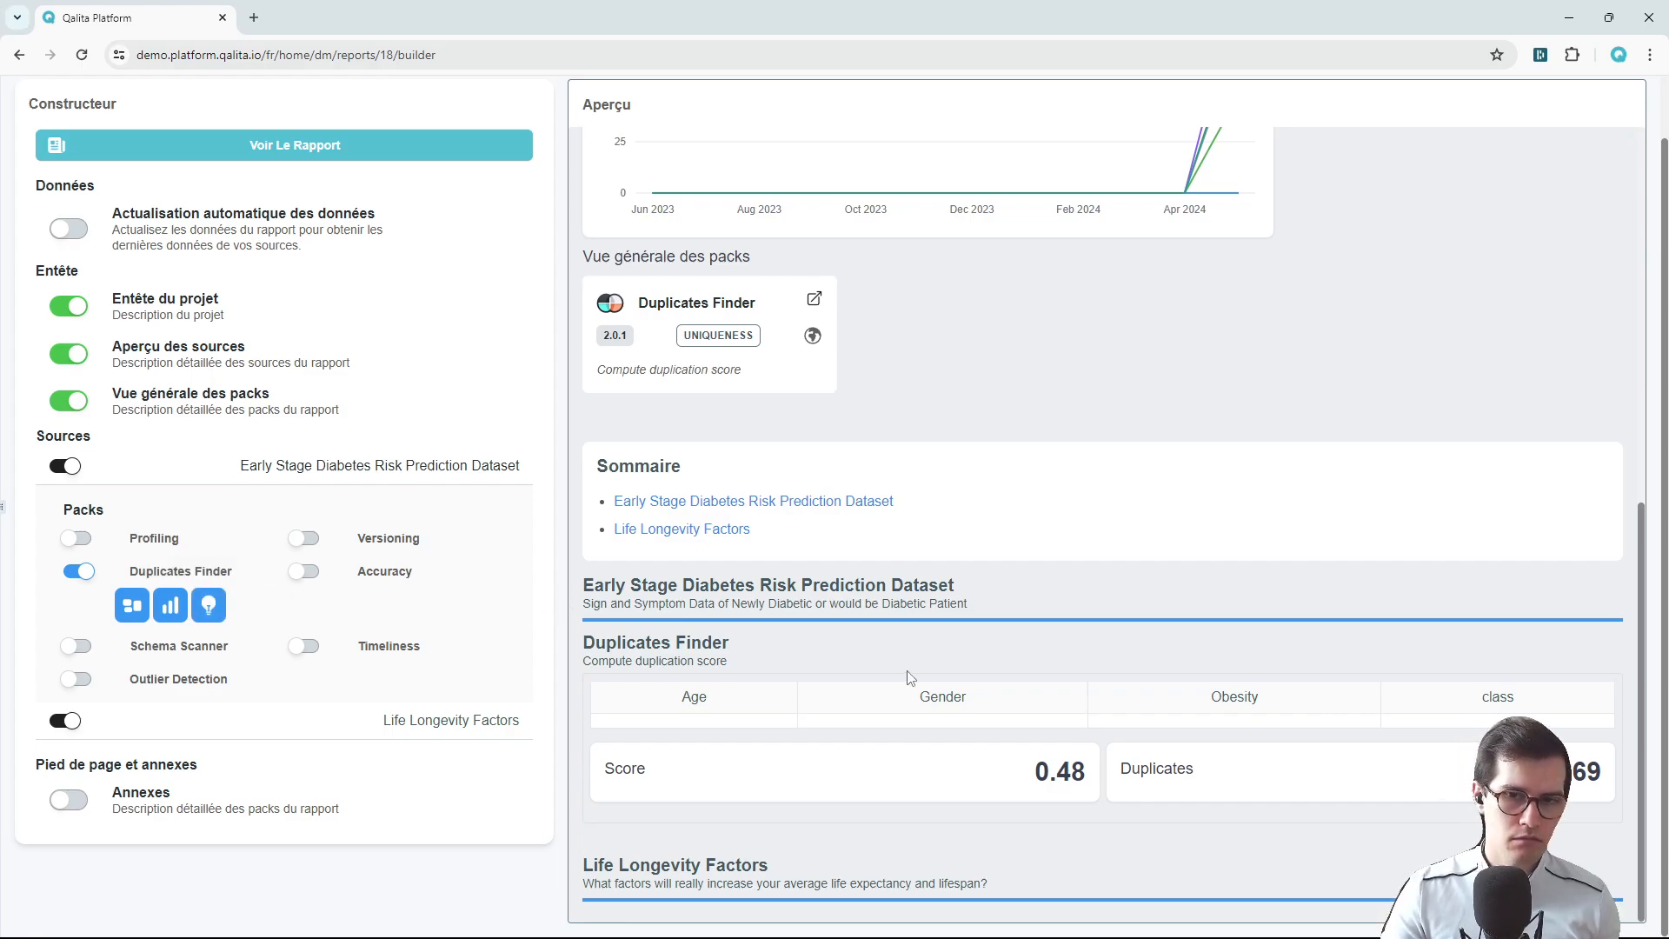
Inspect the Duplicates Finder metrics and recommendations history on the Early Stage Diabetes Risk Prediction Dataset's source page.
left_click(666, 644)
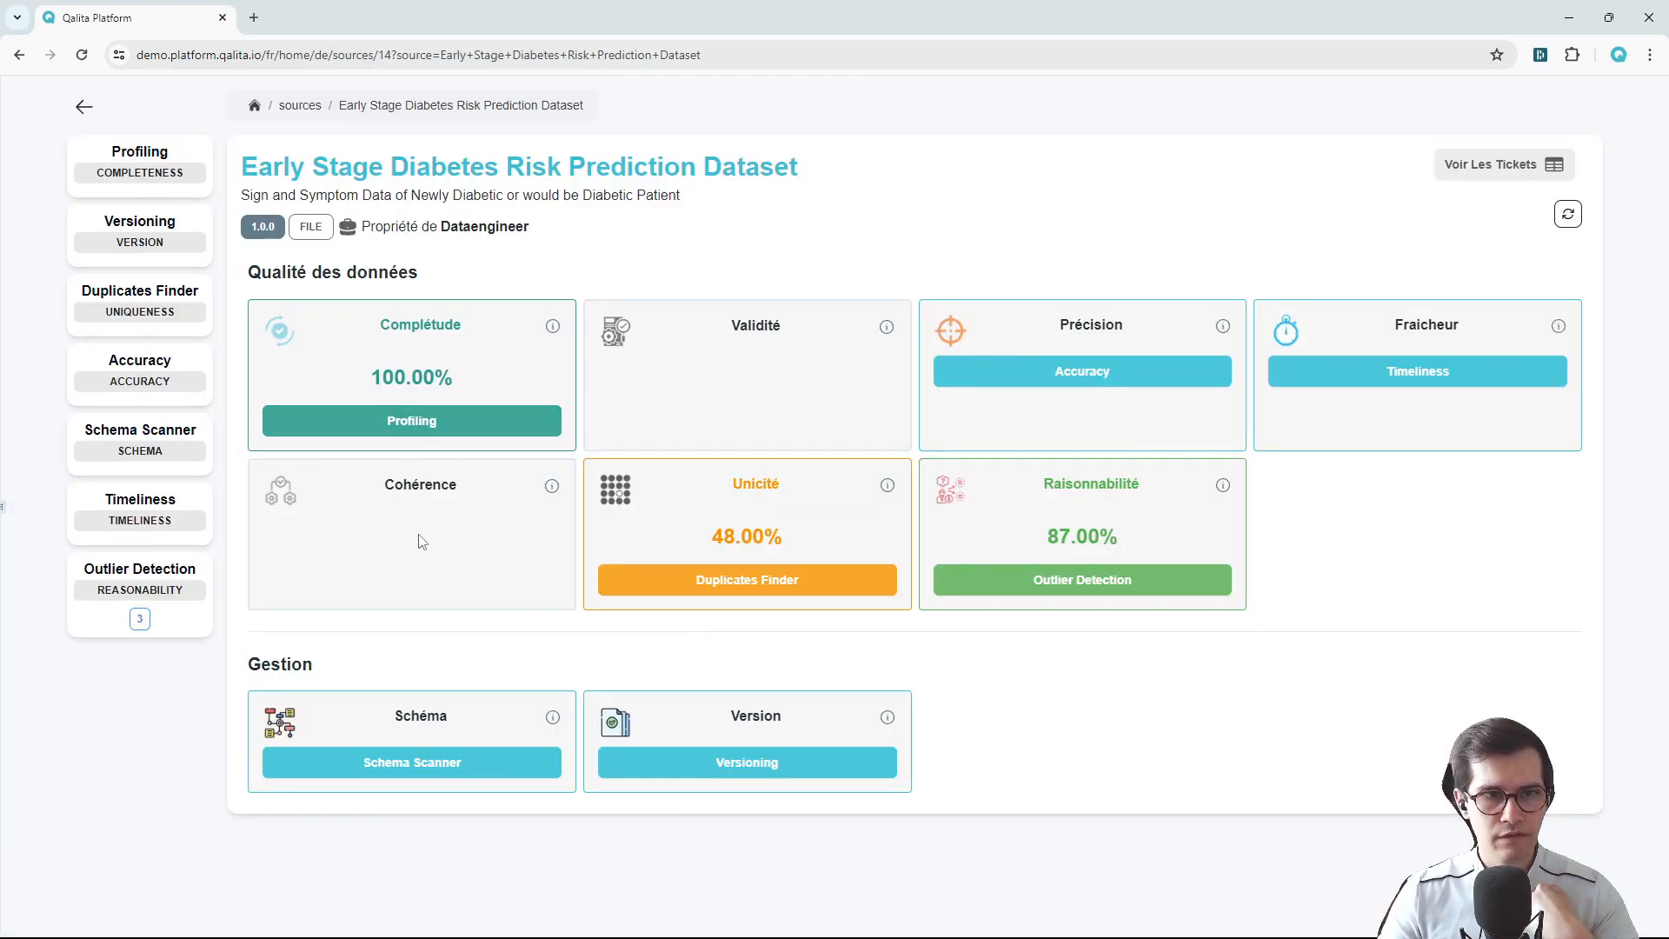
left_click(182, 320)
left_click(1443, 429)
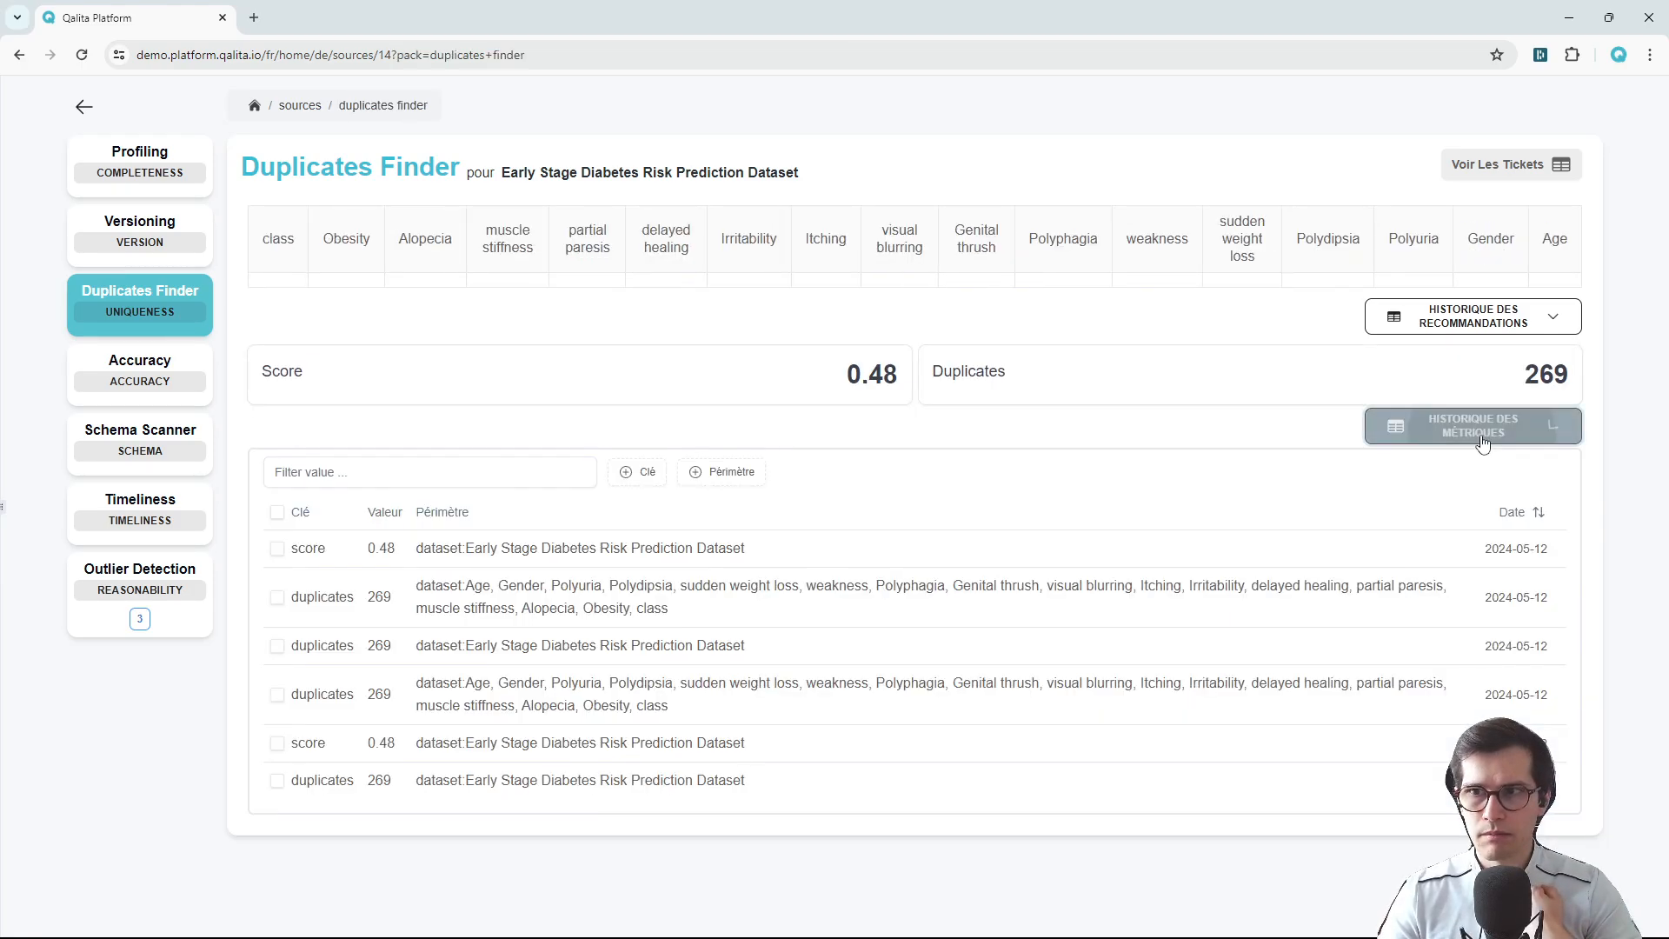
left_click(1457, 324)
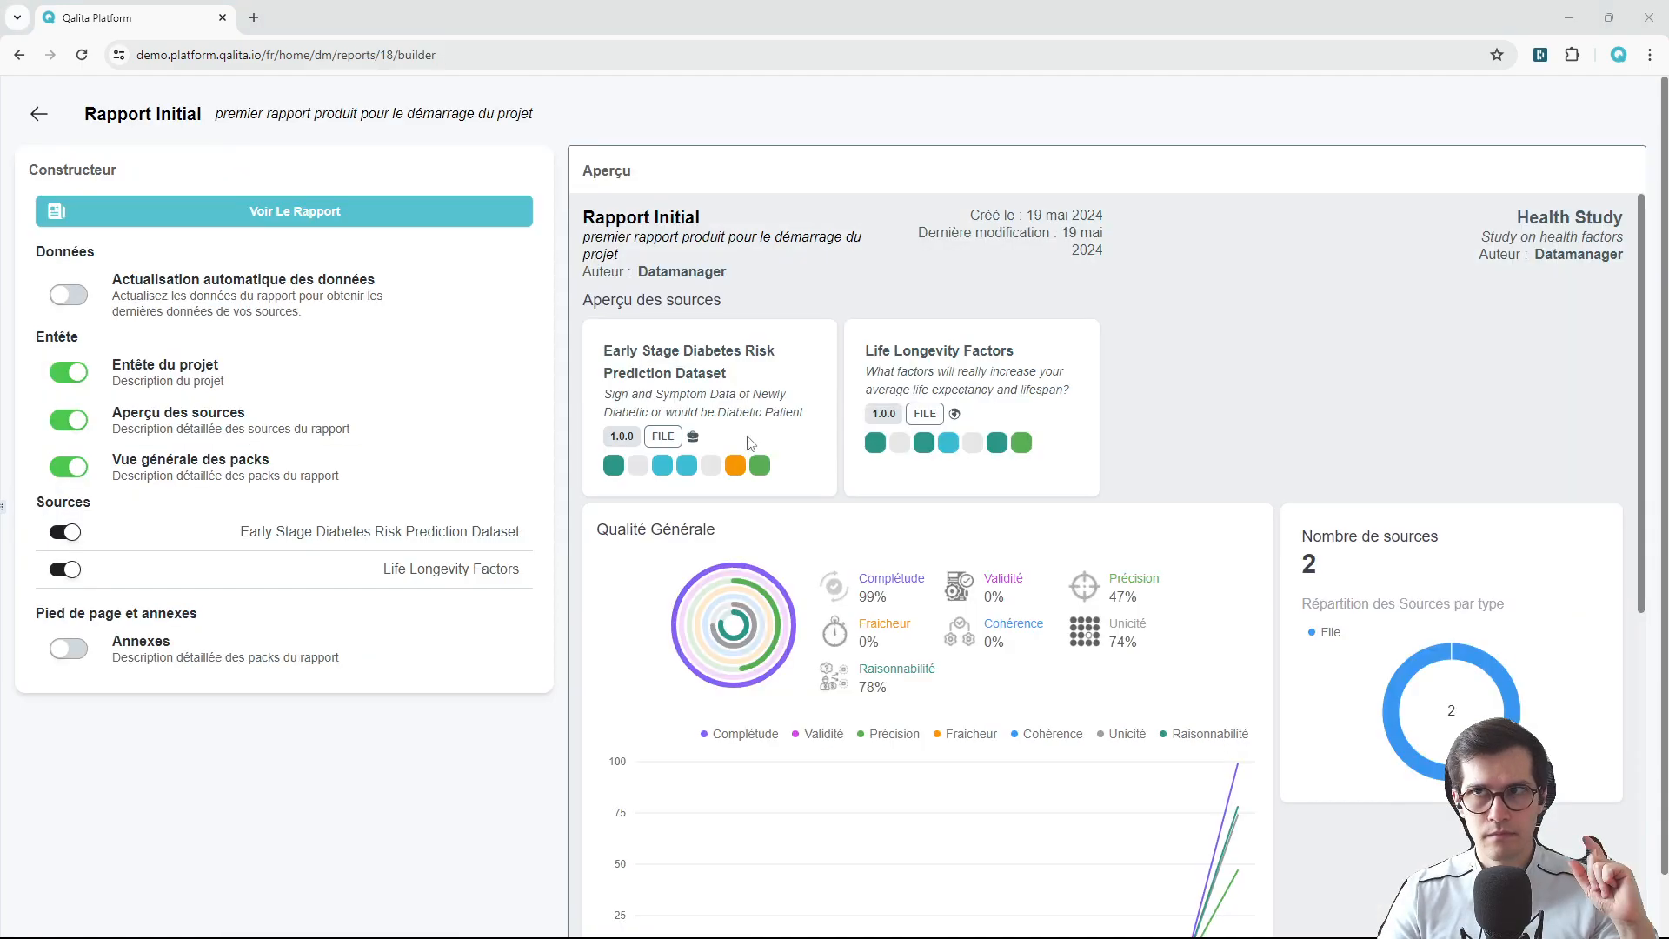
Expand both sources' packs and add Outlier Detection with Schema, Metrics and Recommendations for the Early Stage Diabetes Risk Prediction Dataset.
scroll(796, 438, "down", 5)
left_click(397, 536)
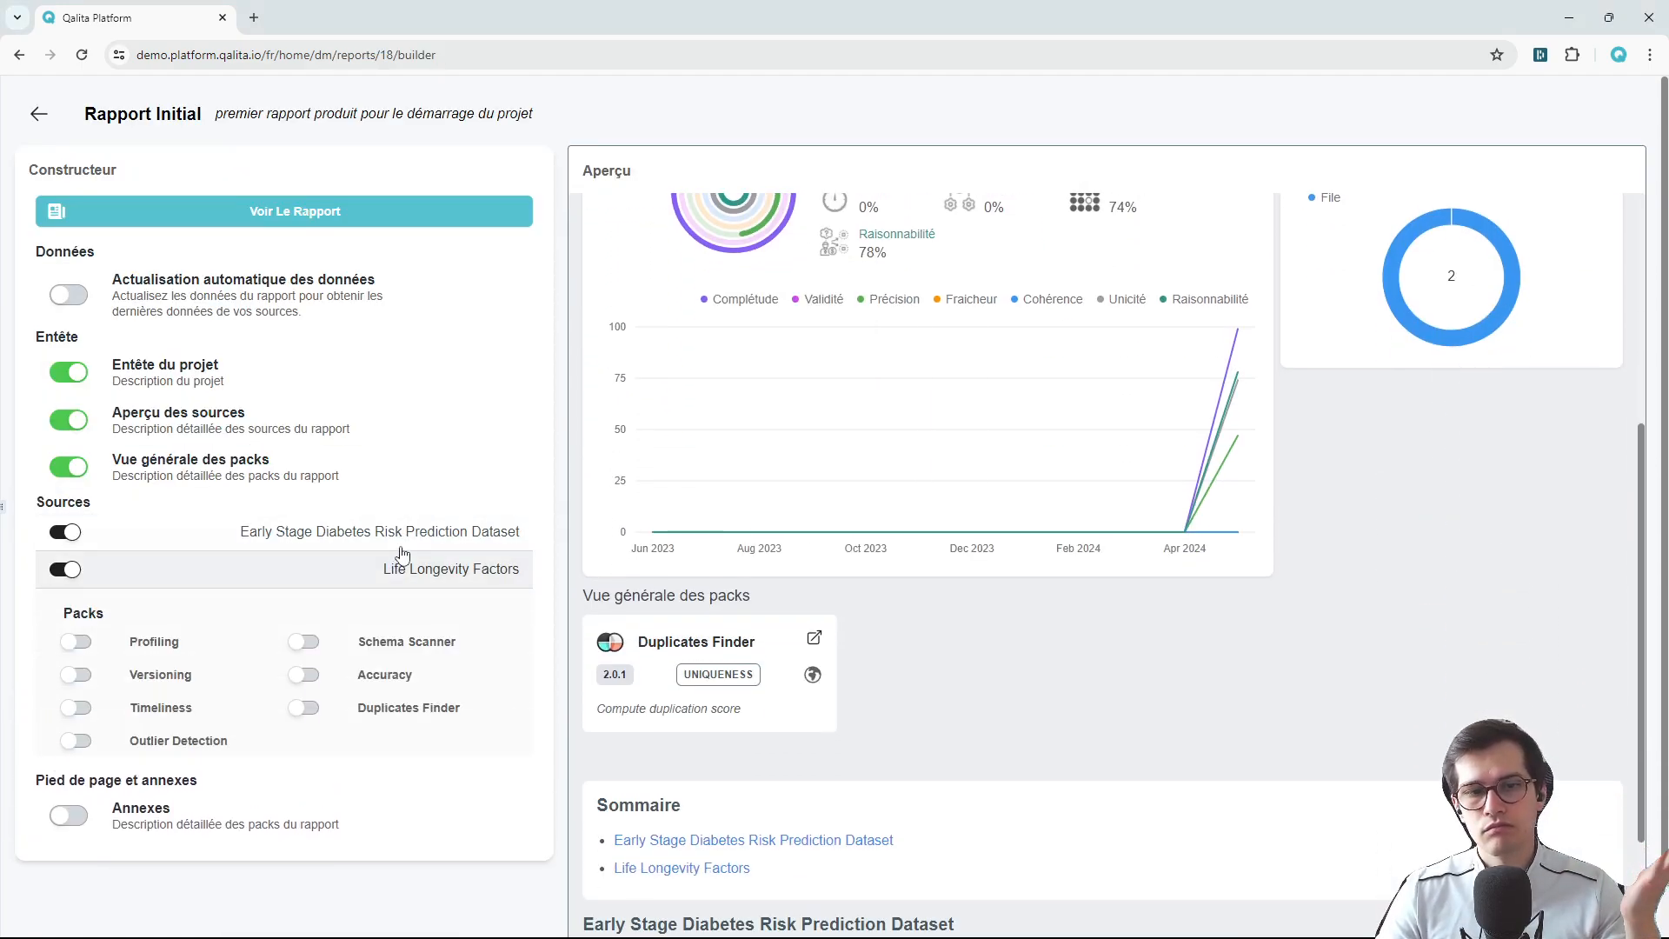
scroll(1075, 550, "down", 5)
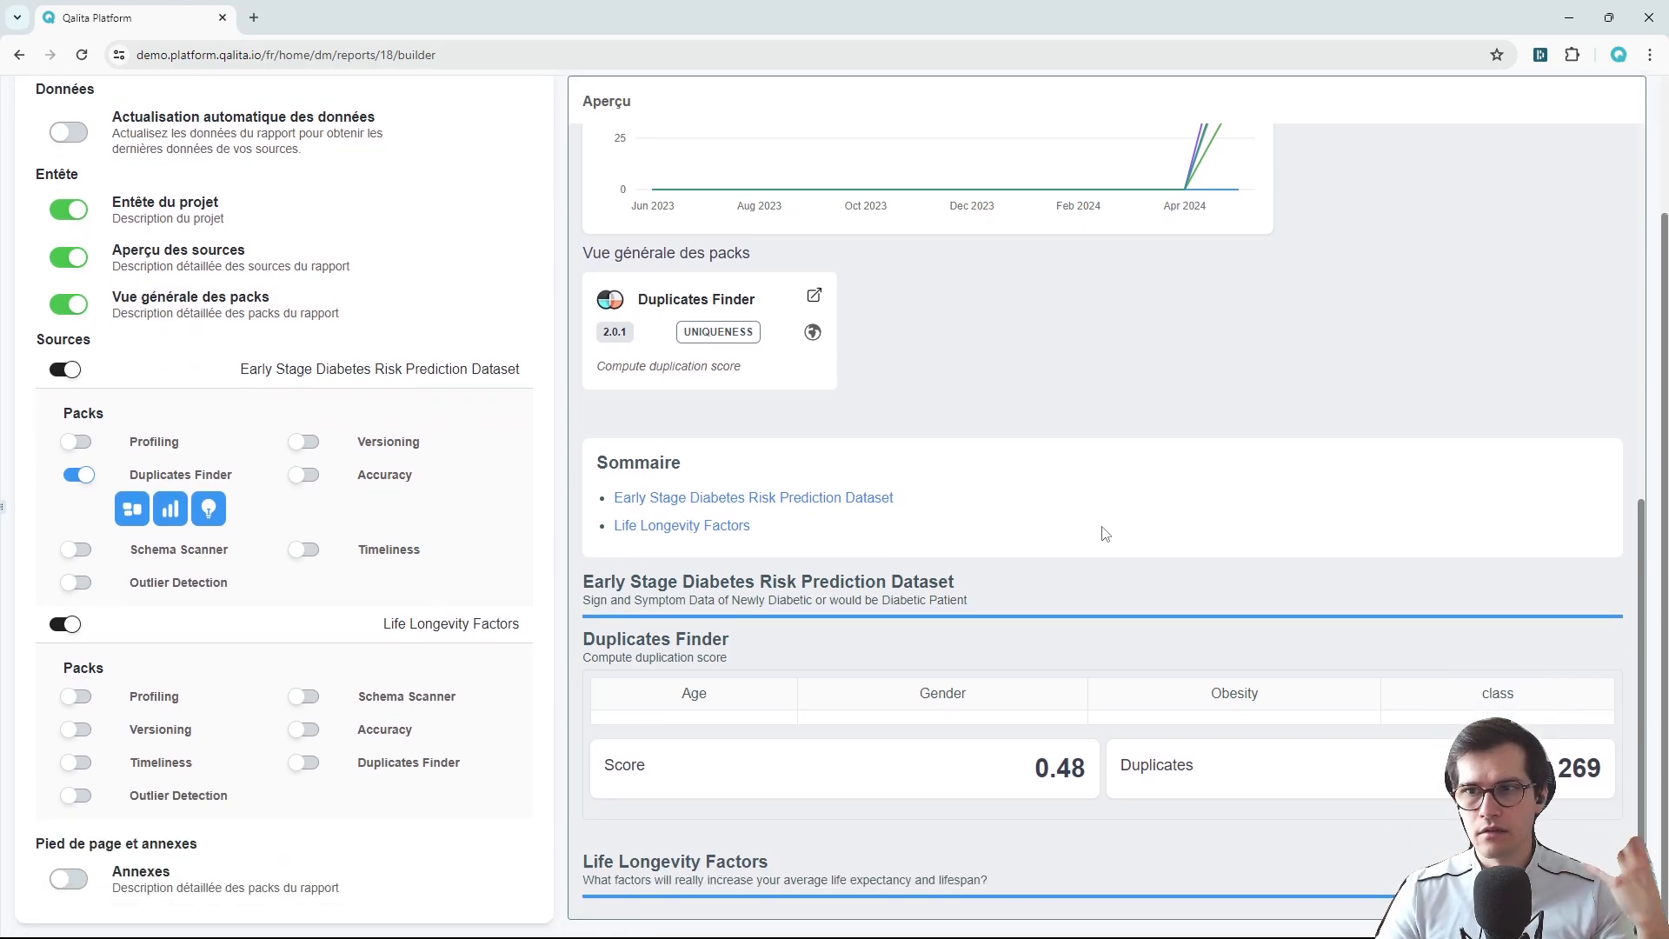
scroll(1104, 534, "up", 8)
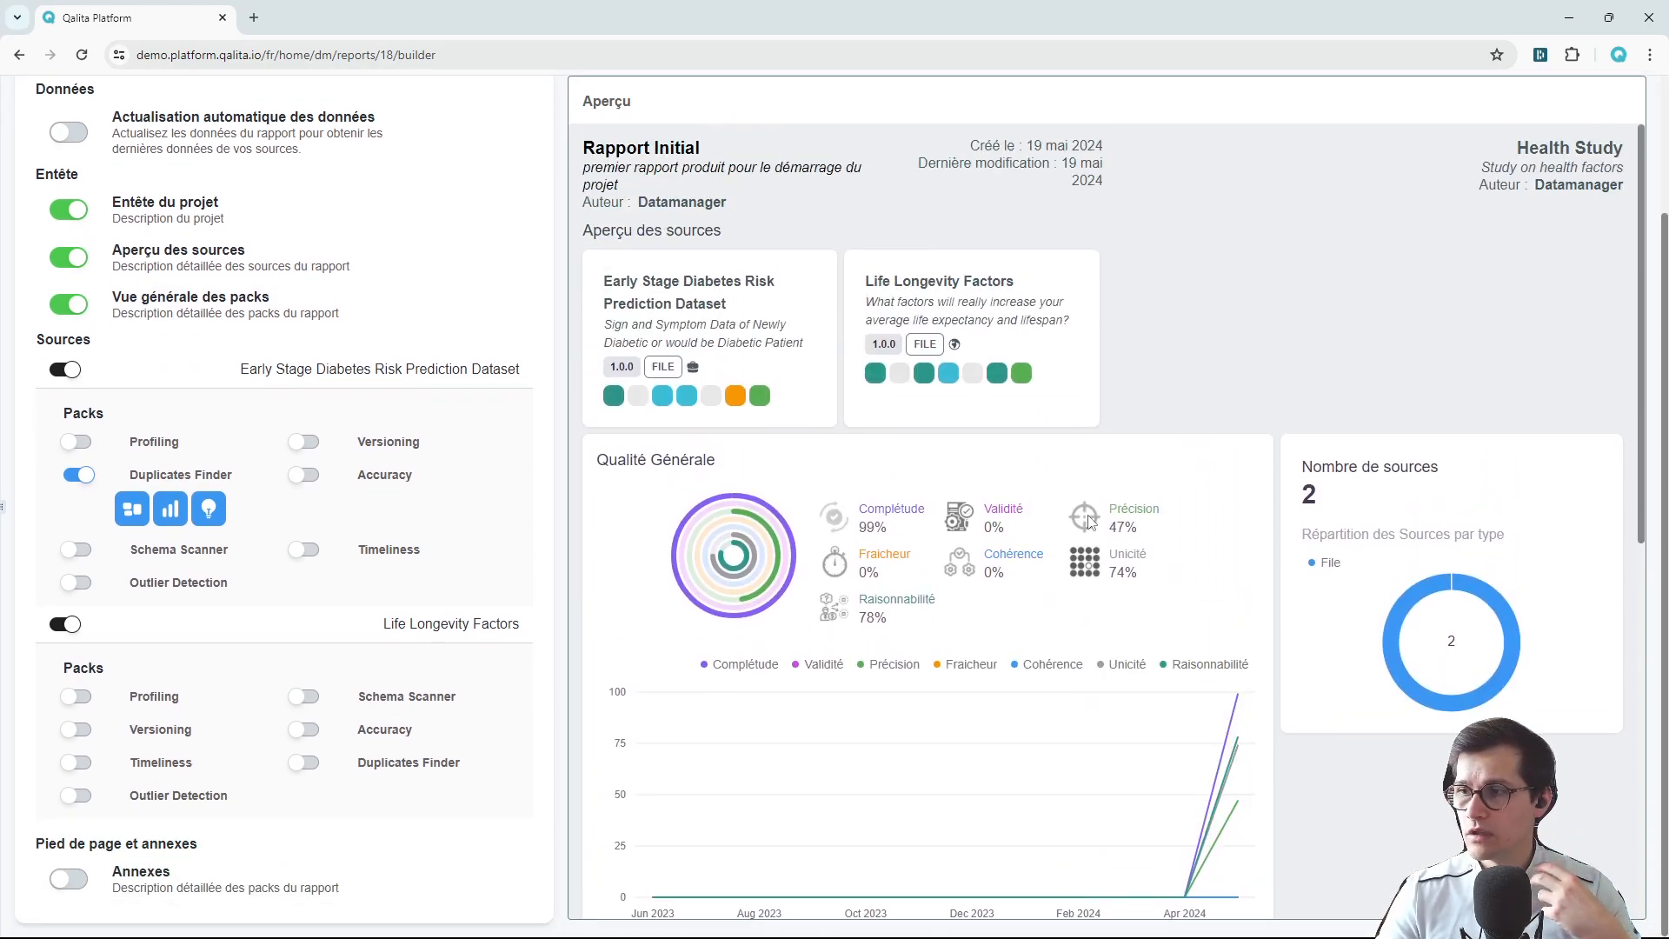
scroll(949, 538, "up", 2)
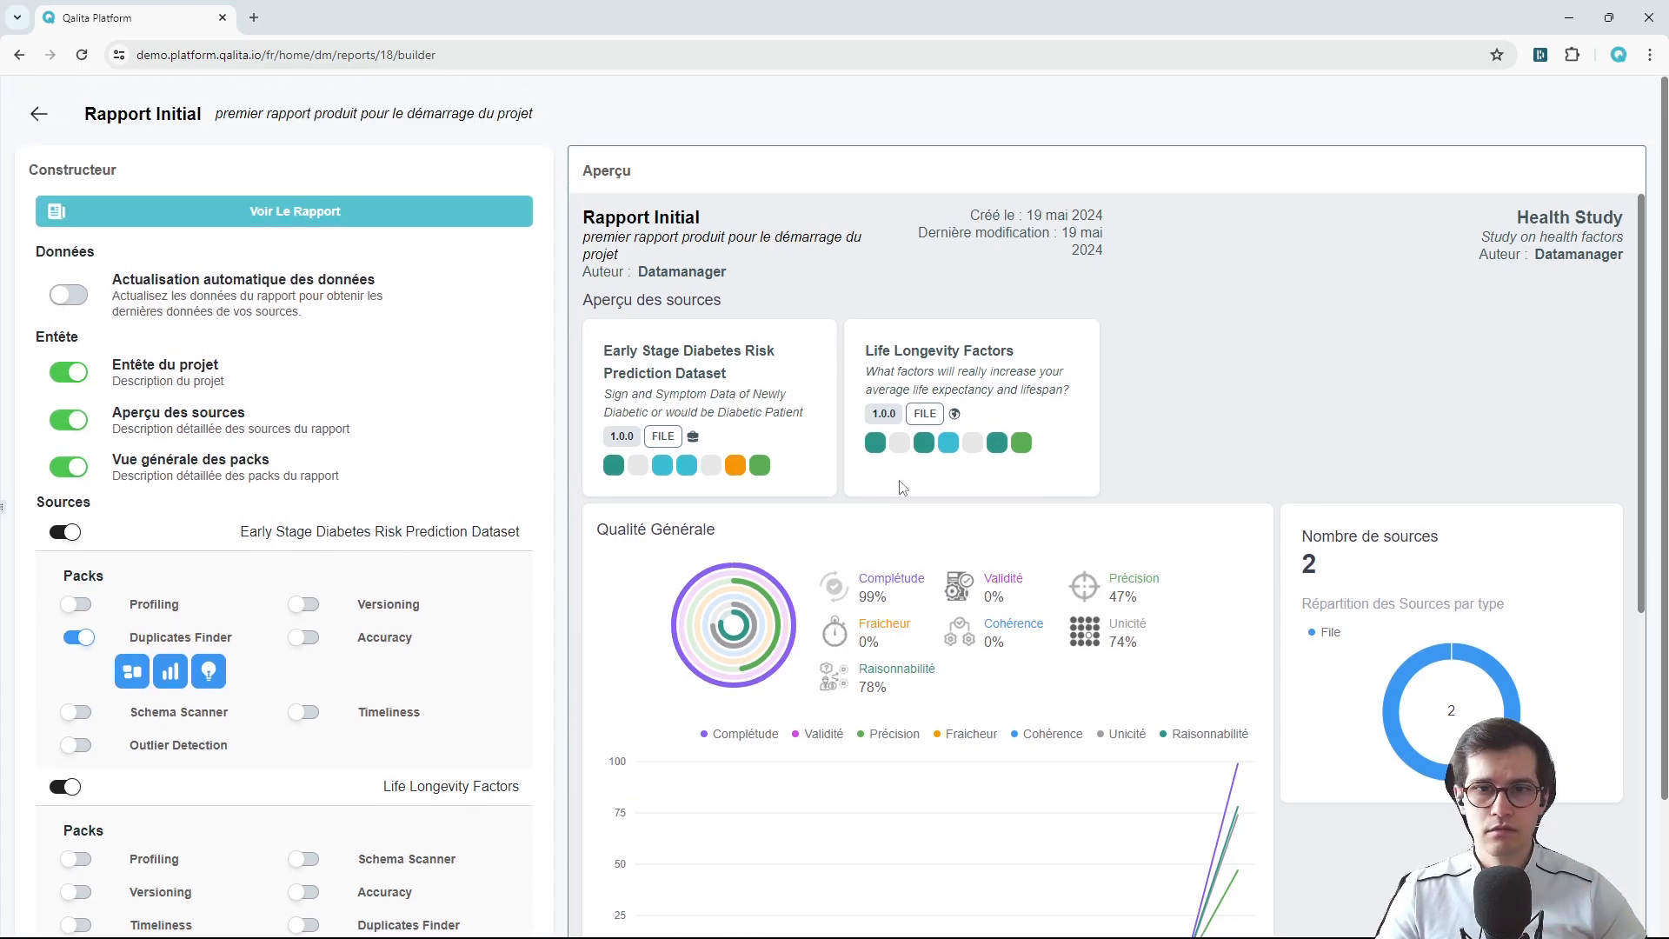
scroll(903, 487, "down", 8)
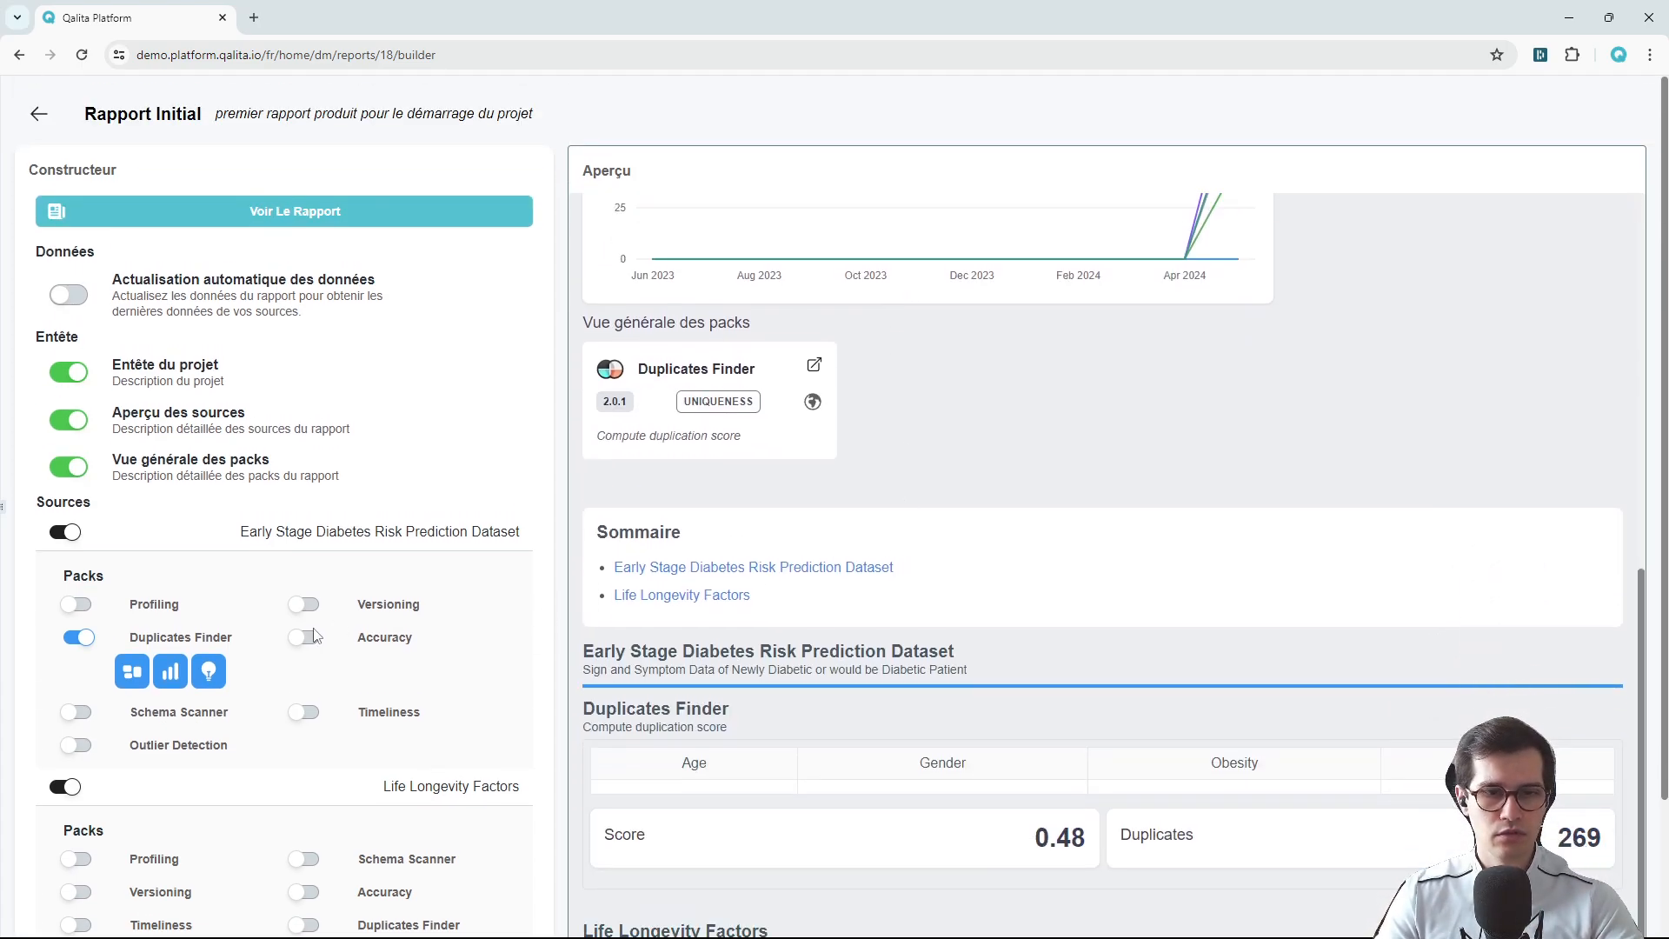
left_click(77, 745)
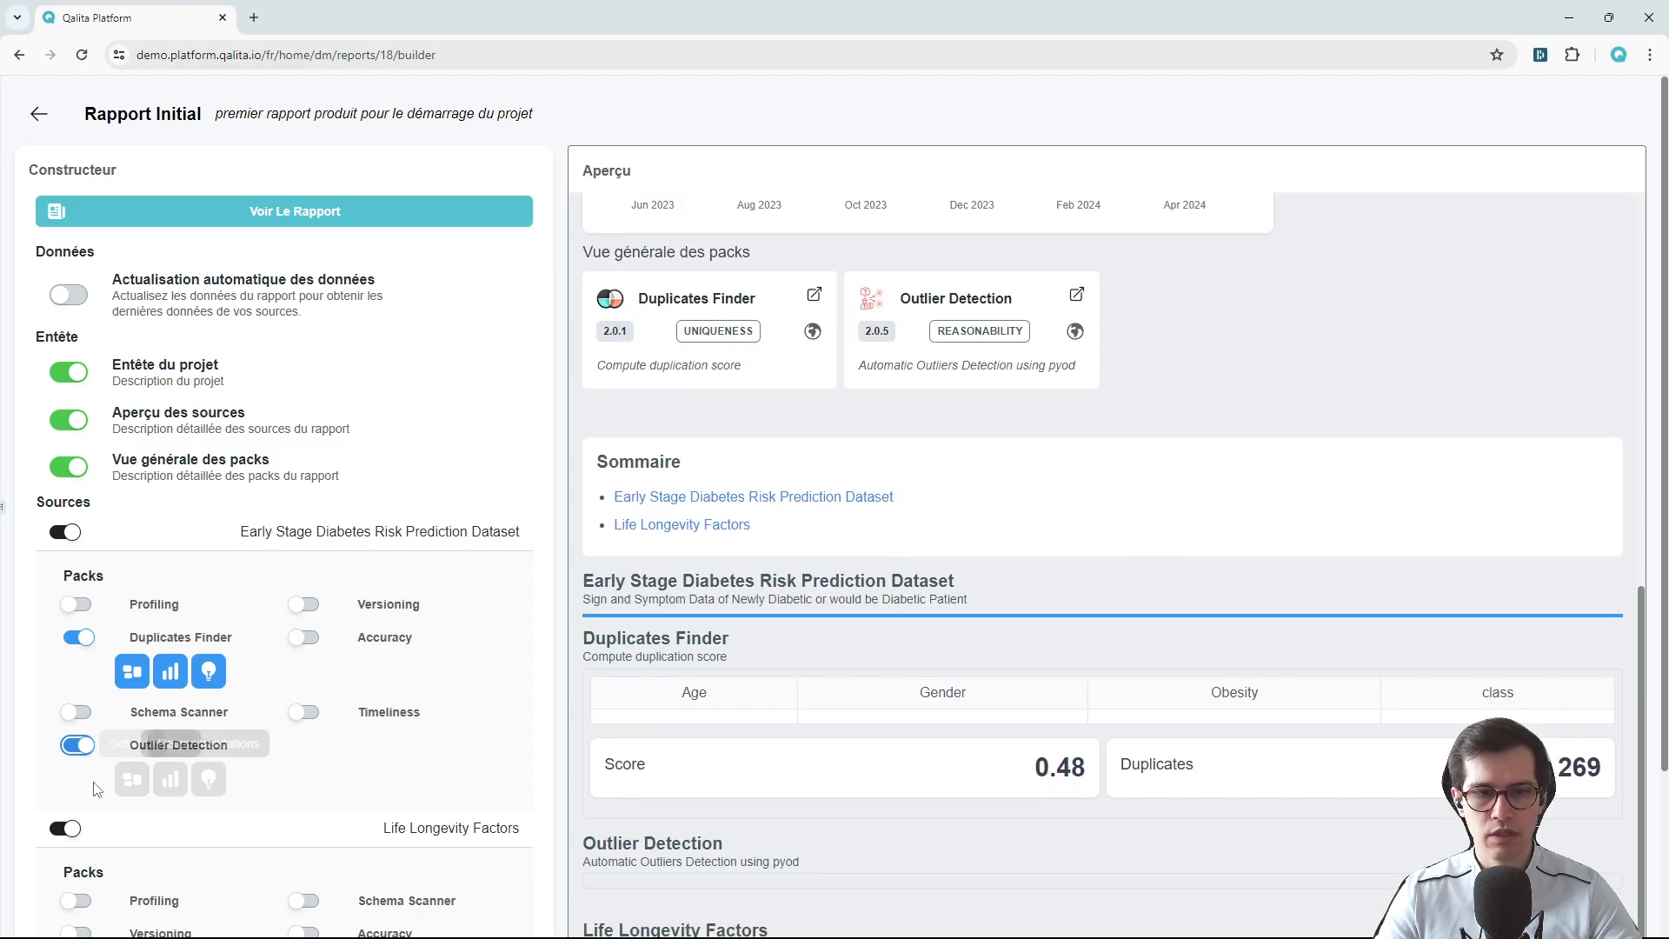
scroll(1249, 582, "down", 7)
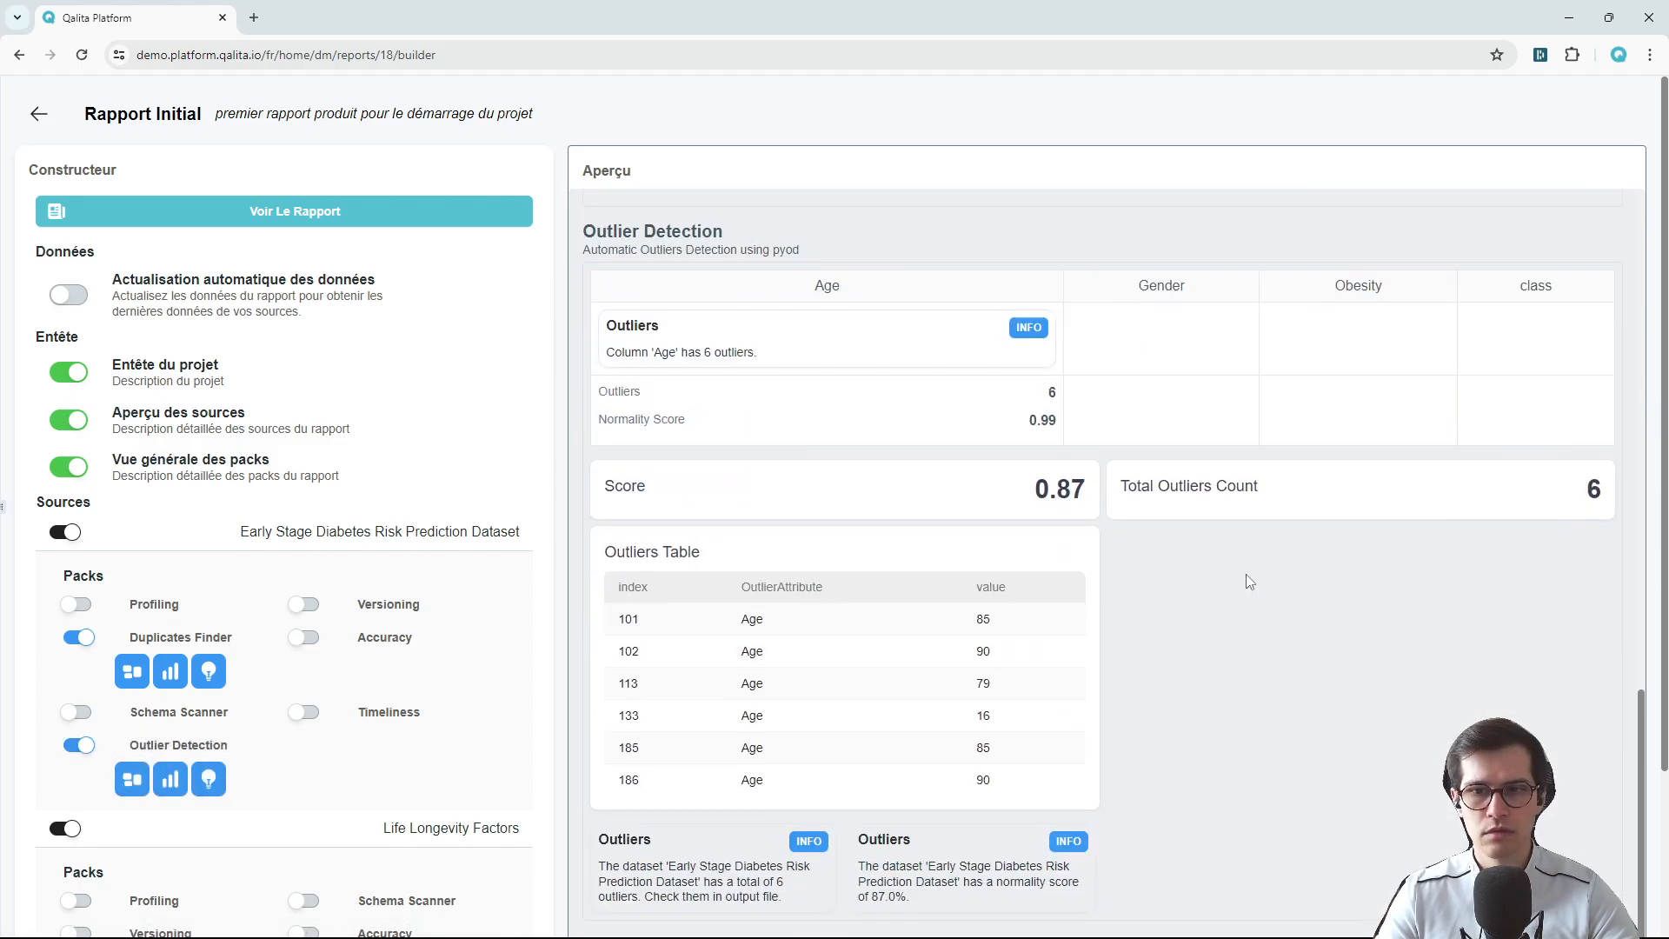
Examine the Duplicates Finder and Outlier Detection results in the preview and the Raisonnabilité score on the Life Longevity Factors card.
scroll(1191, 606, "down", 1)
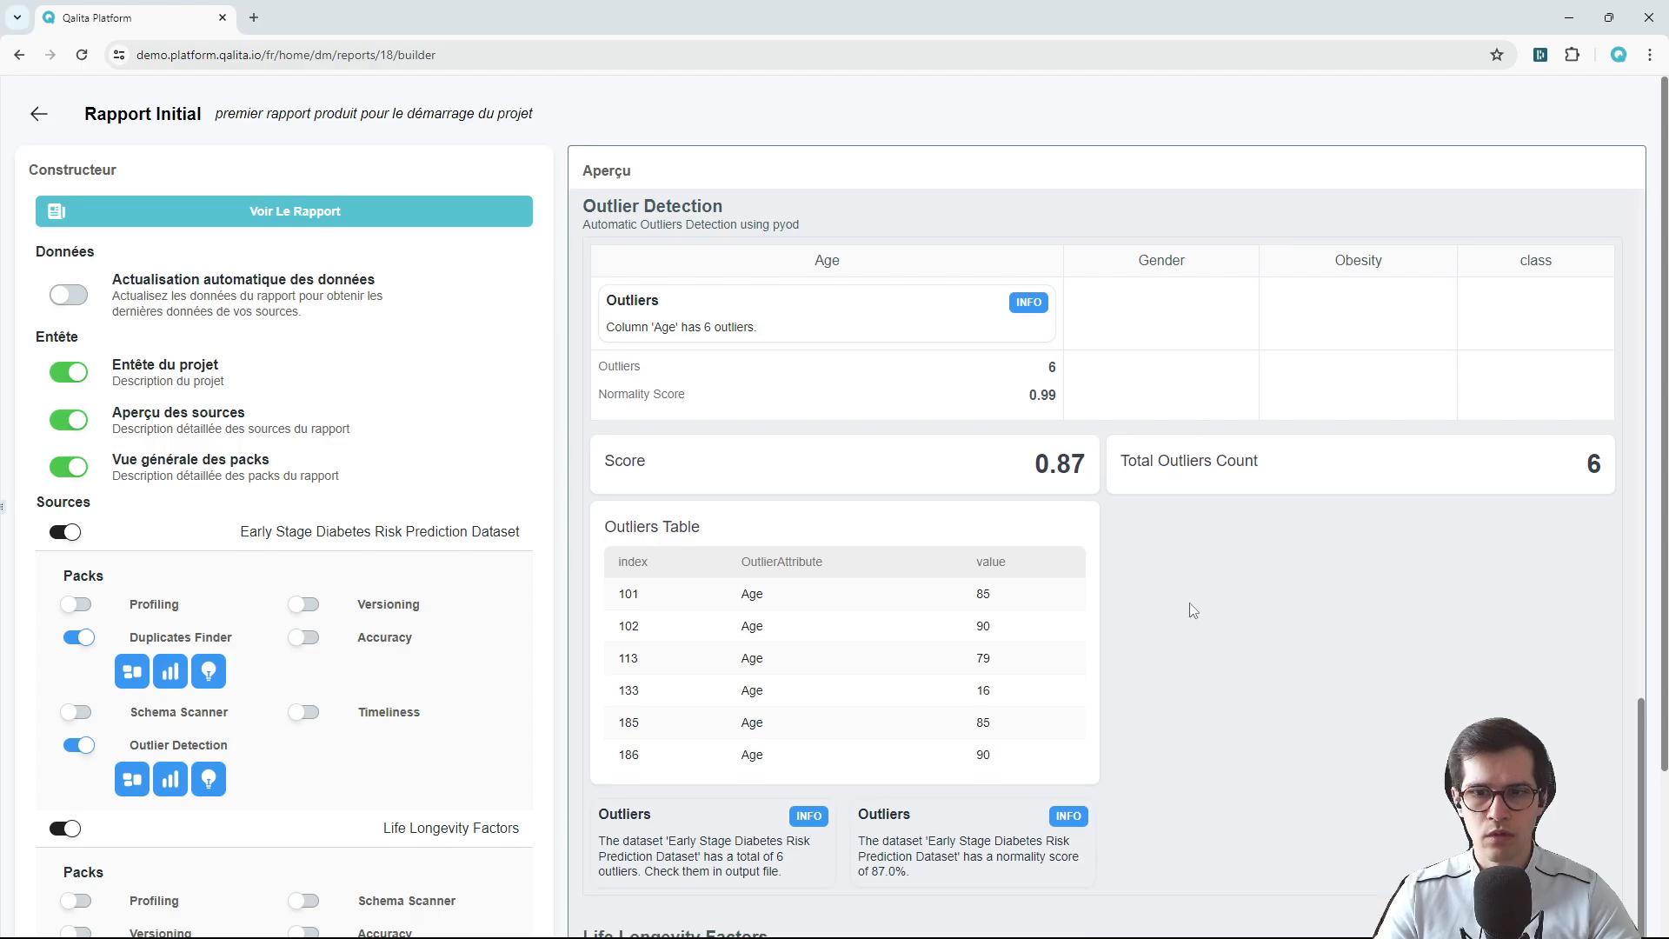
scroll(1088, 555, "up", 4)
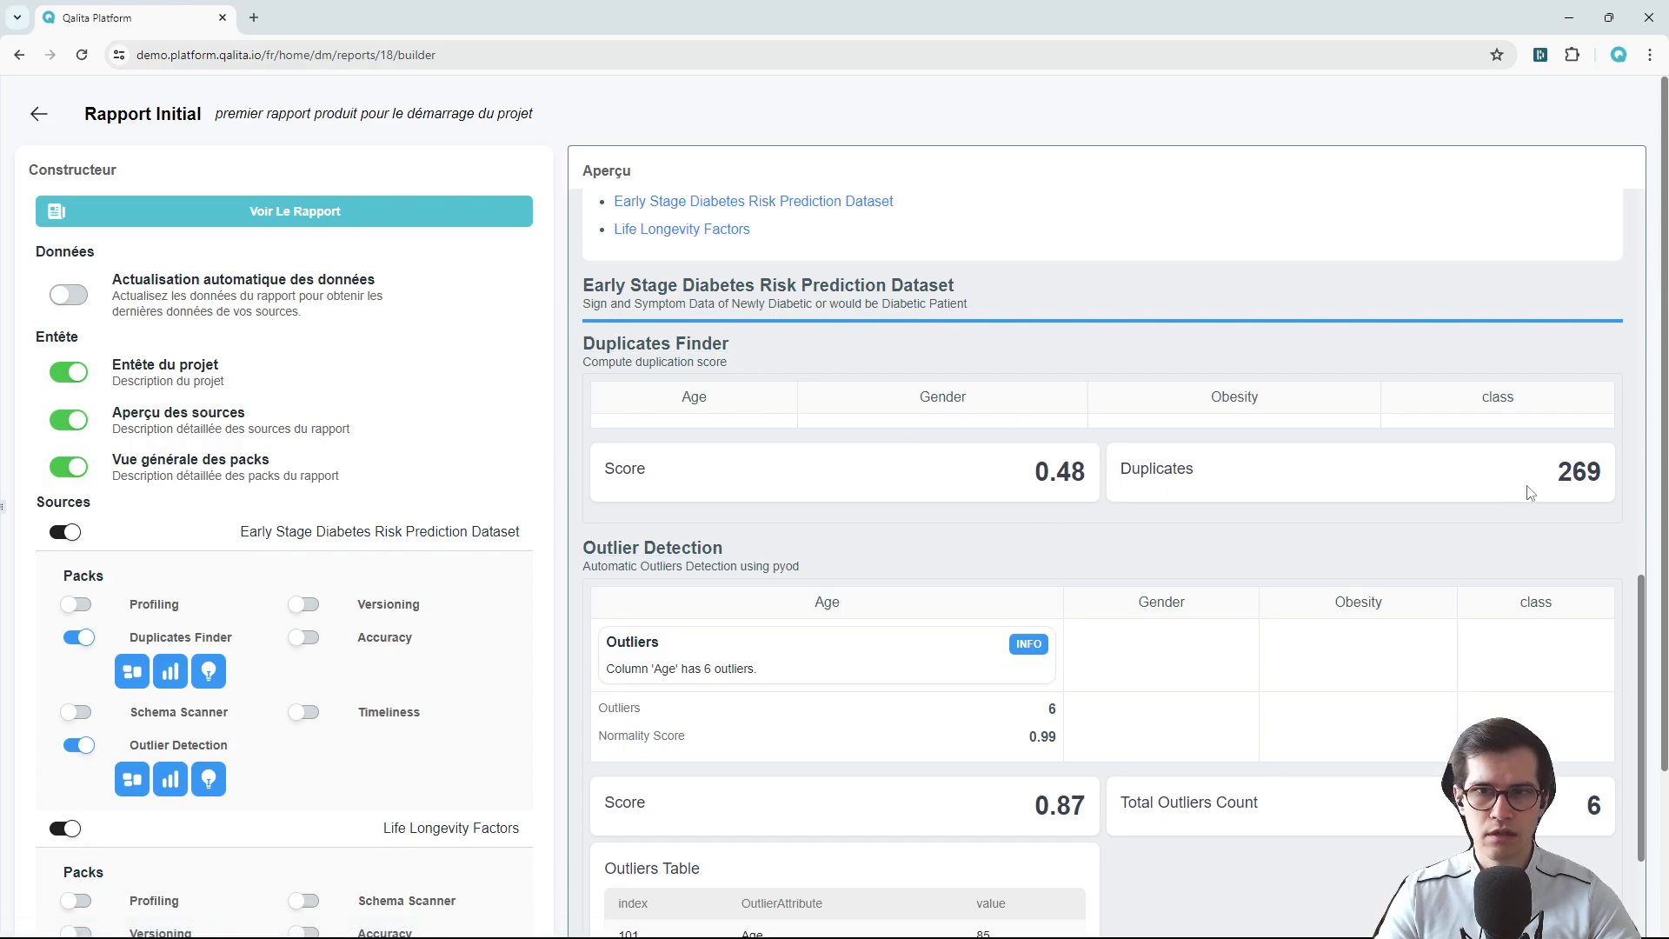
scroll(1094, 496, "down", 4)
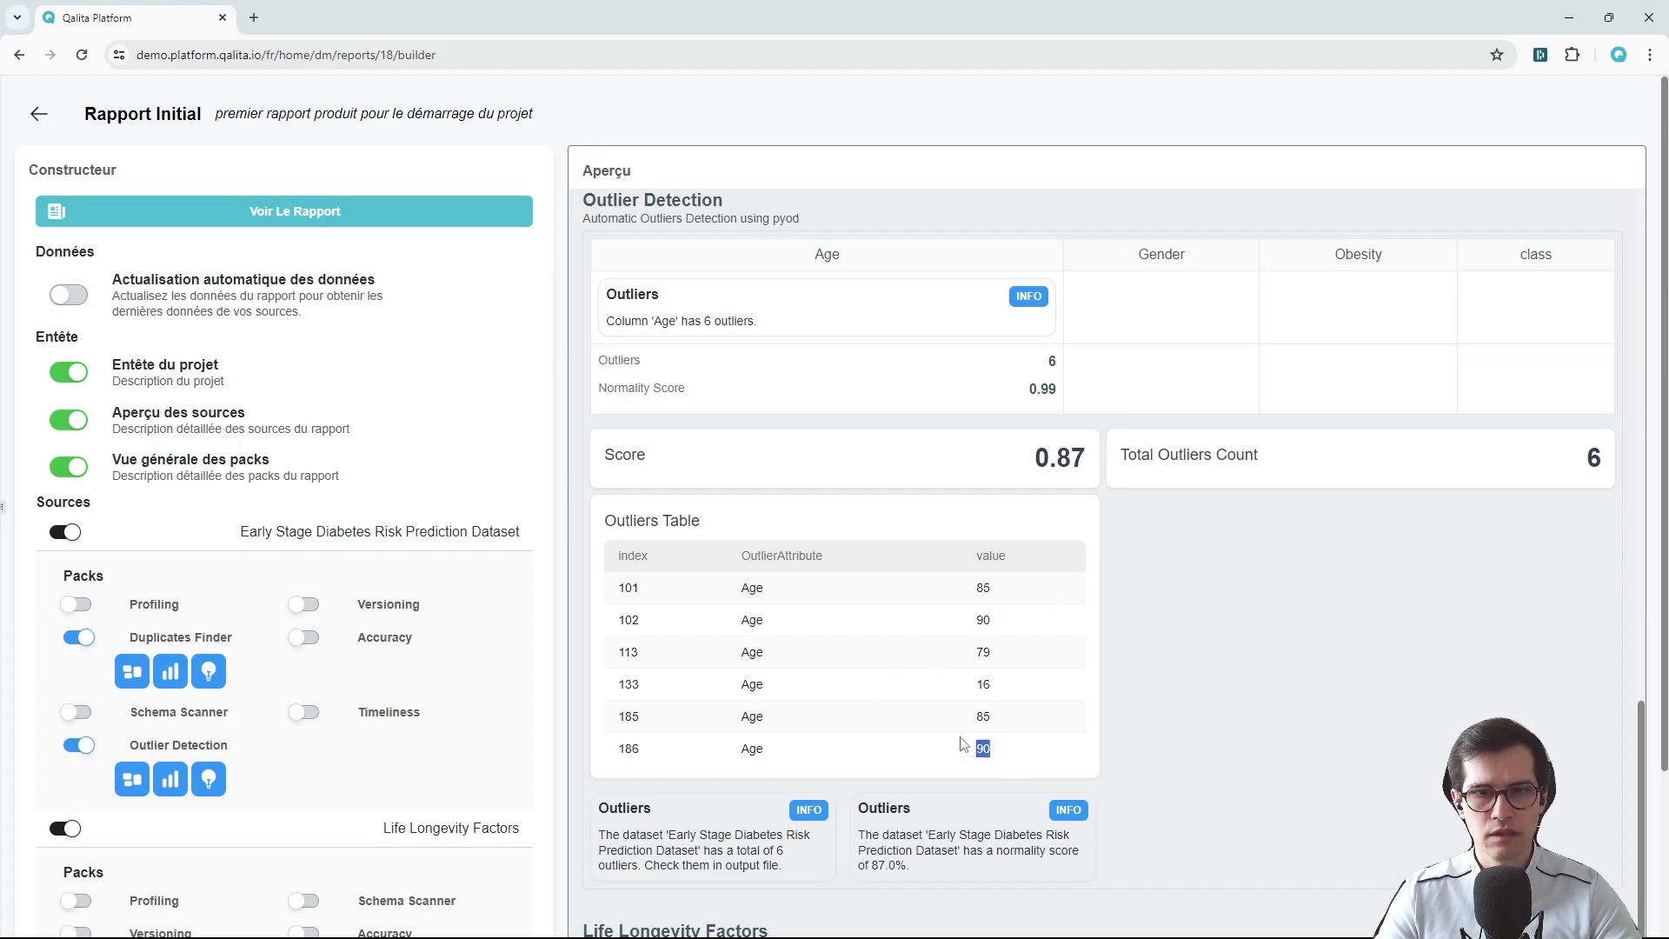
left_click(830, 611)
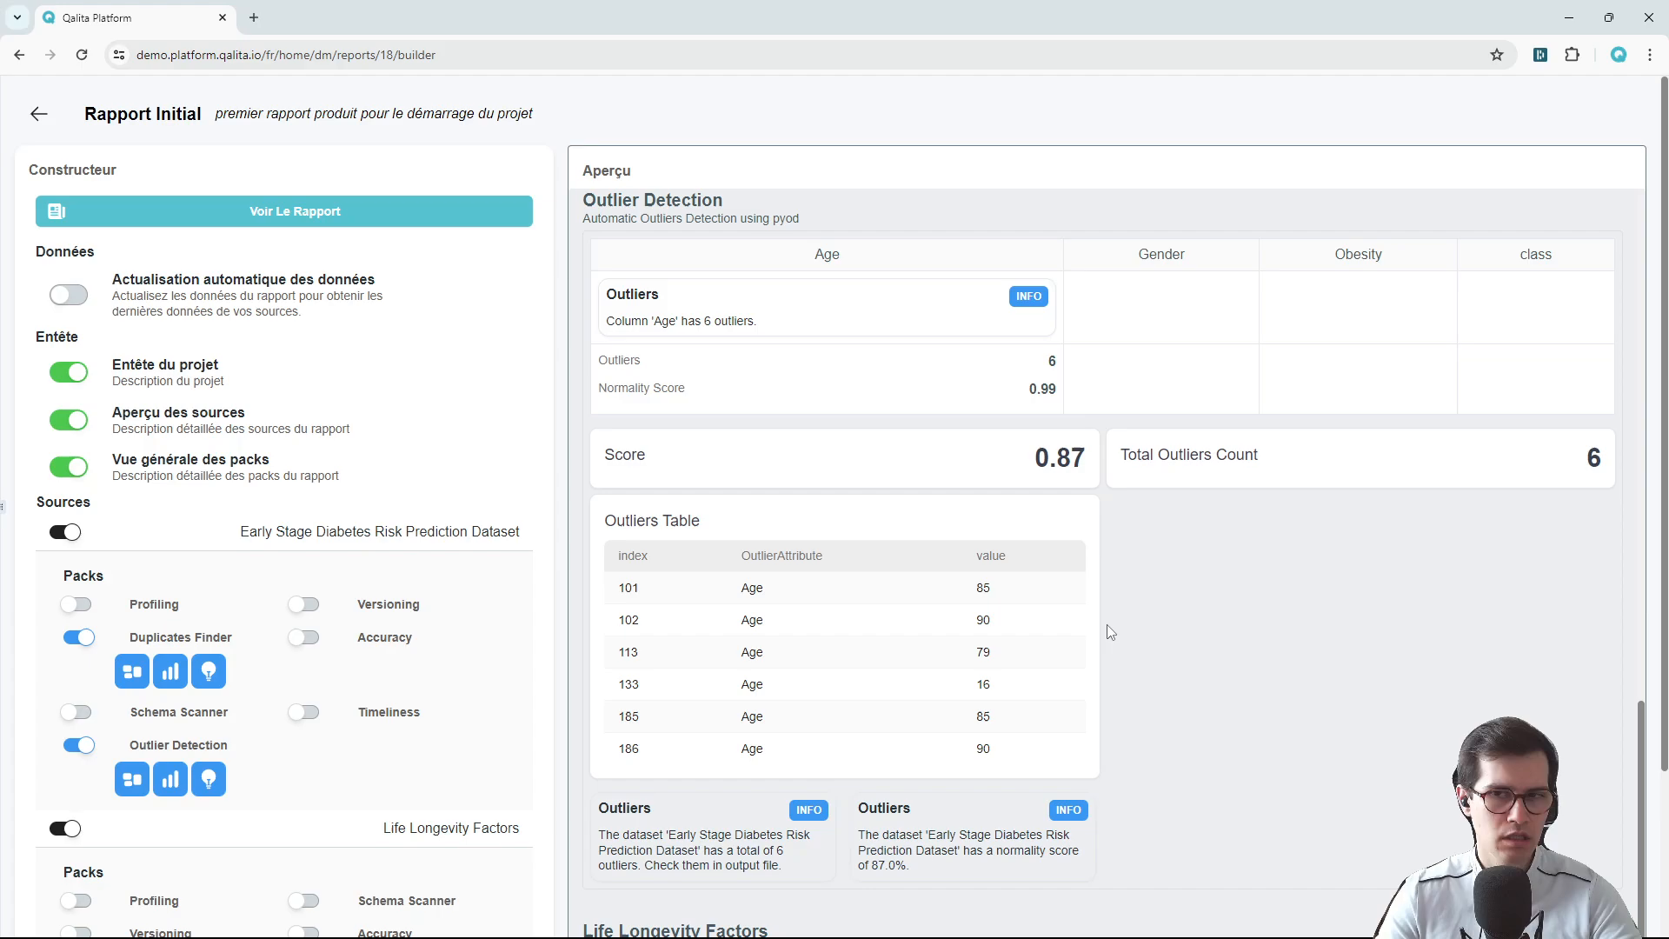
scroll(1108, 624, "up", 15)
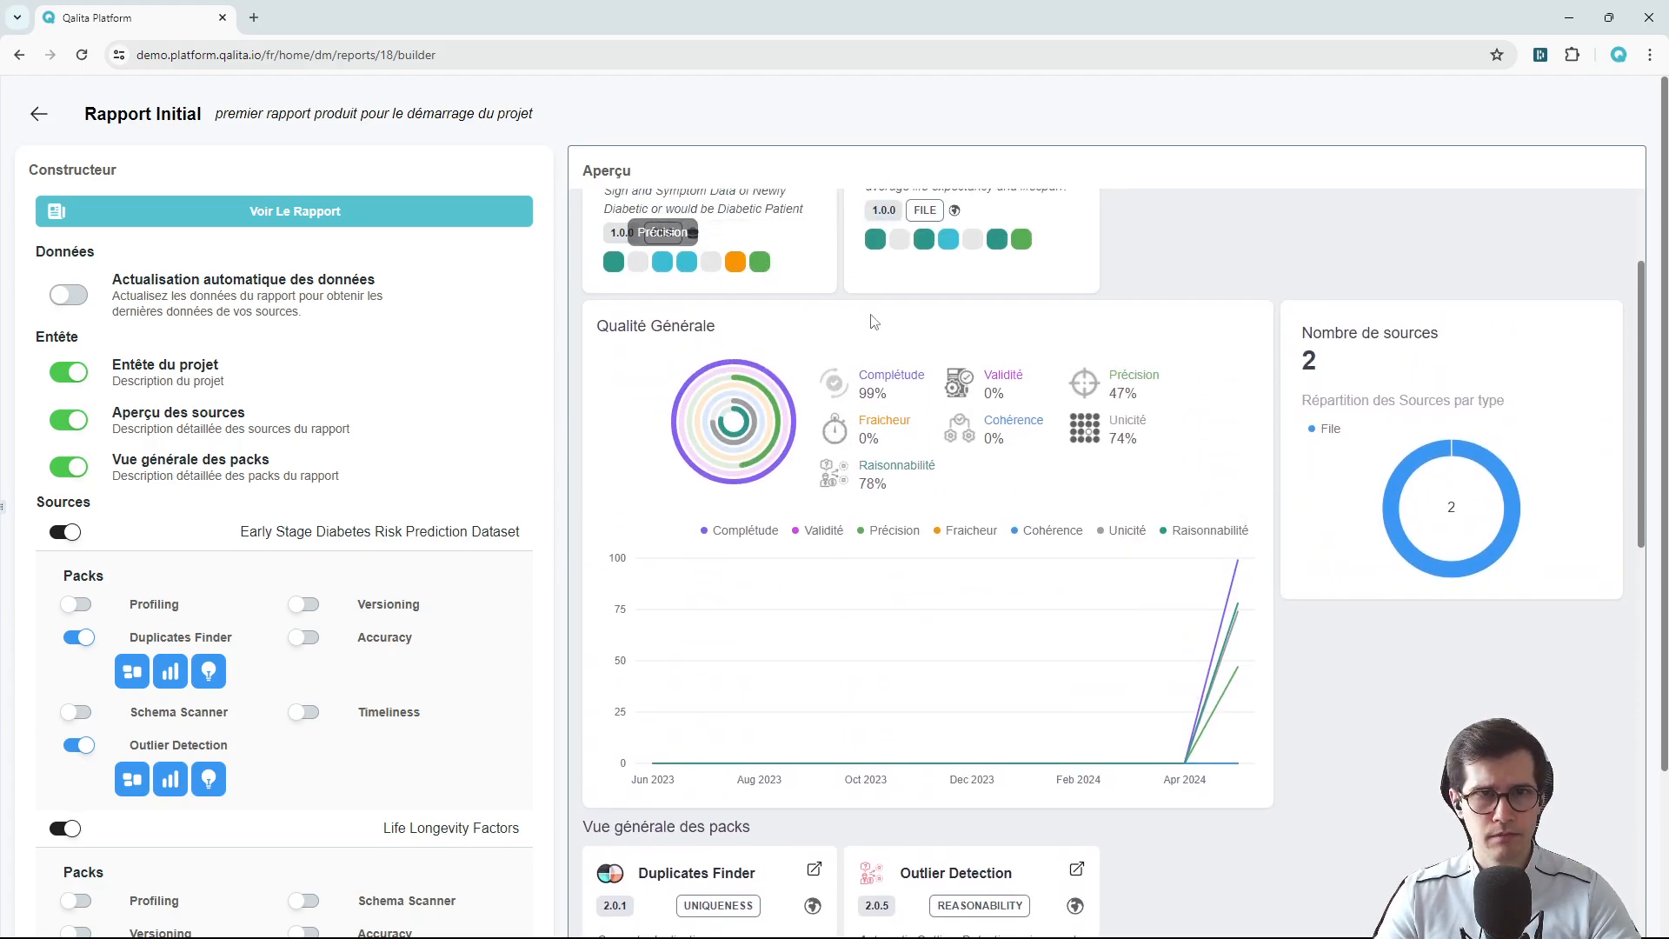
scroll(719, 406, "up", 2)
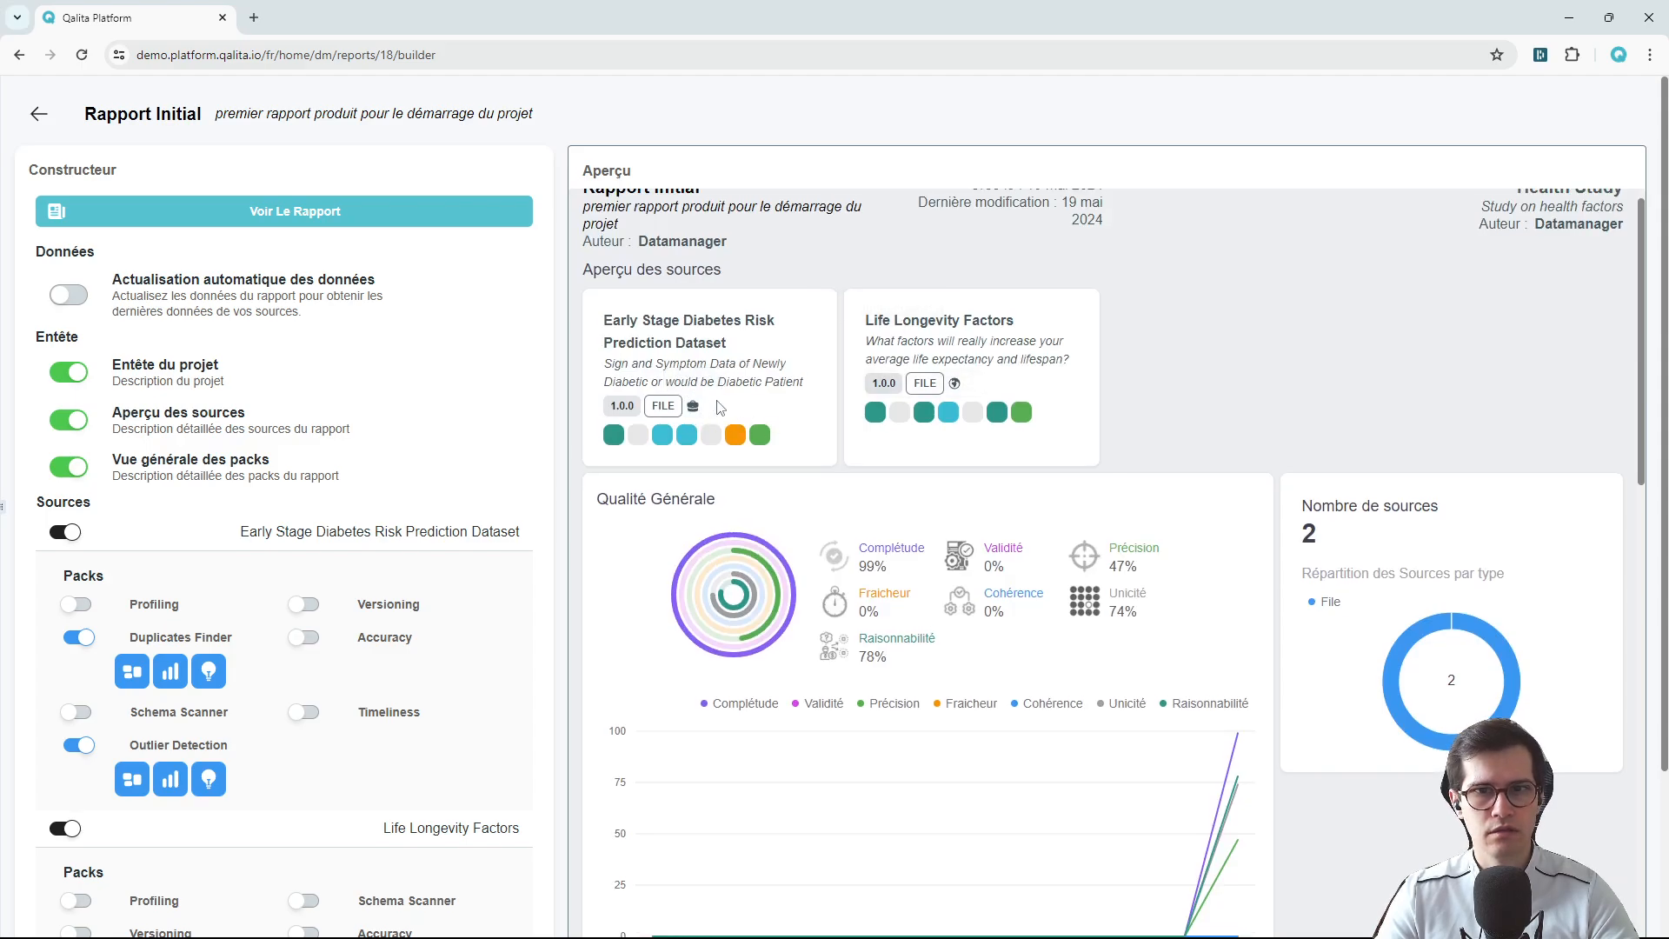
mouse_move(1022, 420)
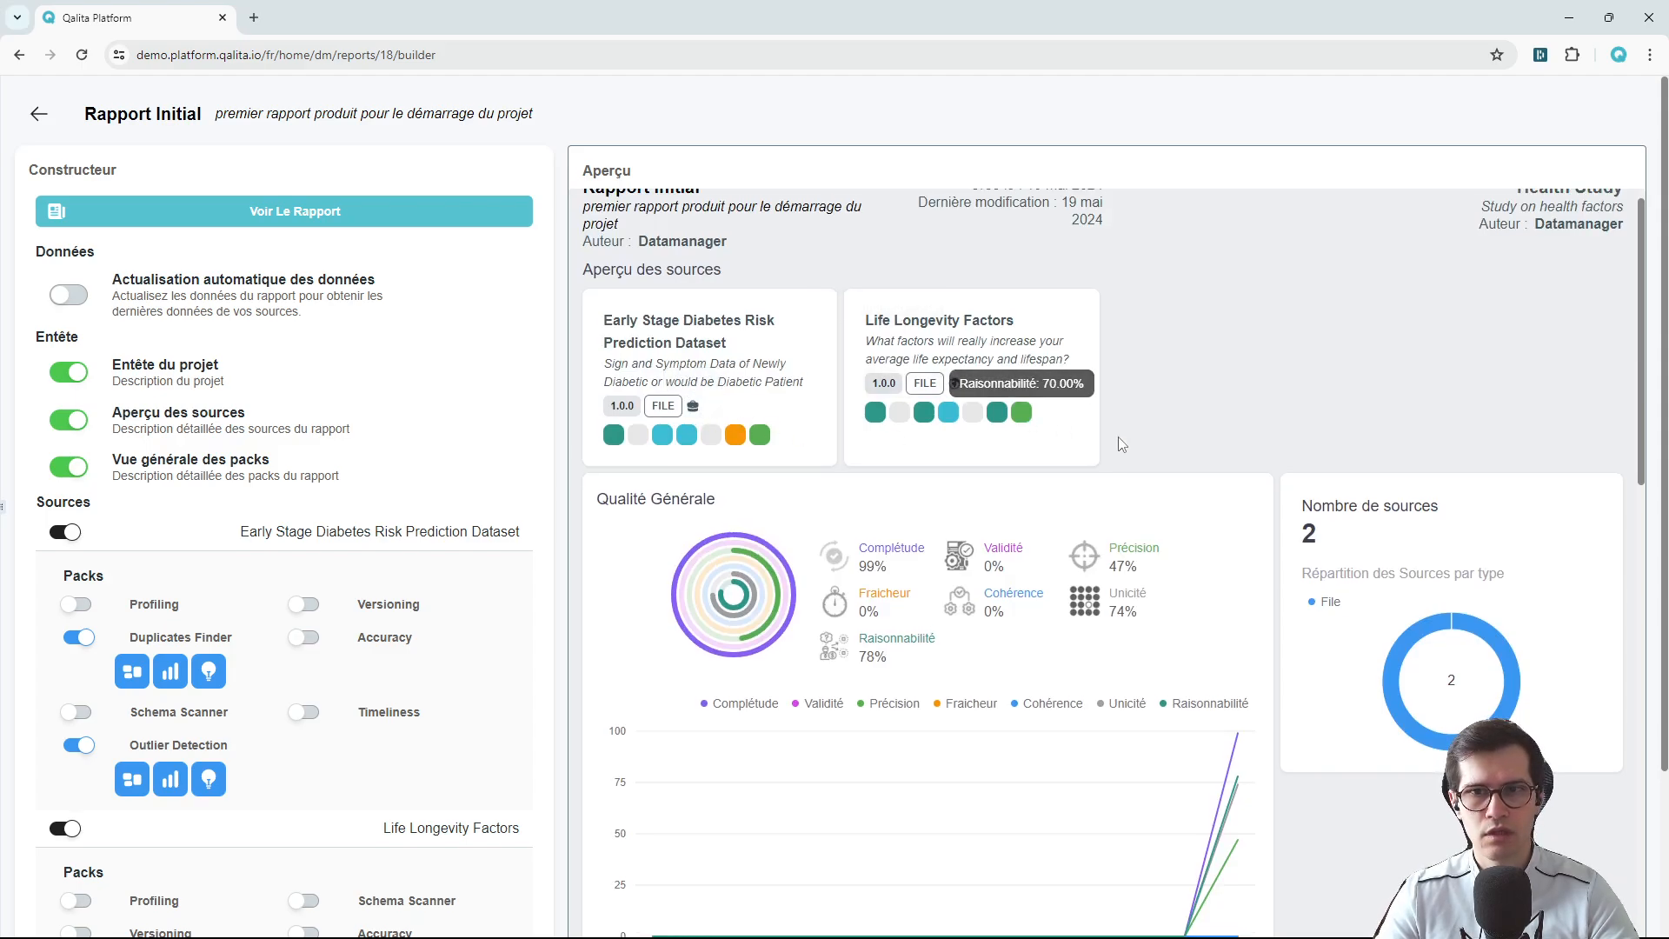
Collapse the diabetes dataset's packs and add Outlier Detection for Life Longevity Factors with its Schema, Metrics and Recommendations.
scroll(1164, 461, "down", 15)
scroll(328, 678, "down", 1)
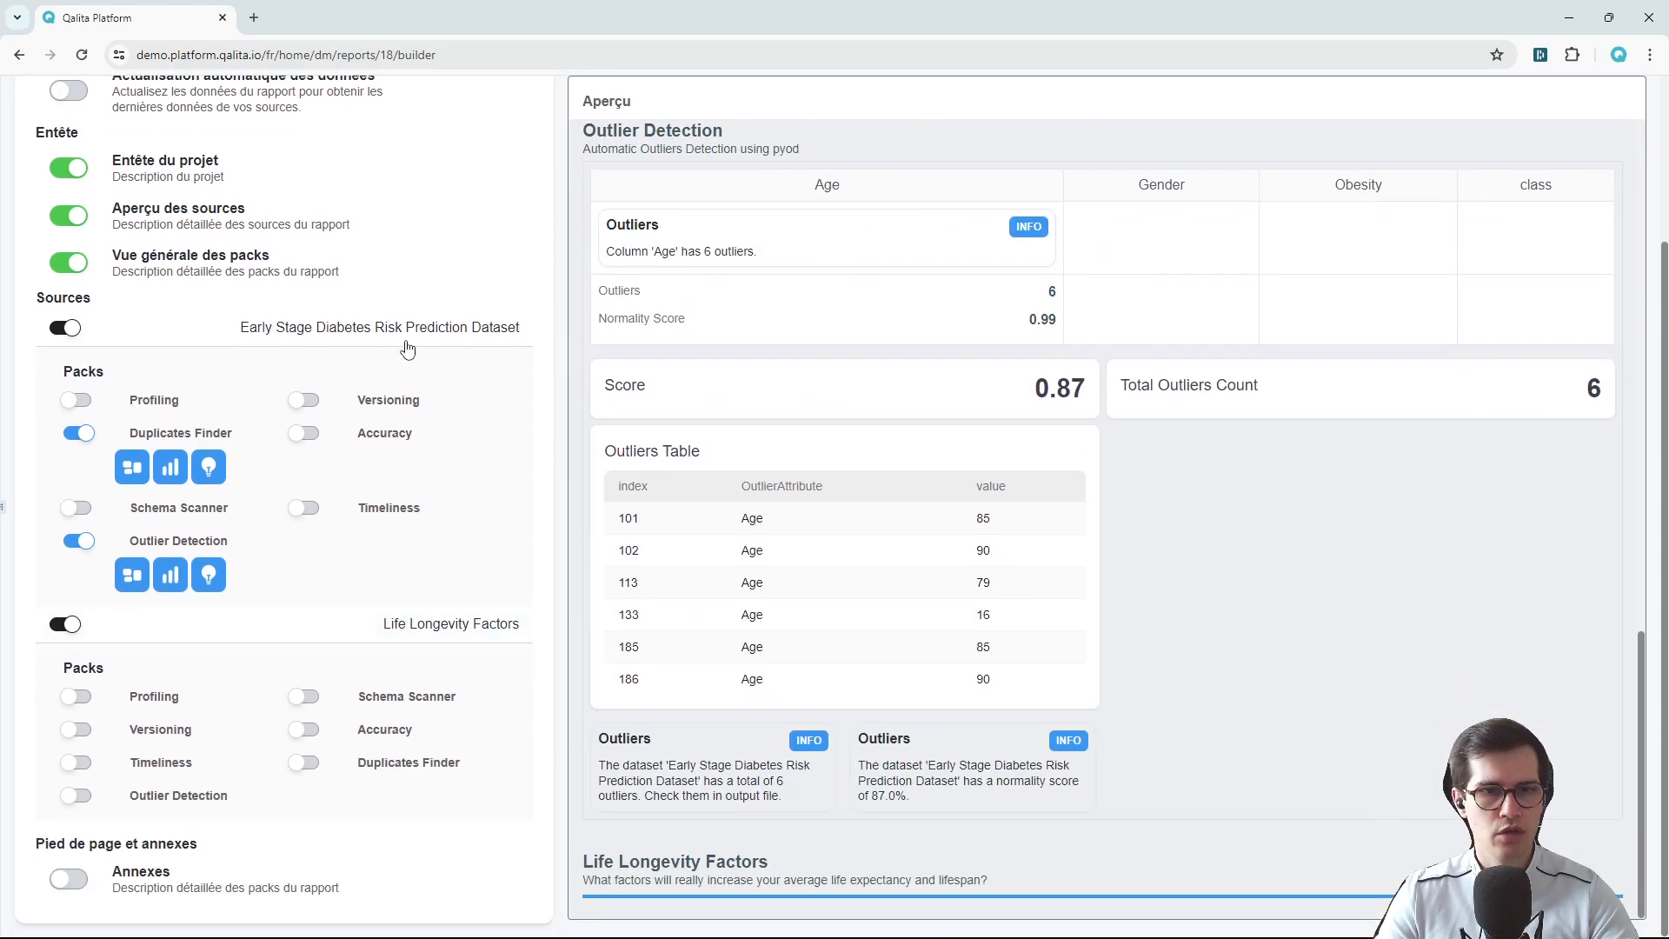
left_click(404, 347)
left_click(191, 681)
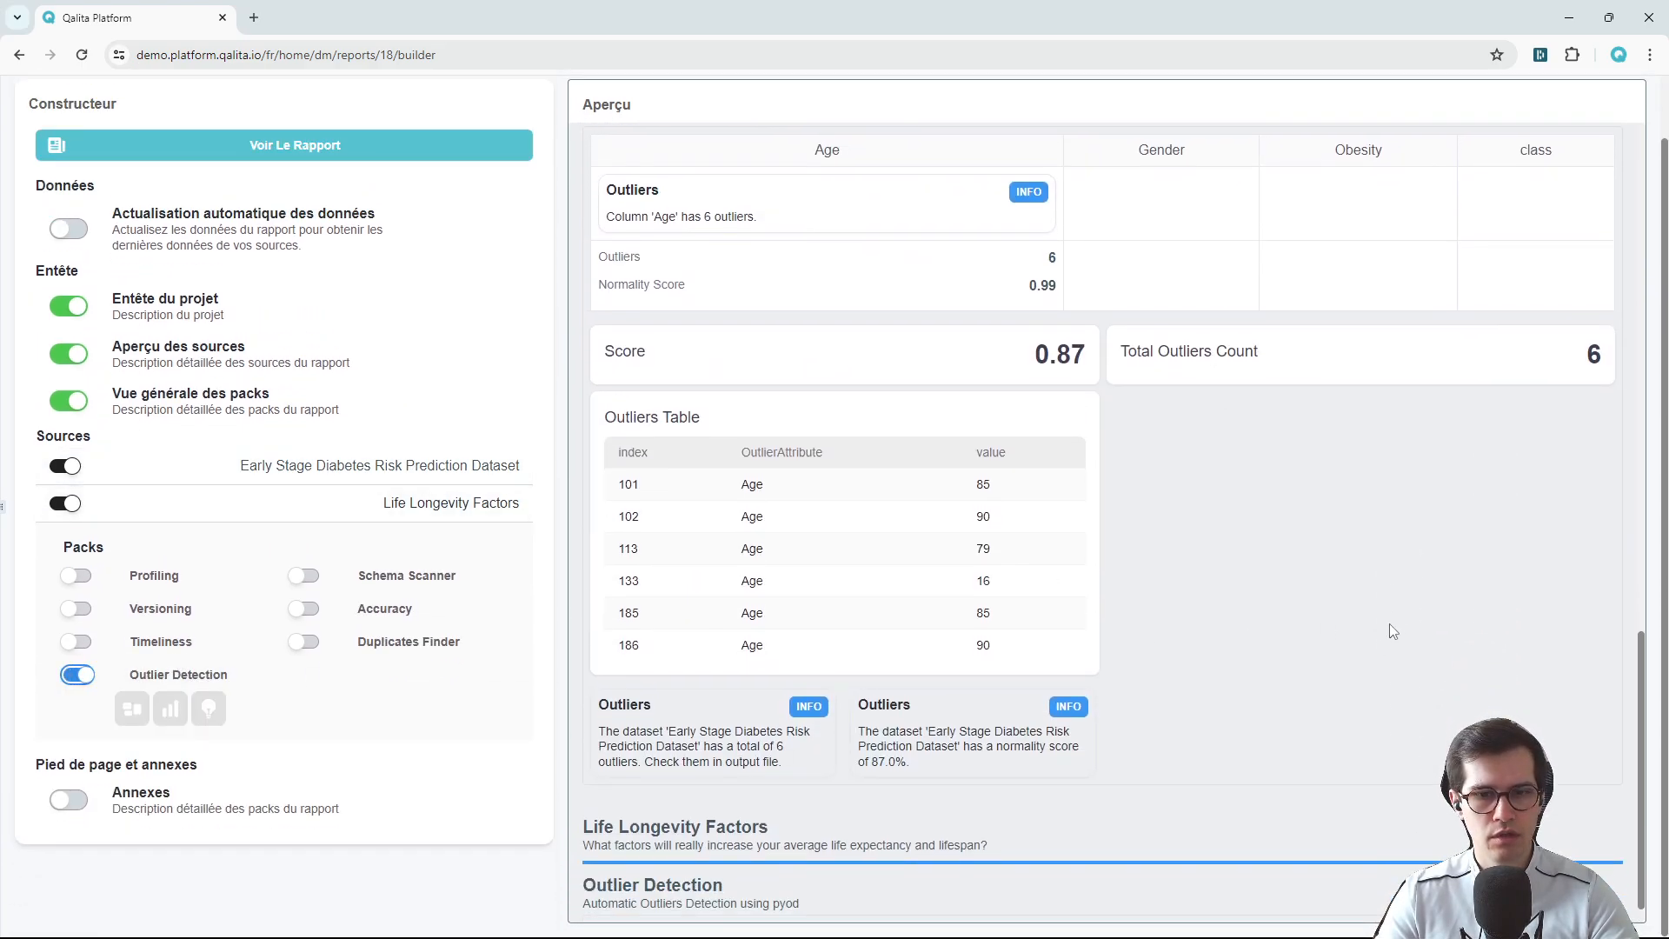
left_click(179, 708)
left_click(209, 711)
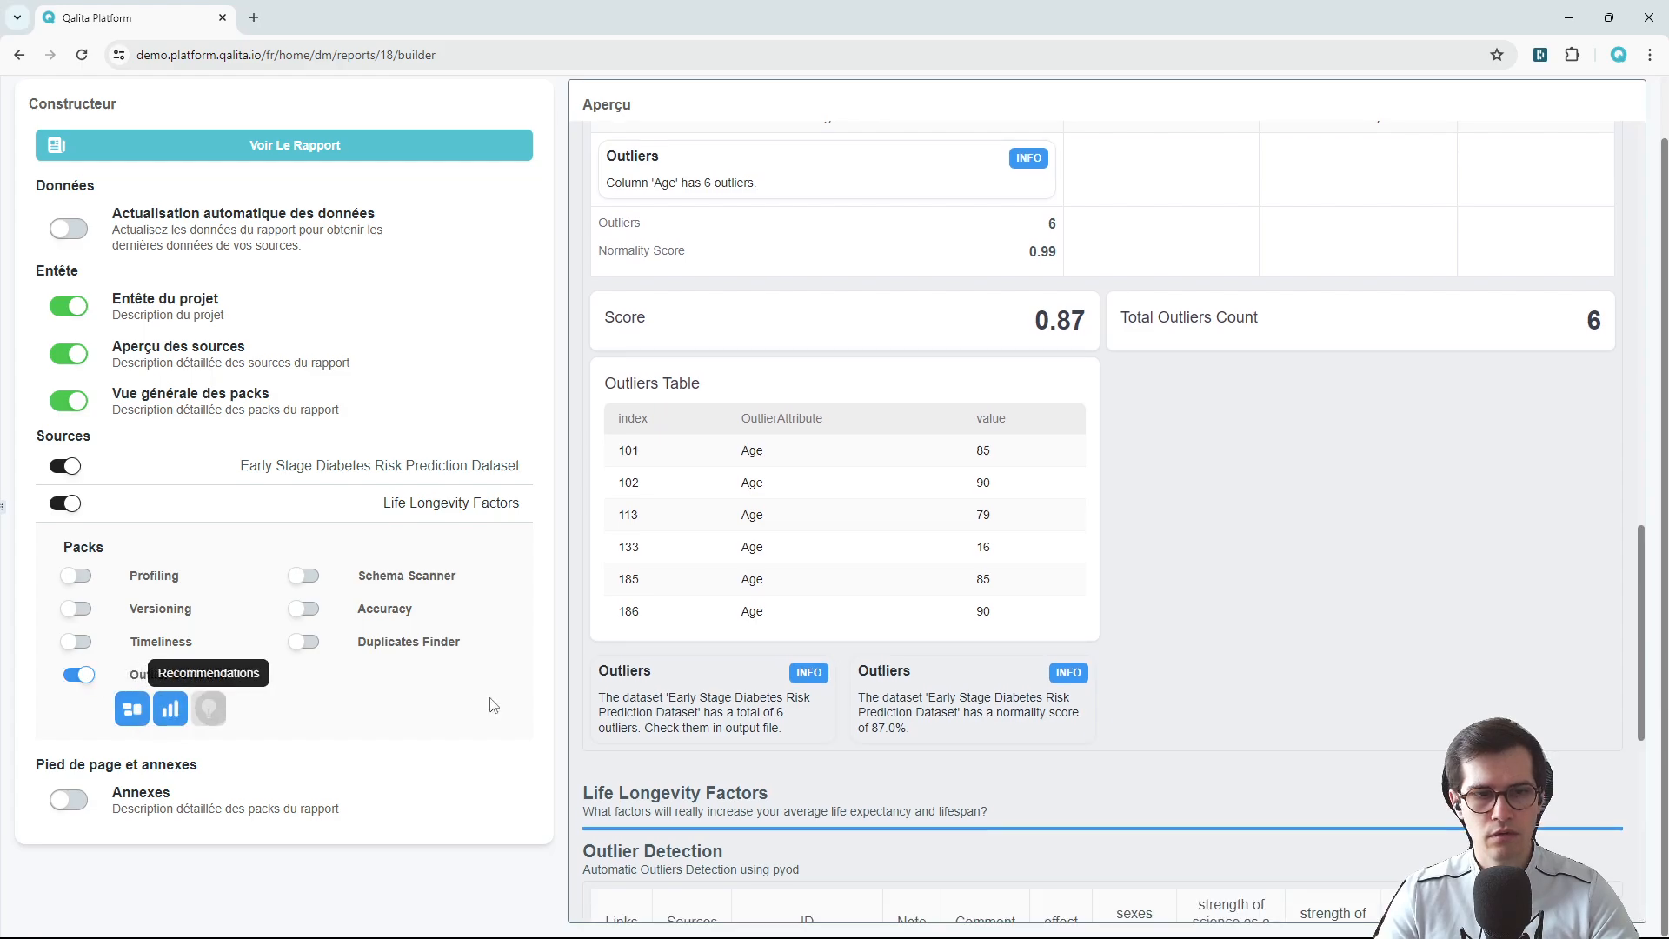
scroll(1219, 648, "down", 9)
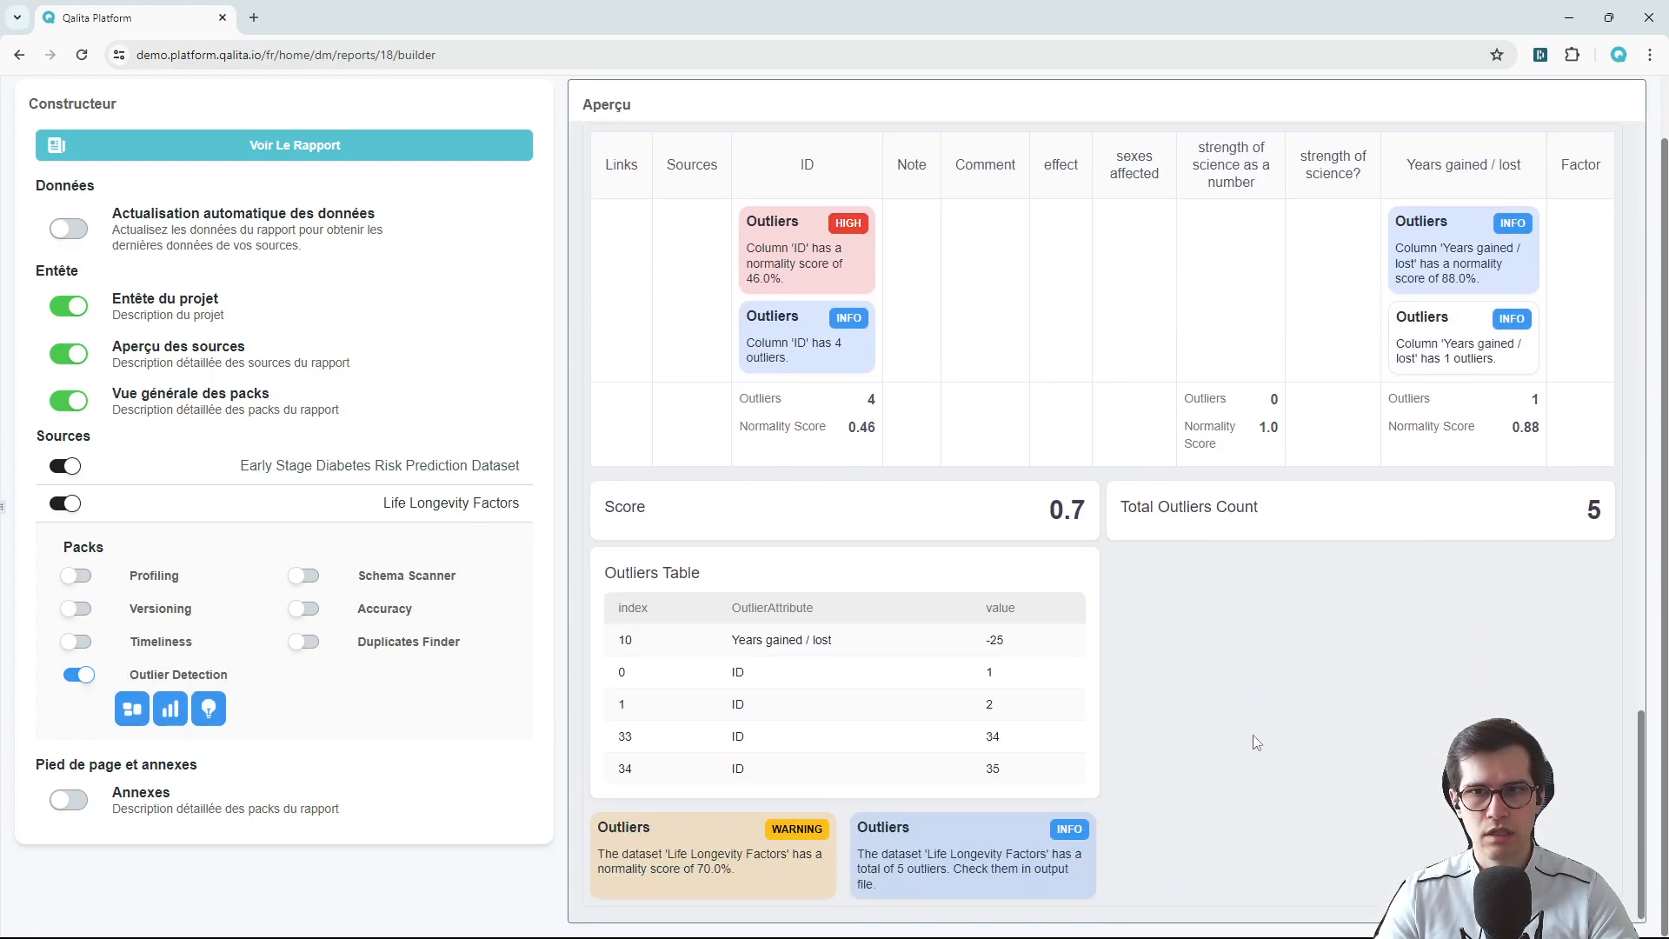
Review the report preview from the header and packs overview through the summary to both sources' pack results.
scroll(1253, 734, "up", 15)
scroll(1215, 637, "up", 10)
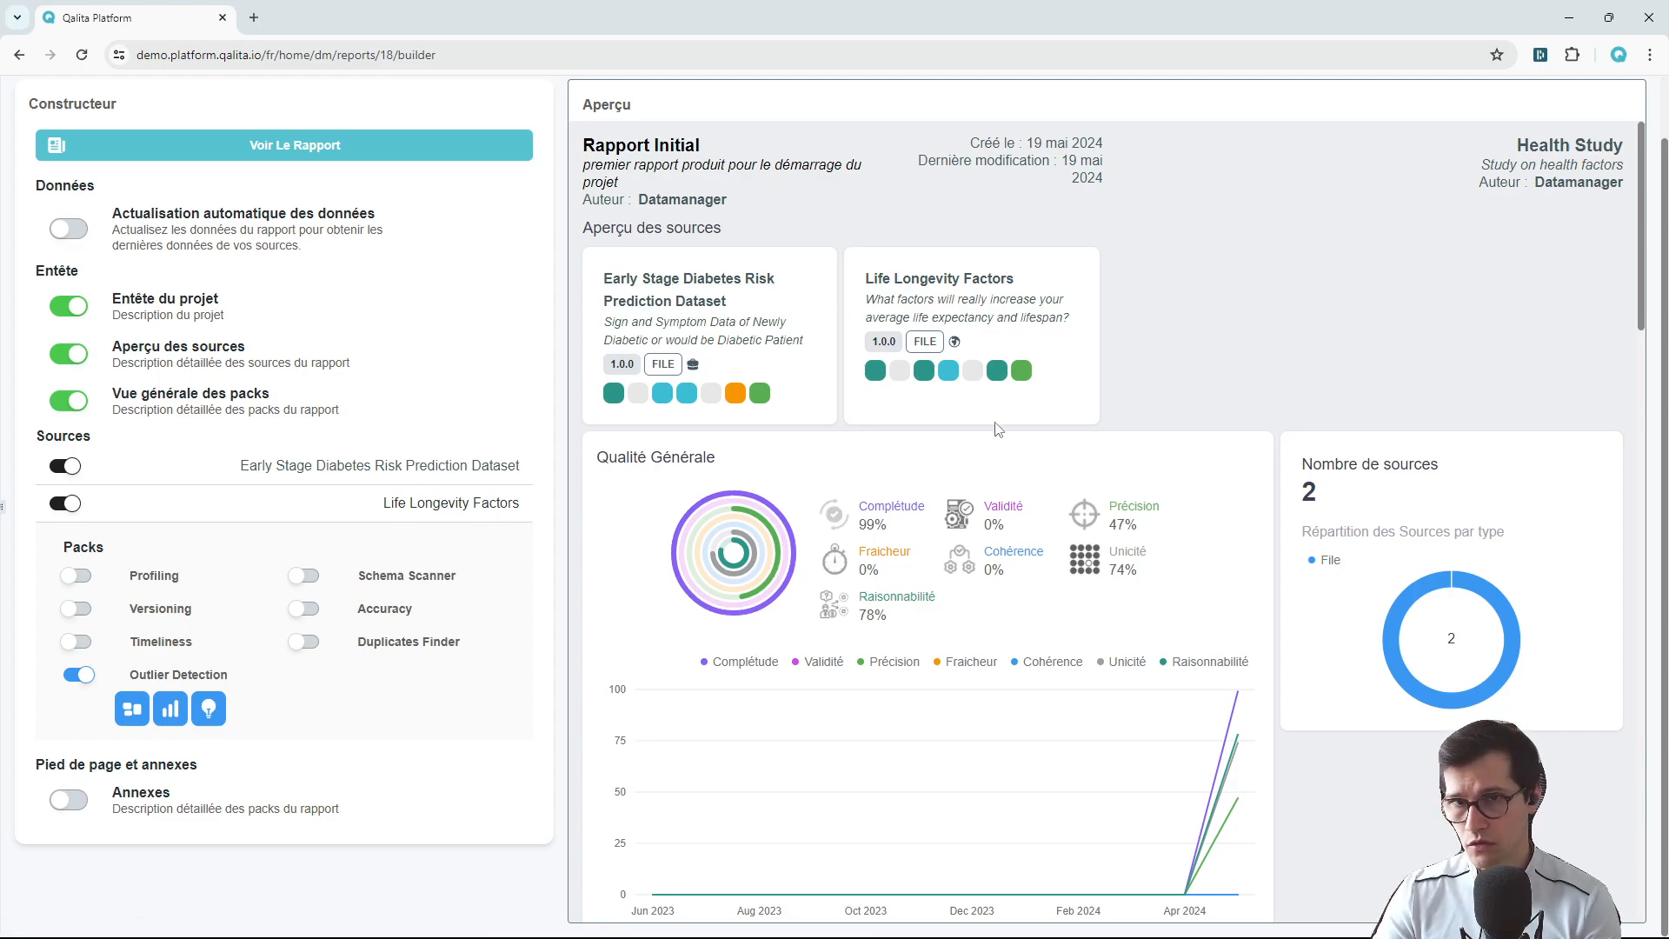
scroll(998, 429, "down", 8)
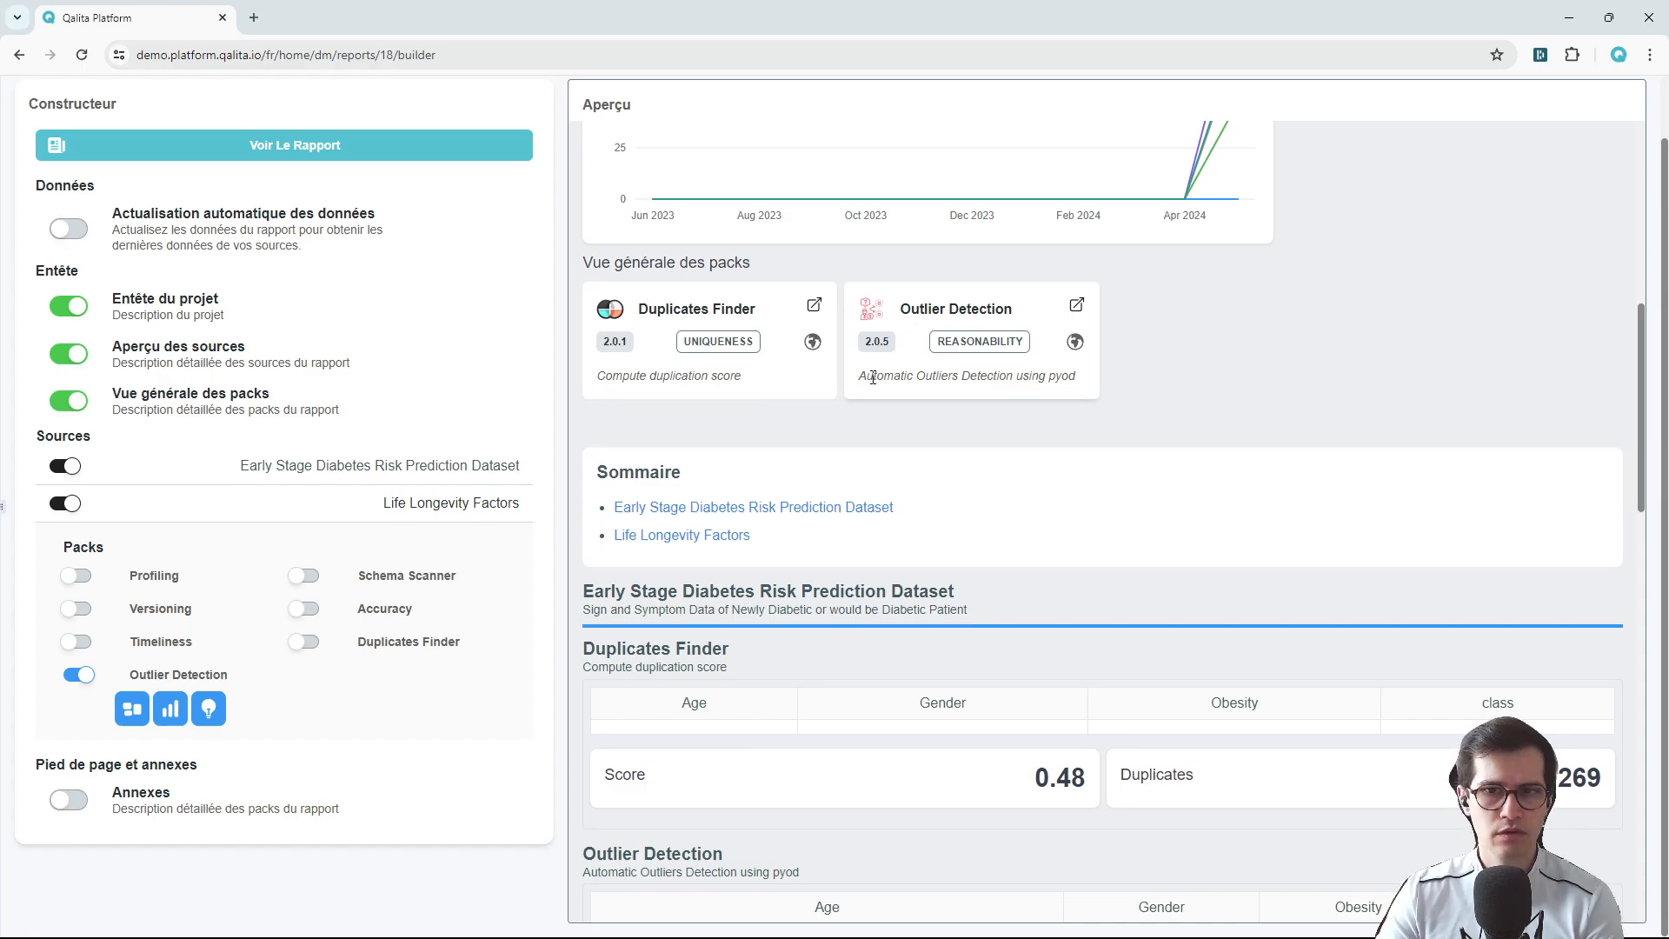
scroll(770, 348, "down", 3)
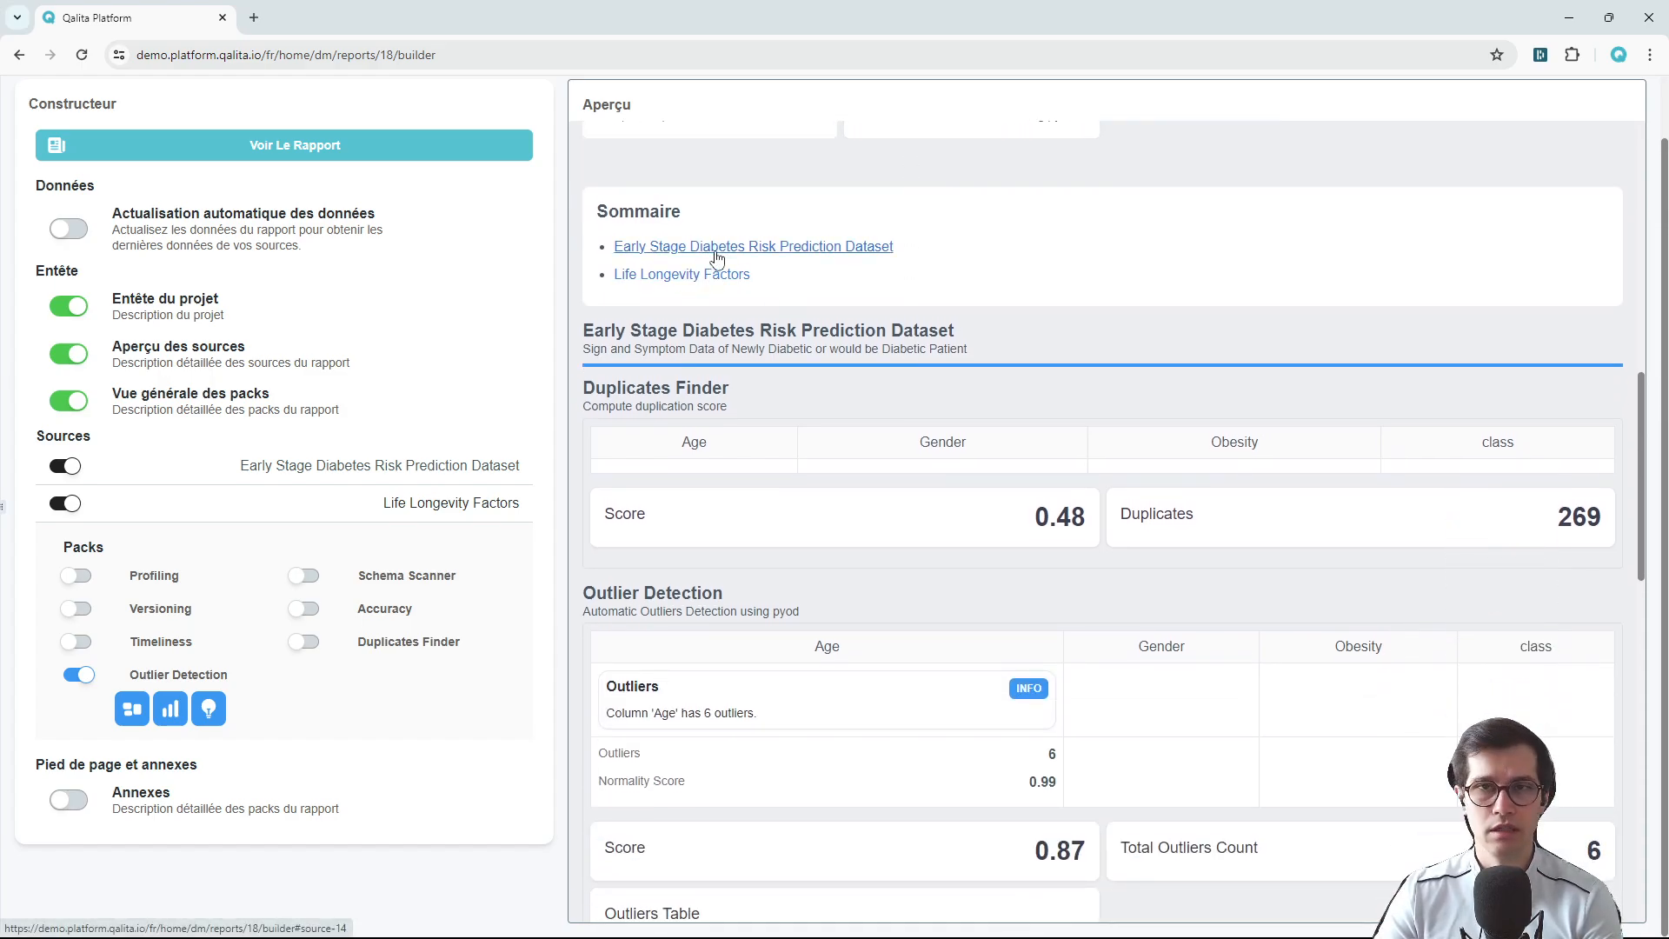
scroll(902, 466, "down", 4)
scroll(785, 368, "up", 1)
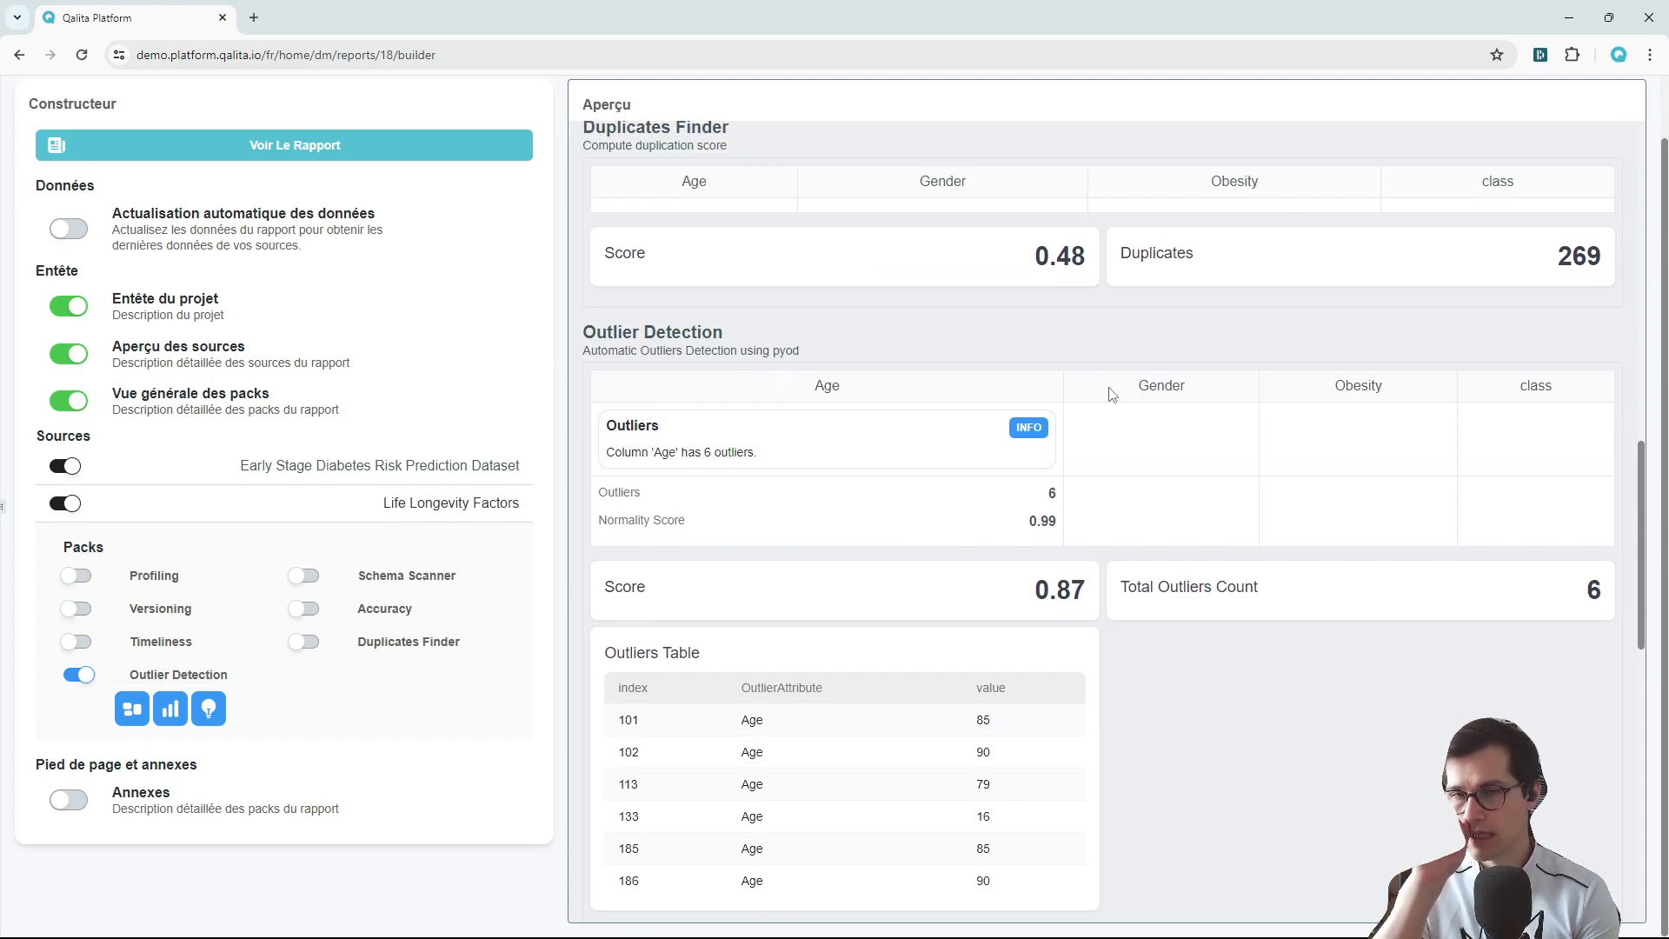
scroll(1111, 394, "up", 2)
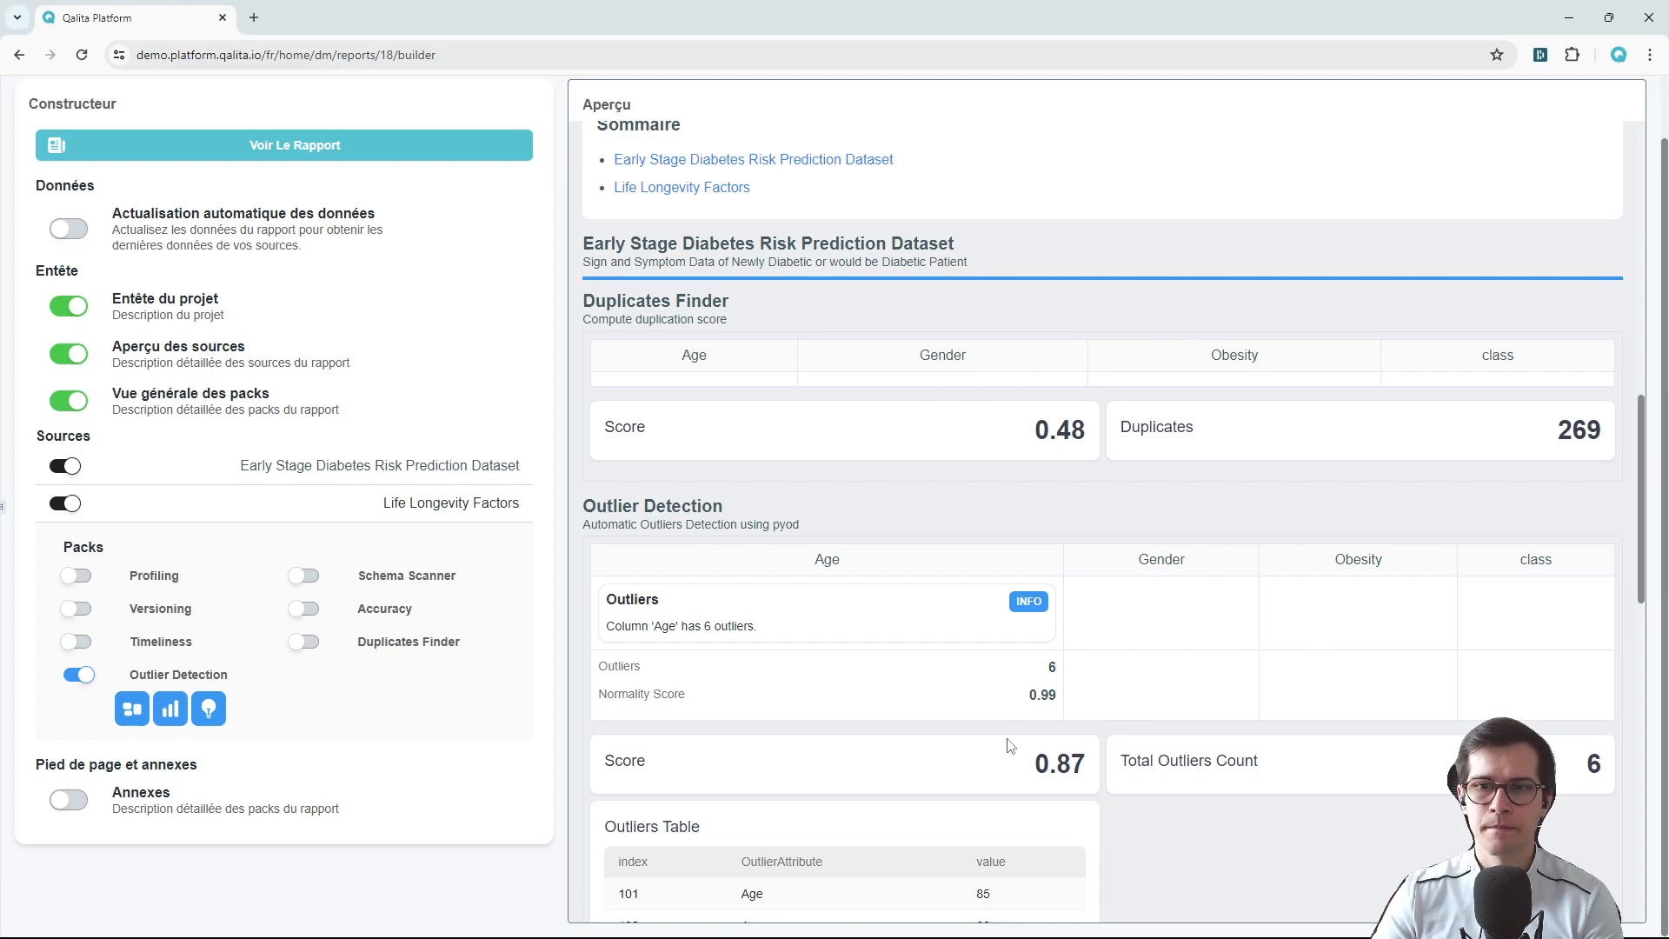
scroll(1009, 745, "down", 15)
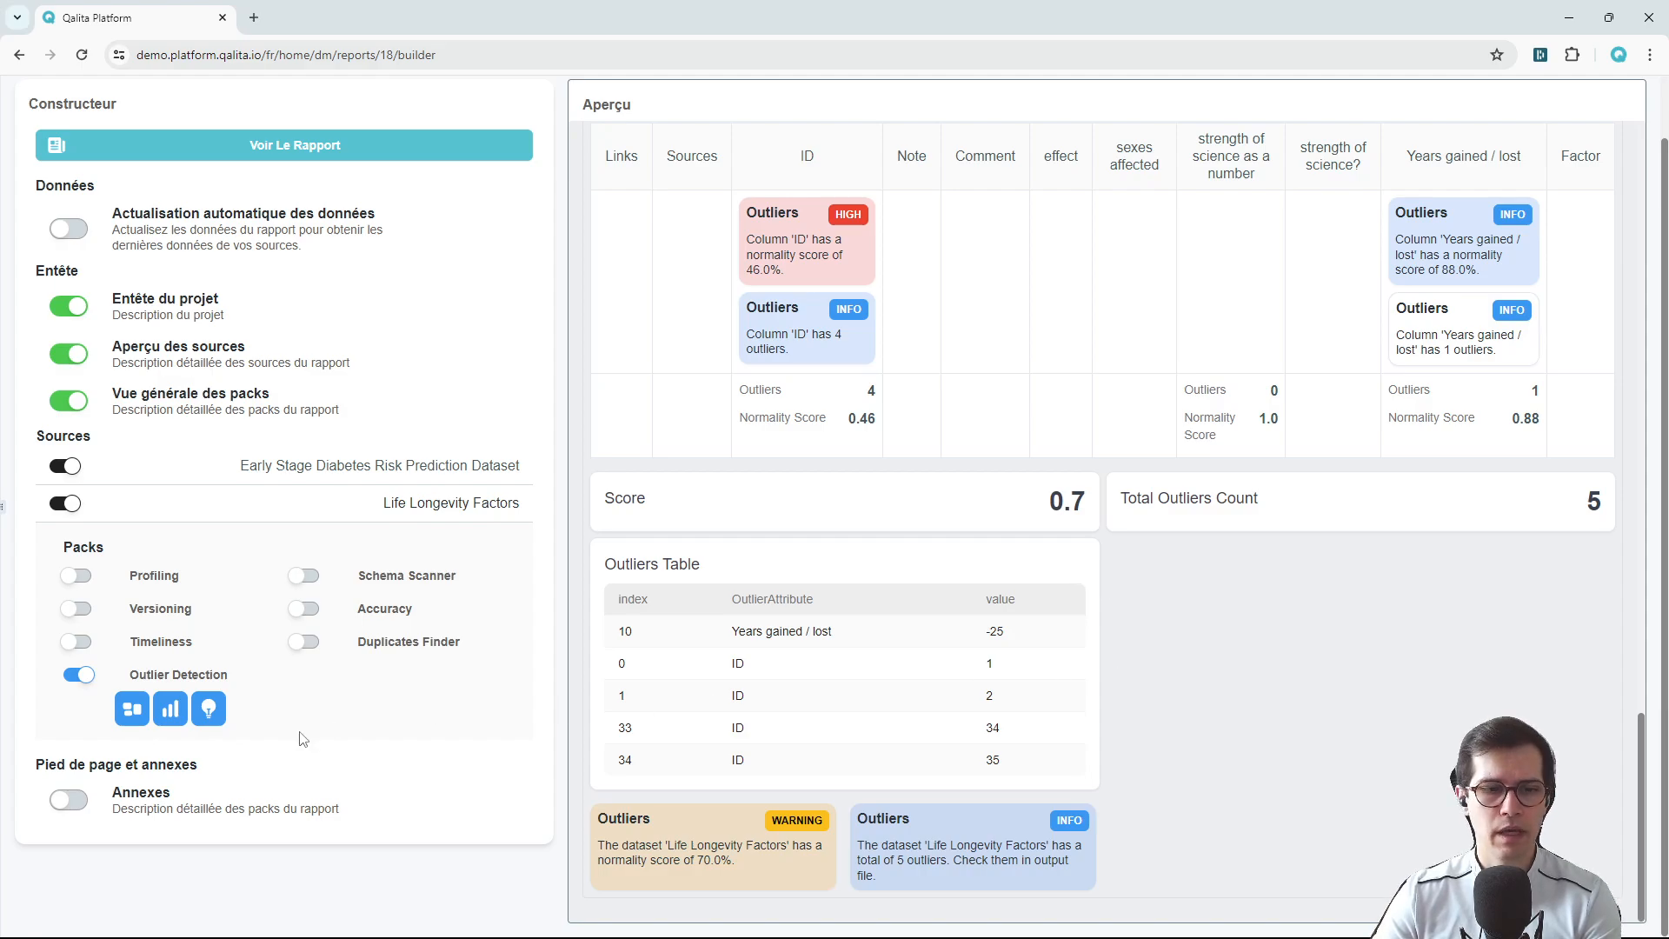
Add the Annexes section to the report and read the Duplicates Finder and Outlier Detection documentation in it.
left_click(230, 814)
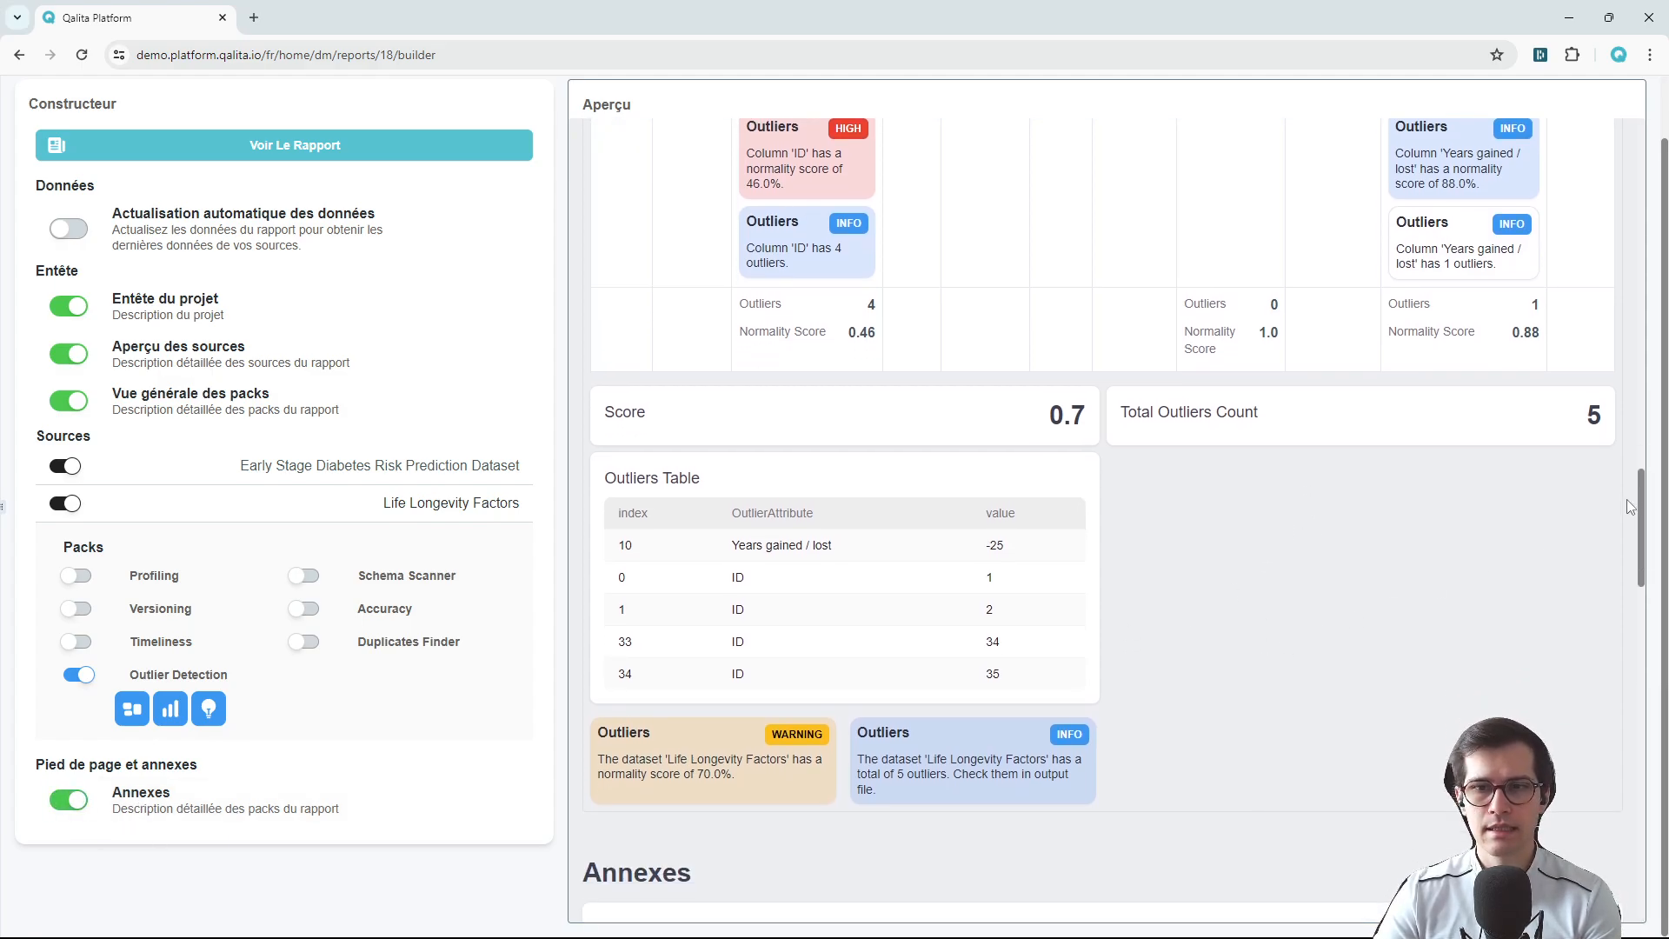
left_click_drag(1639, 500, 1639, 565)
scroll(1638, 565, "down", 4)
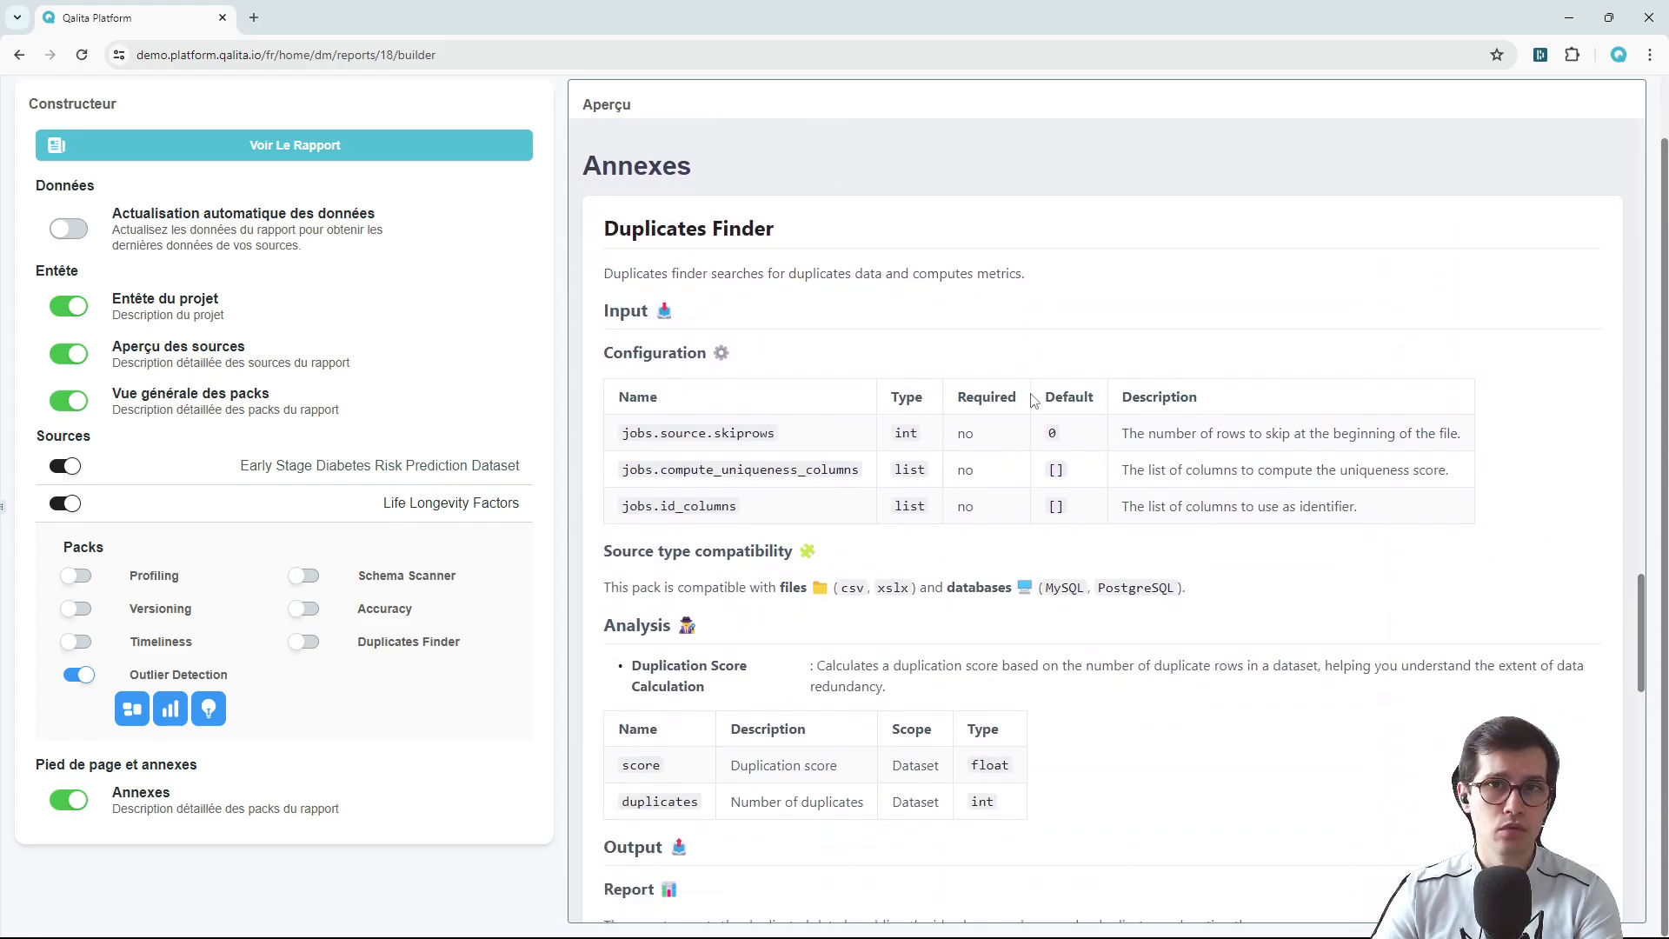
scroll(1078, 374, "down", 10)
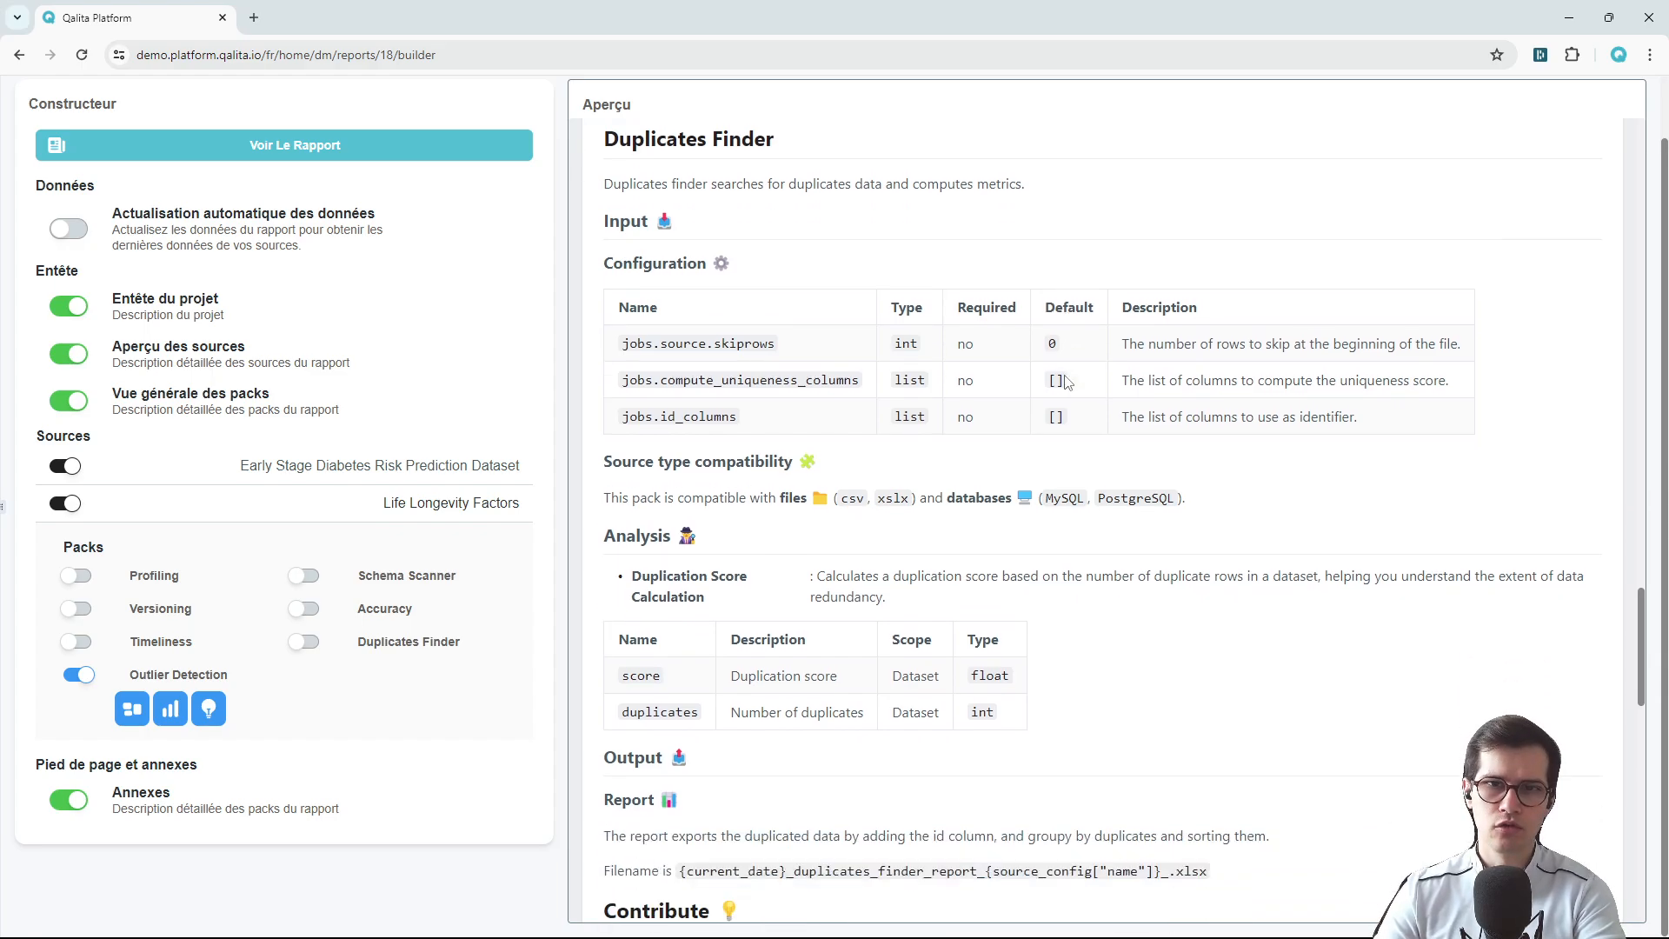
scroll(1067, 382, "down", 3)
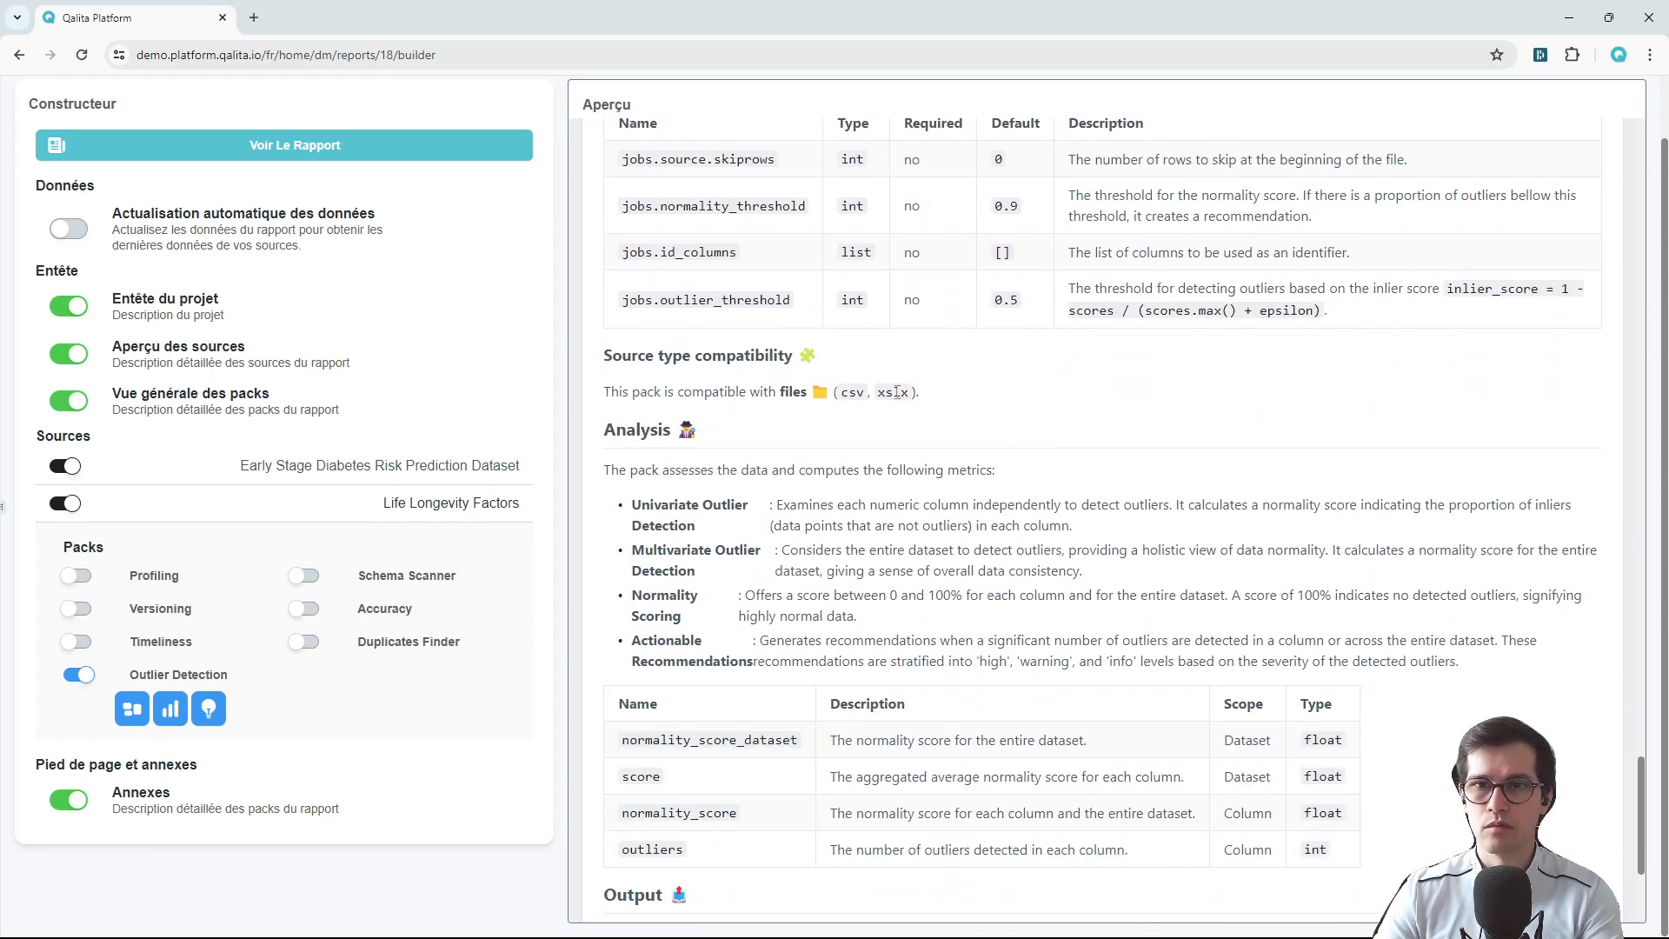
scroll(1299, 502, "up", 4)
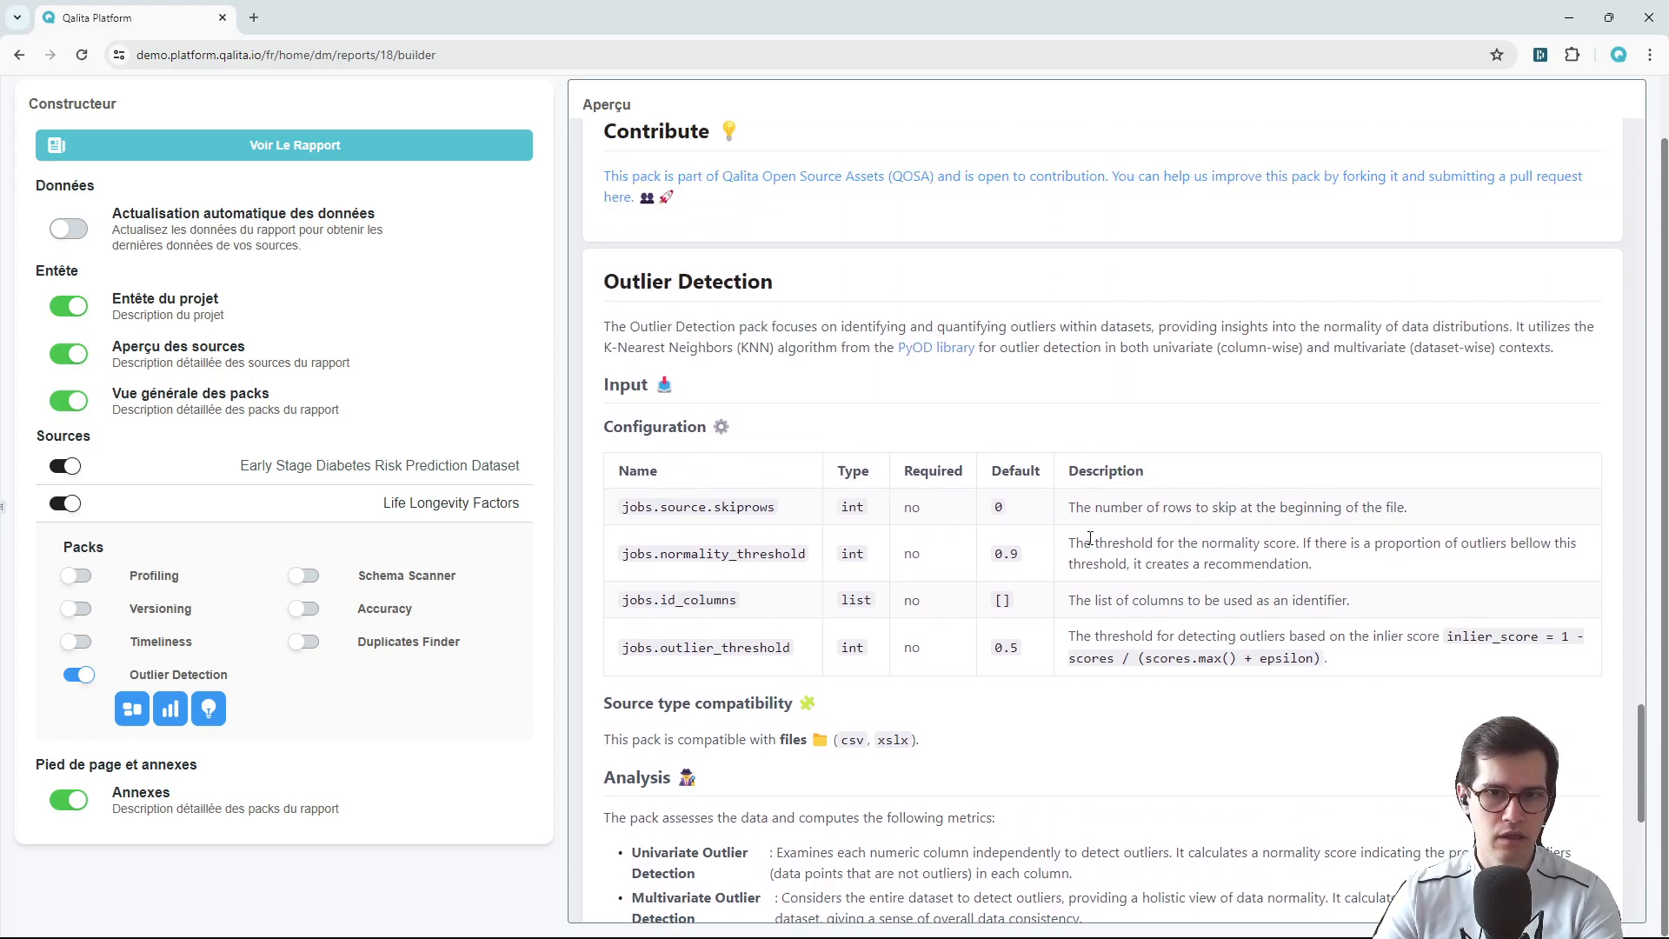
Read the rest of the Outlier Detection documentation in the annexes and collapse the packs of Life Longevity Factors.
scroll(1090, 538, "down", 6)
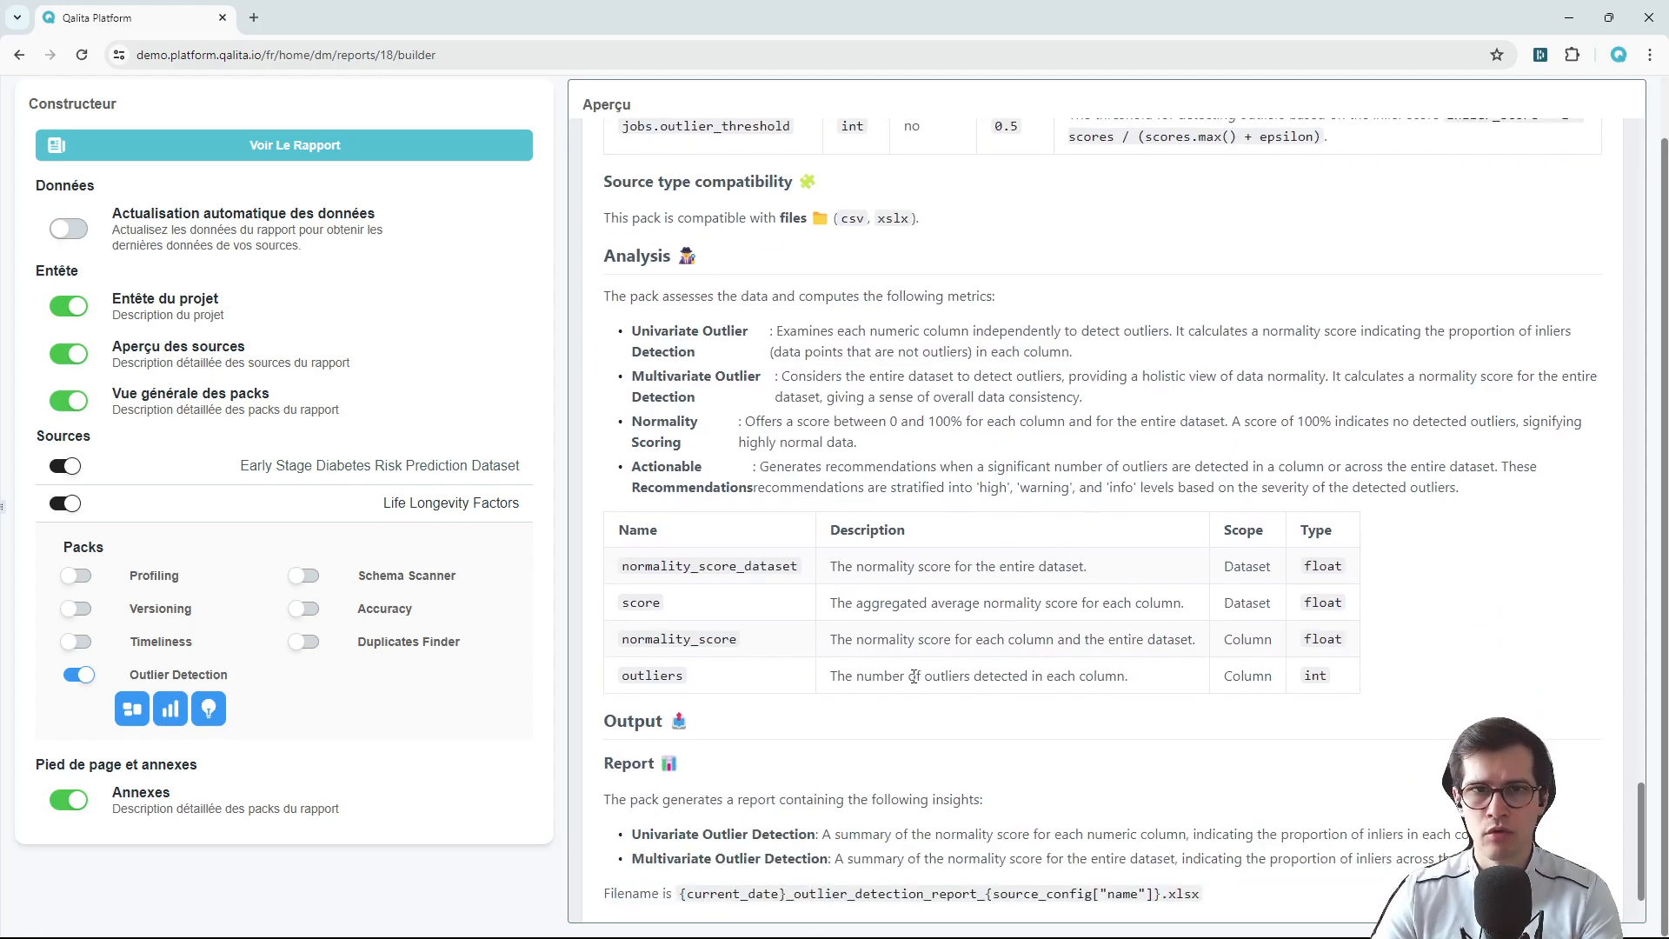
scroll(913, 676, "down", 2)
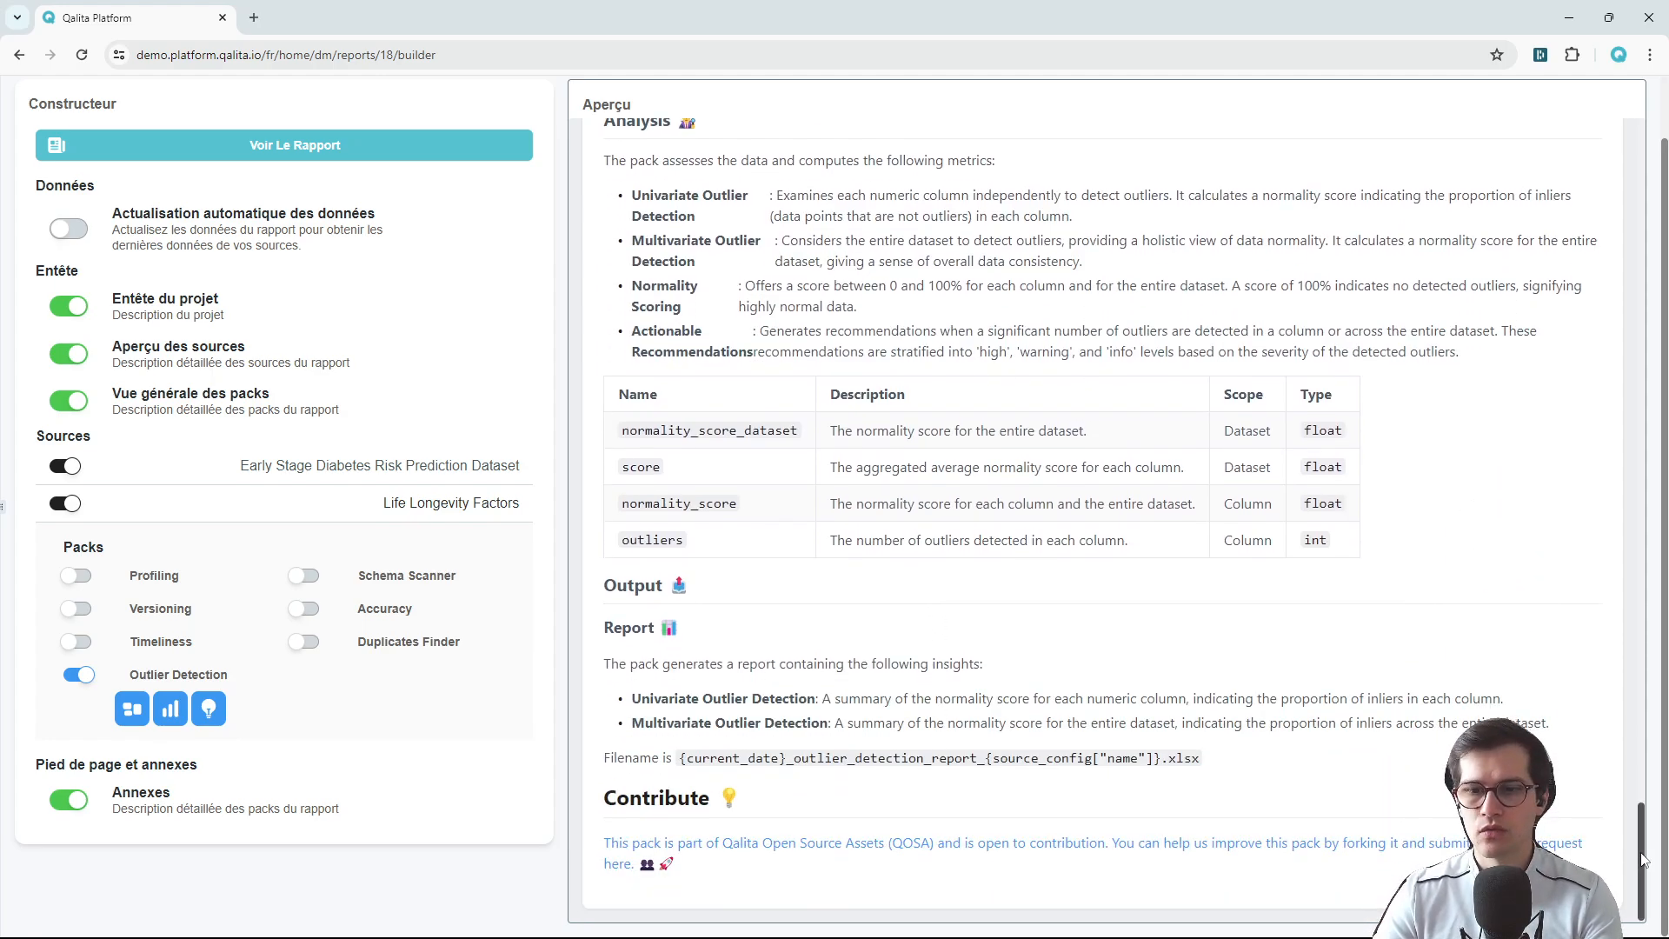
left_click_drag(1642, 859, 1628, 102)
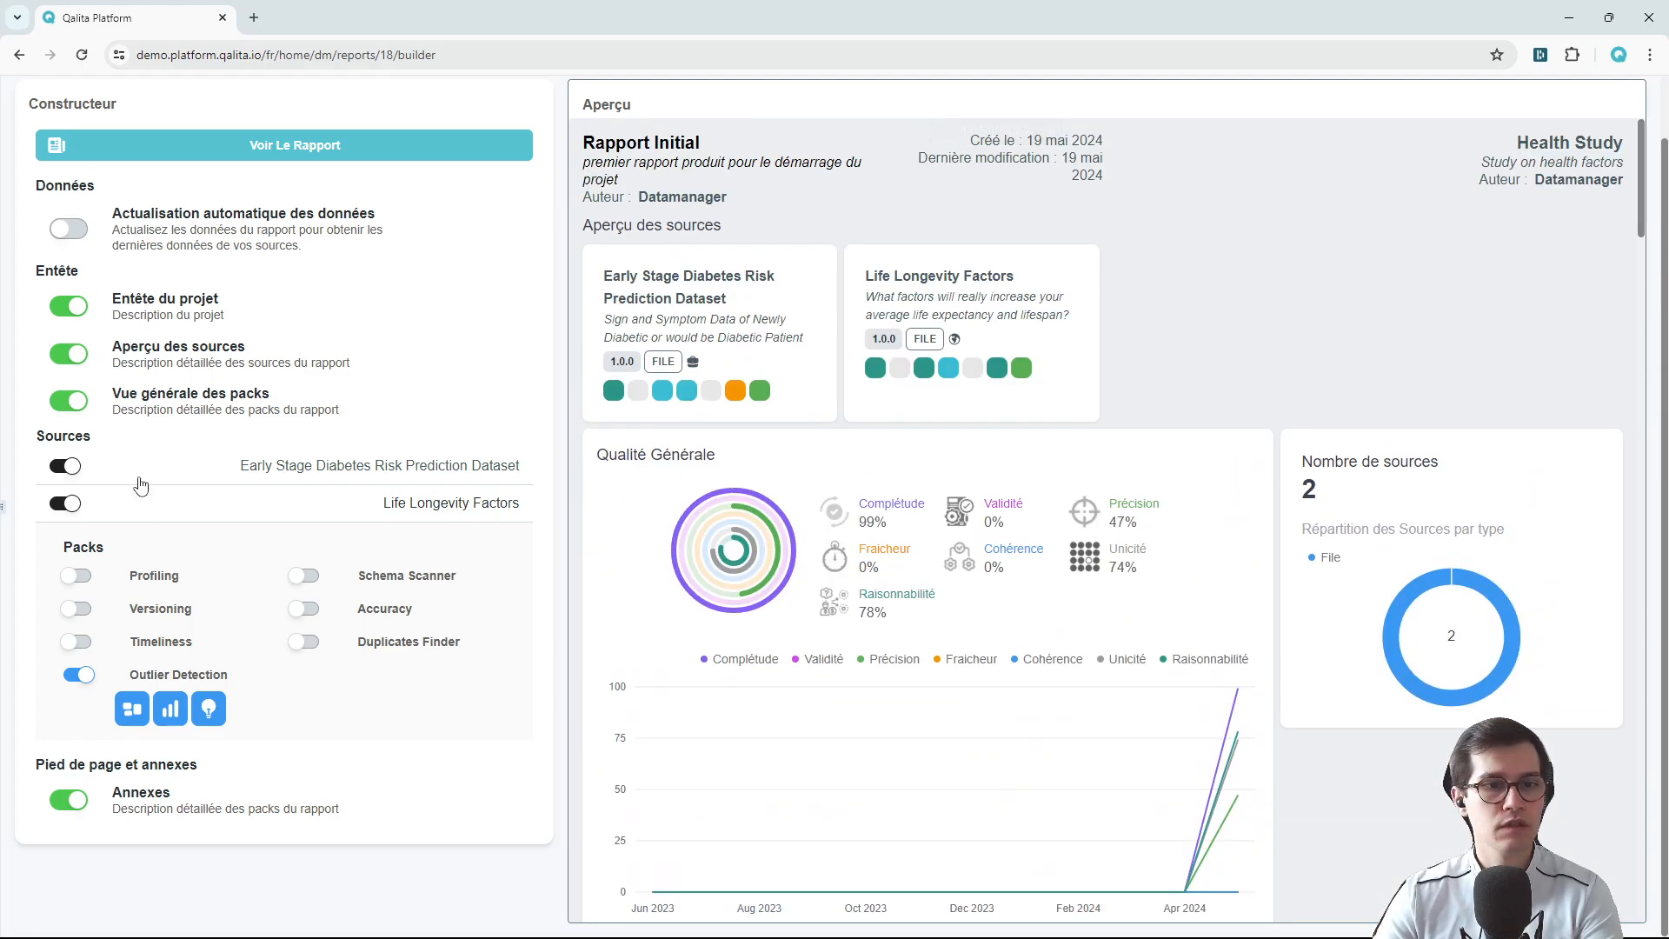
left_click(160, 508)
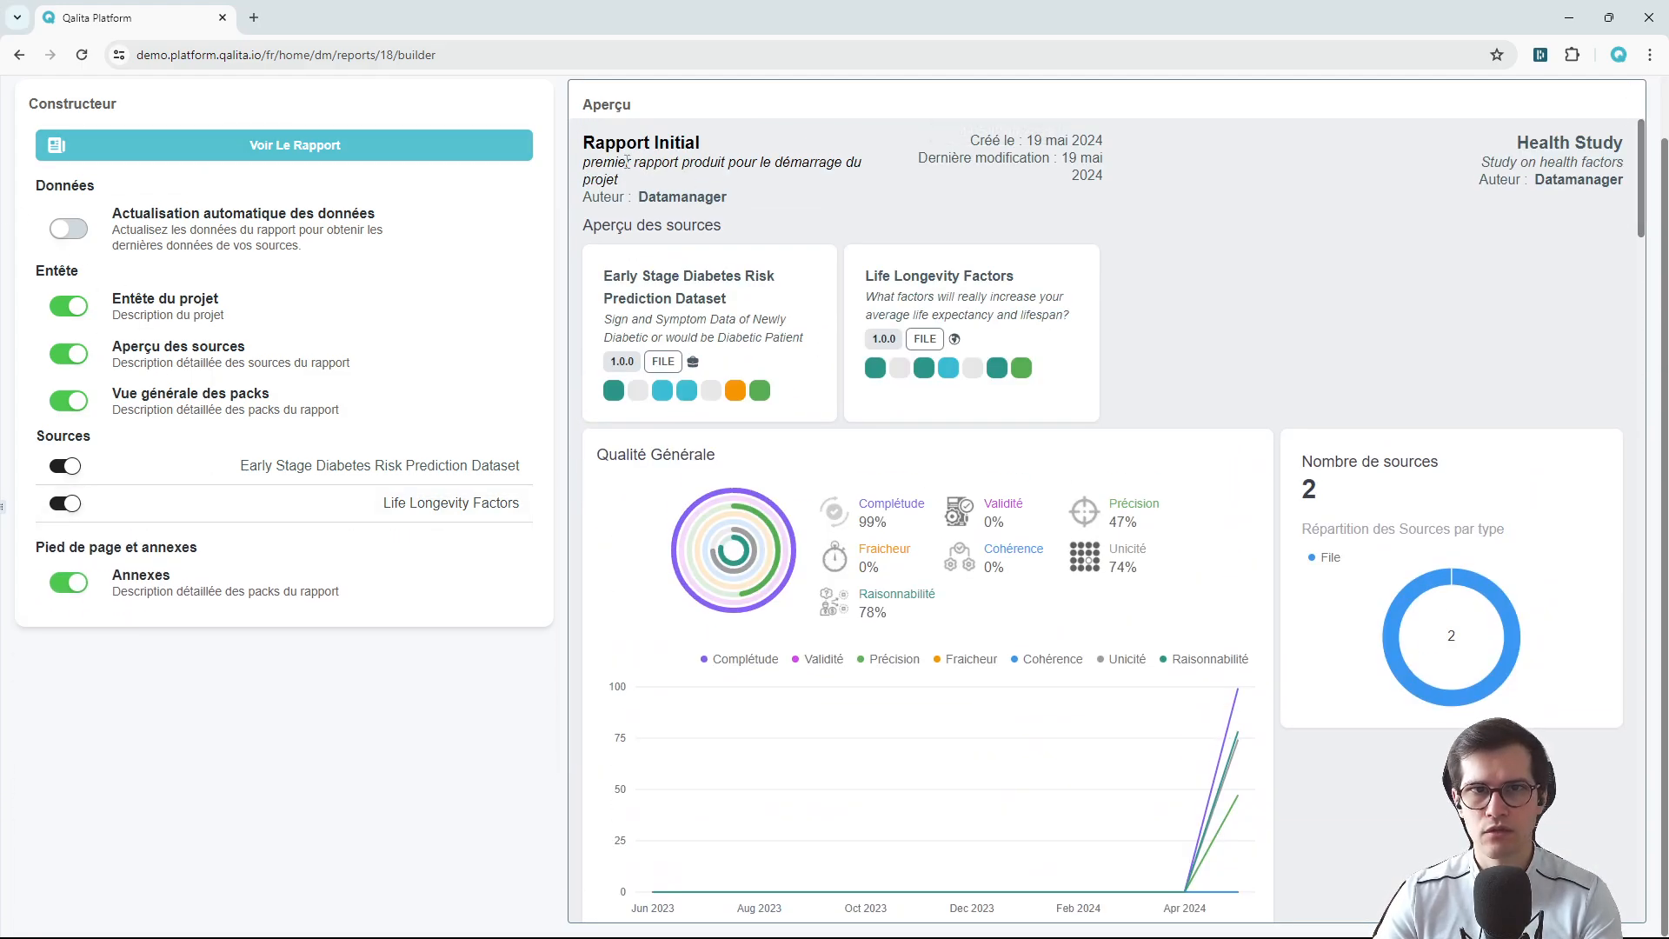
Open the finished report from the builder and expand the collapsed navigation sidebar.
left_click(379, 146)
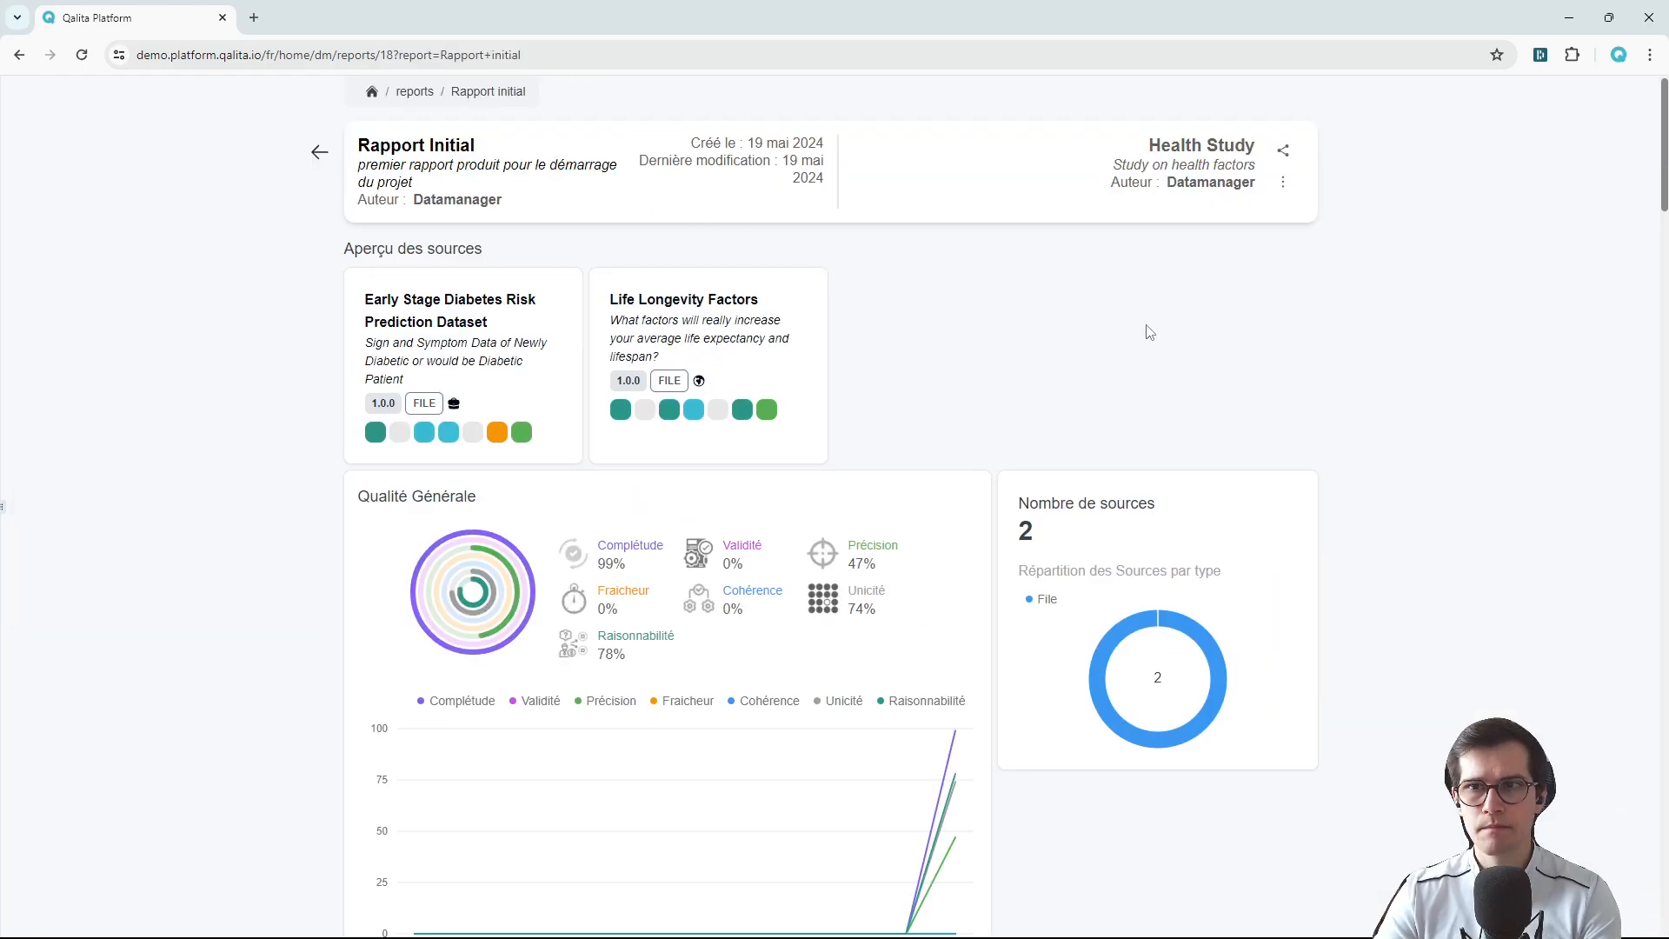
scroll(1149, 331, "down", 1)
scroll(1052, 274, "up", 2)
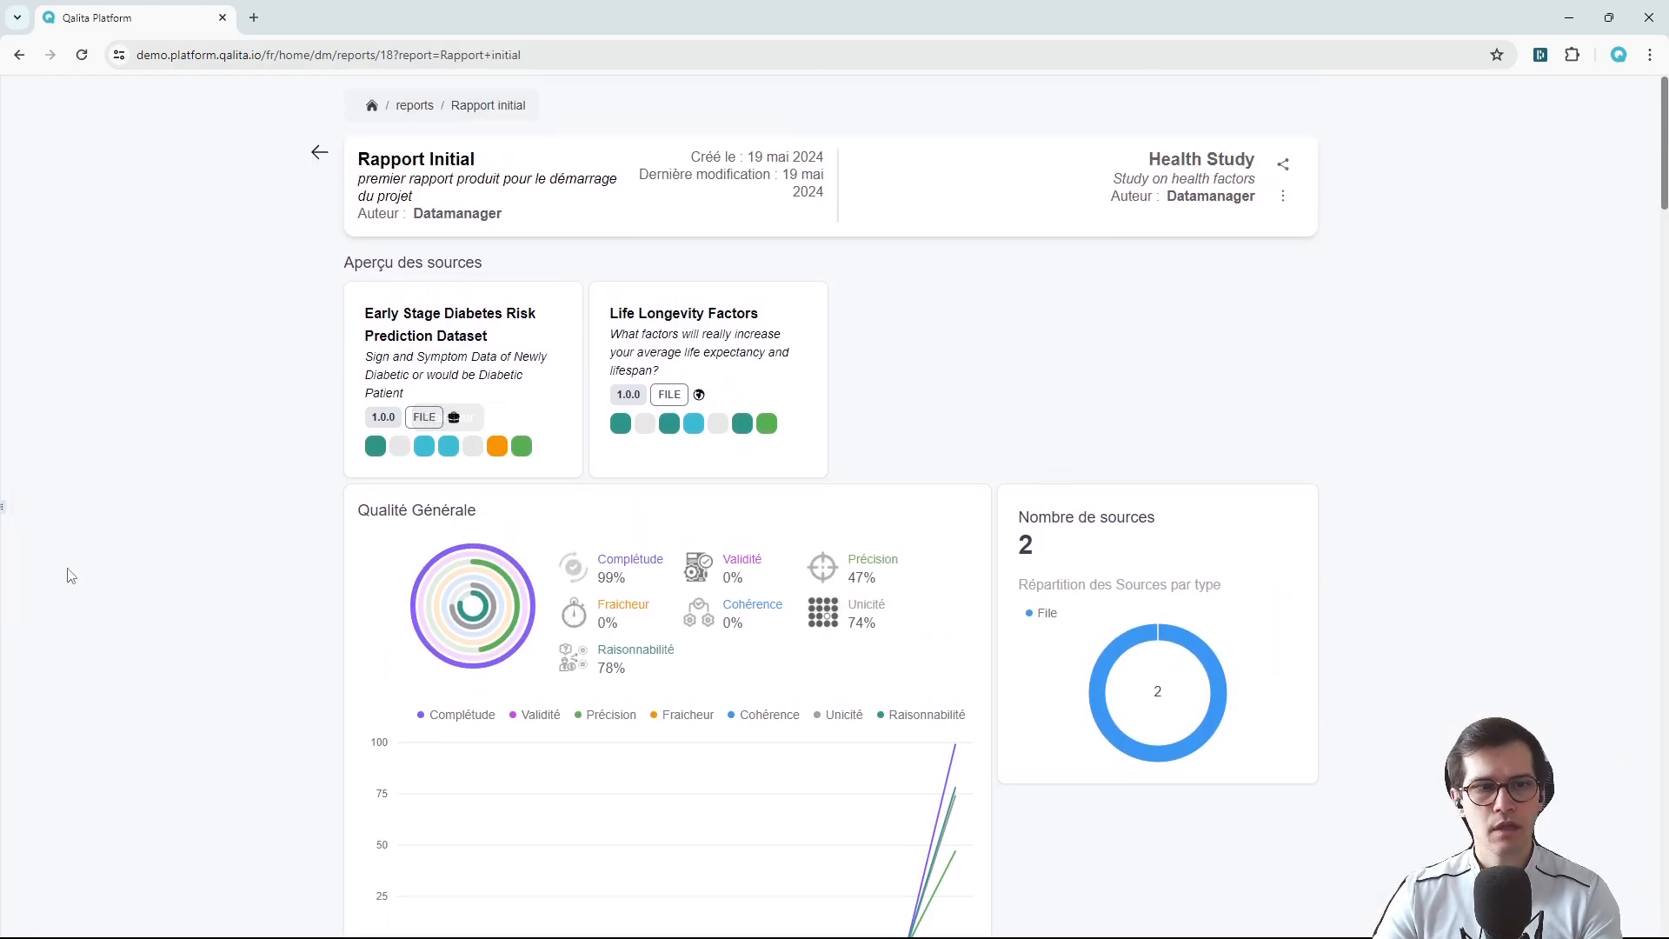
left_click_drag(4, 506, 262, 489)
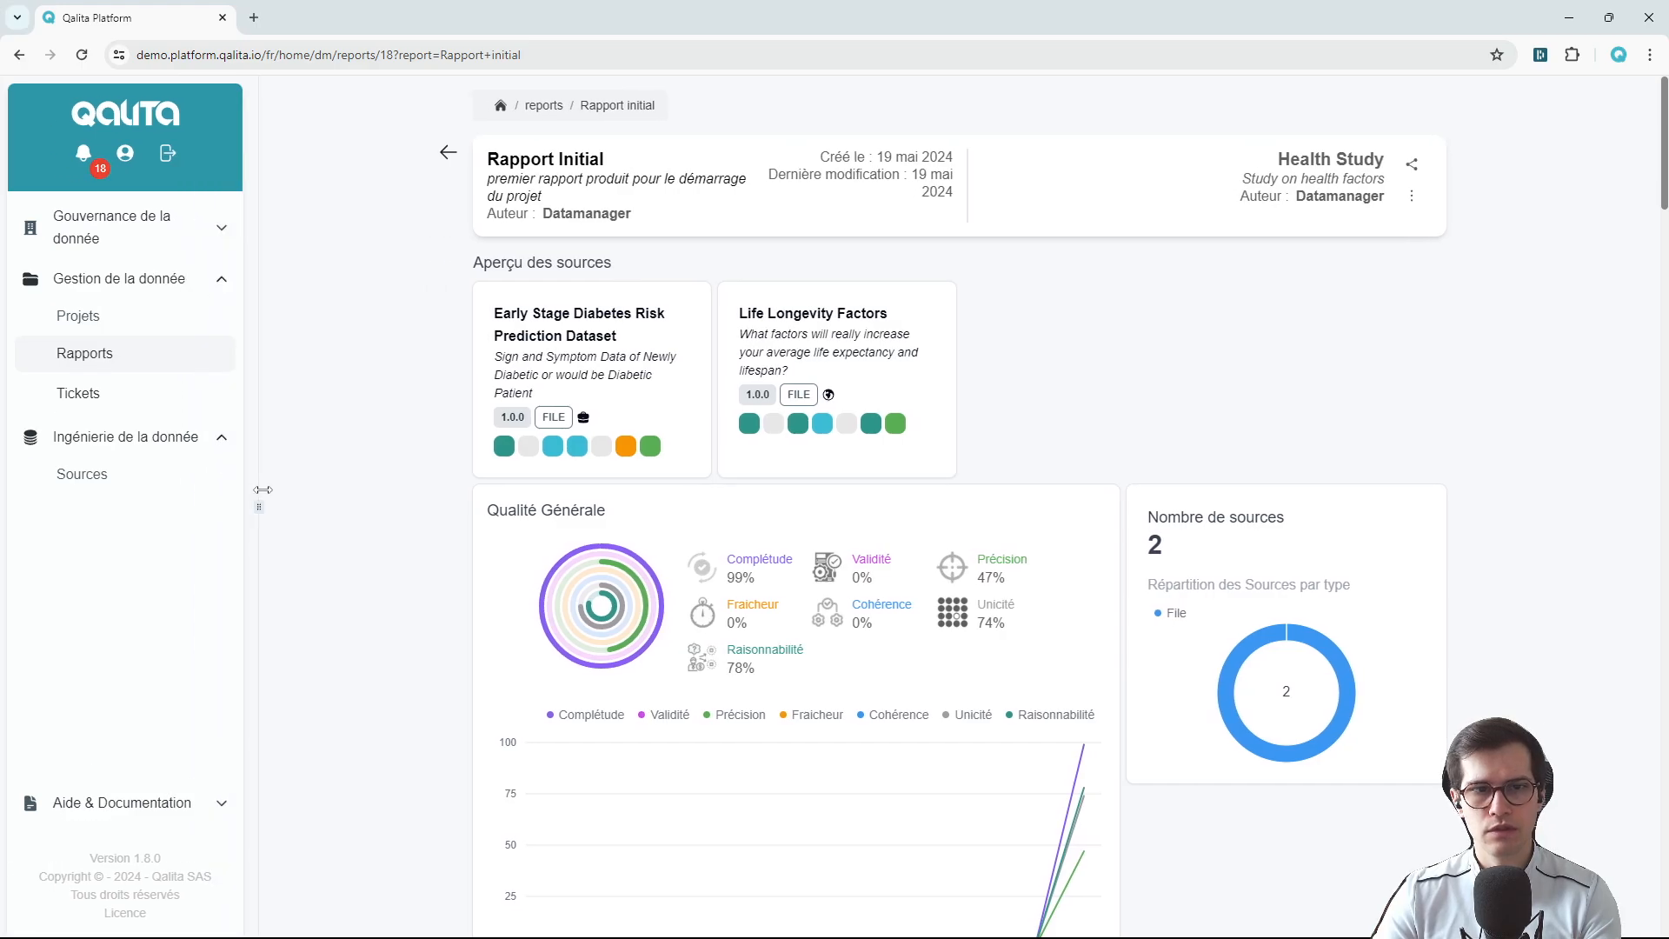
Review the finished report from the sources overview through the pack results to the annexes.
scroll(1147, 372, "down", 14)
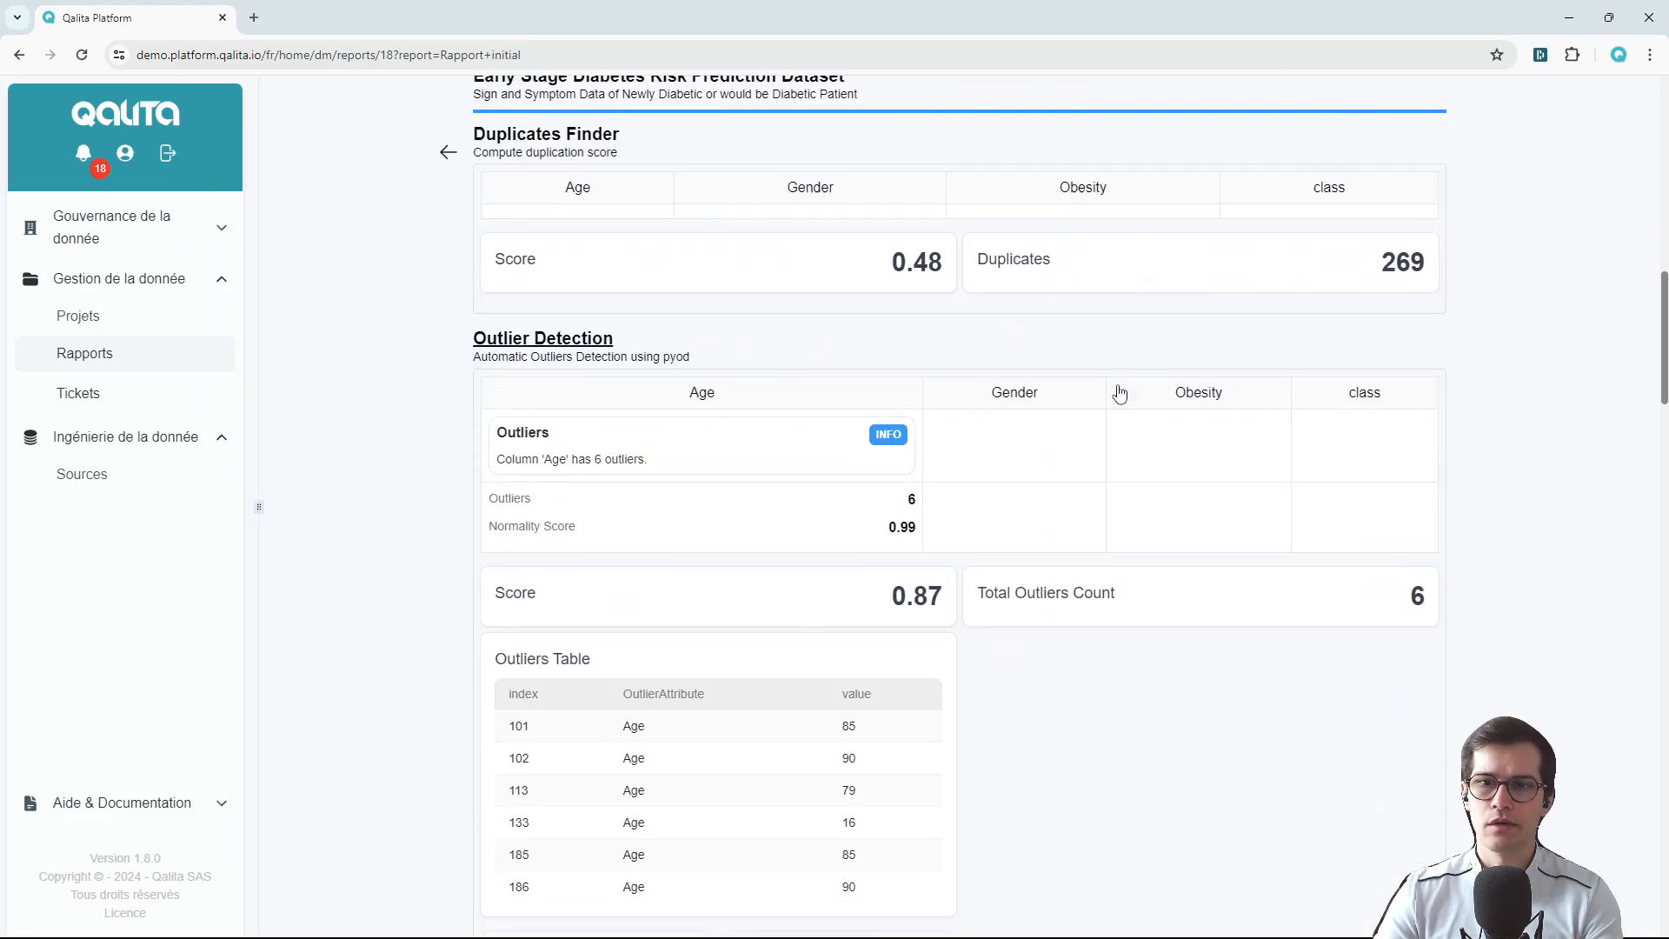
scroll(1120, 392, "down", 20)
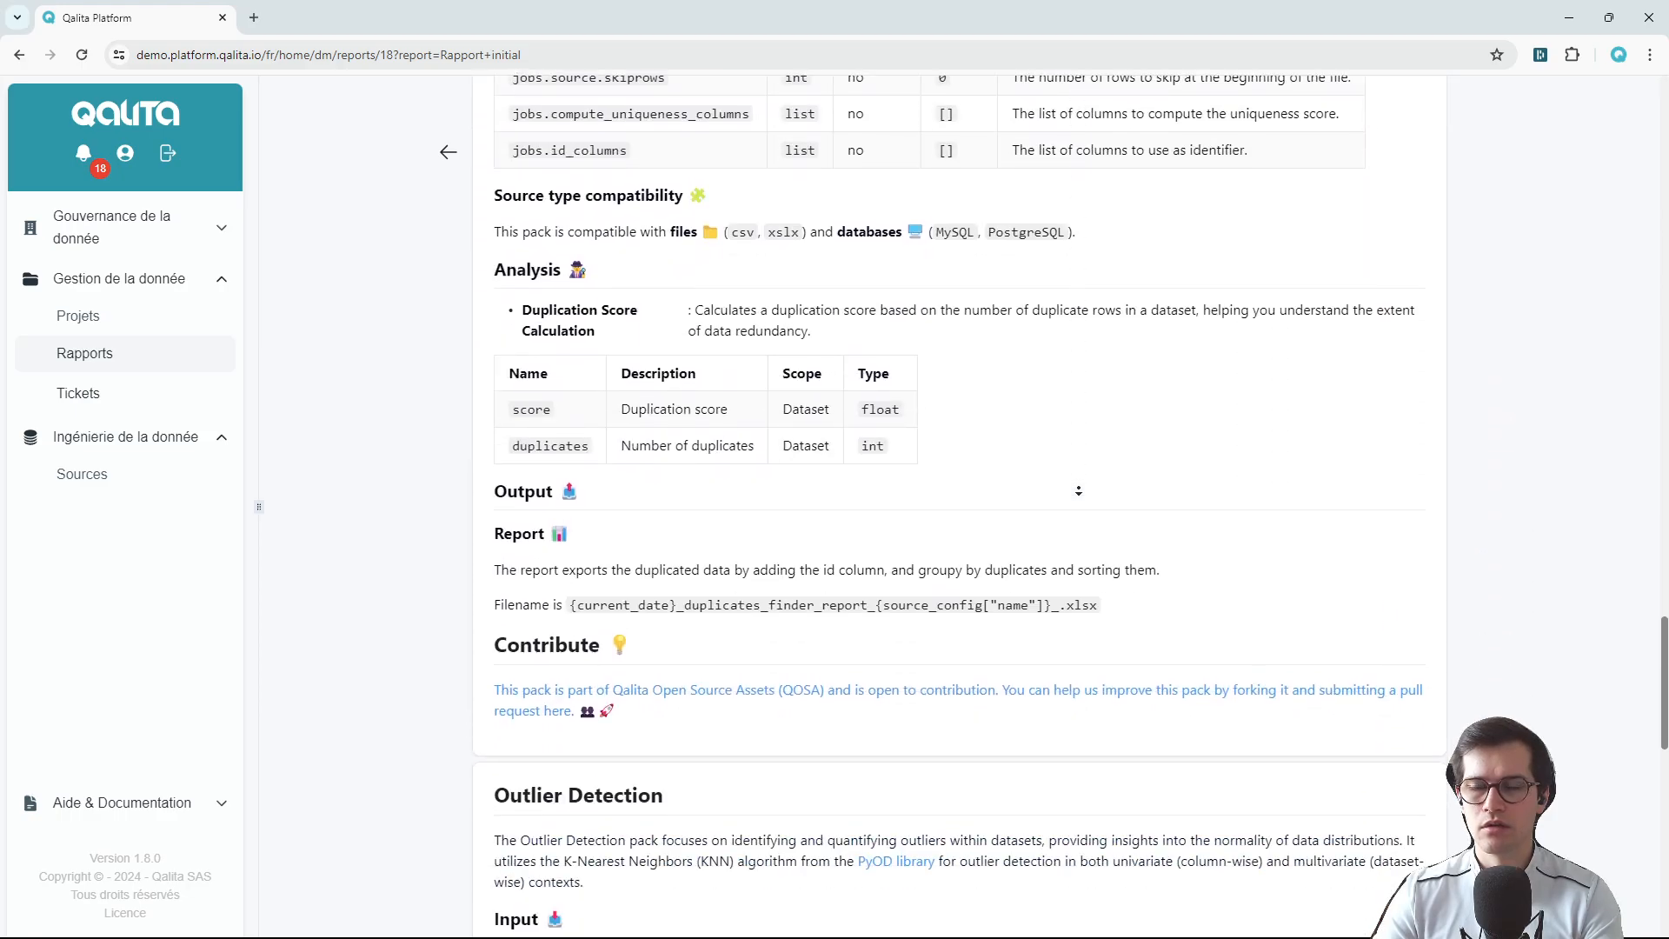
scroll(1078, 491, "down", 10)
scroll(1078, 487, "up", 20)
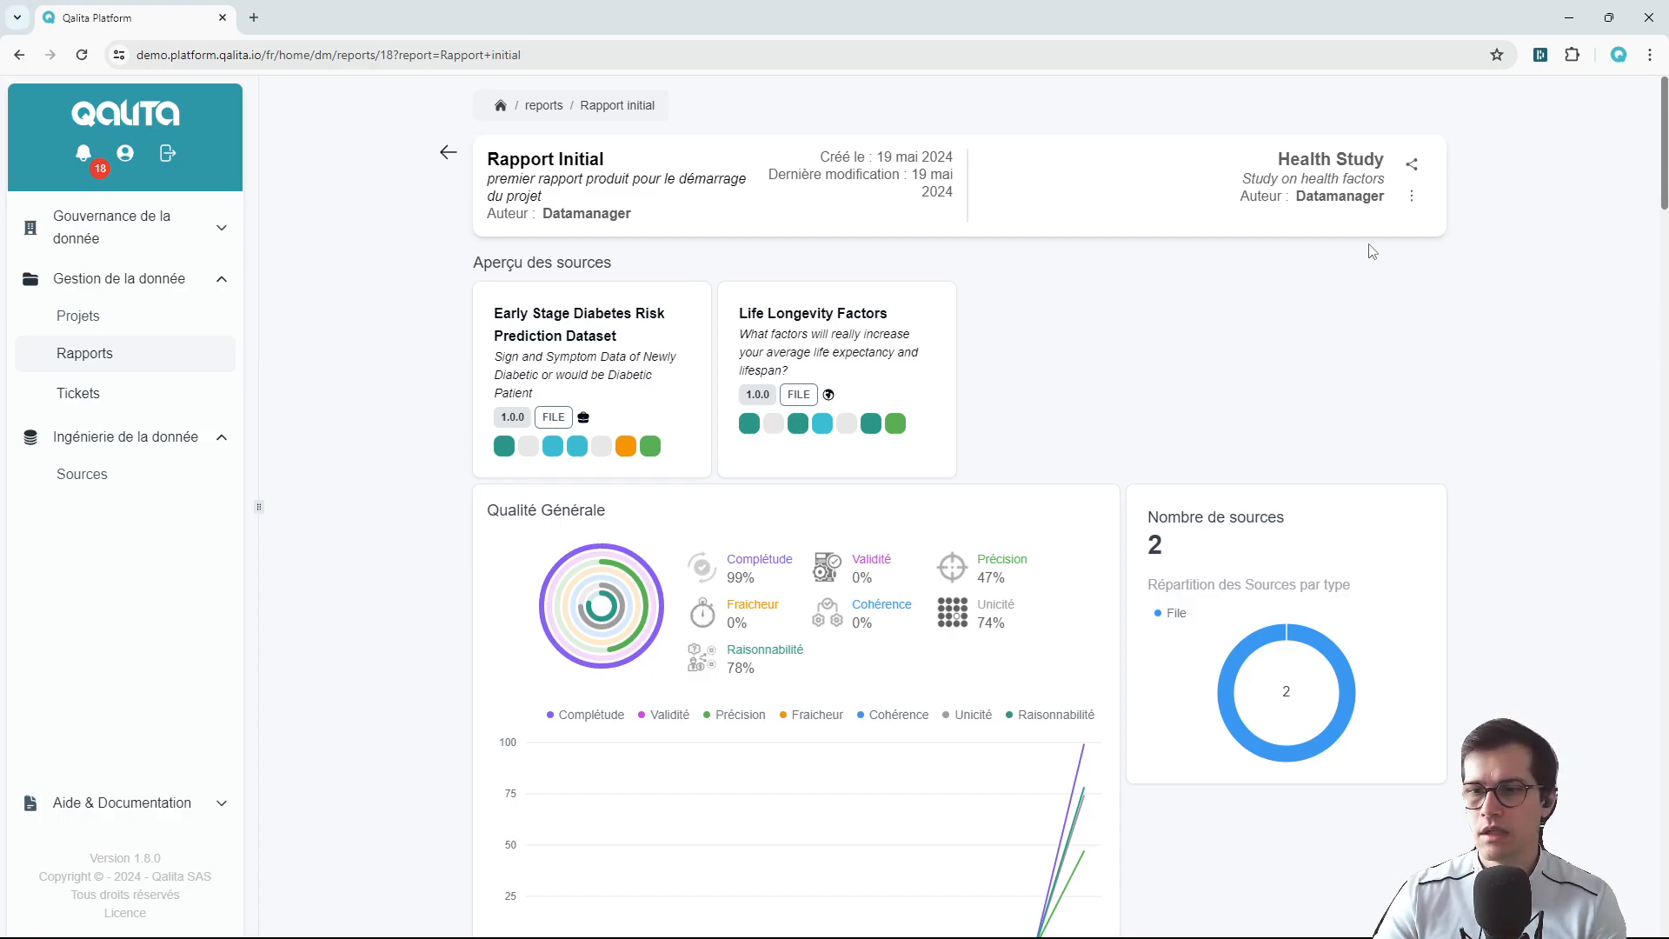
Copy the report's sharing link with its access set to Privé, and close the sharing options.
left_click(1411, 164)
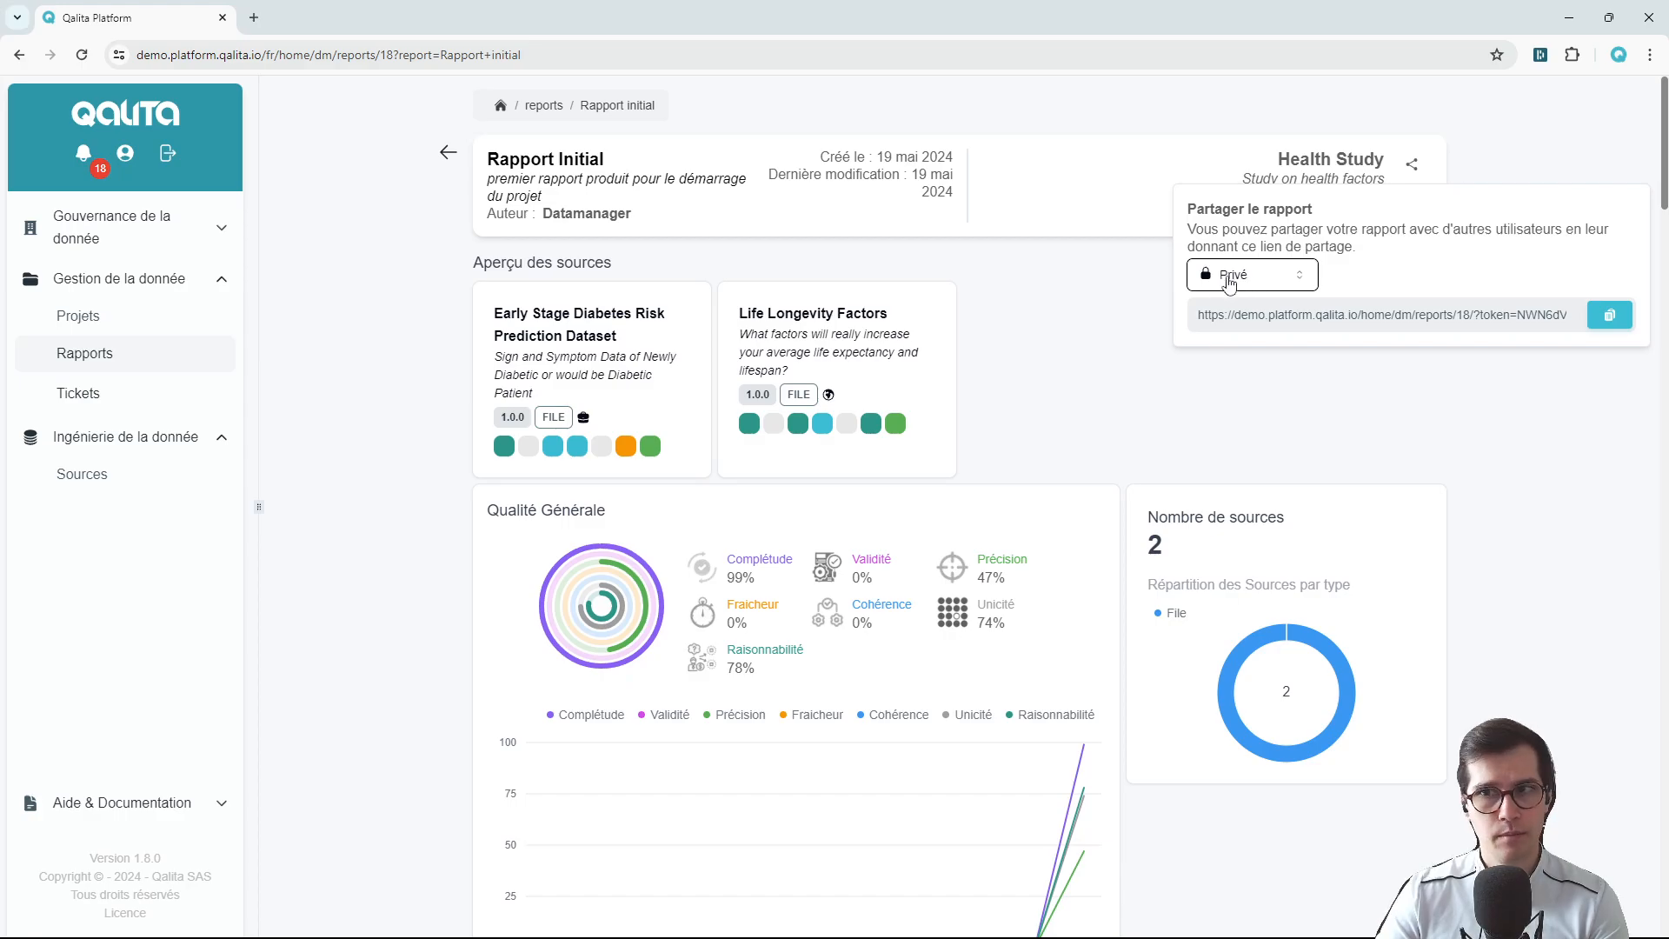
left_click_drag(1200, 314, 1523, 314)
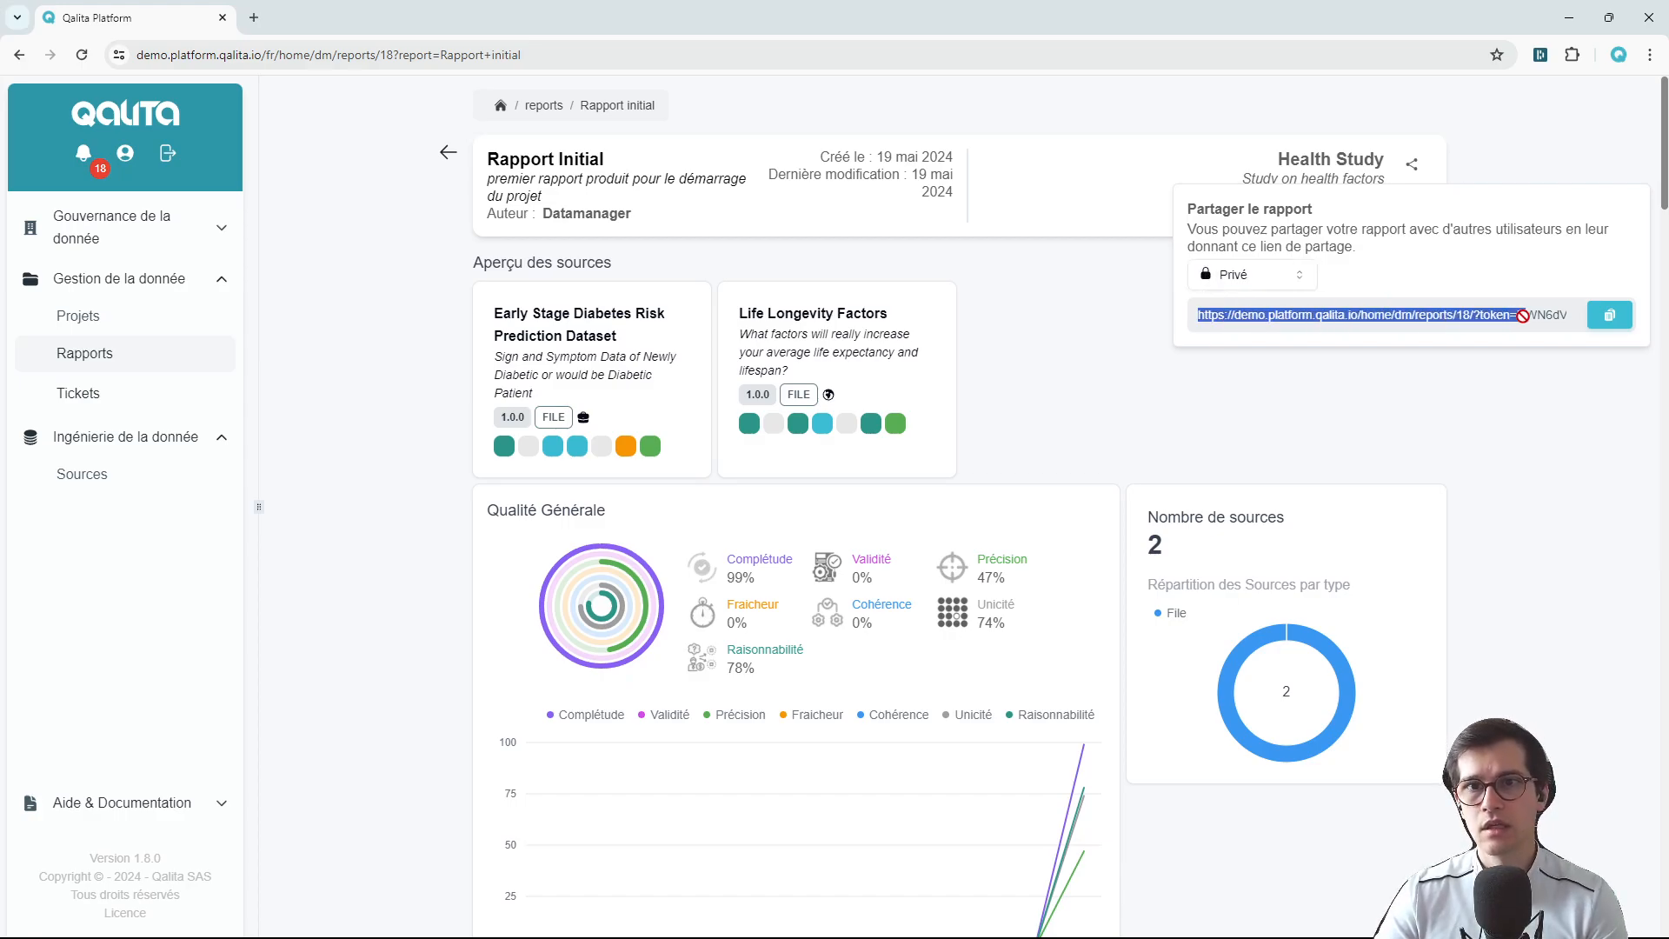
left_click(1522, 315)
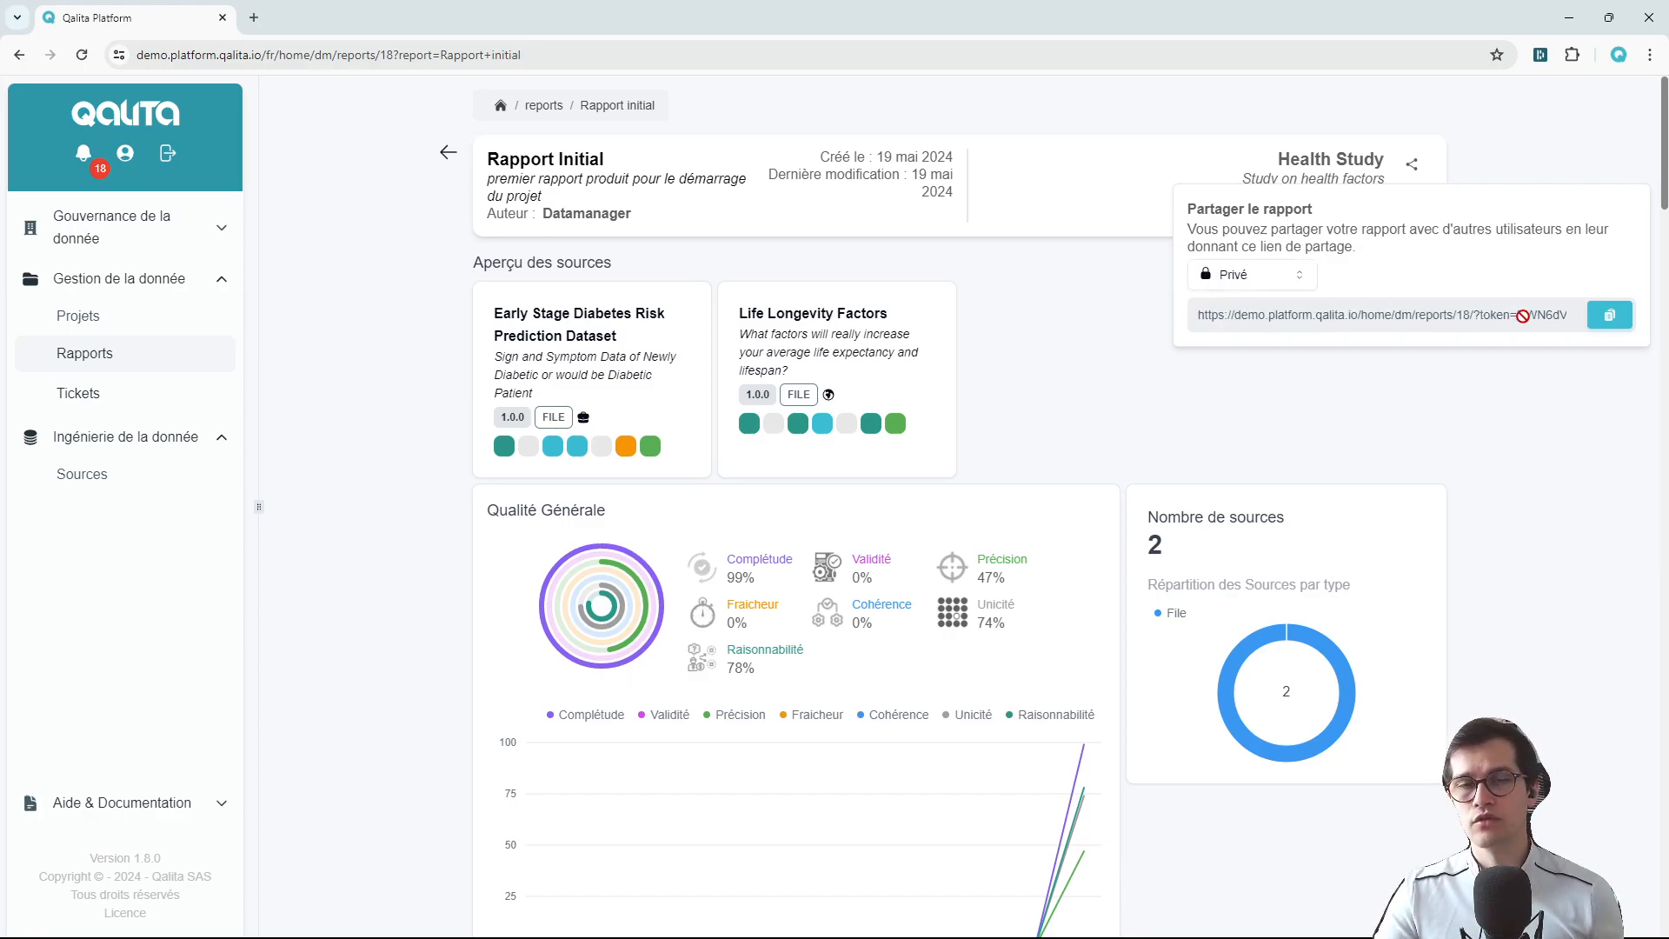
left_click(1608, 315)
left_click(1291, 452)
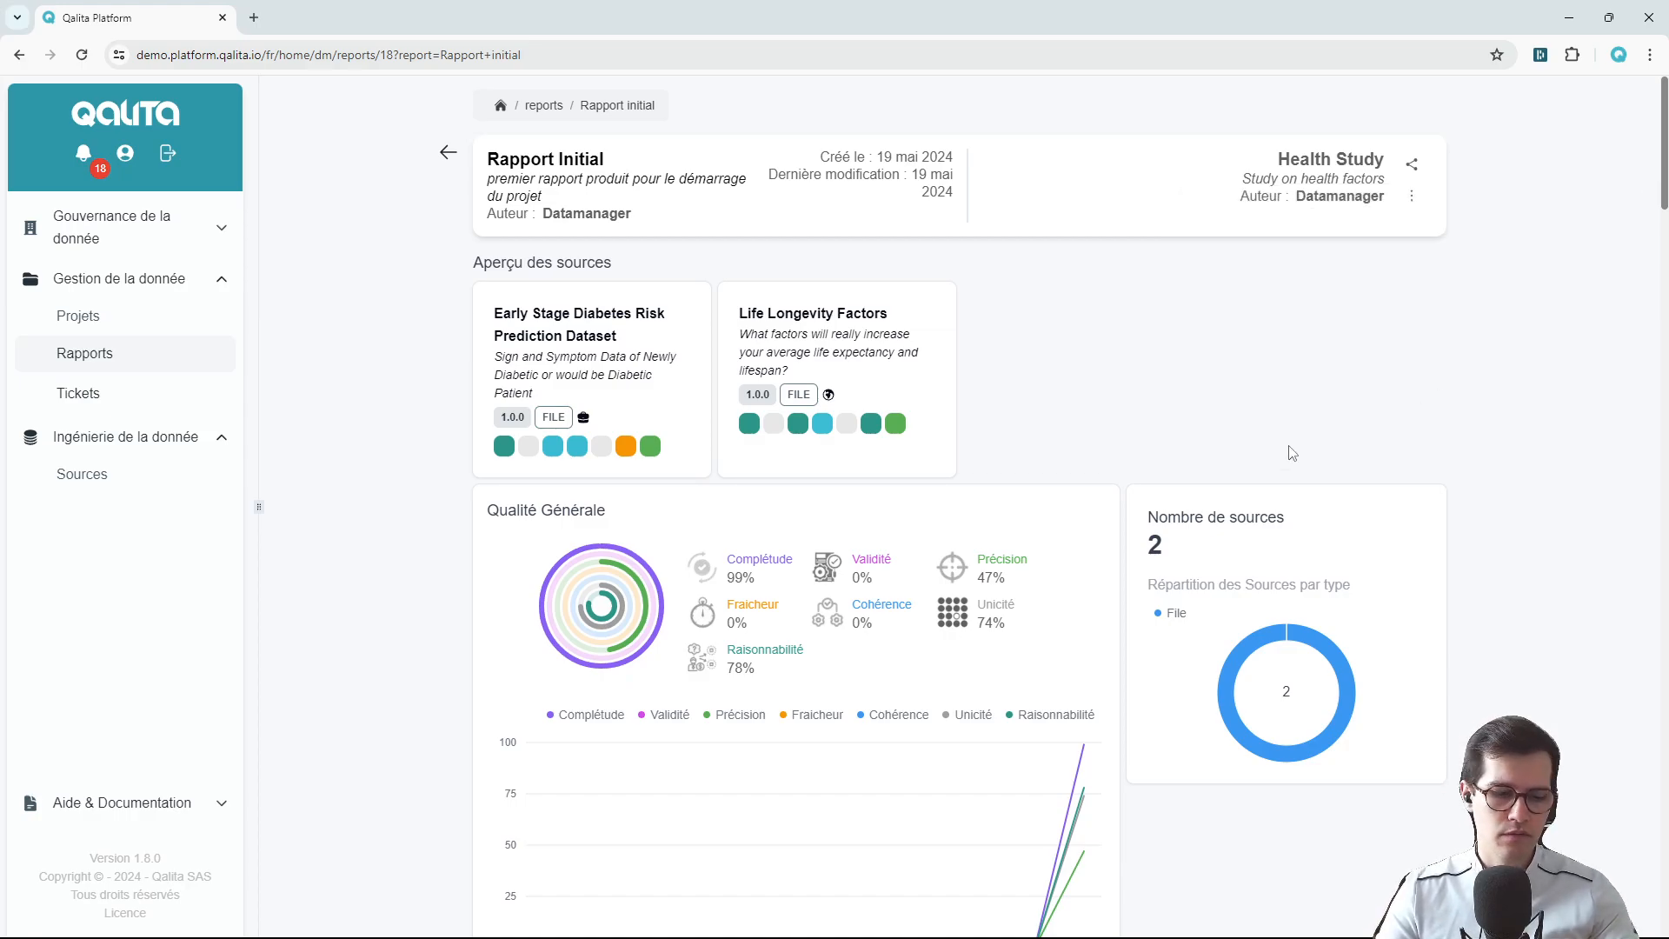
Load the copied private sharing link, including its access token, in a new incognito window.
key("ctrl+shift+n")
key("ctrl+v")
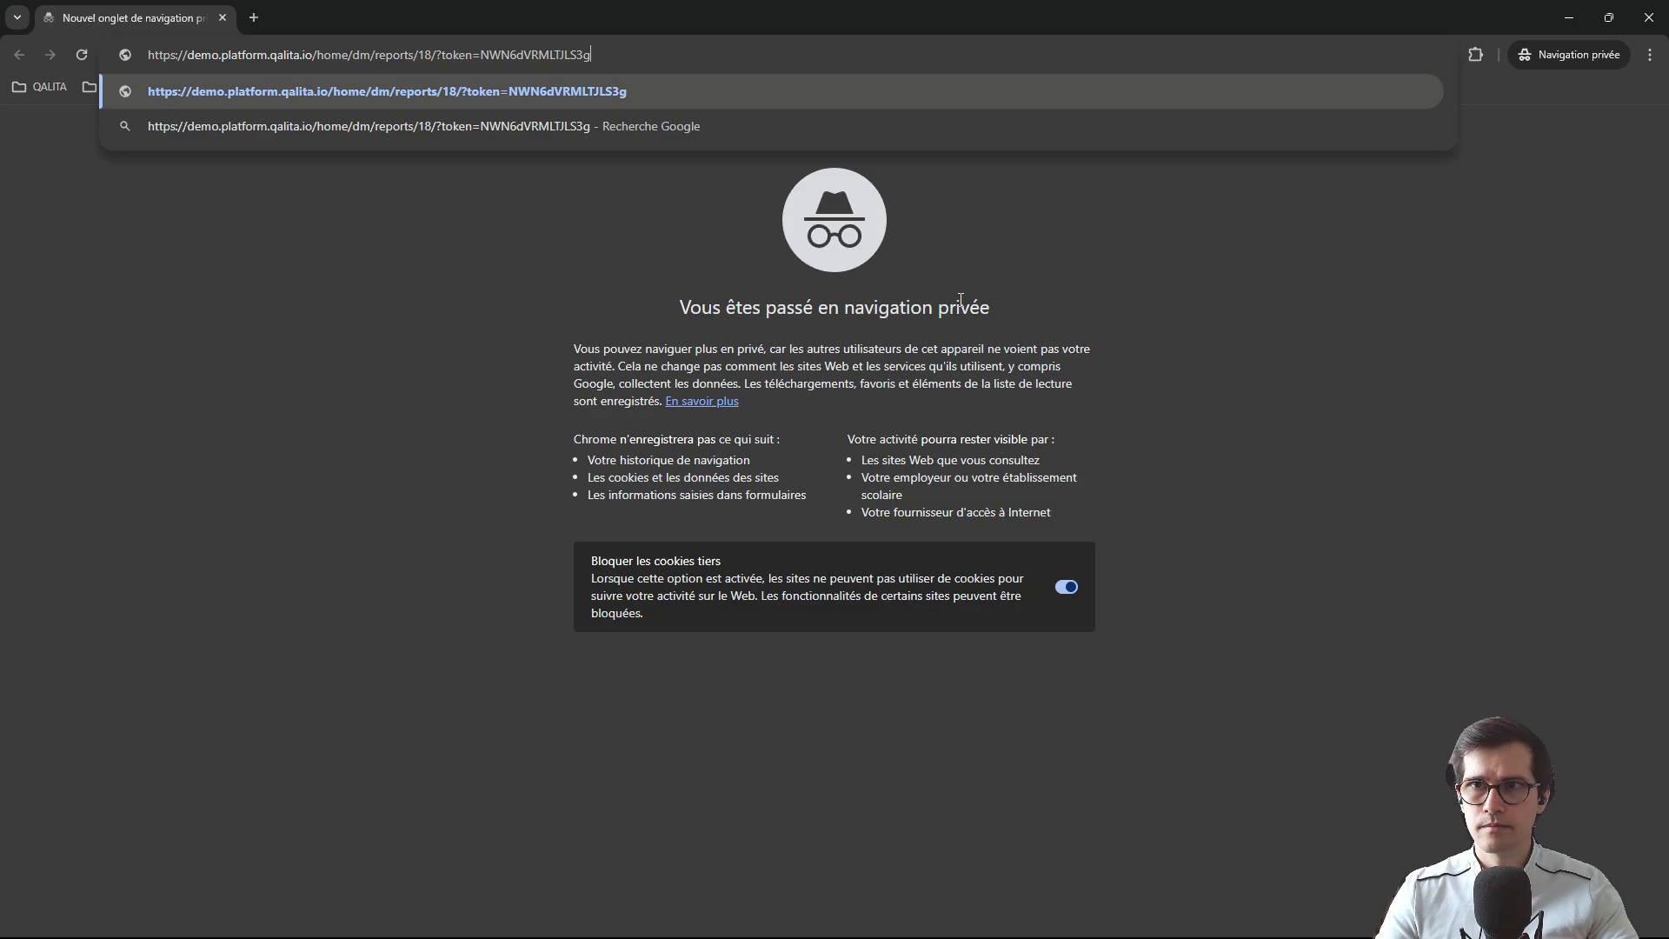
key("Return")
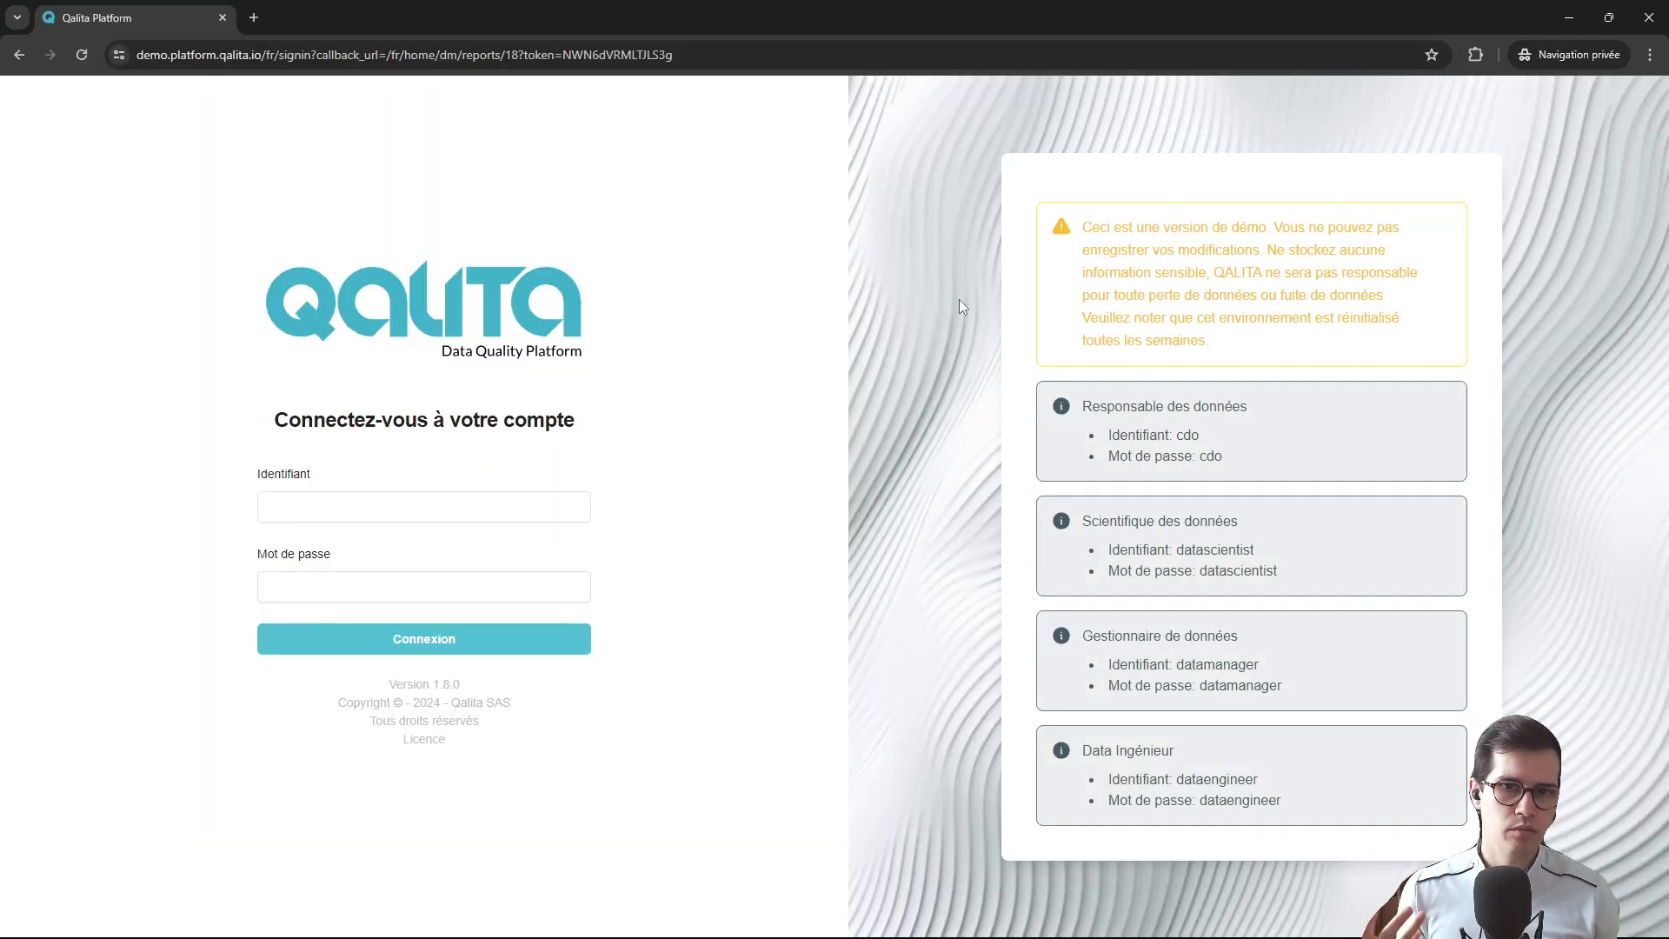
Sign in with the Scientifique des données demo account by filling in its username and the account password.
double_click(1215, 550)
key("ctrl+c")
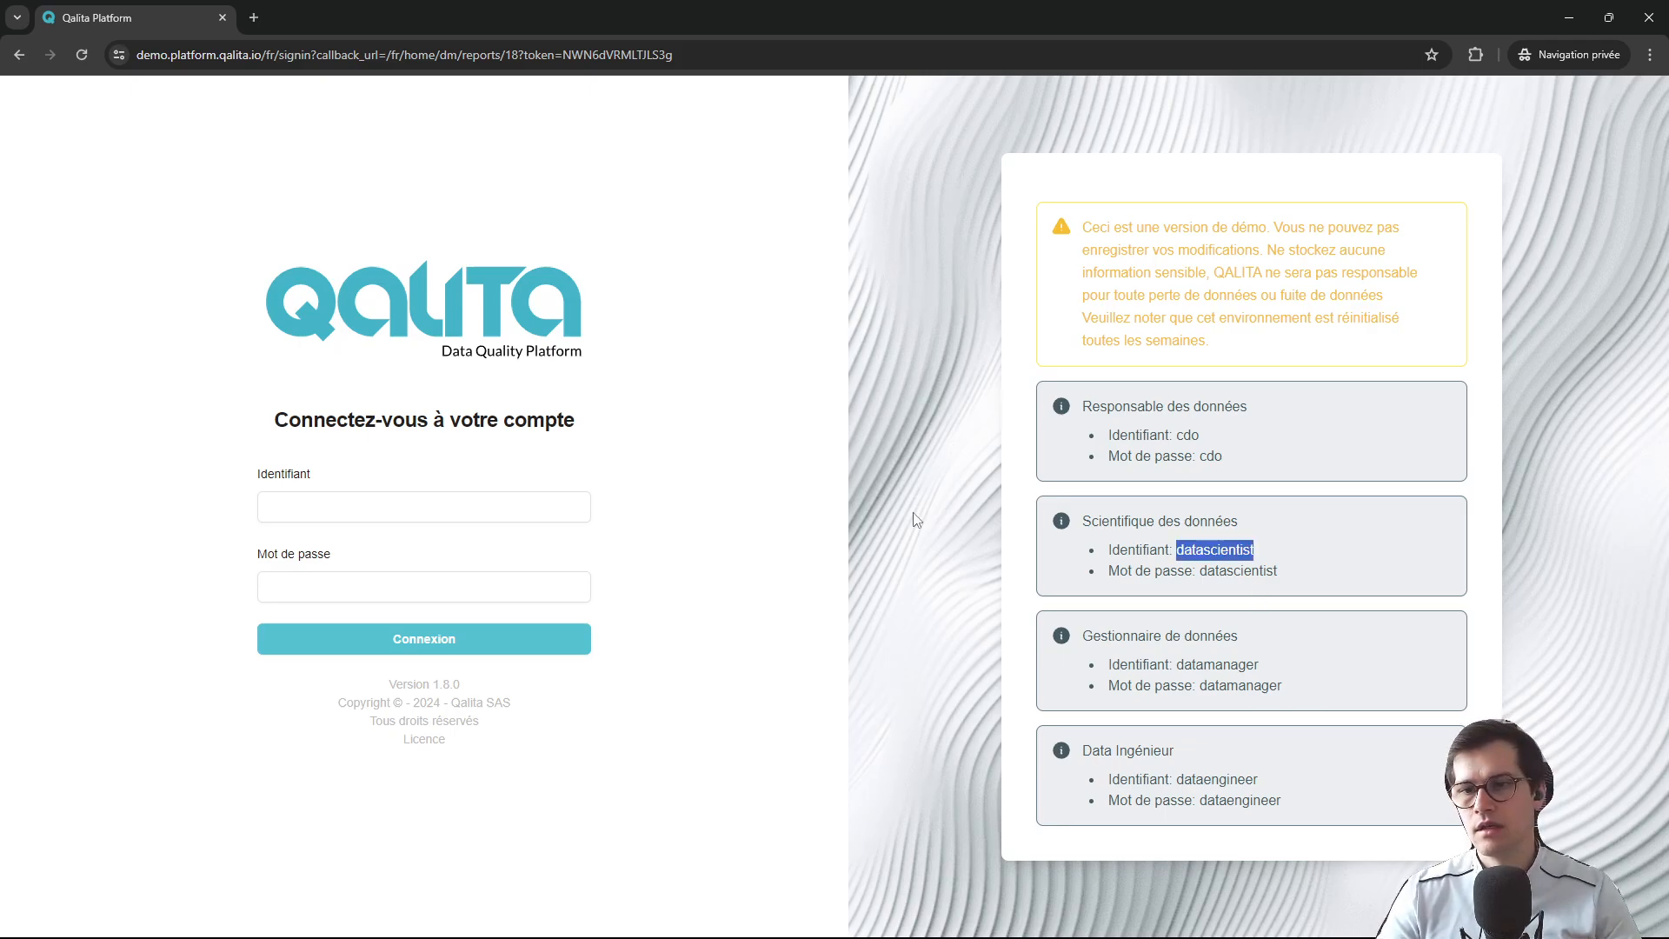
left_click(484, 502)
key("ctrl+v")
left_click(518, 584)
key("ctrl+v")
left_click(529, 636)
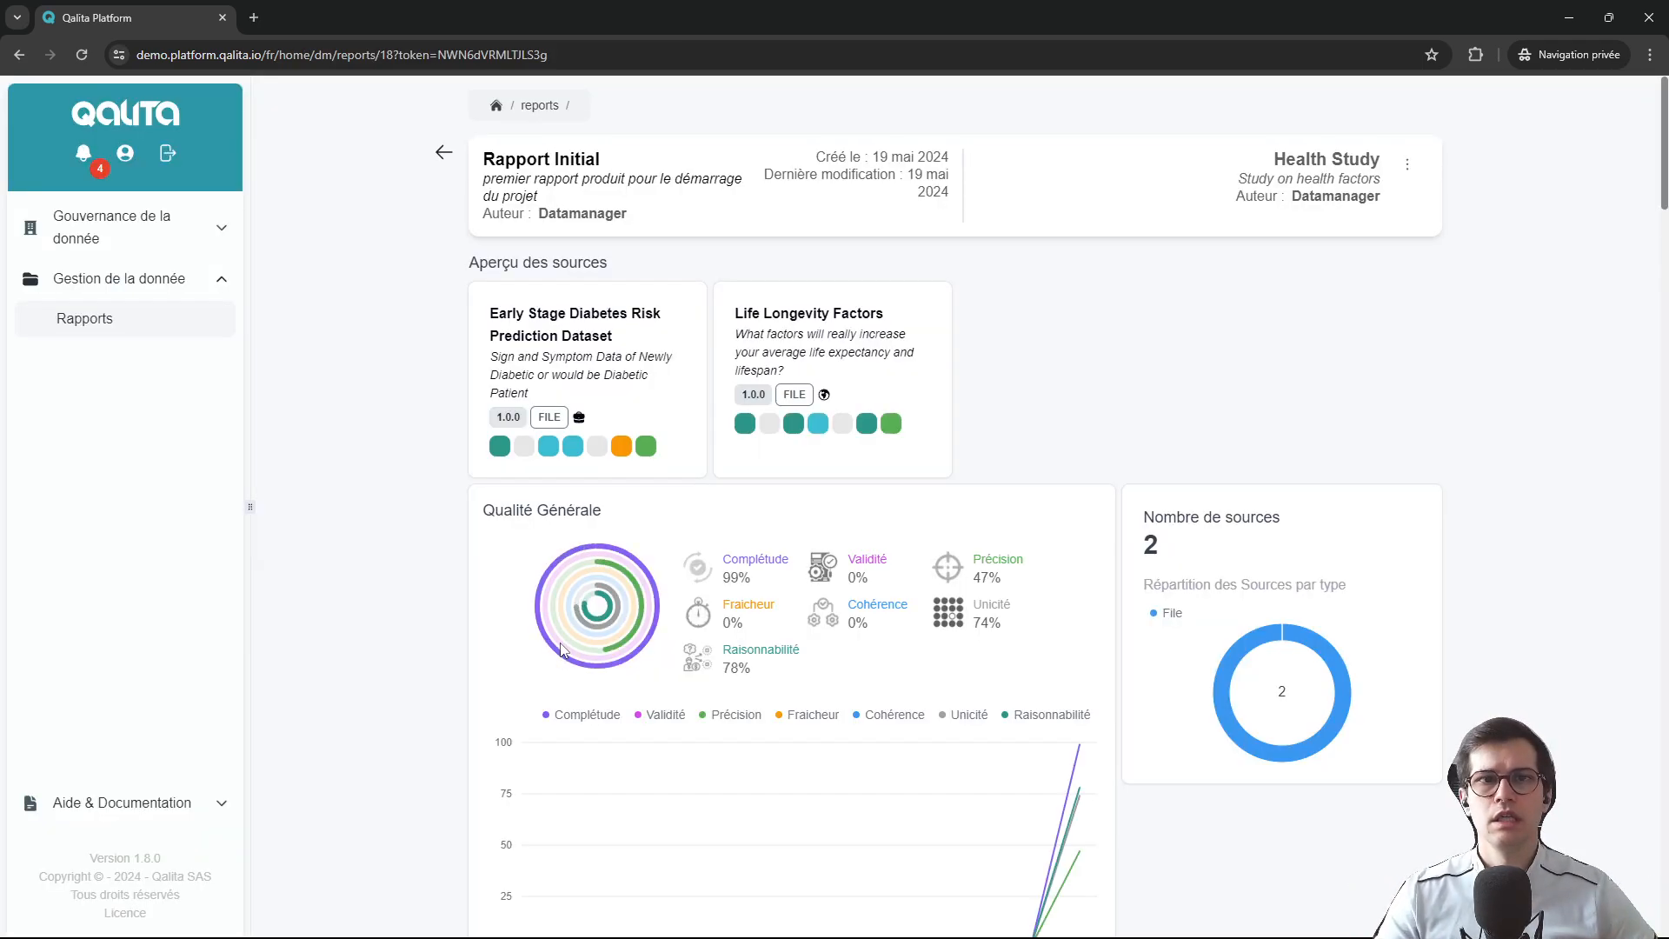
Examine the privately shared report as the data scientist, including its options, the pack results and the annexes.
scroll(860, 530, "down", 9)
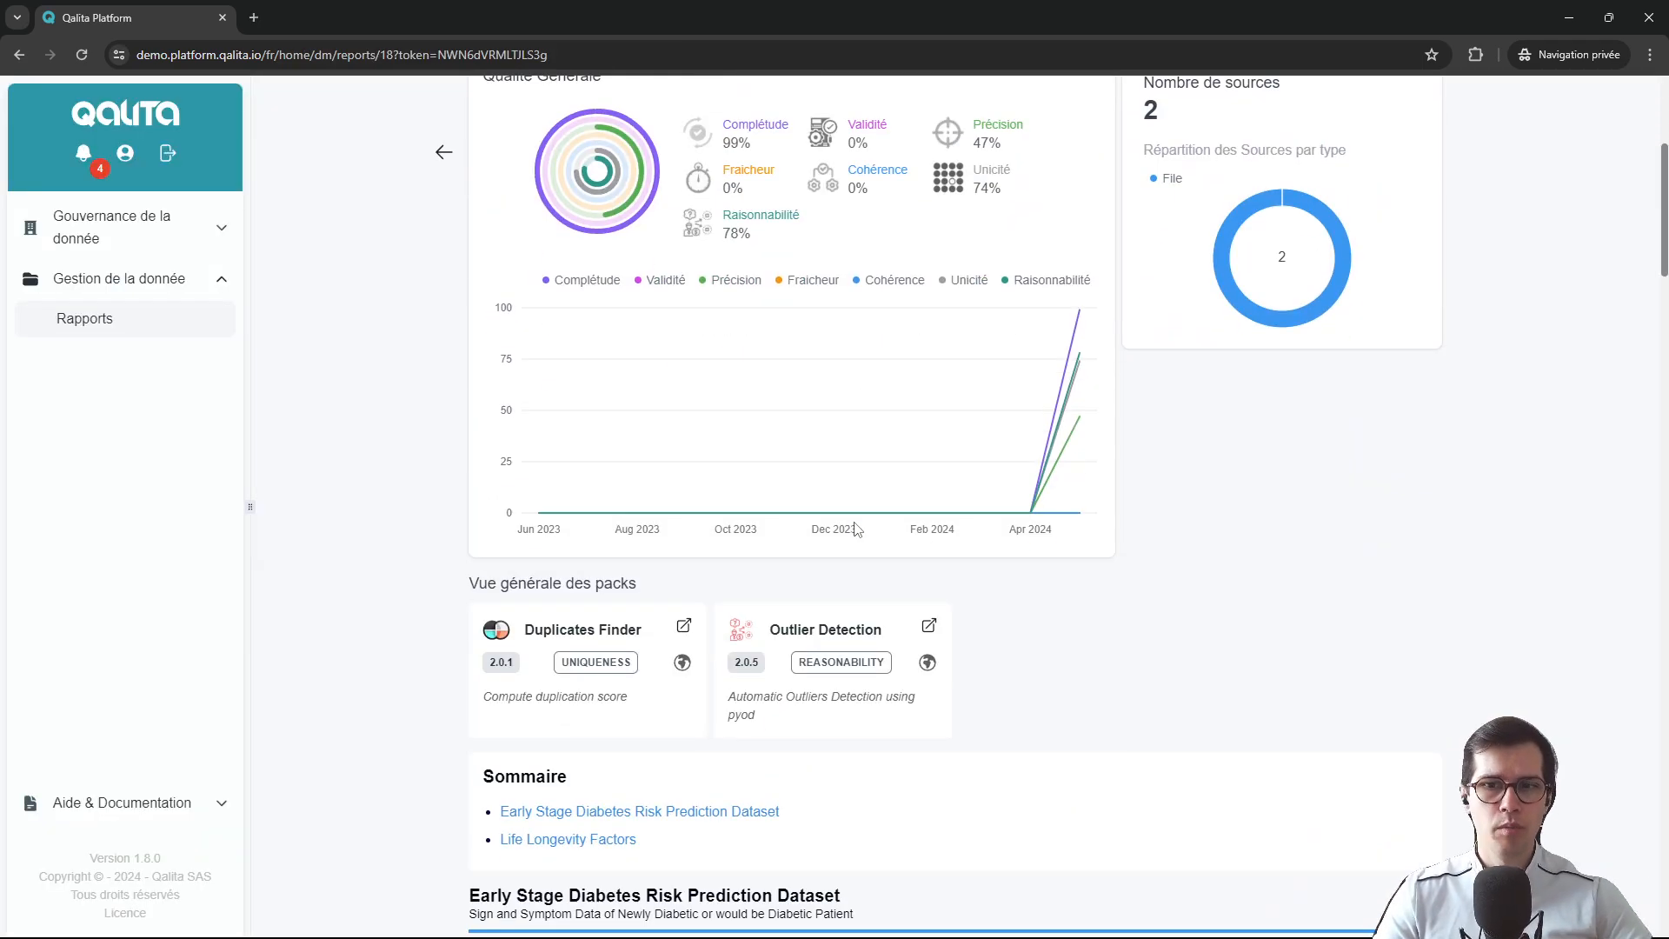
scroll(977, 519, "up", 9)
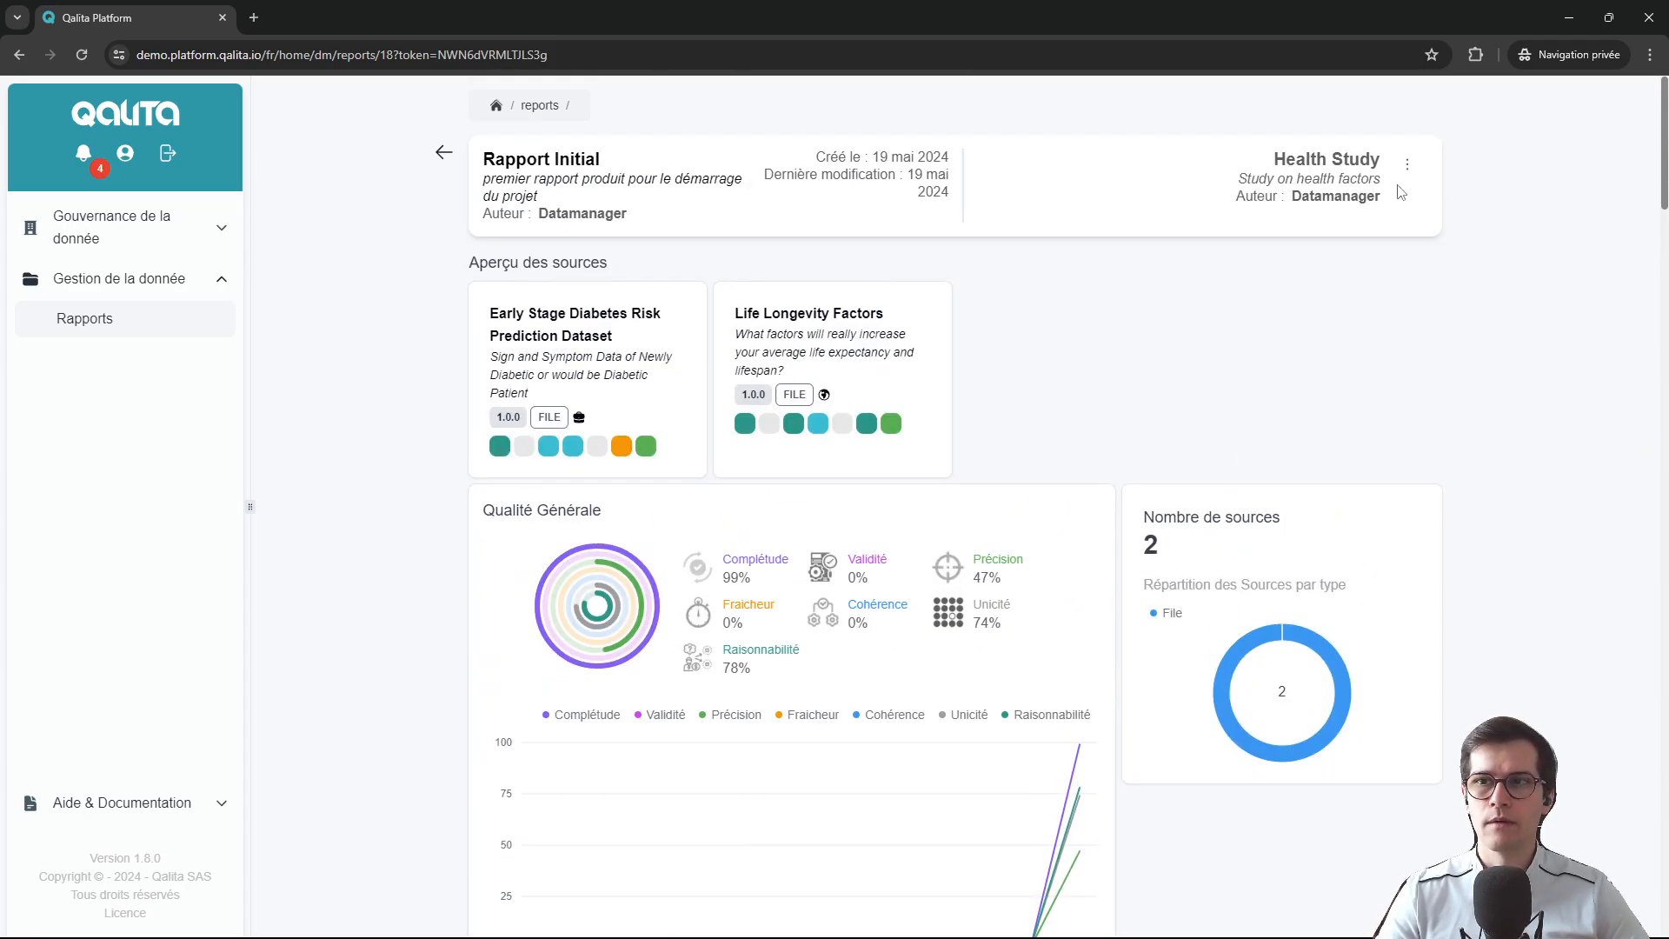
left_click(1407, 163)
left_click(1138, 360)
scroll(1091, 452, "down", 20)
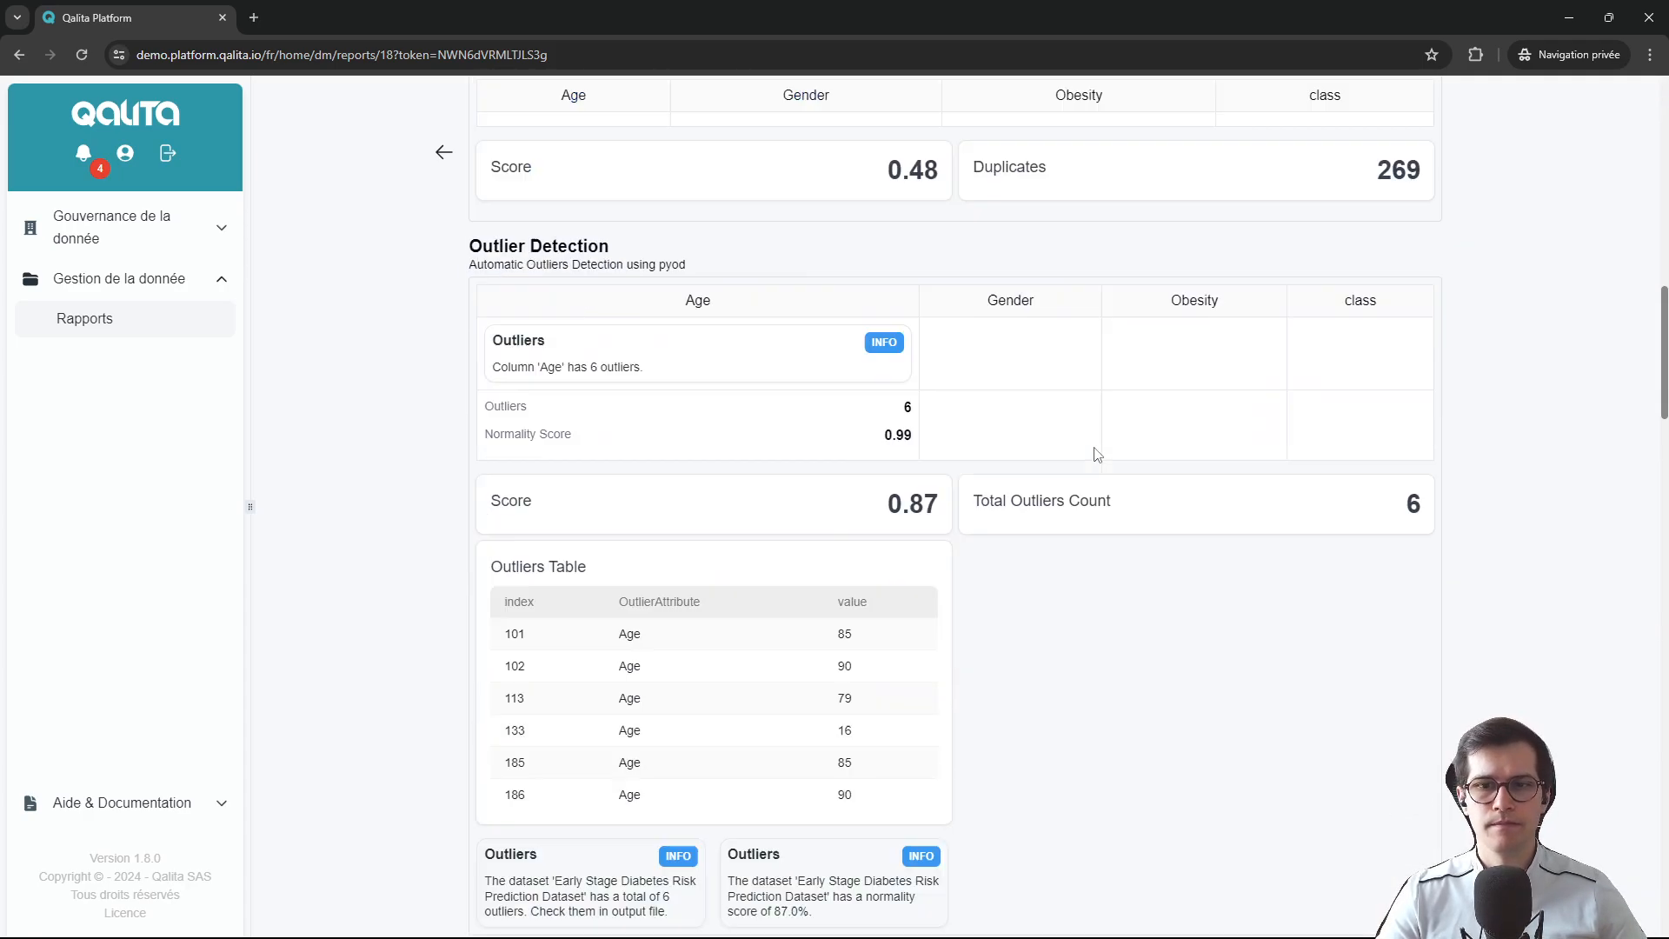
scroll(1075, 582, "down", 9)
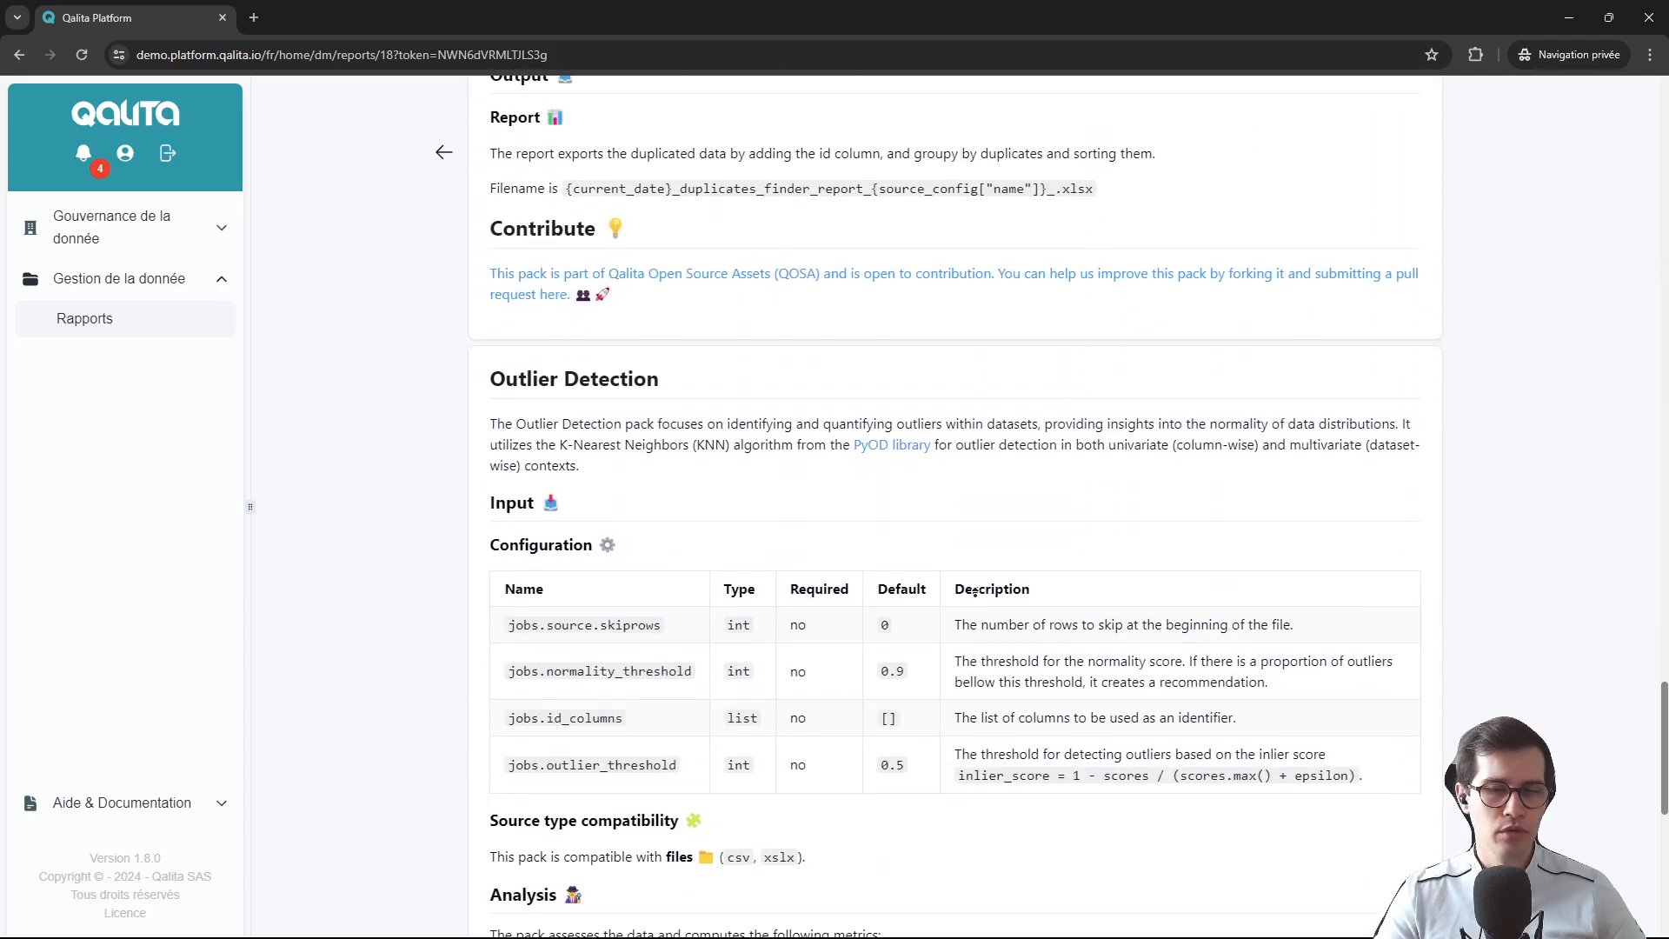
scroll(916, 495, "up", 20)
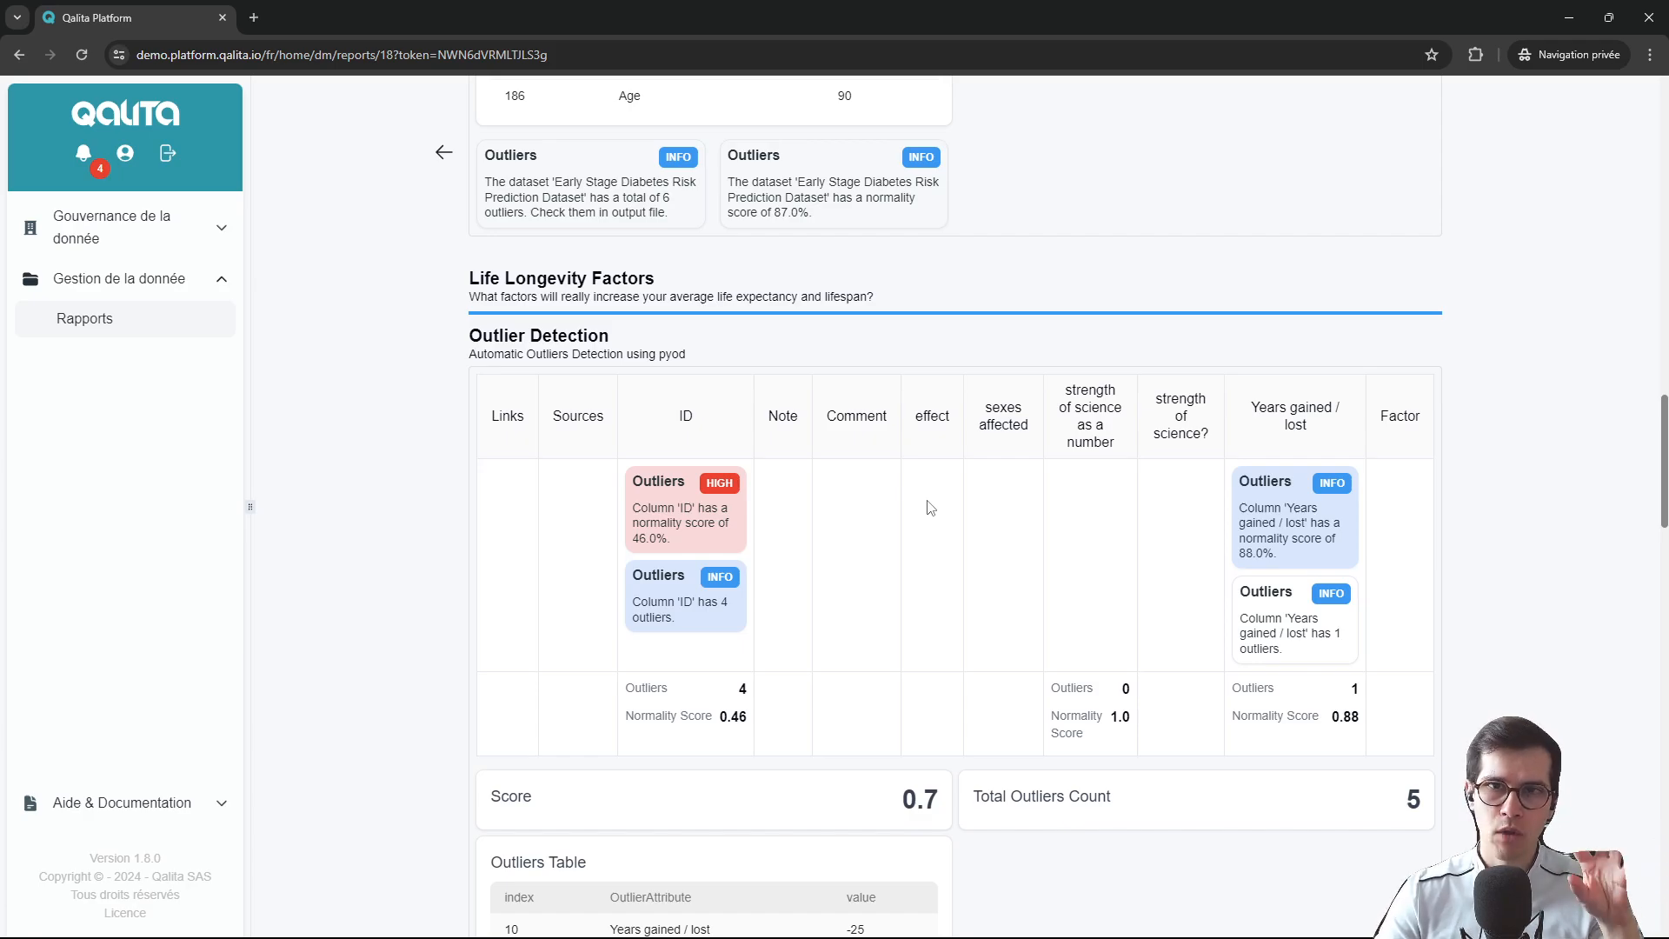
scroll(952, 524, "up", 20)
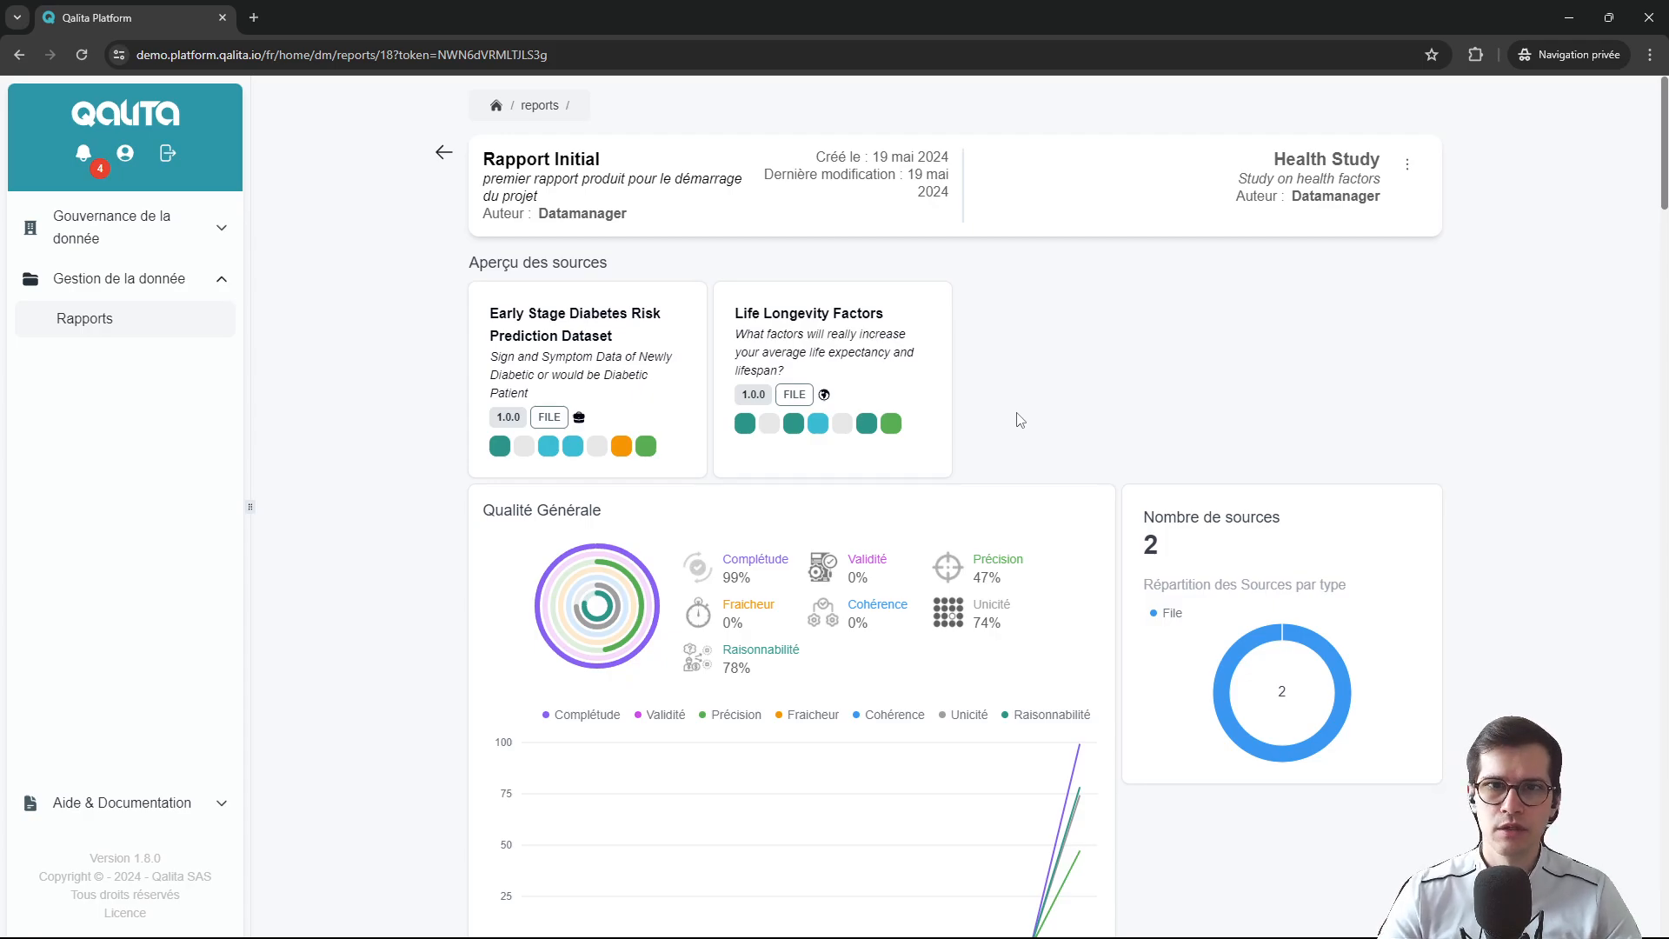
Return to the data manager's browser window, set the report's sharing to Publique and copy the public link.
key("alt+Tab")
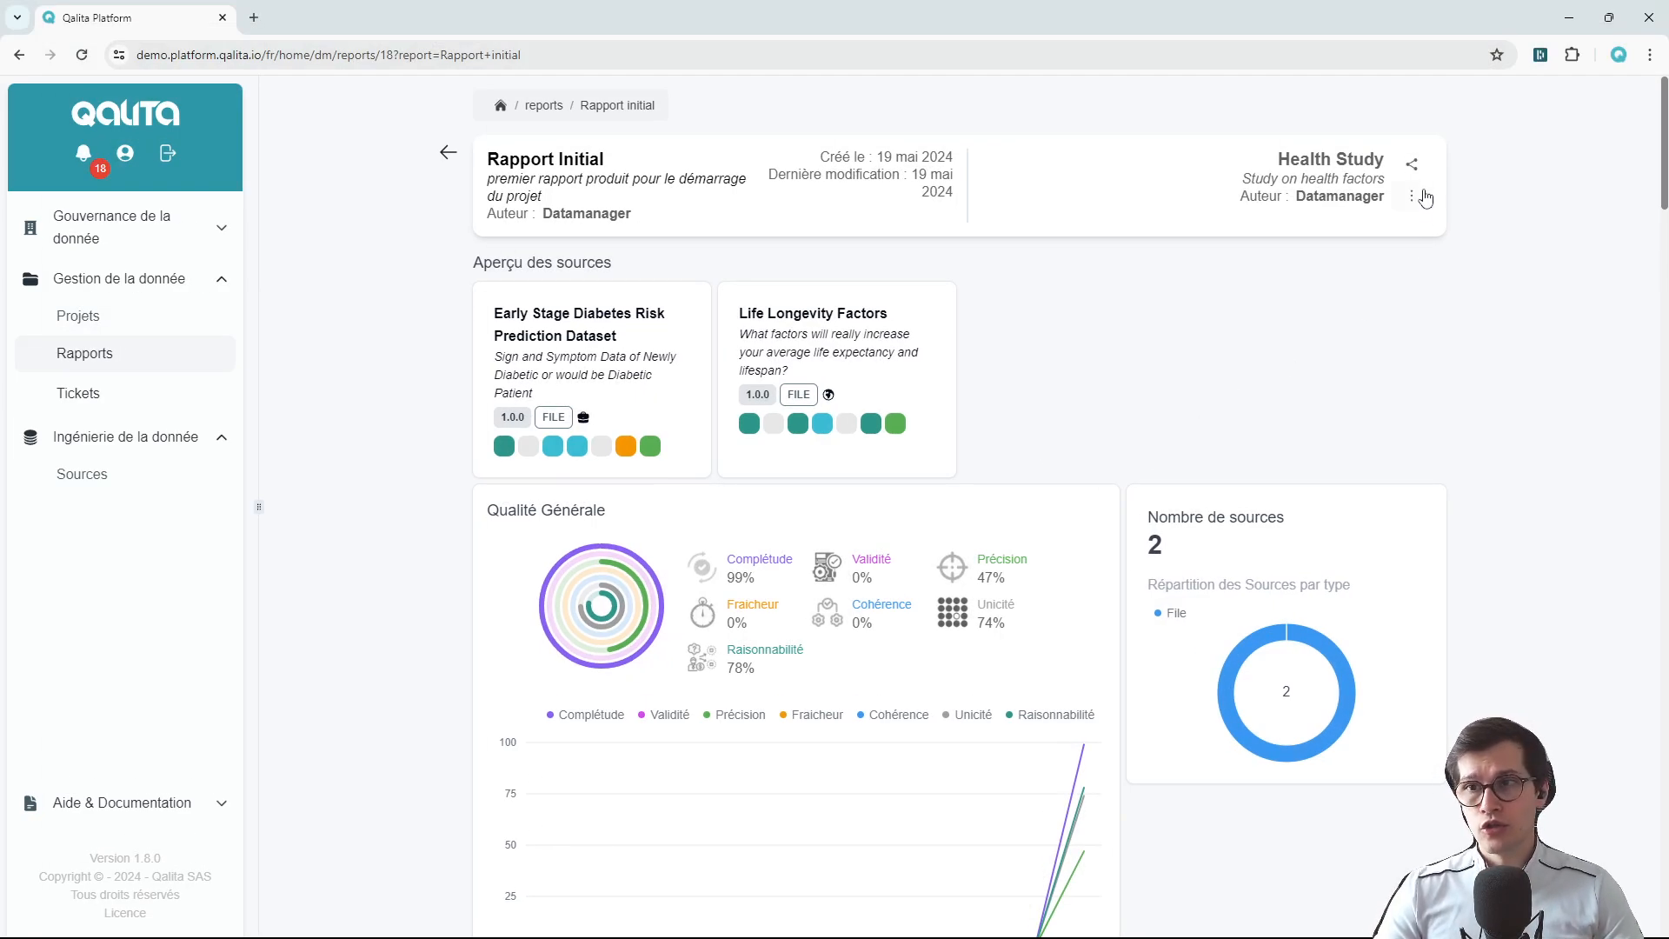
left_click(1413, 165)
left_click(1252, 273)
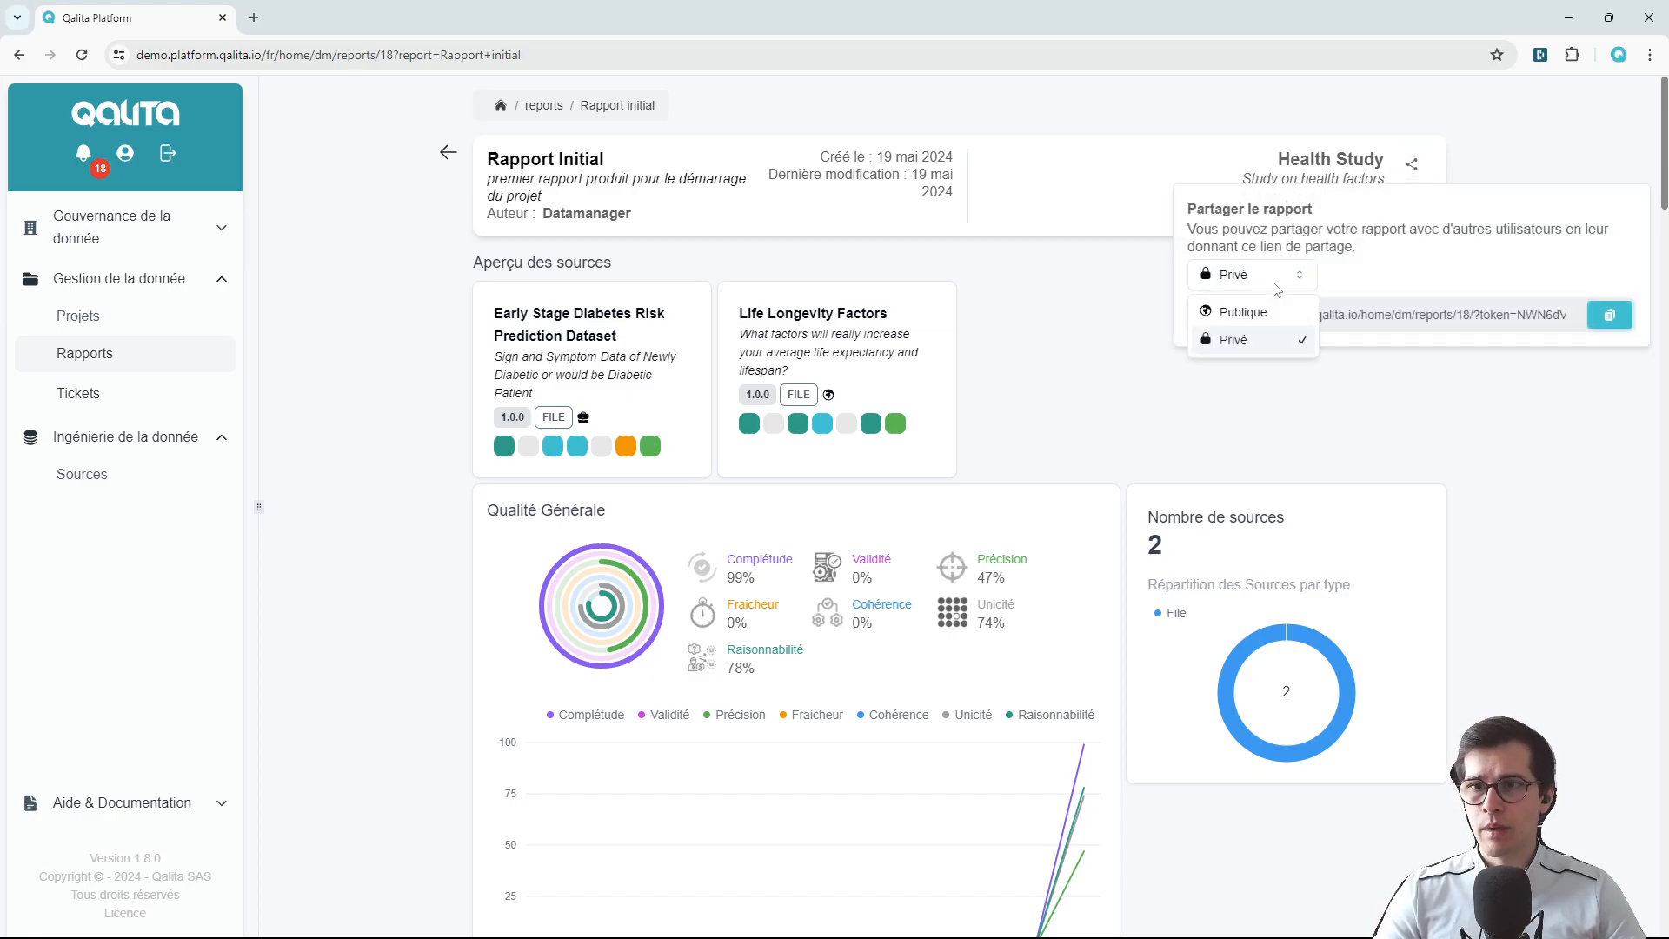
left_click(1251, 338)
left_click(1606, 314)
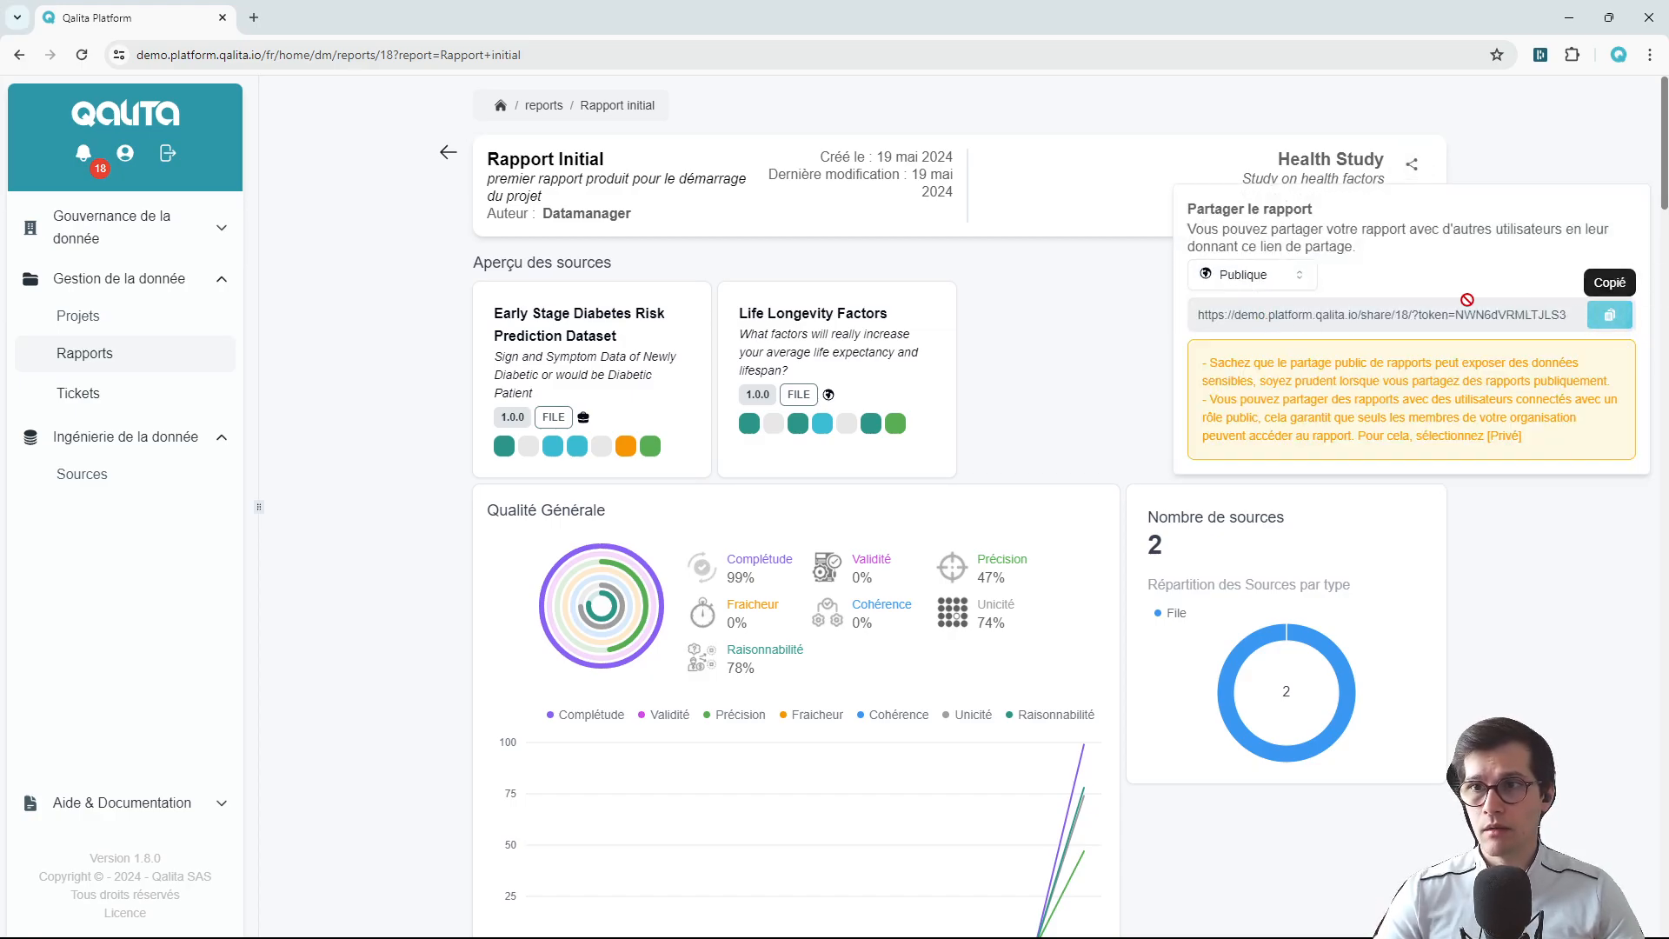
left_click(1121, 382)
Load the public sharing link, including its access token, in another new incognito window without signing in.
key("ctrl+shift+n")
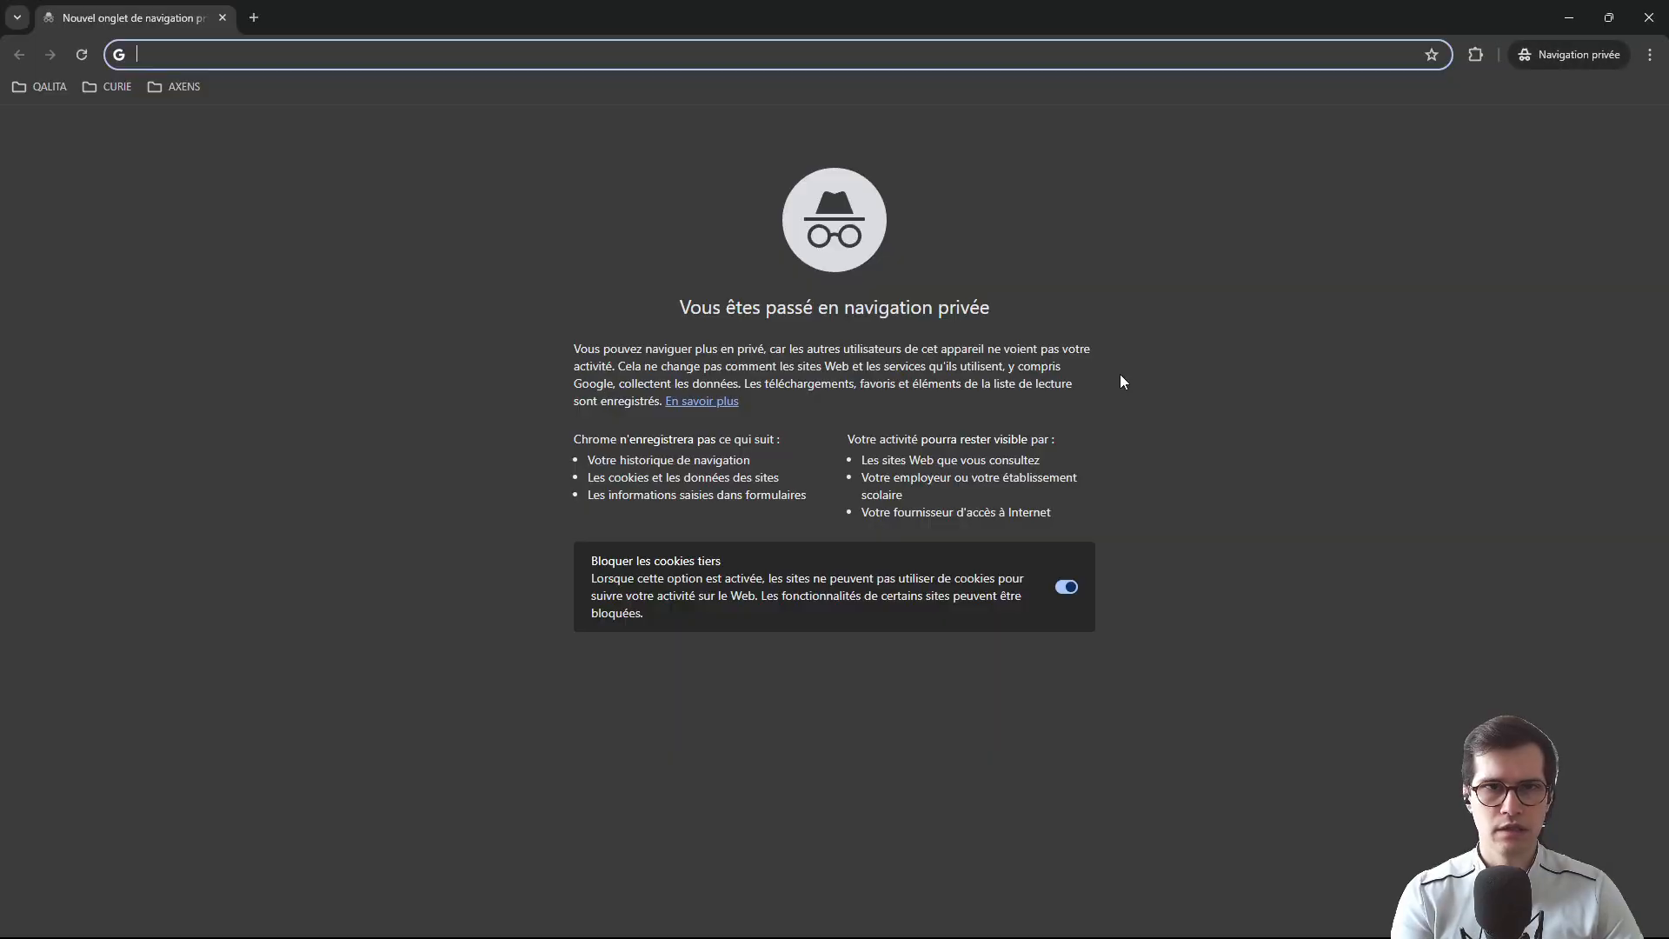
key("ctrl+v")
key("Return")
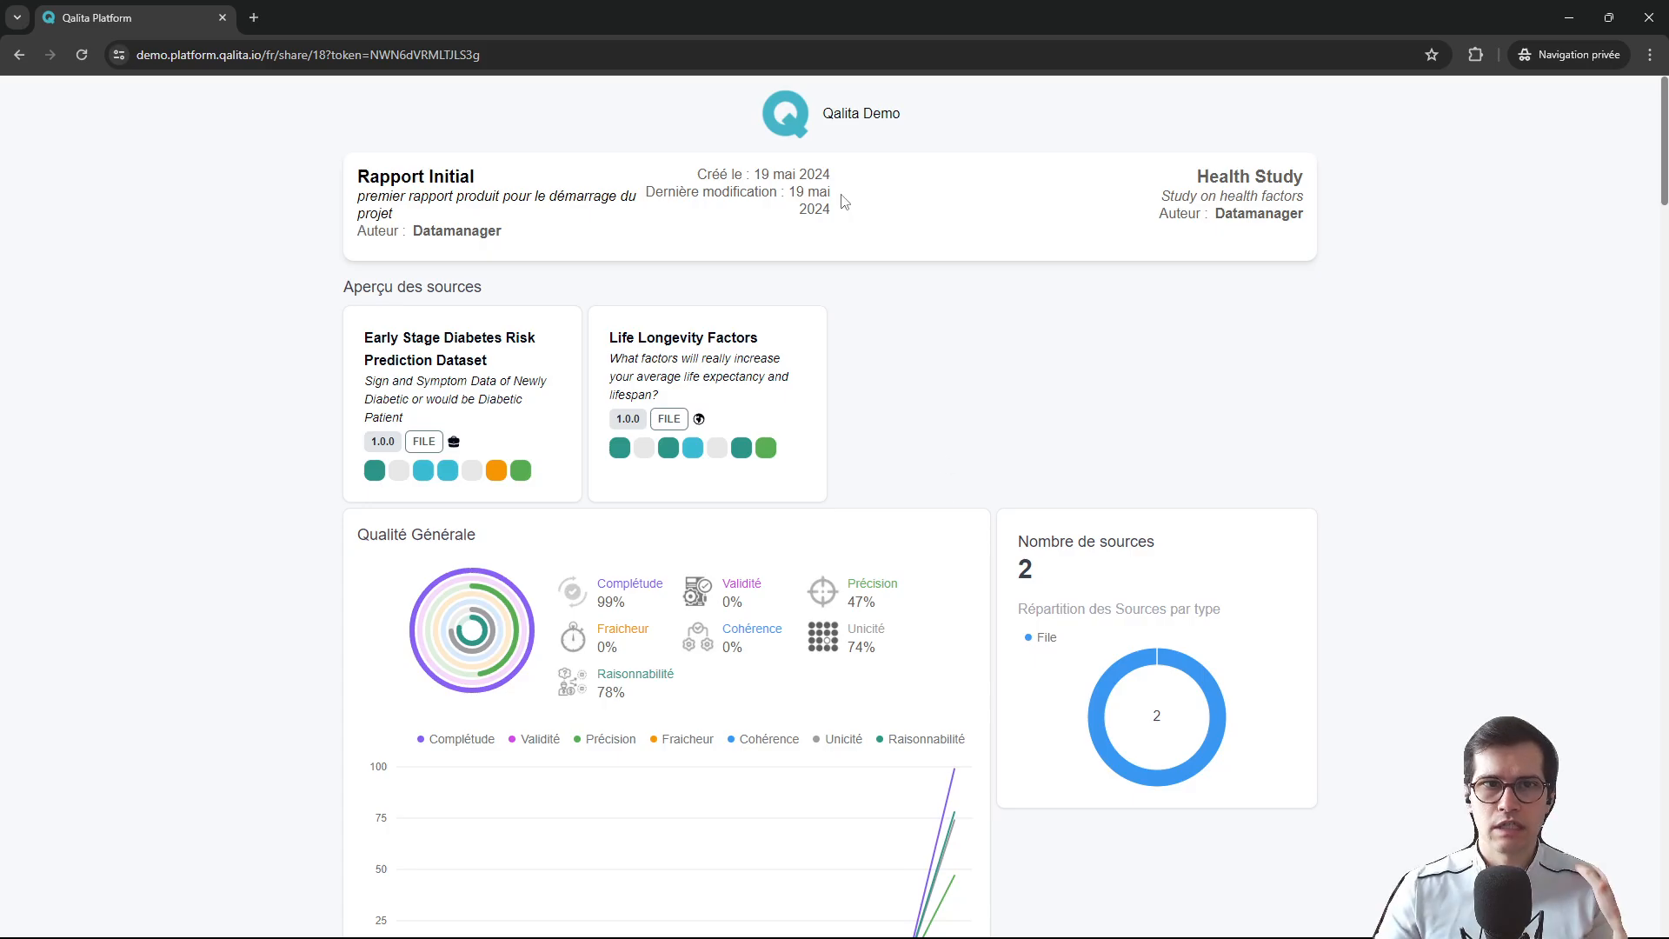
Look through the publicly shared report down to the Outlier Detection annex and back to its header.
scroll(1123, 382, "down", 20)
scroll(1152, 445, "down", 10)
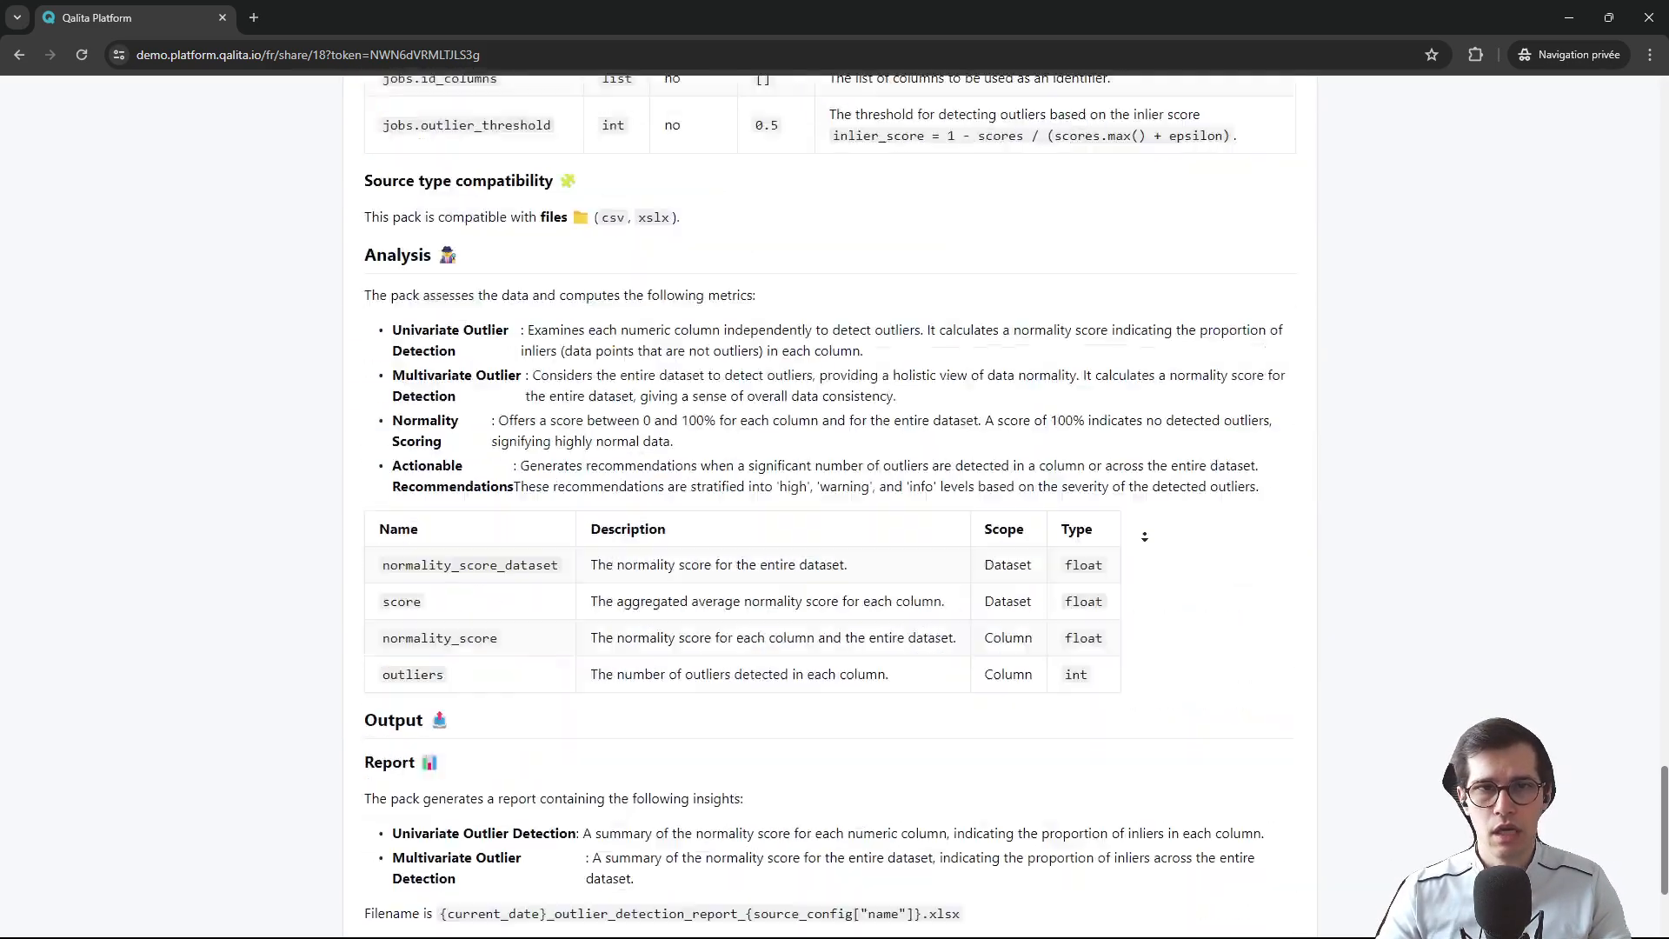
scroll(1122, 365, "up", 20)
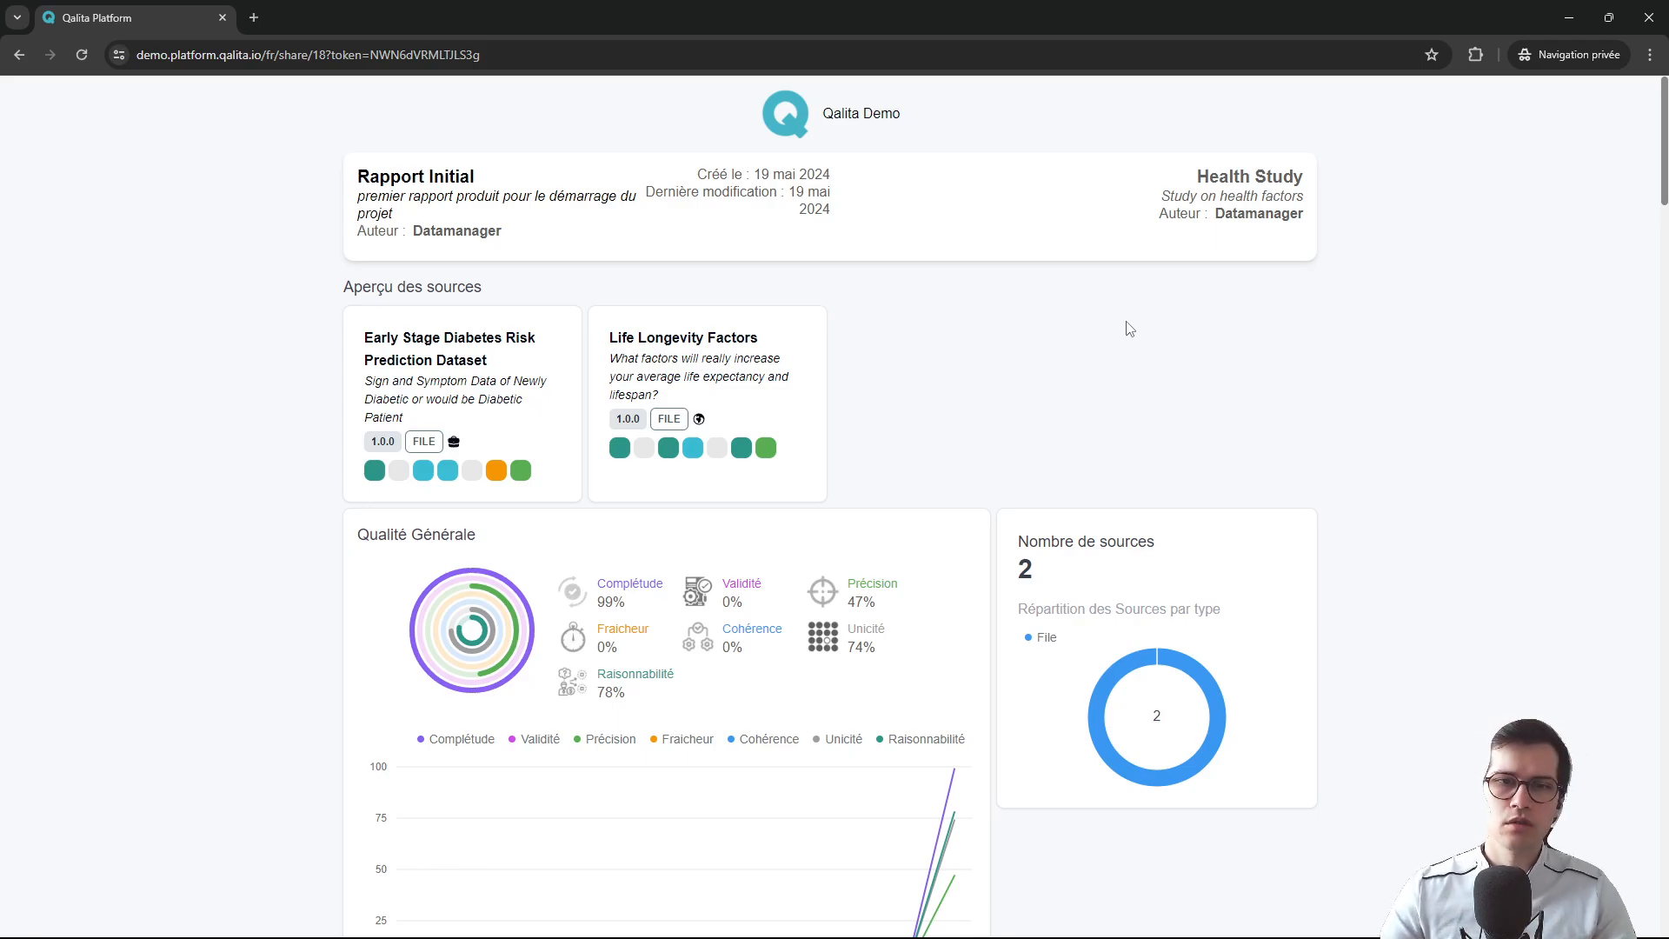
Open the print preview of the publicly shared report and set the destination to Enregistrer au format PDF.
right_click(1129, 329)
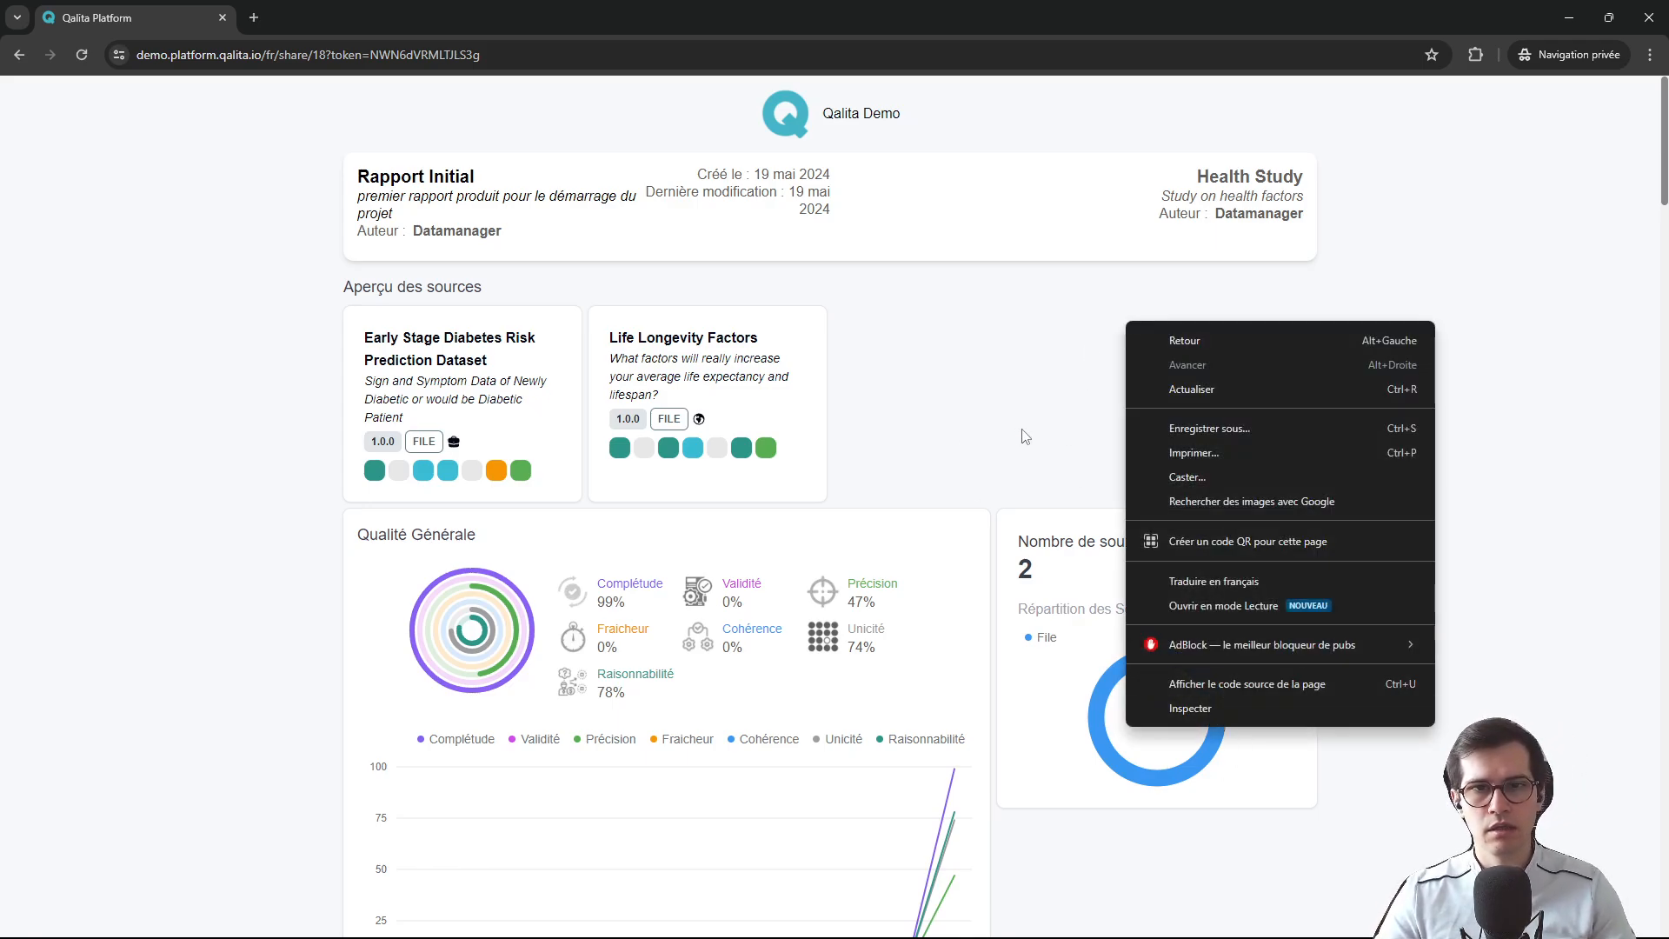
left_click(1213, 452)
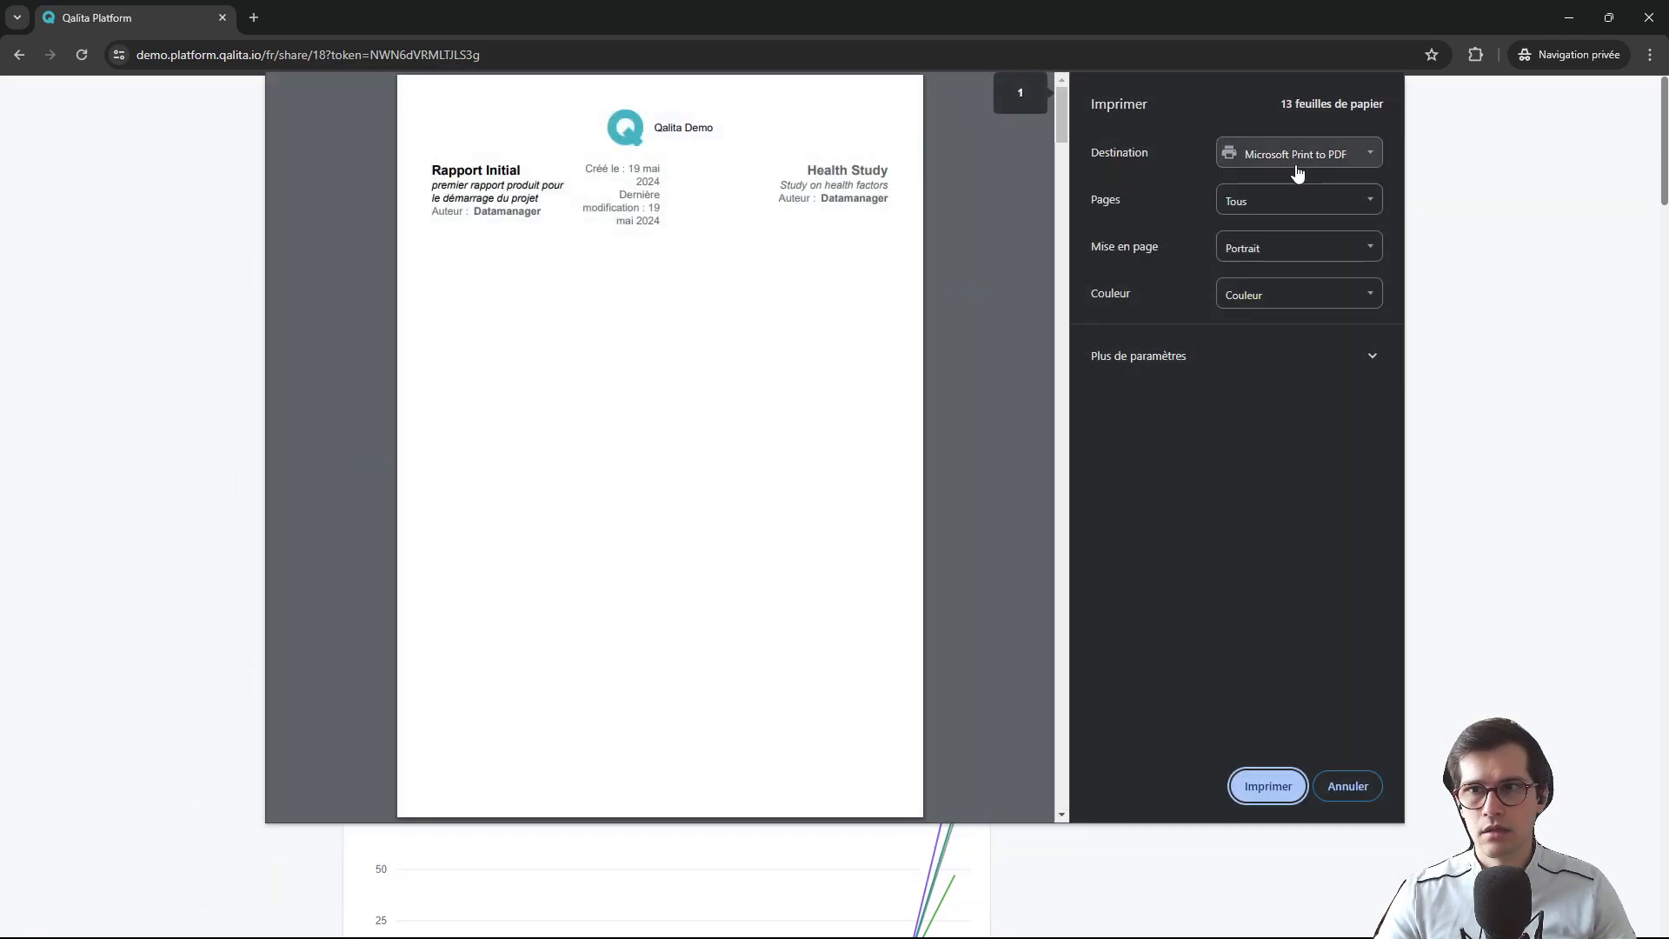
left_click(1295, 171)
left_click(1301, 190)
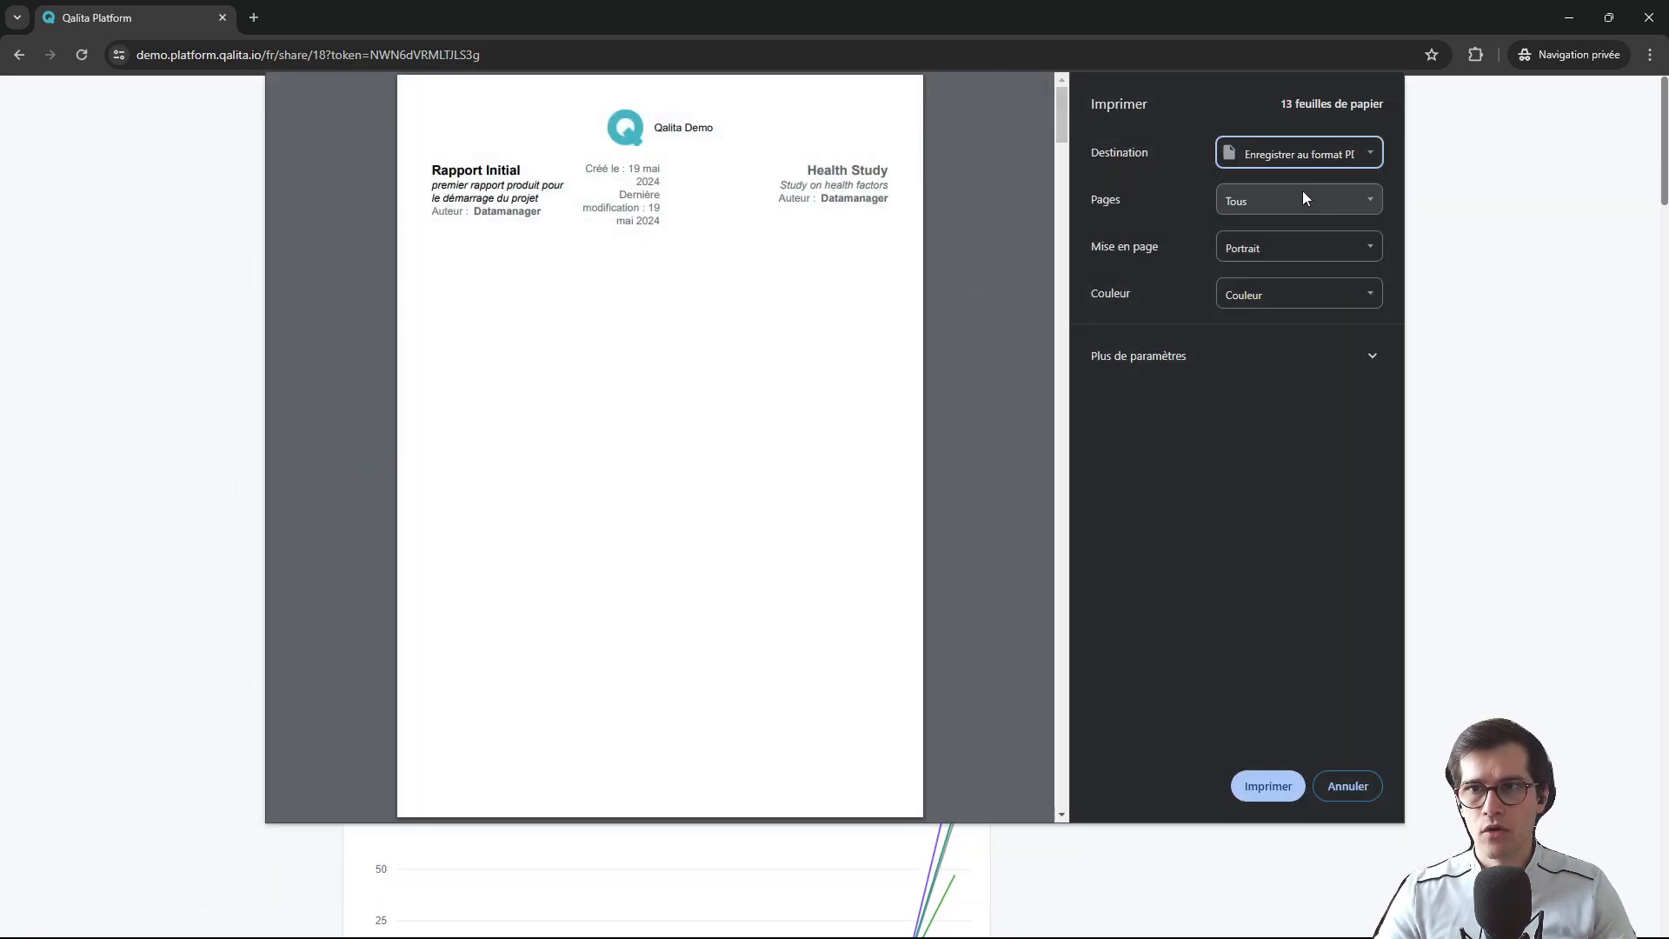
left_click_drag(1058, 104, 888, 102)
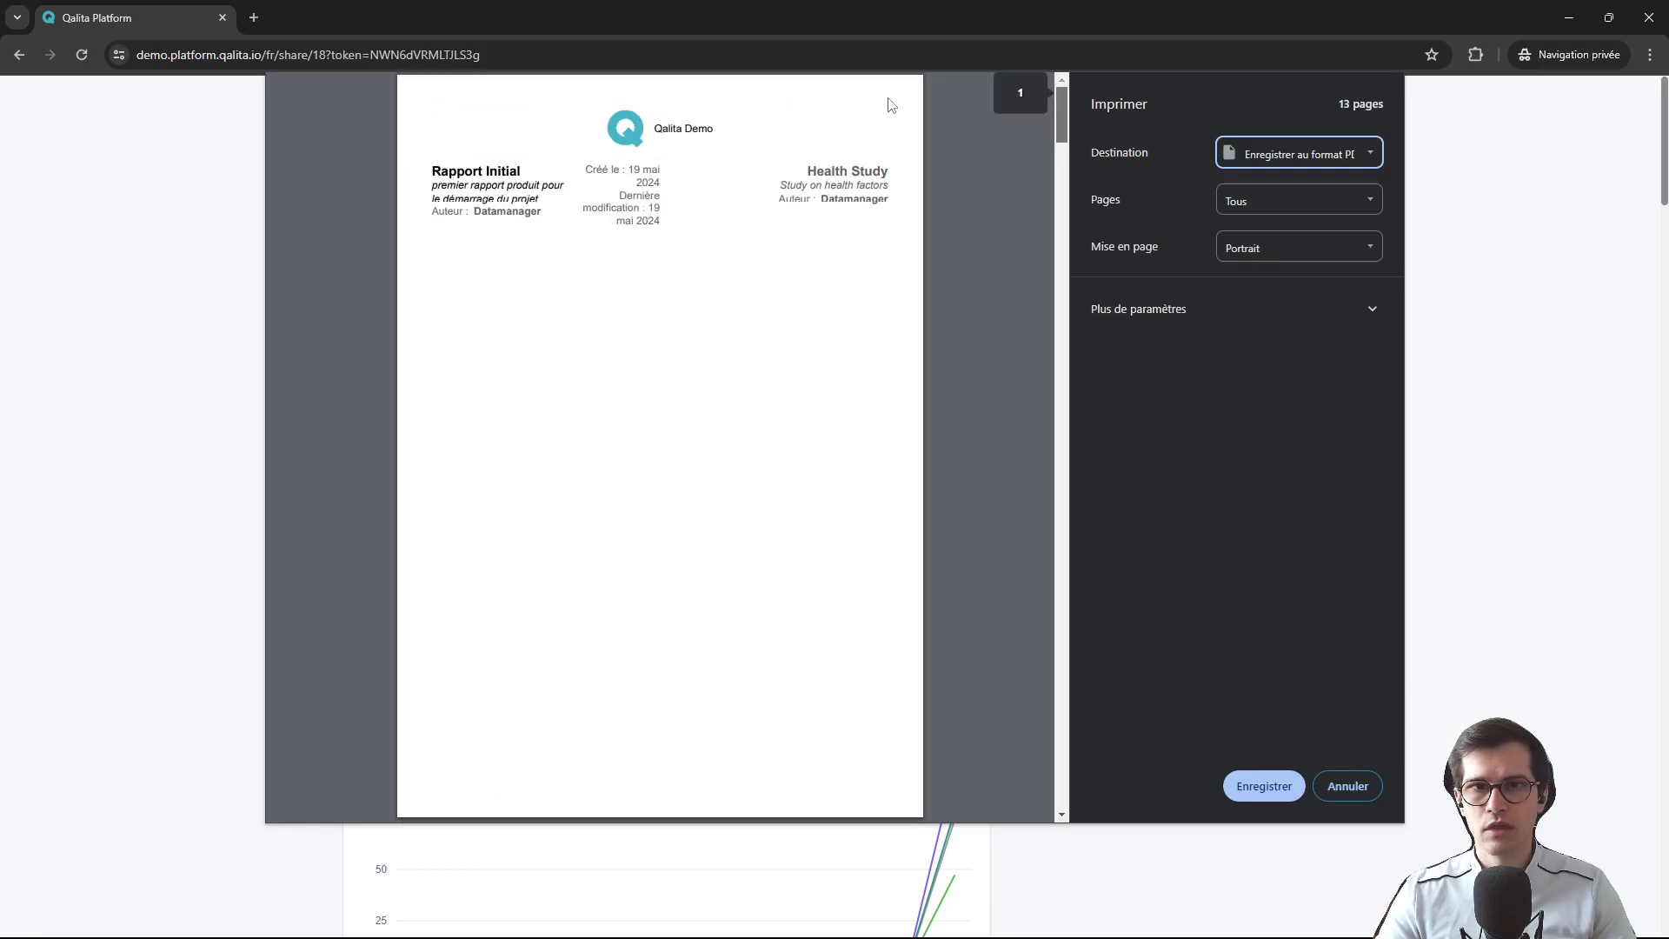
Review the report's PDF preview from the source overview through the Outlier Detection annex, and close the print preview.
scroll(753, 342, "down", 10)
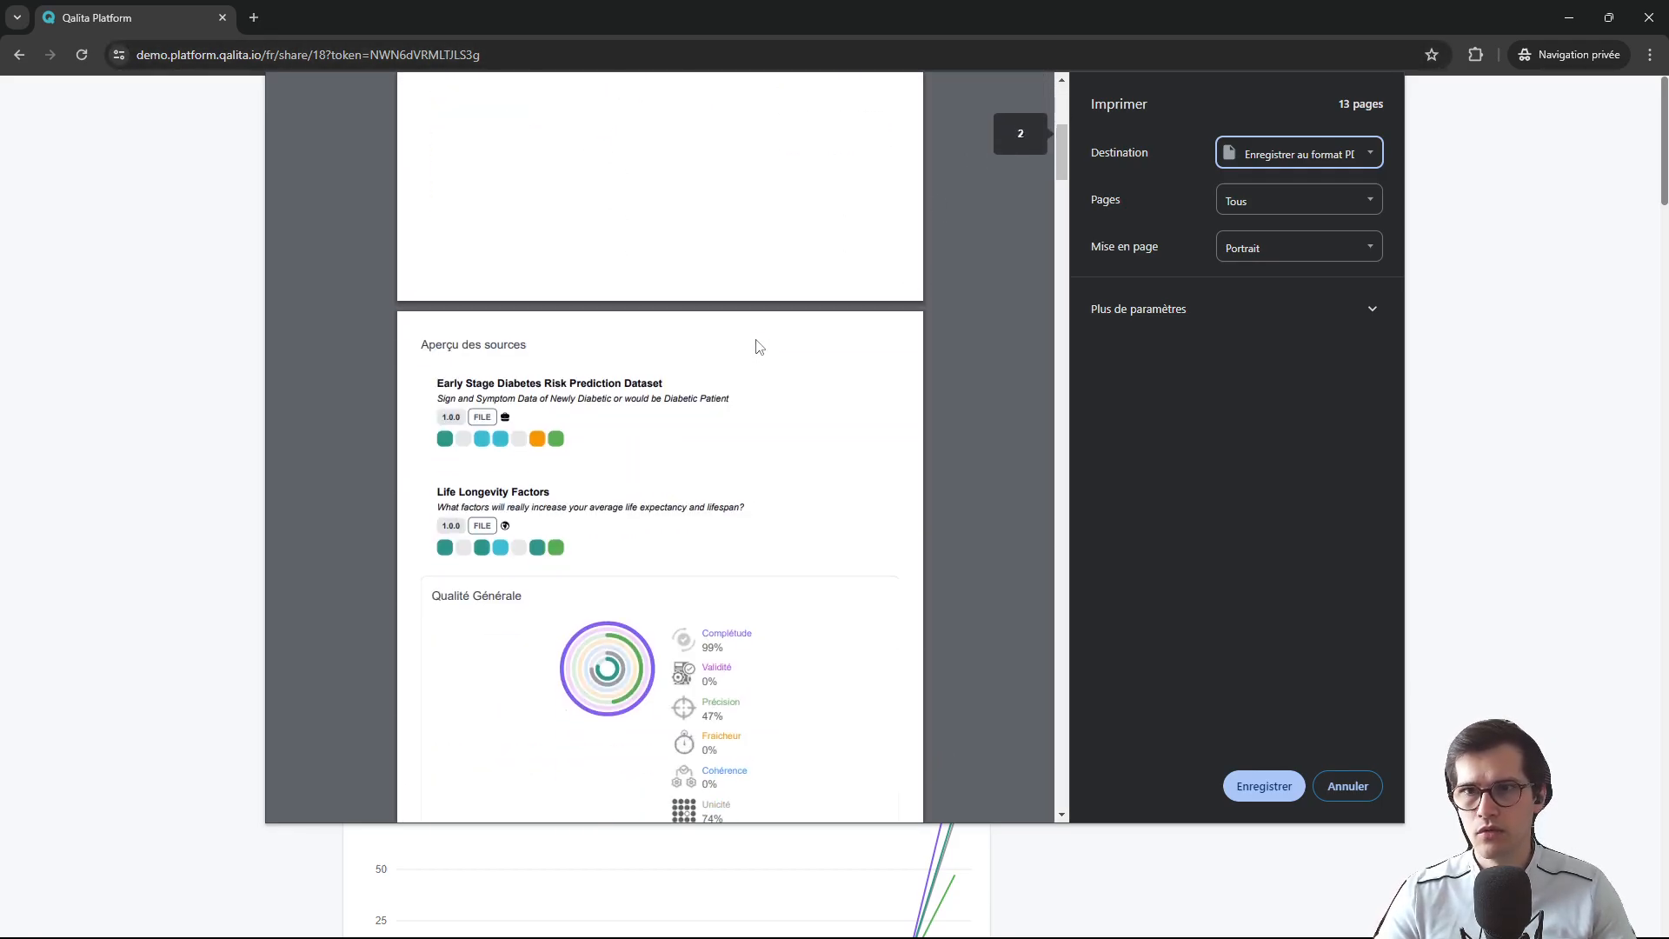
scroll(314, 313, "up", 3)
scroll(738, 404, "down", 8)
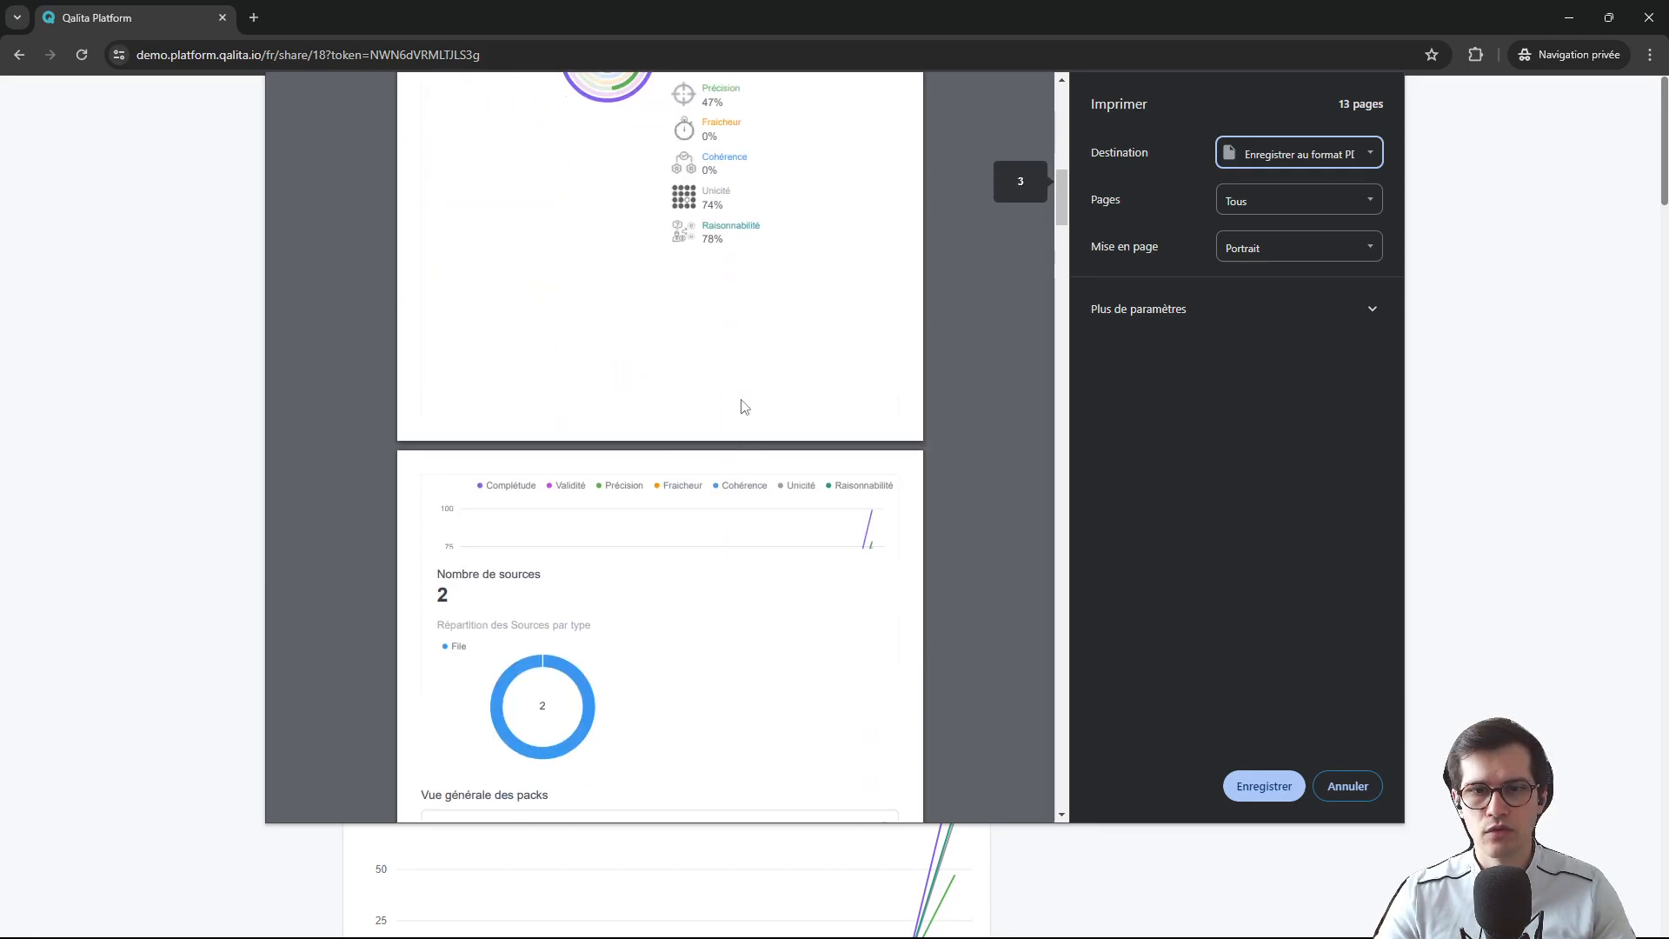
scroll(556, 522, "down", 10)
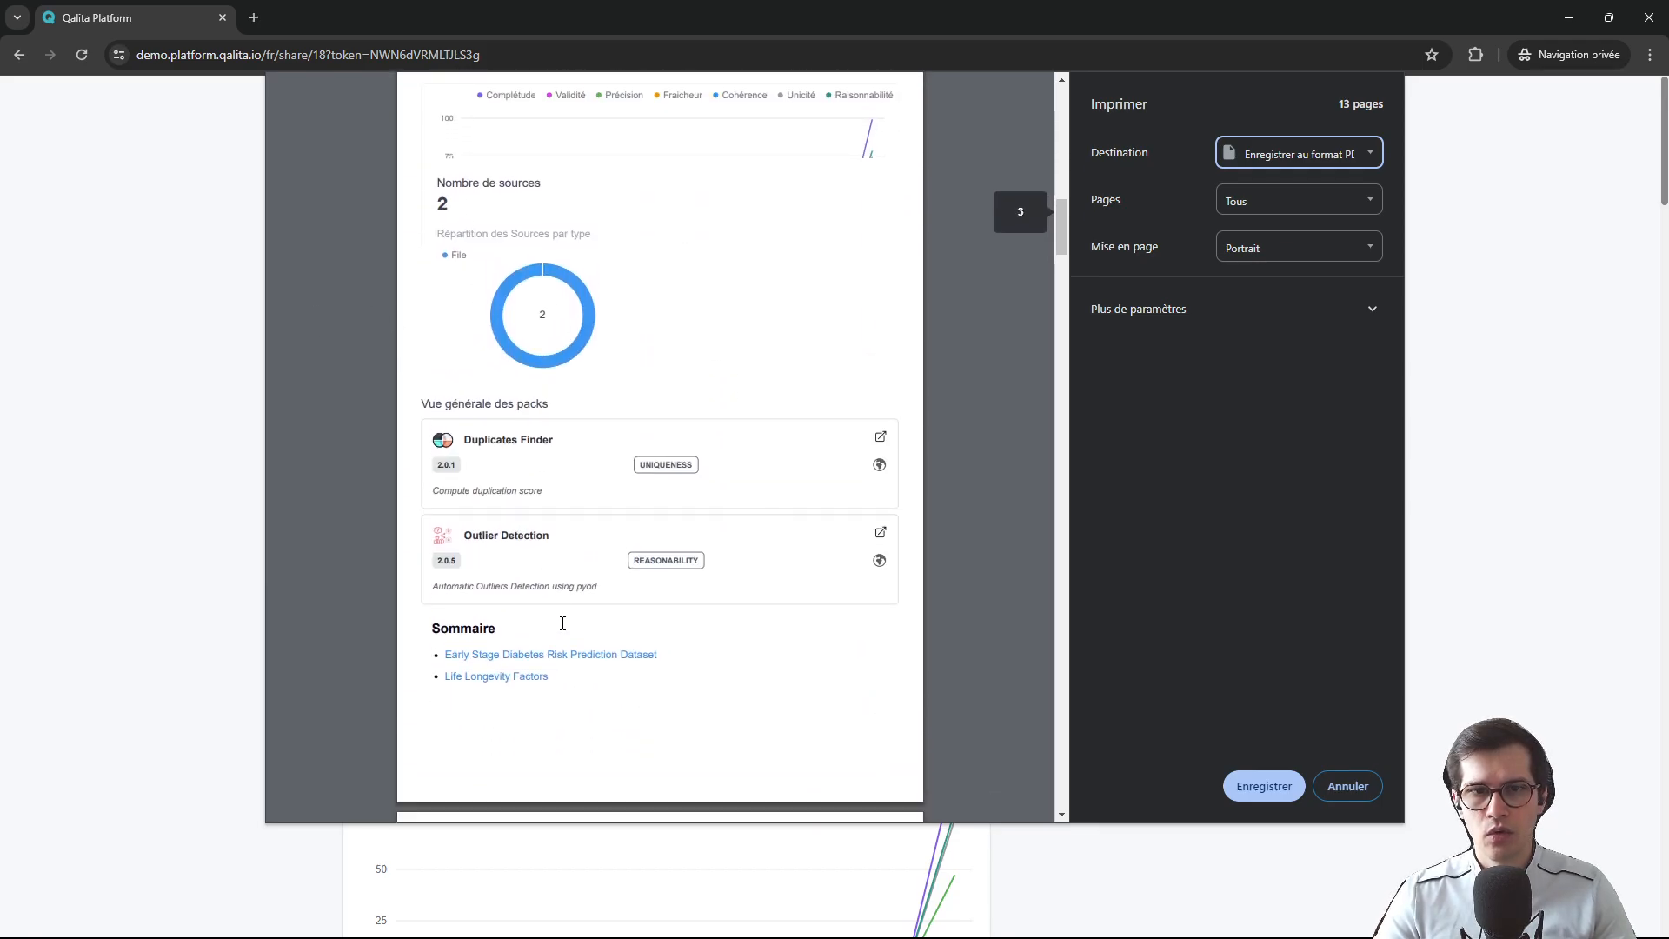
scroll(660, 331, "down", 15)
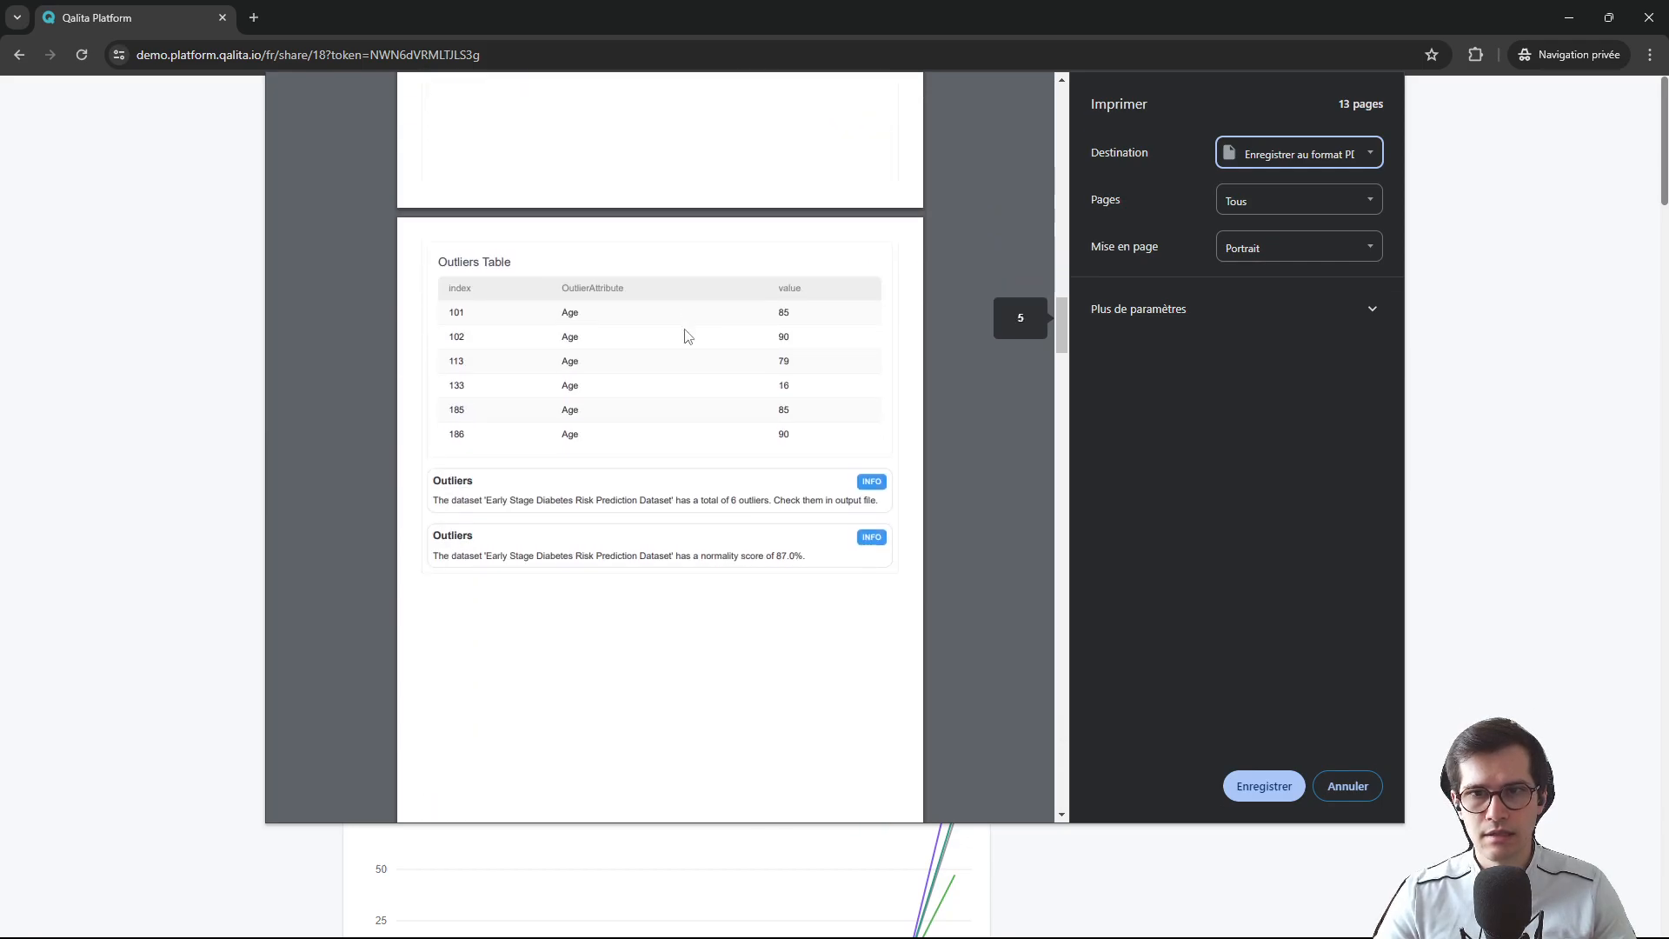
scroll(687, 336, "down", 15)
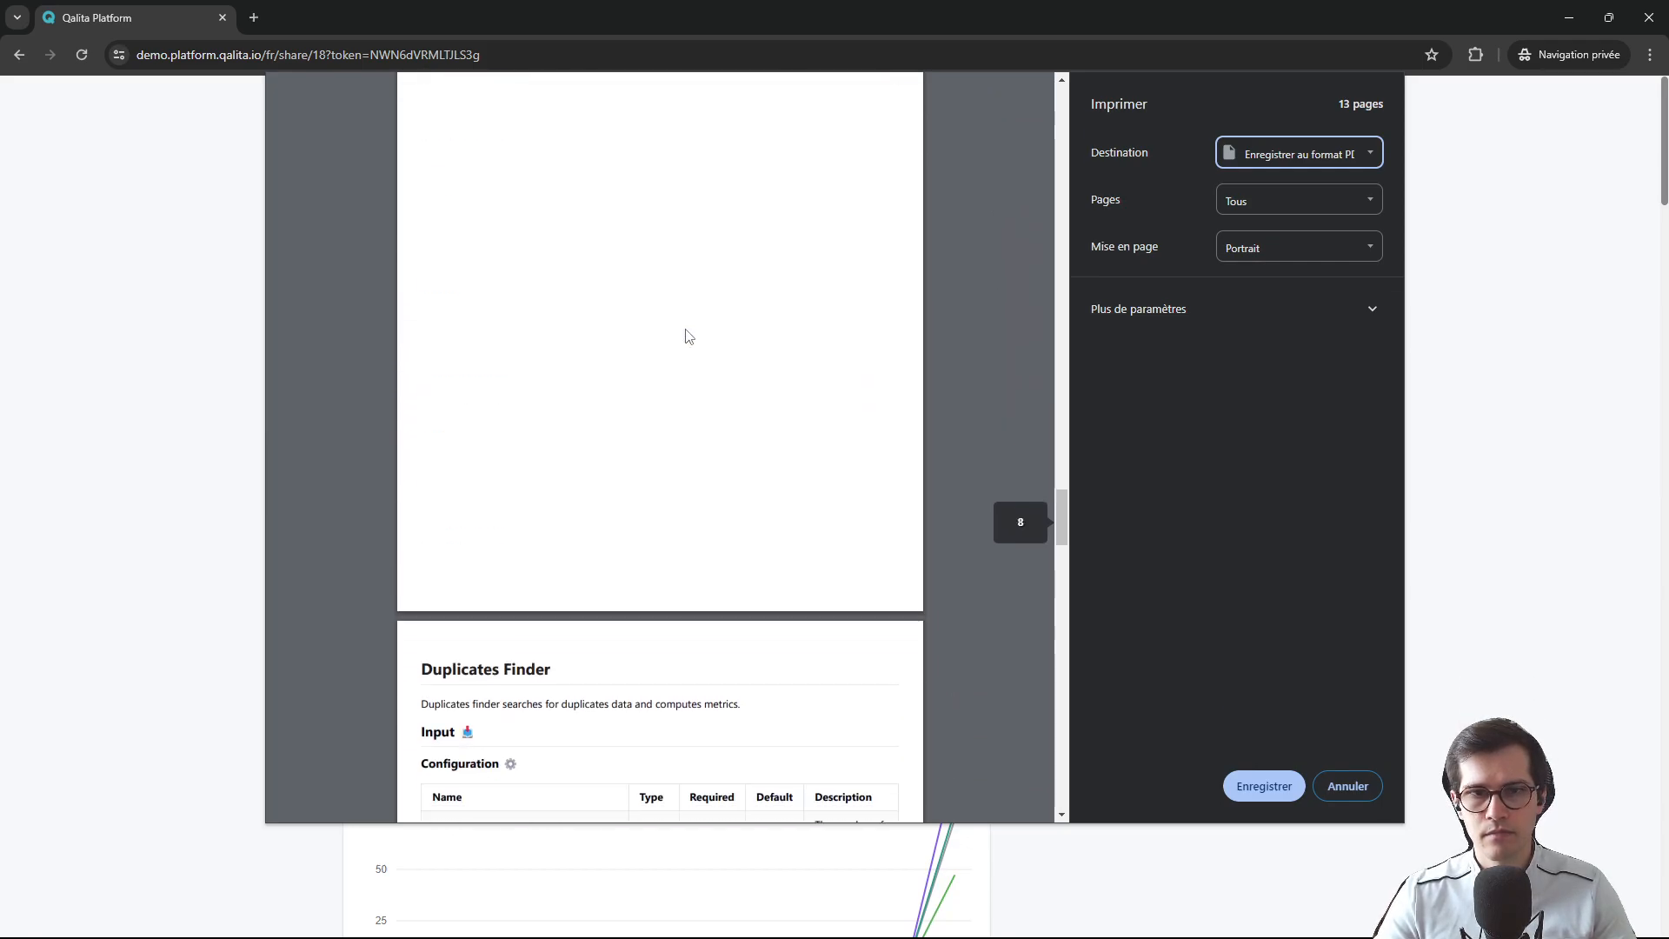
scroll(702, 517, "down", 10)
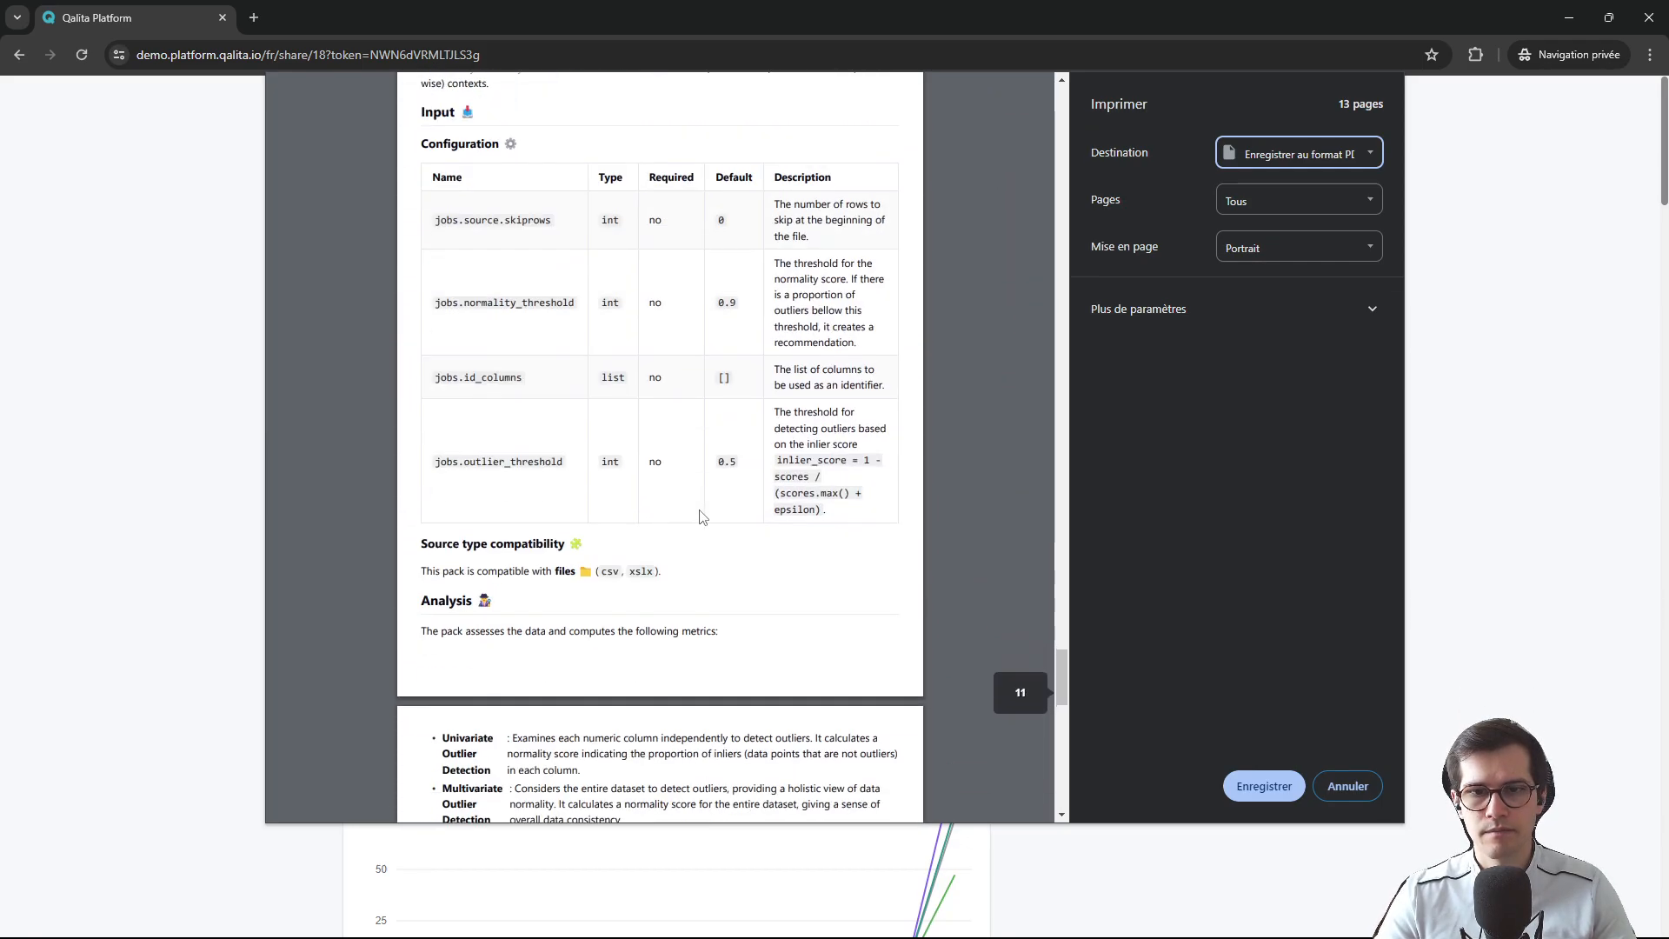
left_click(1347, 785)
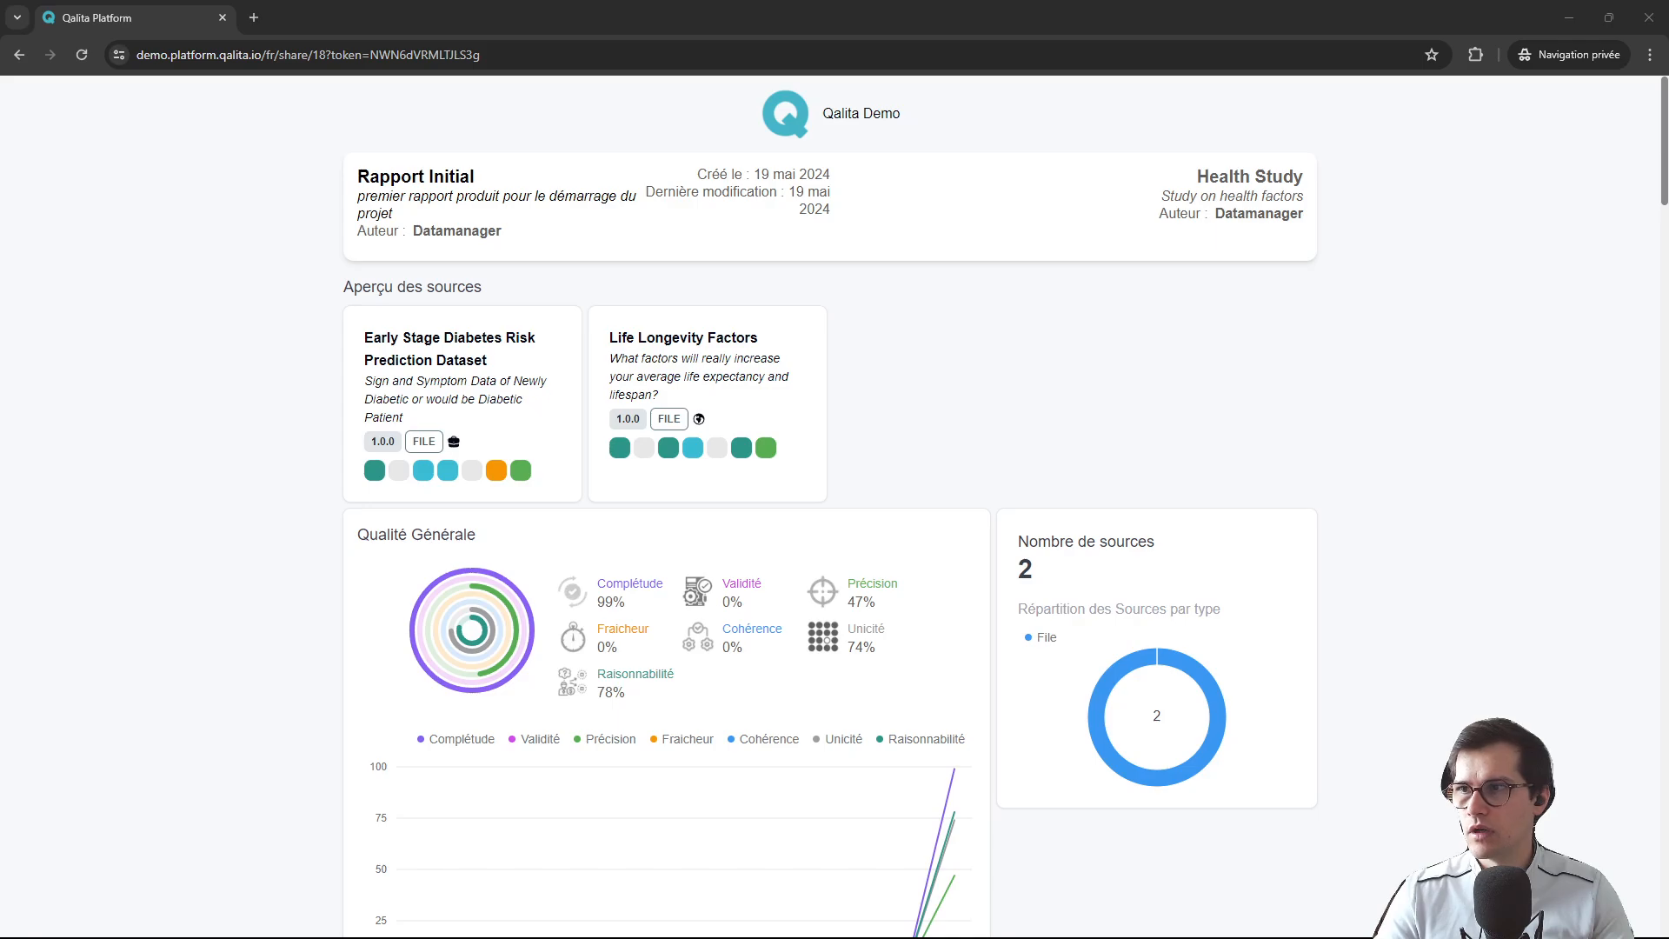
Bring up the exported Qalita Platform.pdf in a maximized window and look through its pages down to the Sommaire.
left_click_drag(1668, 63, 675, 61)
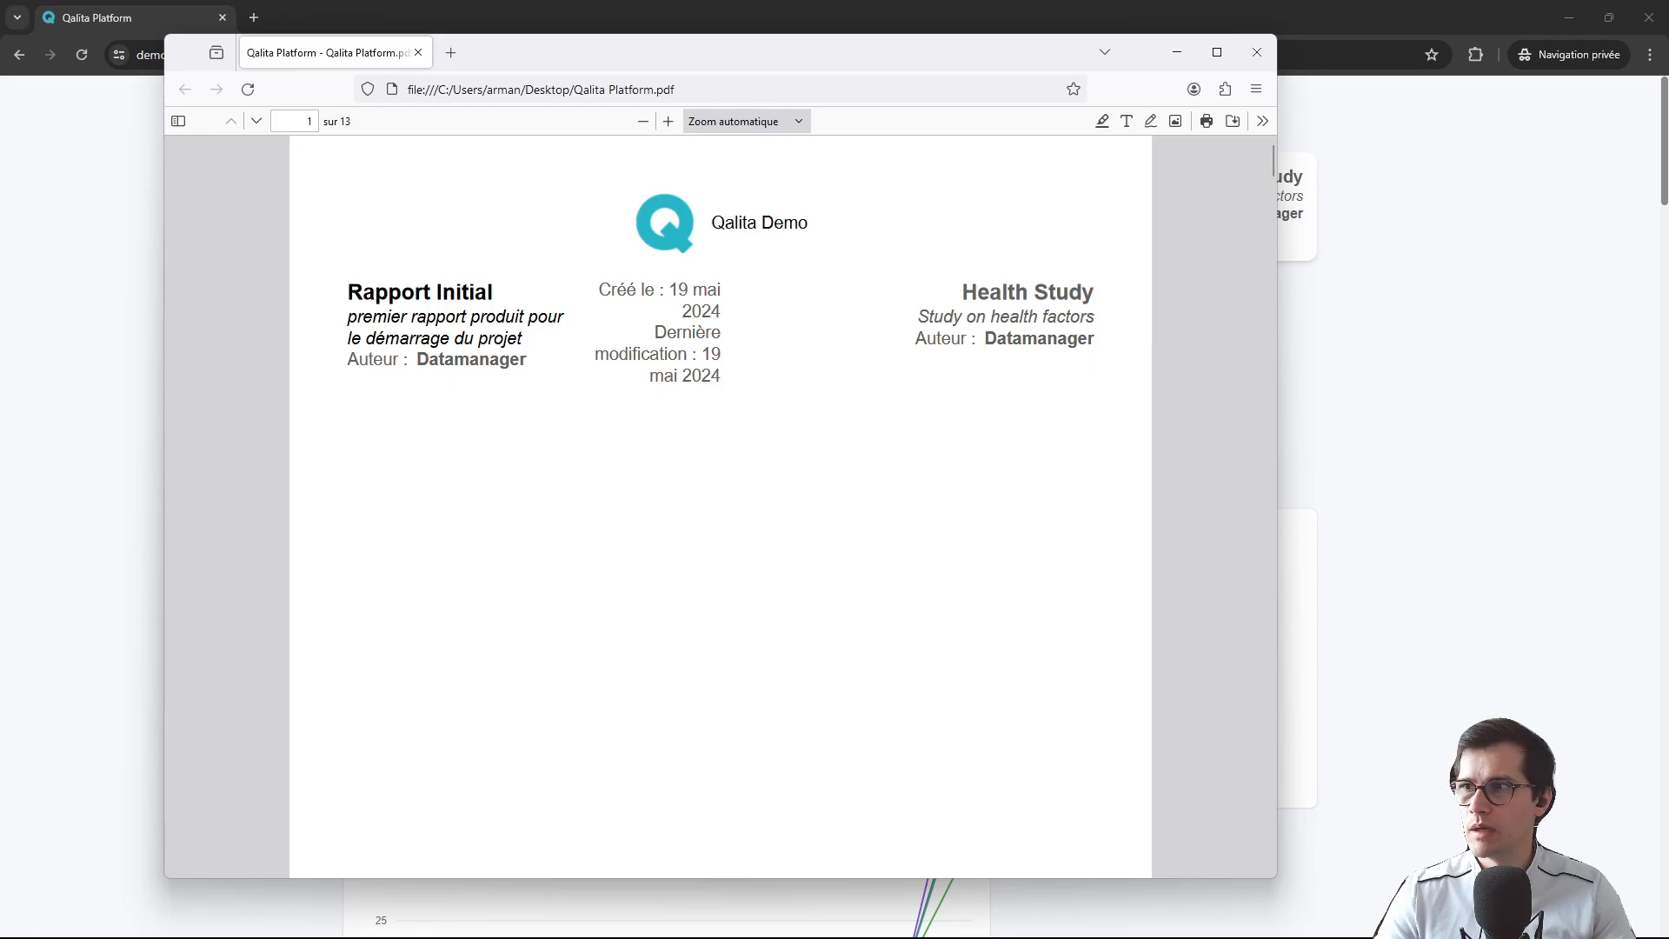
double_click(767, 59)
middle_click(811, 153)
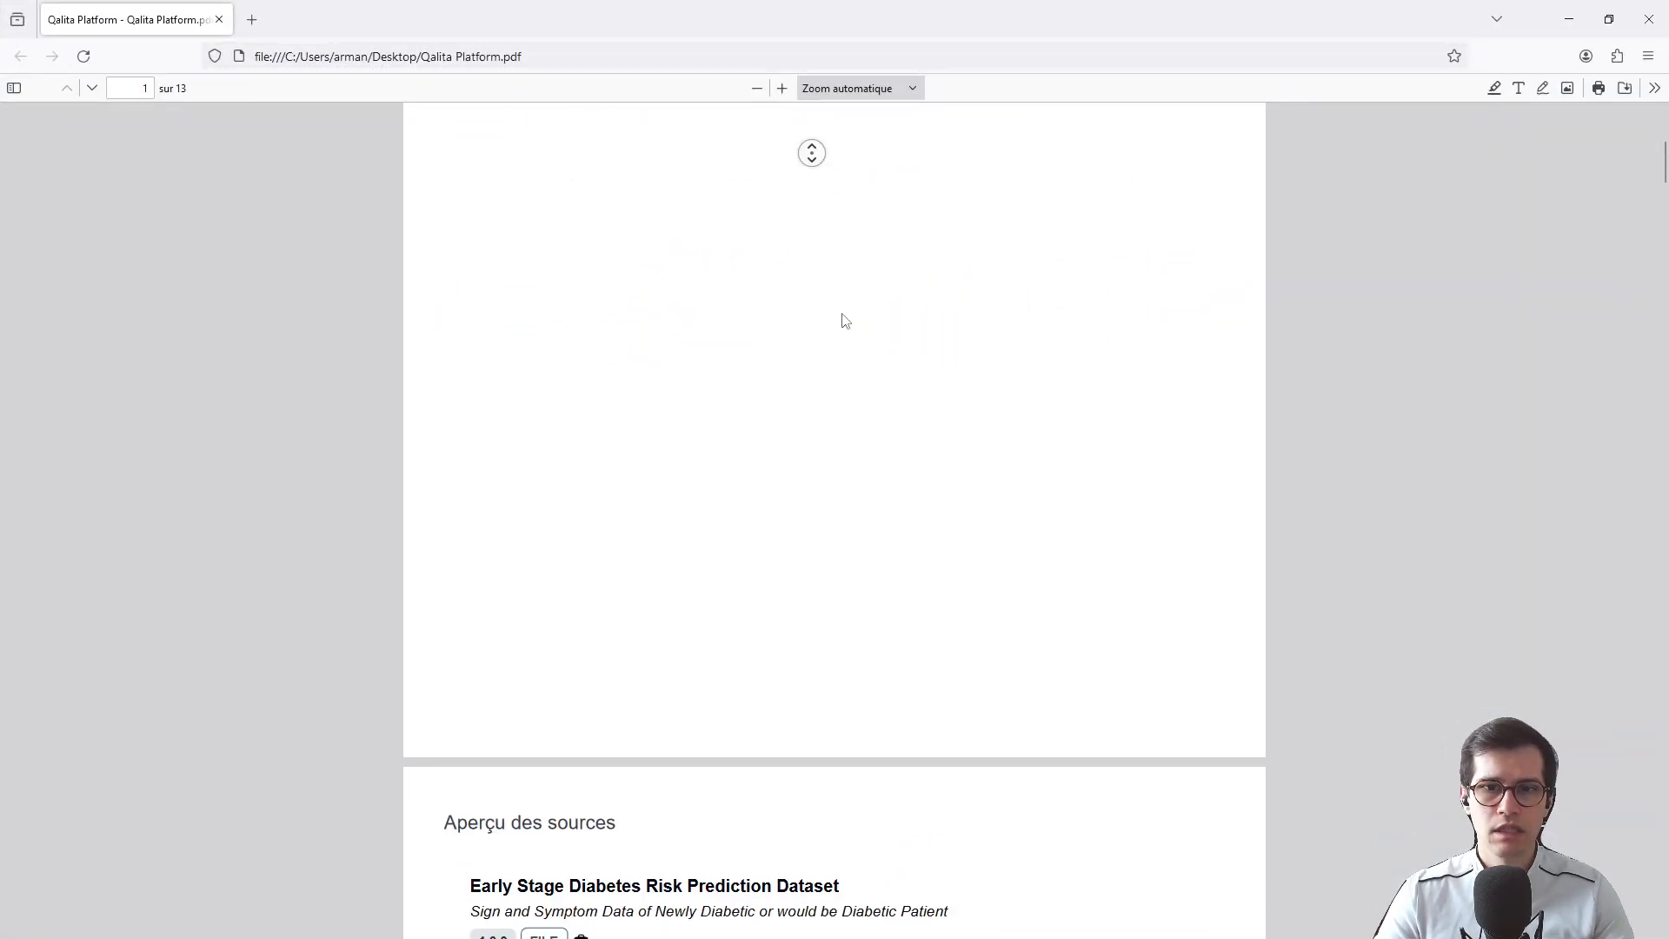
scroll(701, 469, "down", 20)
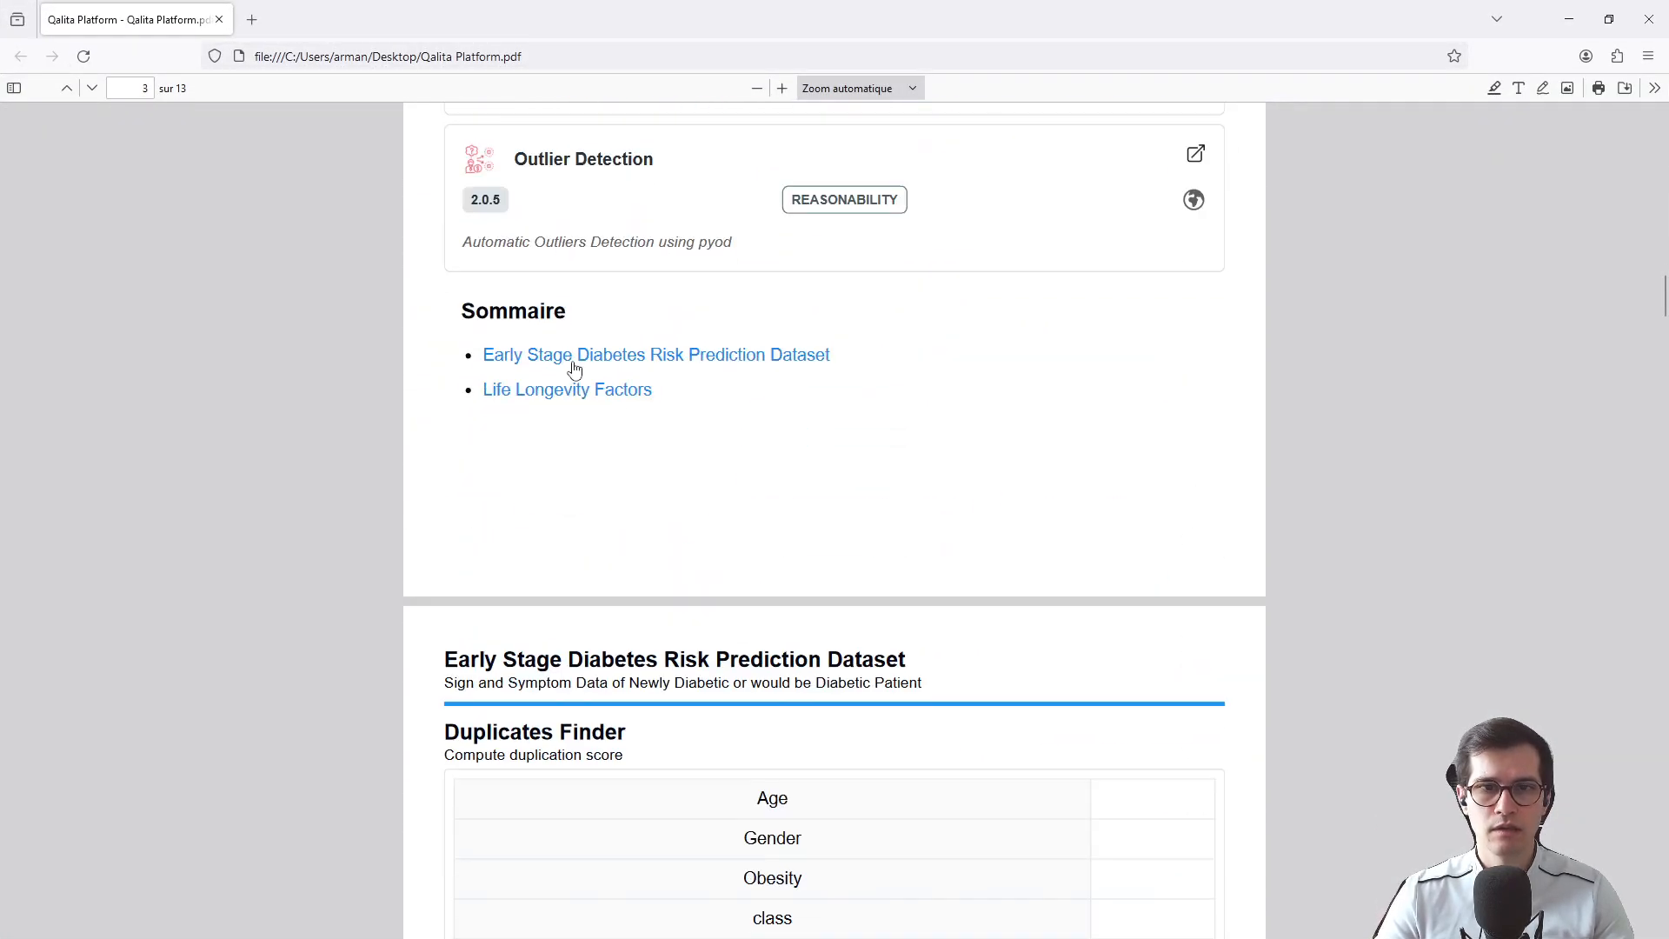
Examine the PDF's Life Longevity Factors section through its Sommaire link and follow the Outlier Detection heading's link.
left_click(576, 388)
scroll(920, 472, "up", 1)
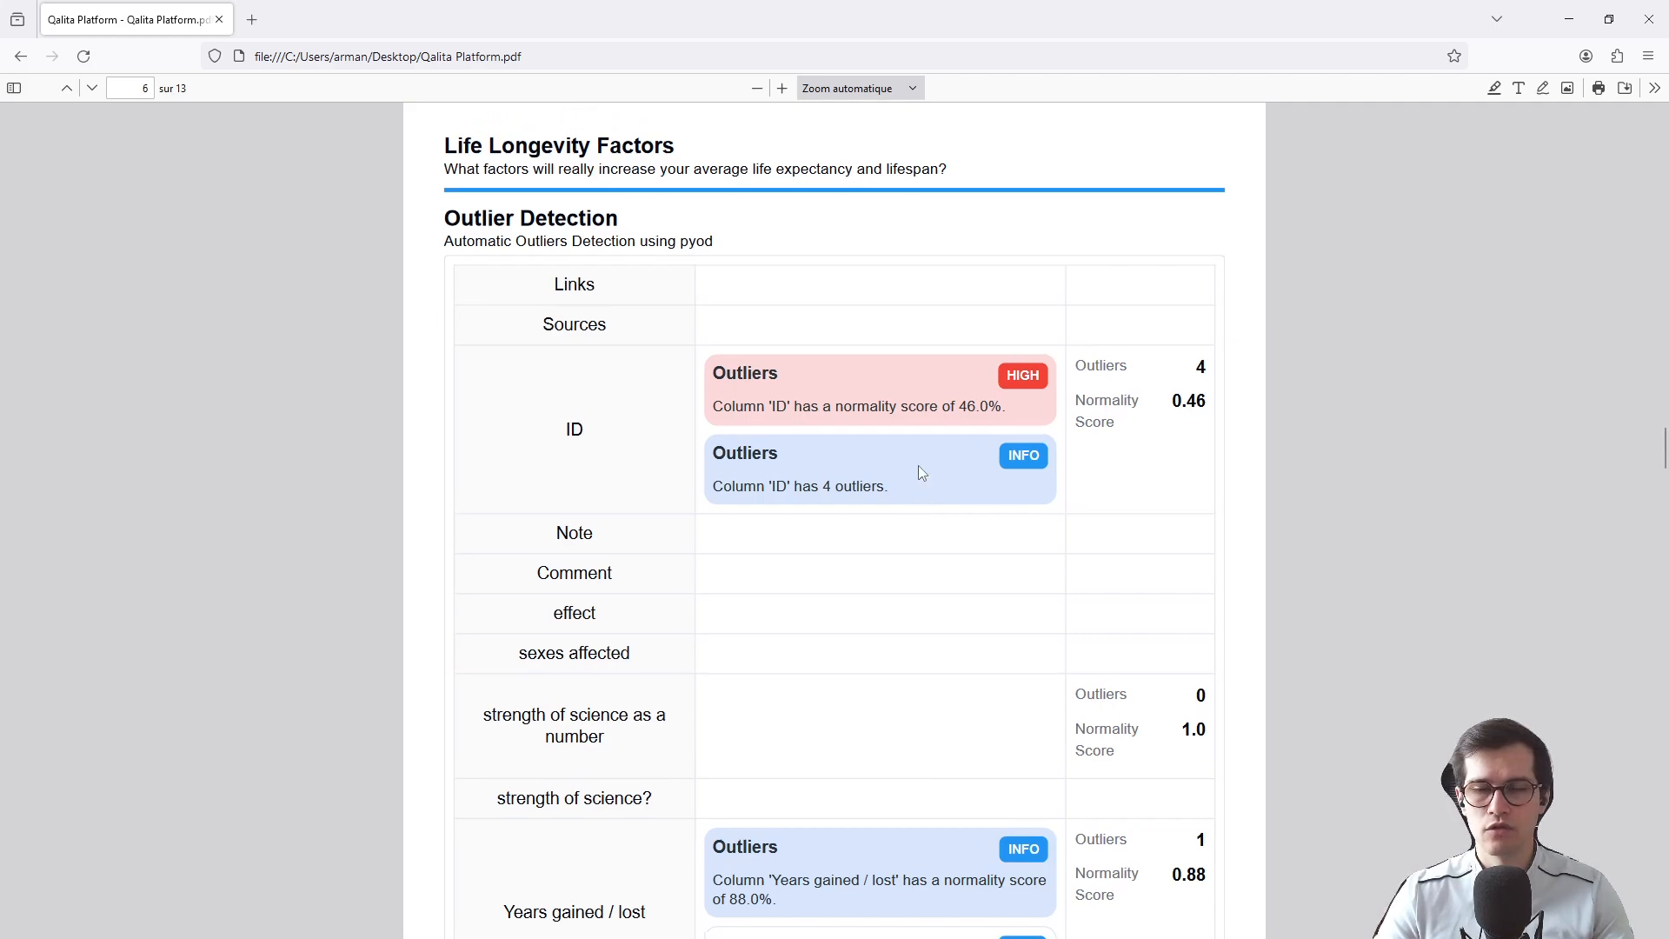
scroll(721, 639, "down", 5)
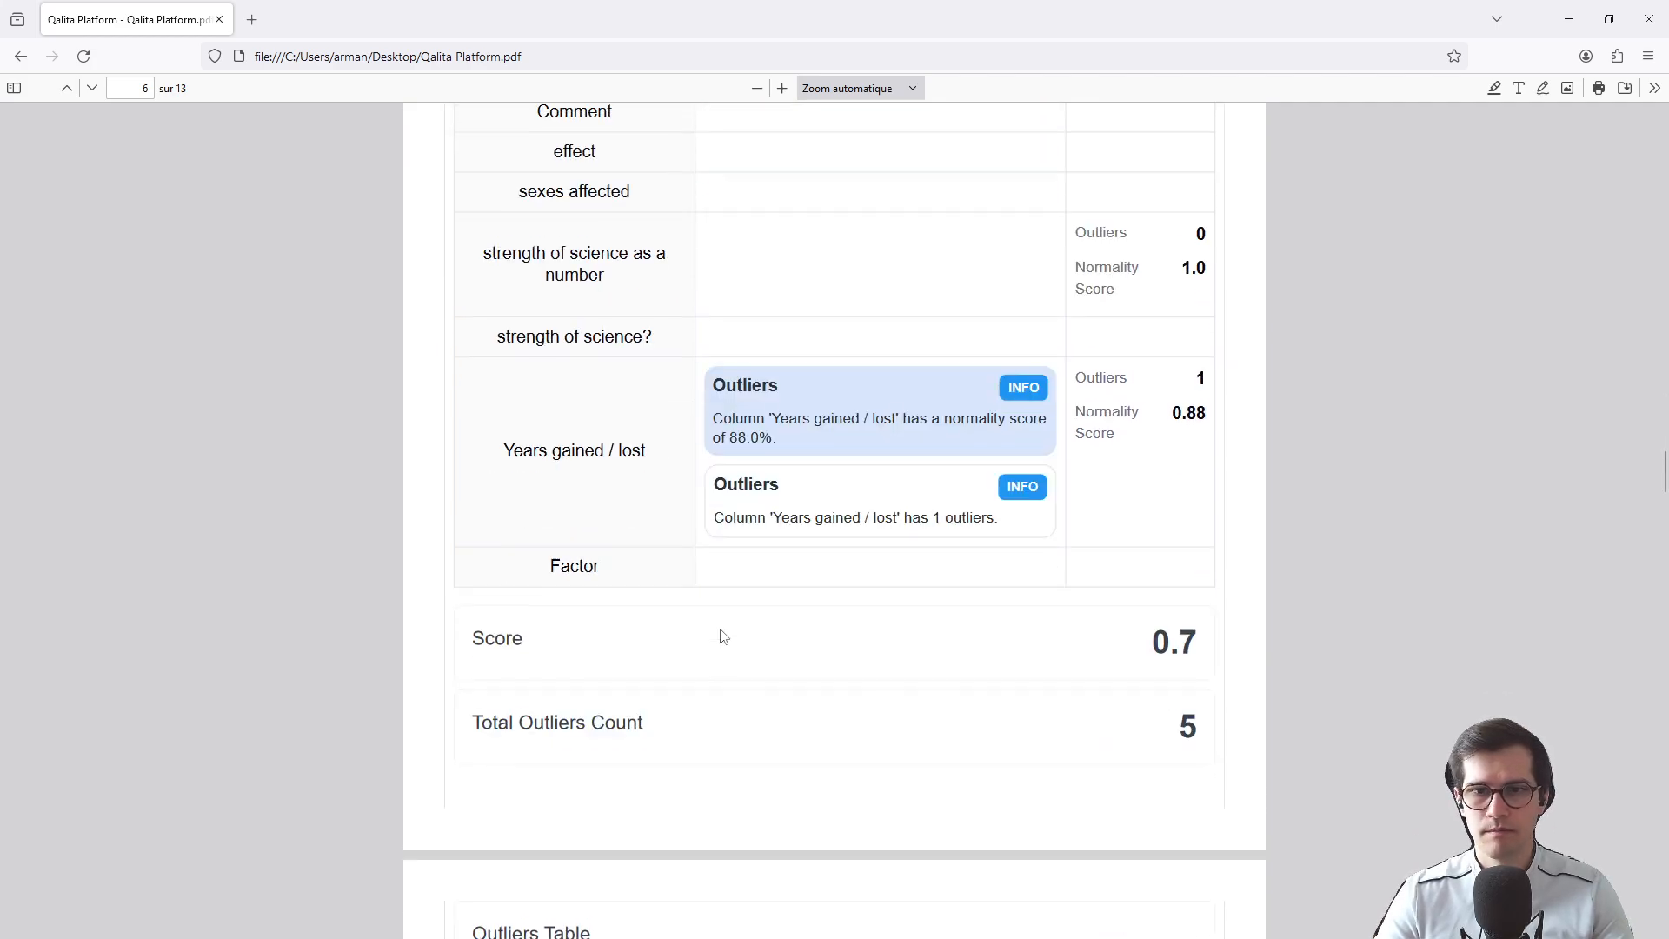
scroll(722, 639, "up", 5)
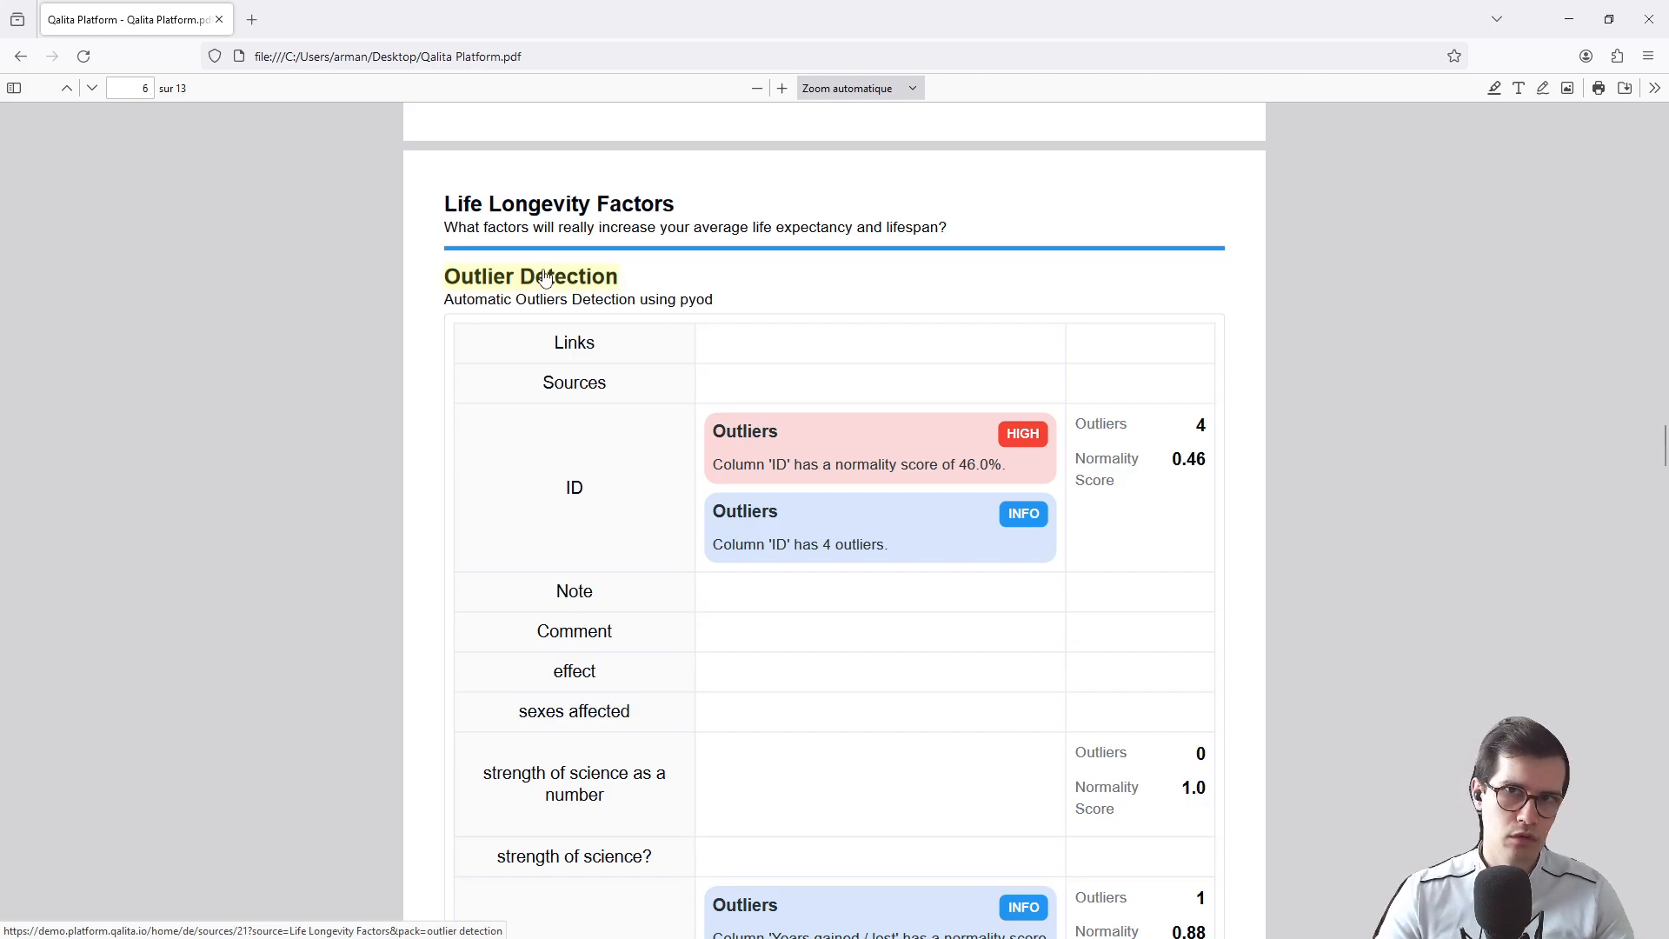
left_click(545, 276)
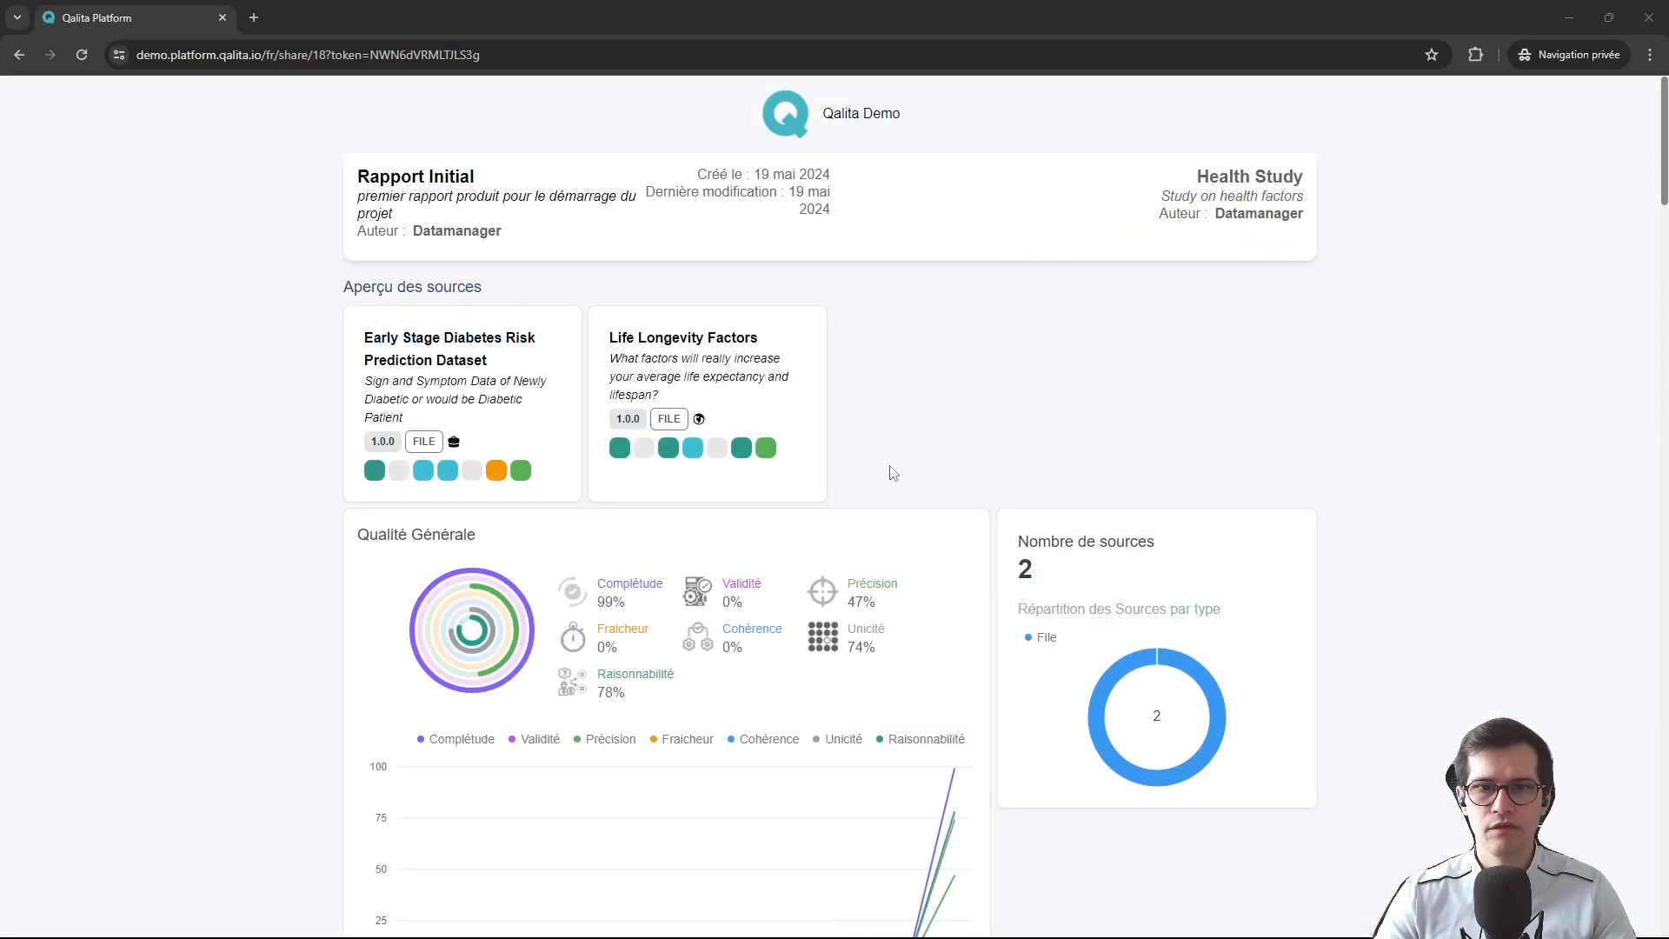
left_click(893, 473)
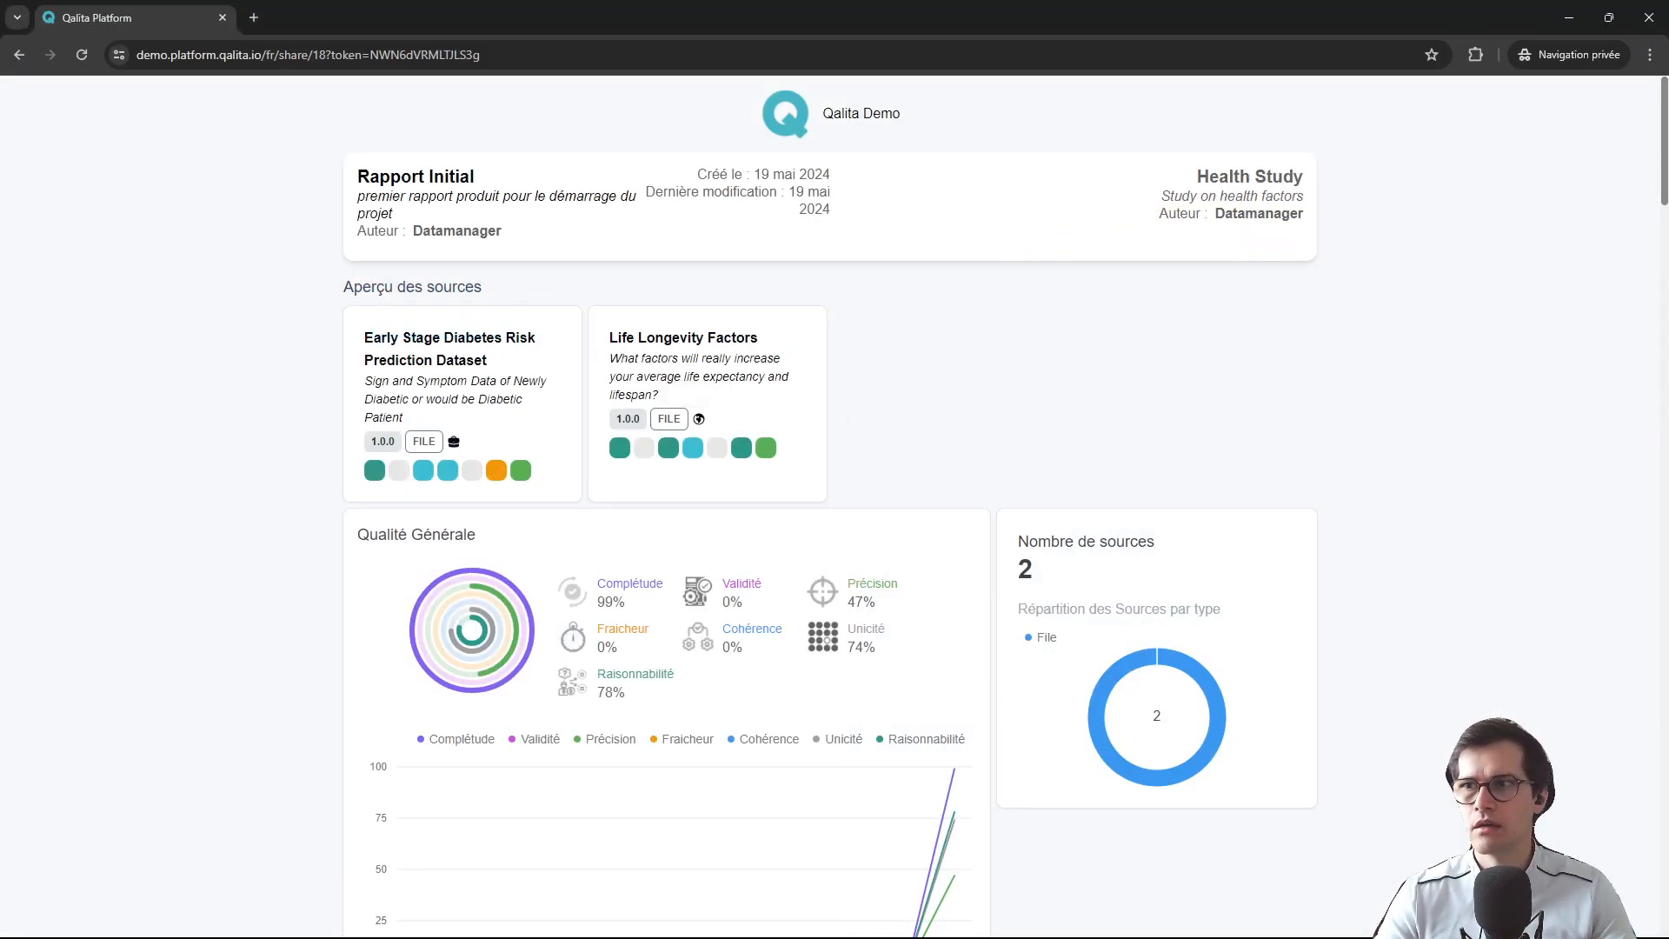